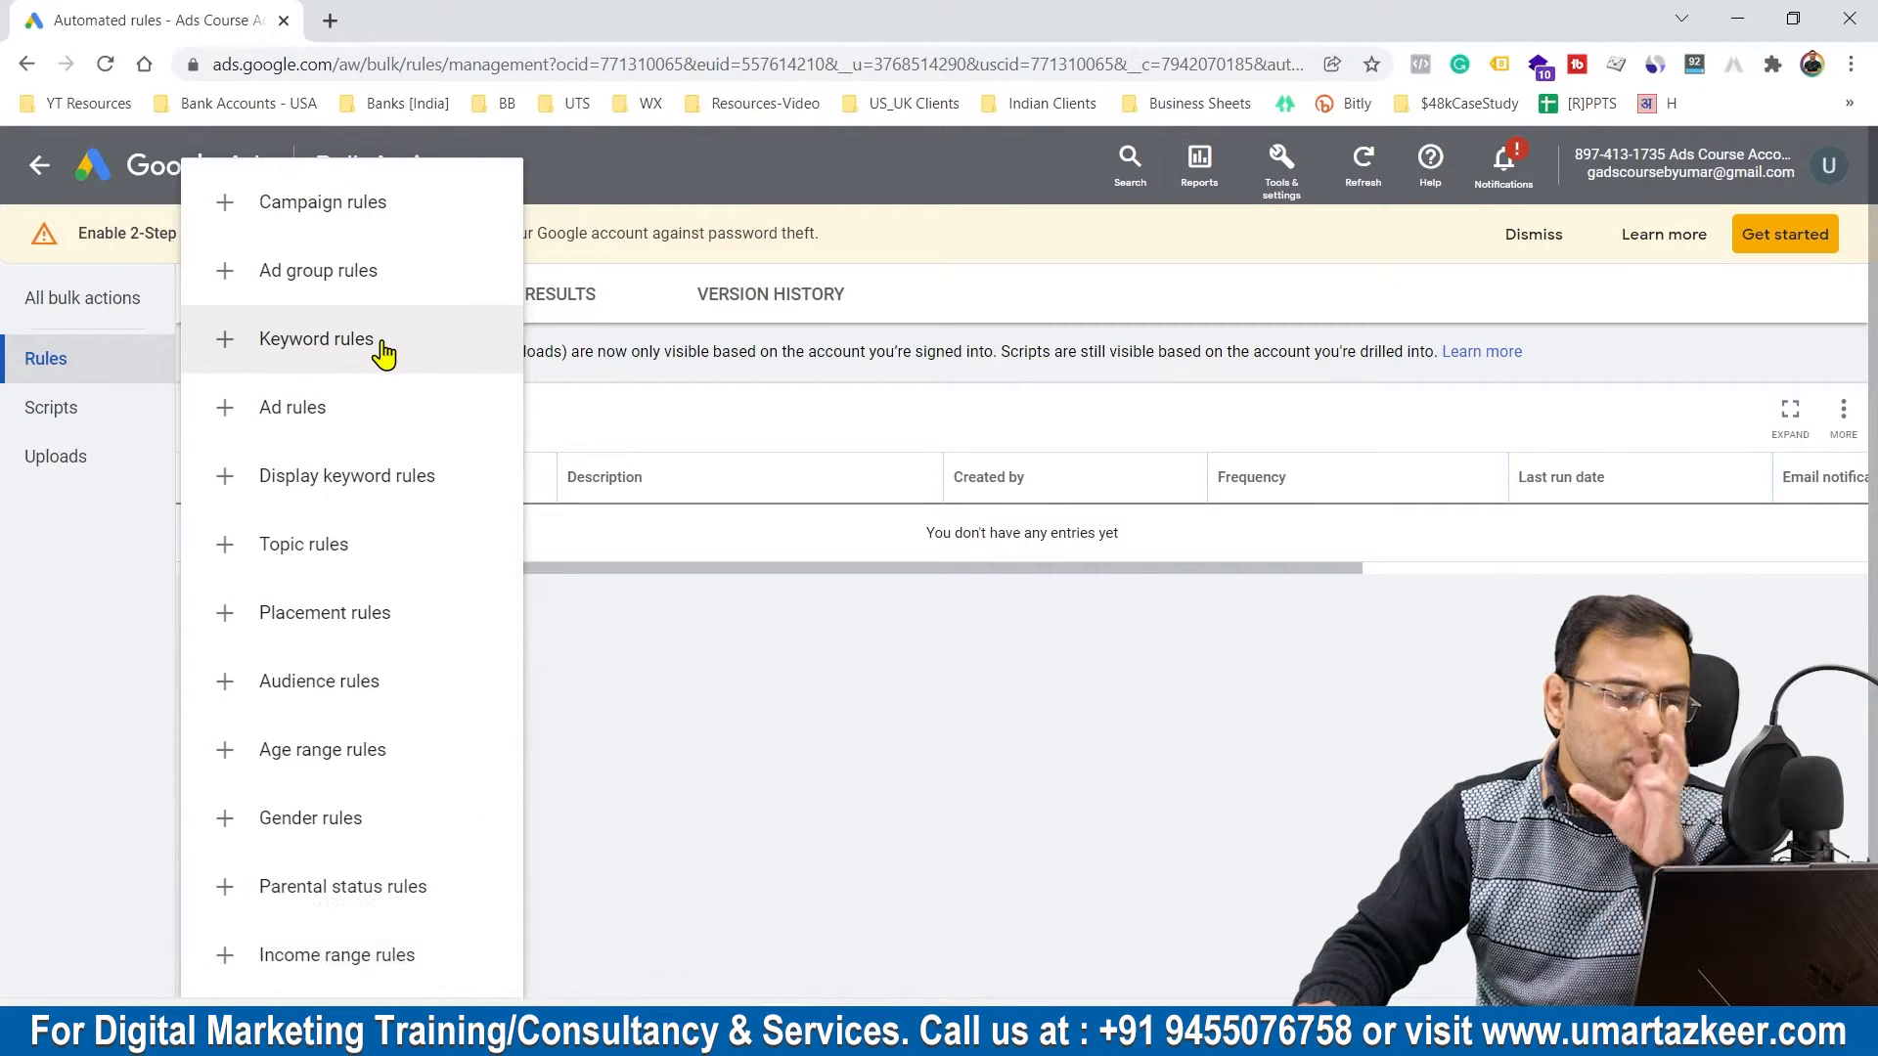
Step: Start a new automated rule for keywords and open its list of available actions
{"action": "left_click", "coordinate": [311, 350]}
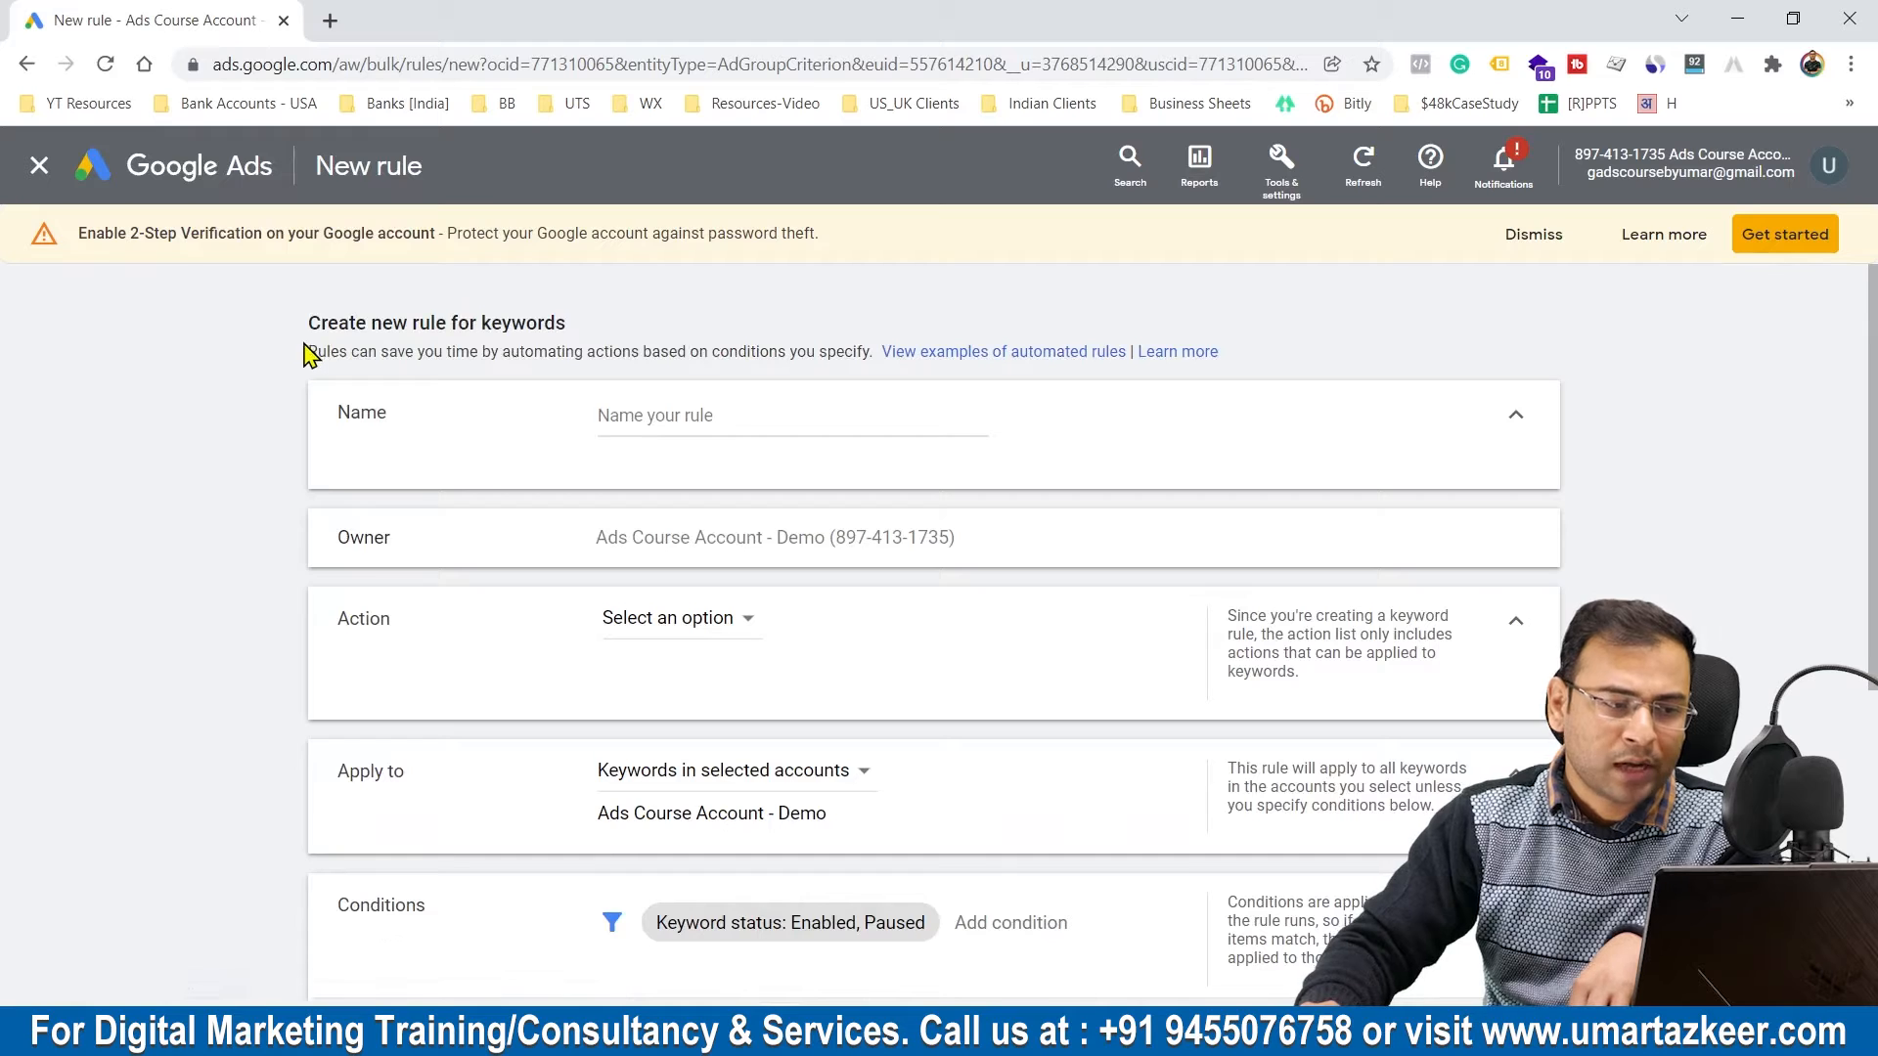
{"action": "left_click", "coordinate": [641, 407]}
{"action": "left_click", "coordinate": [1194, 448]}
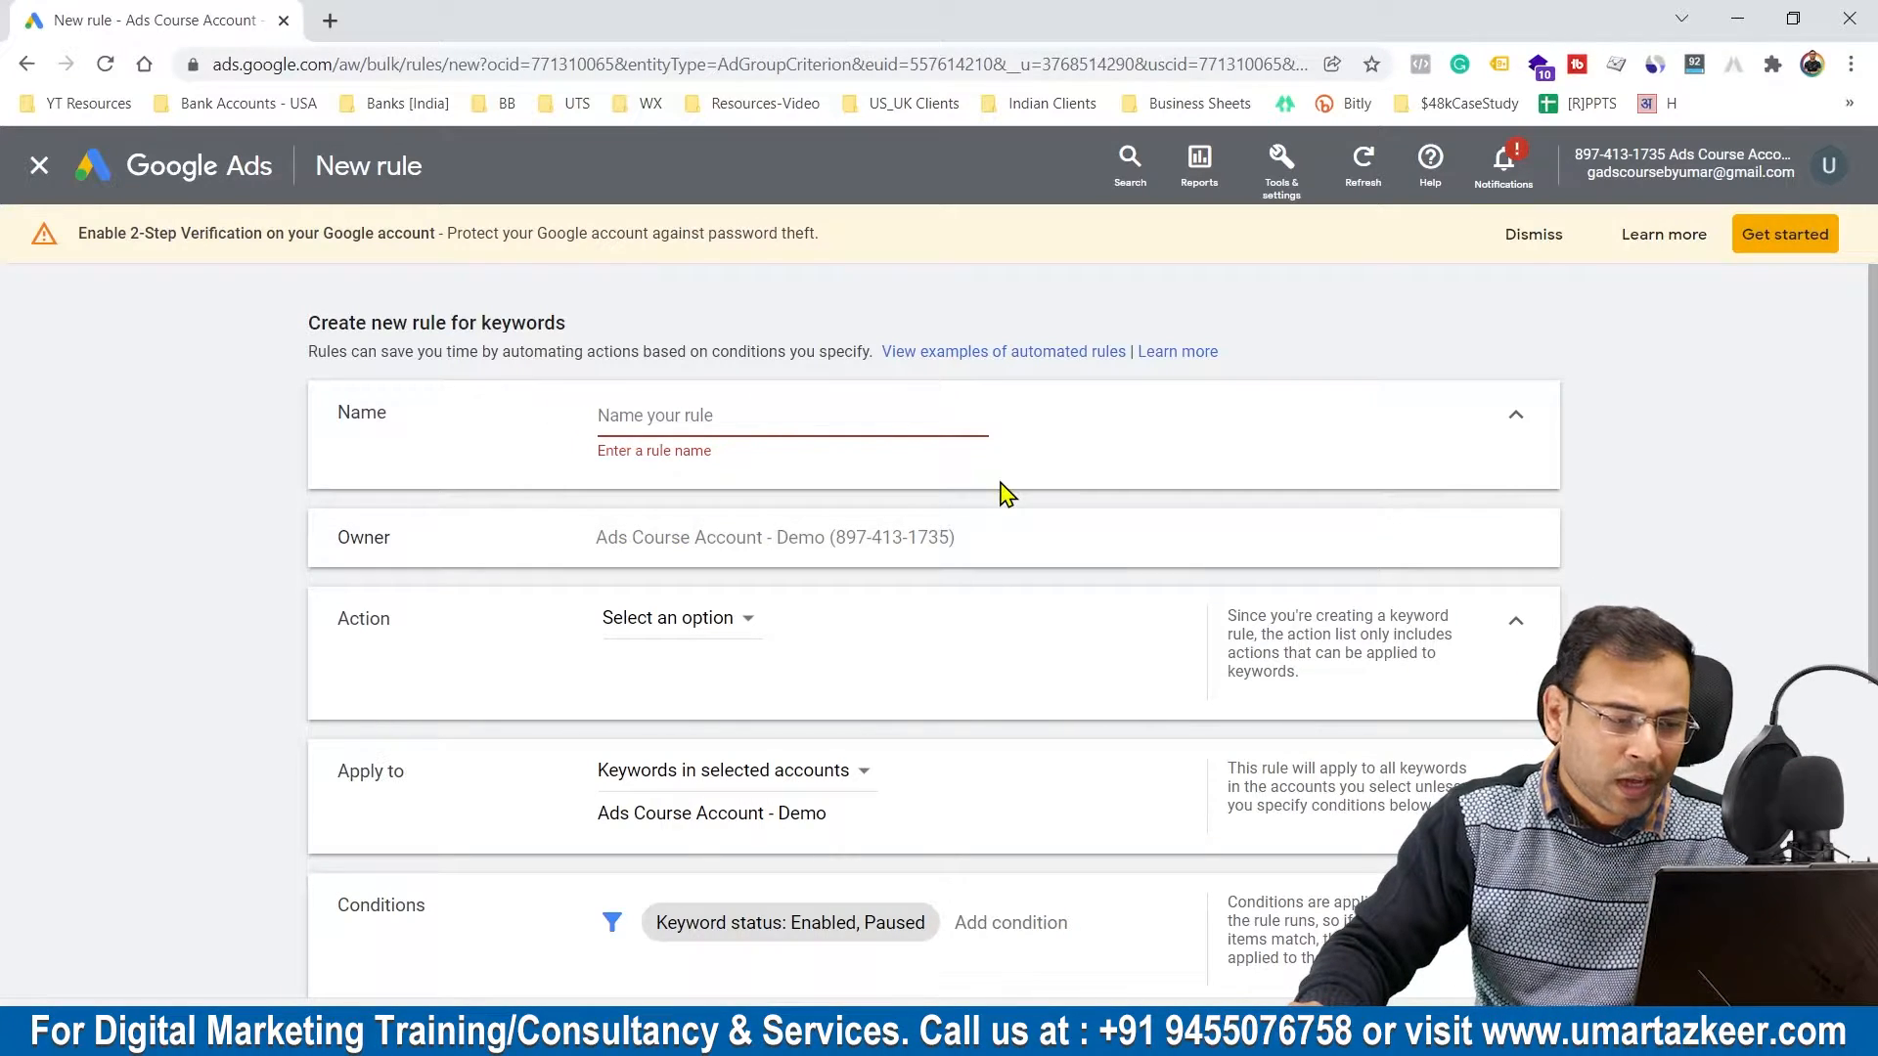
{"action": "left_click", "coordinate": [699, 618]}
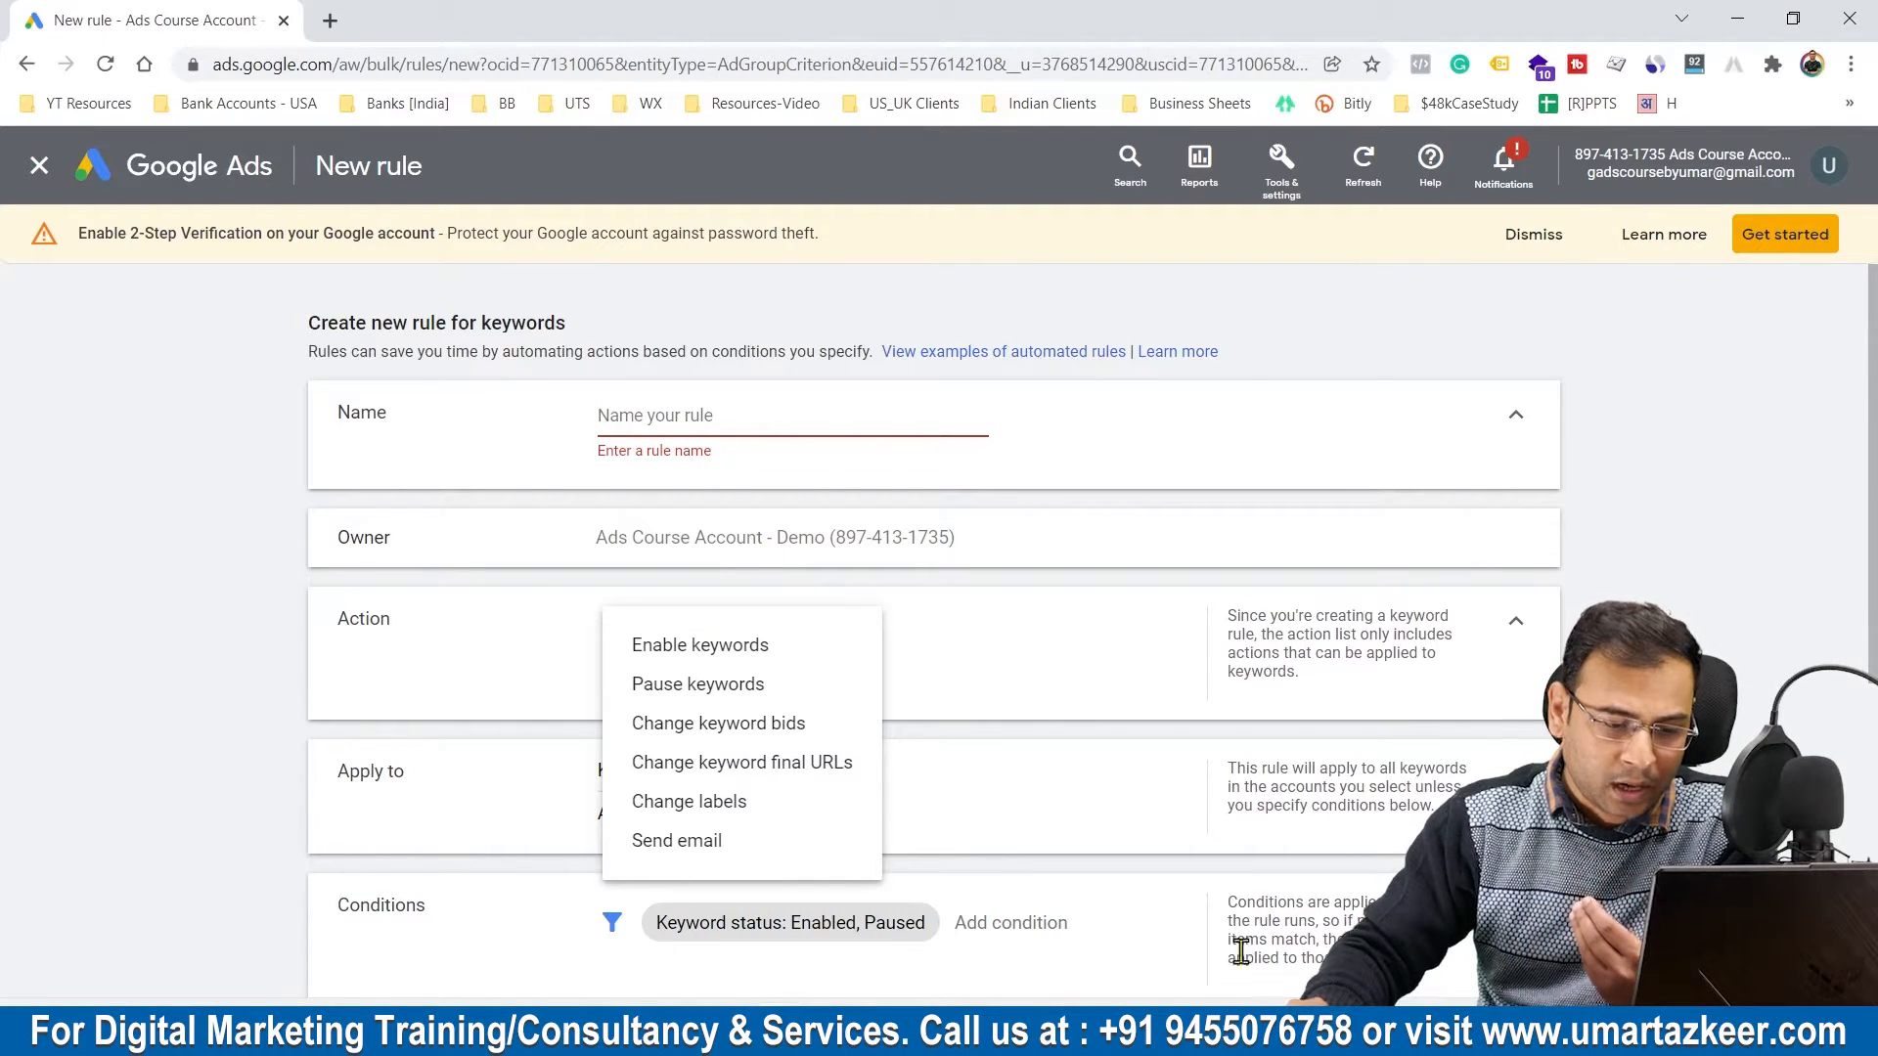
Step: Switch to the PowerPoint slide show and underline the keywords and "conversion (Cost/Conv.)" wording in rule 1
{"action": "left_click", "coordinate": [1268, 1033]}
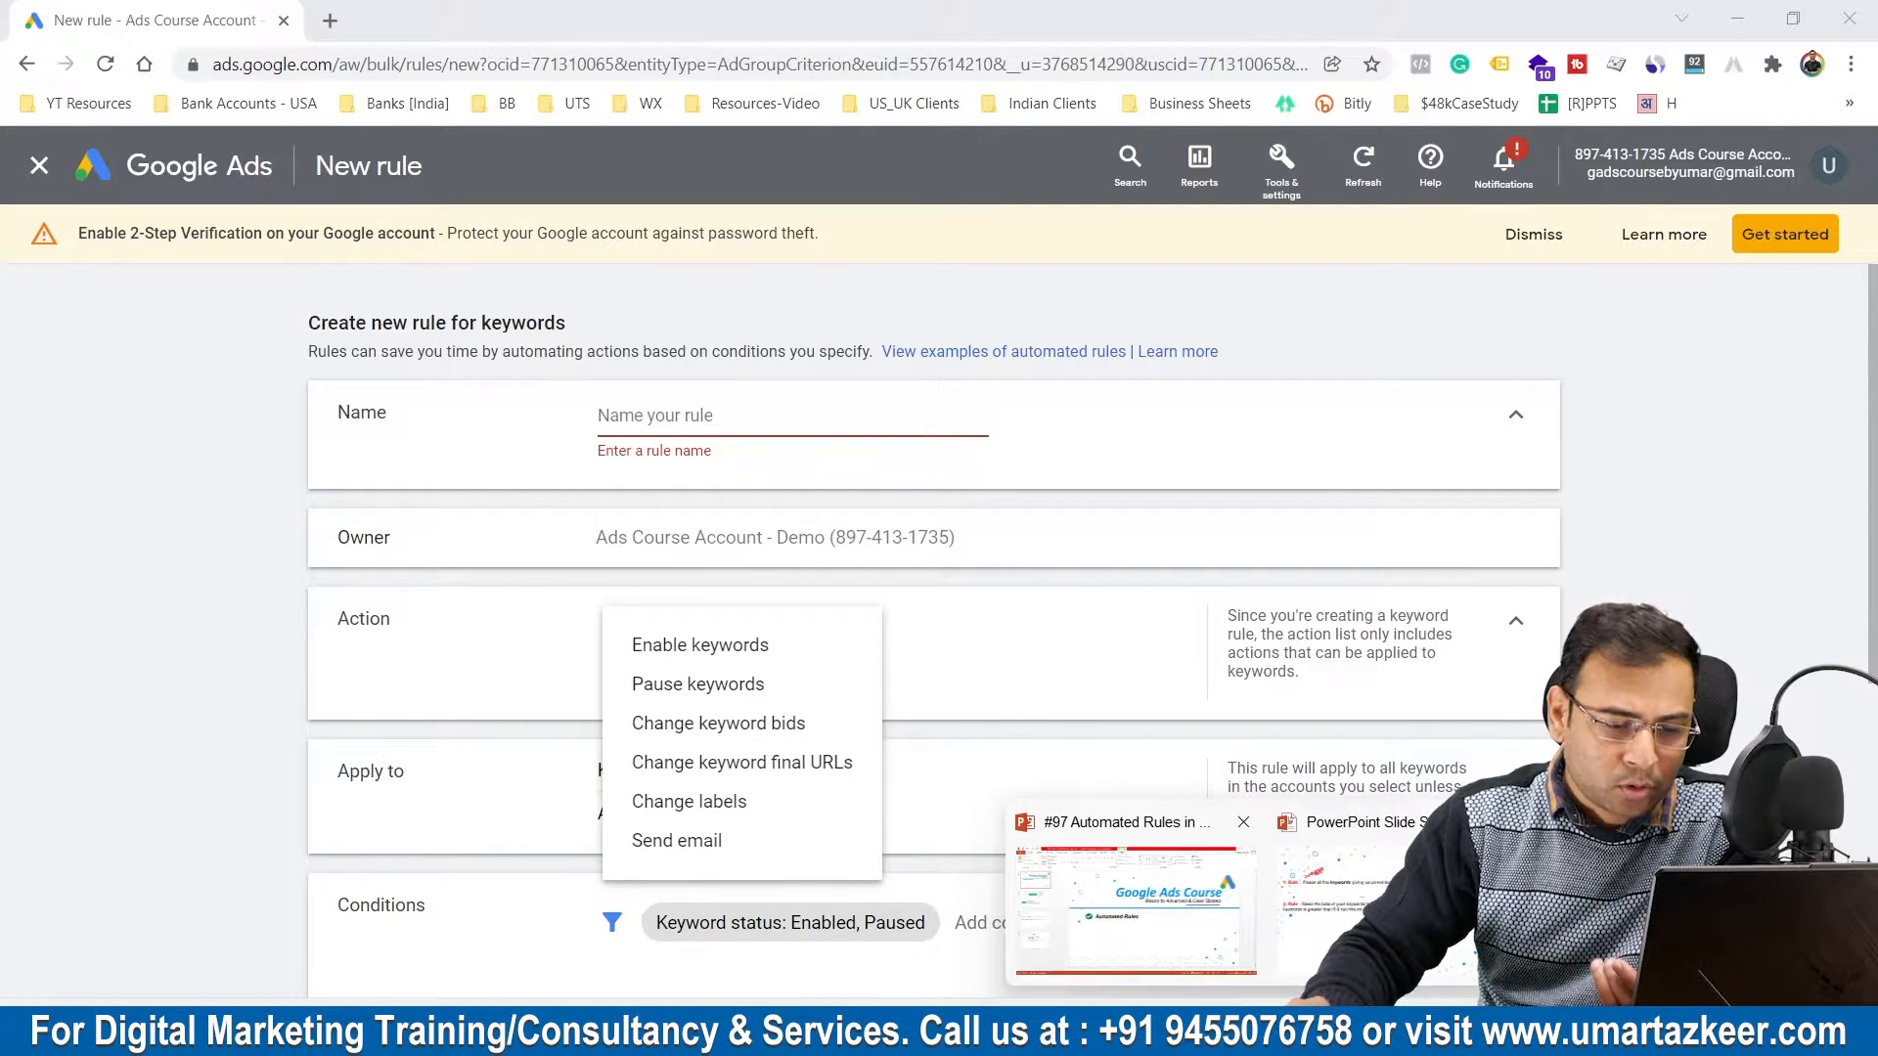
{"action": "left_click", "coordinate": [1283, 896]}
{"action": "mouse_move", "coordinate": [337, 337]}
{"action": "left_mouse_down"}
{"action": "mouse_move", "coordinate": [646, 345]}
{"action": "mouse_move", "coordinate": [508, 324]}
{"action": "mouse_move", "coordinate": [593, 322]}
{"action": "left_mouse_up"}
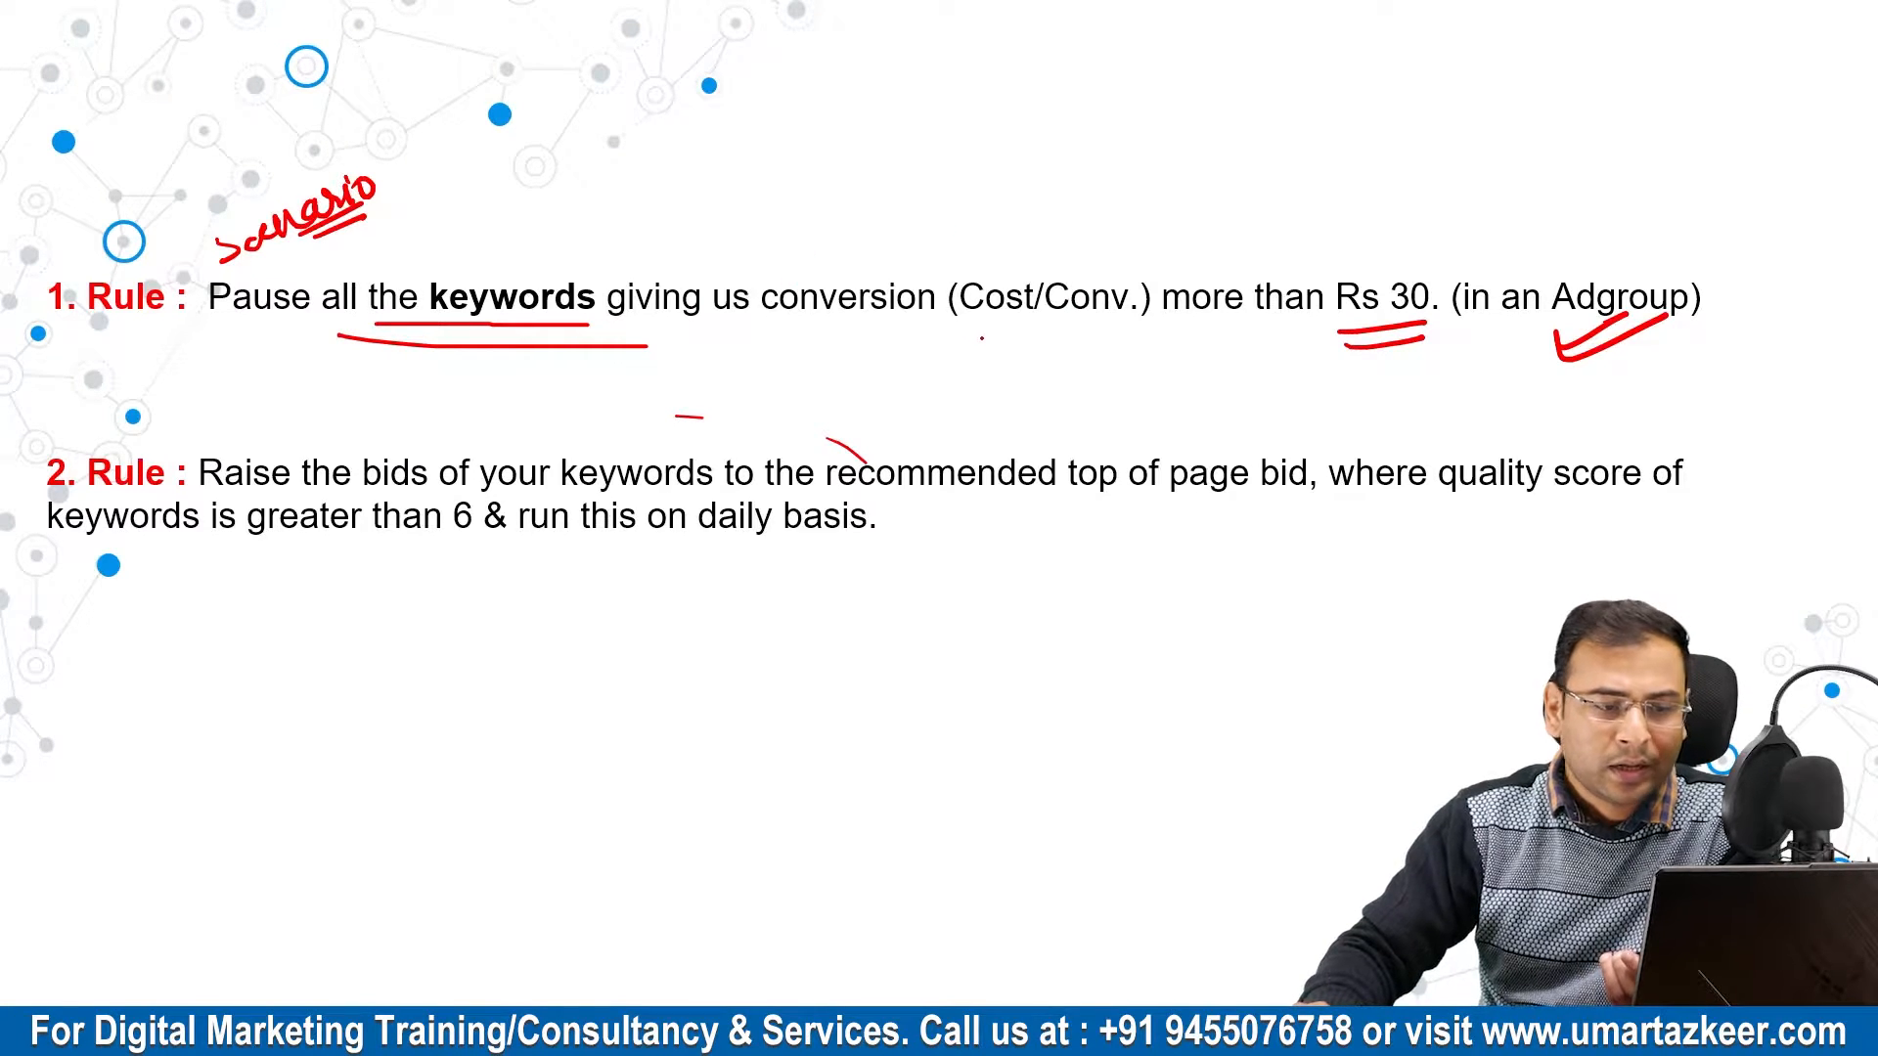
{"action": "left_click_drag", "start_coordinate": [845, 333], "coordinate": [1033, 333]}
{"action": "left_click_drag", "start_coordinate": [904, 345], "coordinate": [1040, 344]}
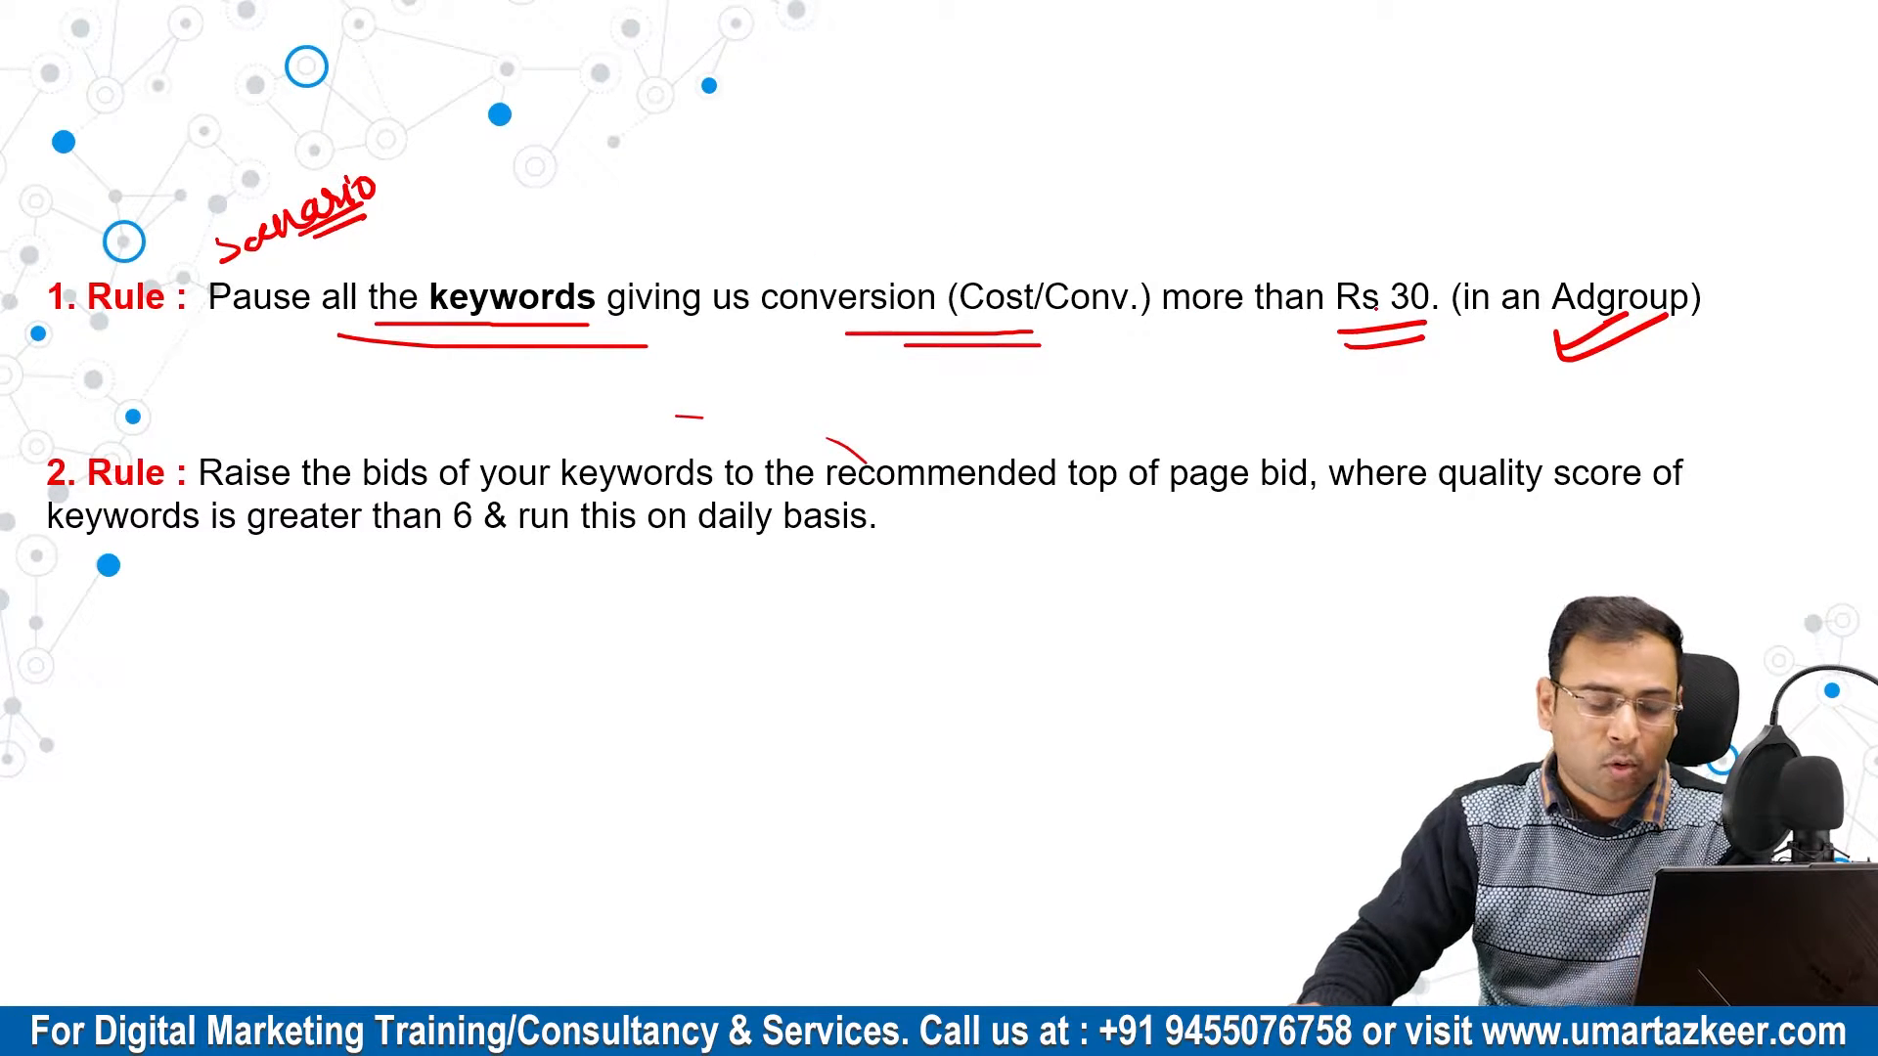
Step: Switch back to Google Ads and set the new rule's action to Pause keywords
{"action": "key", "text": "alt+Tab"}
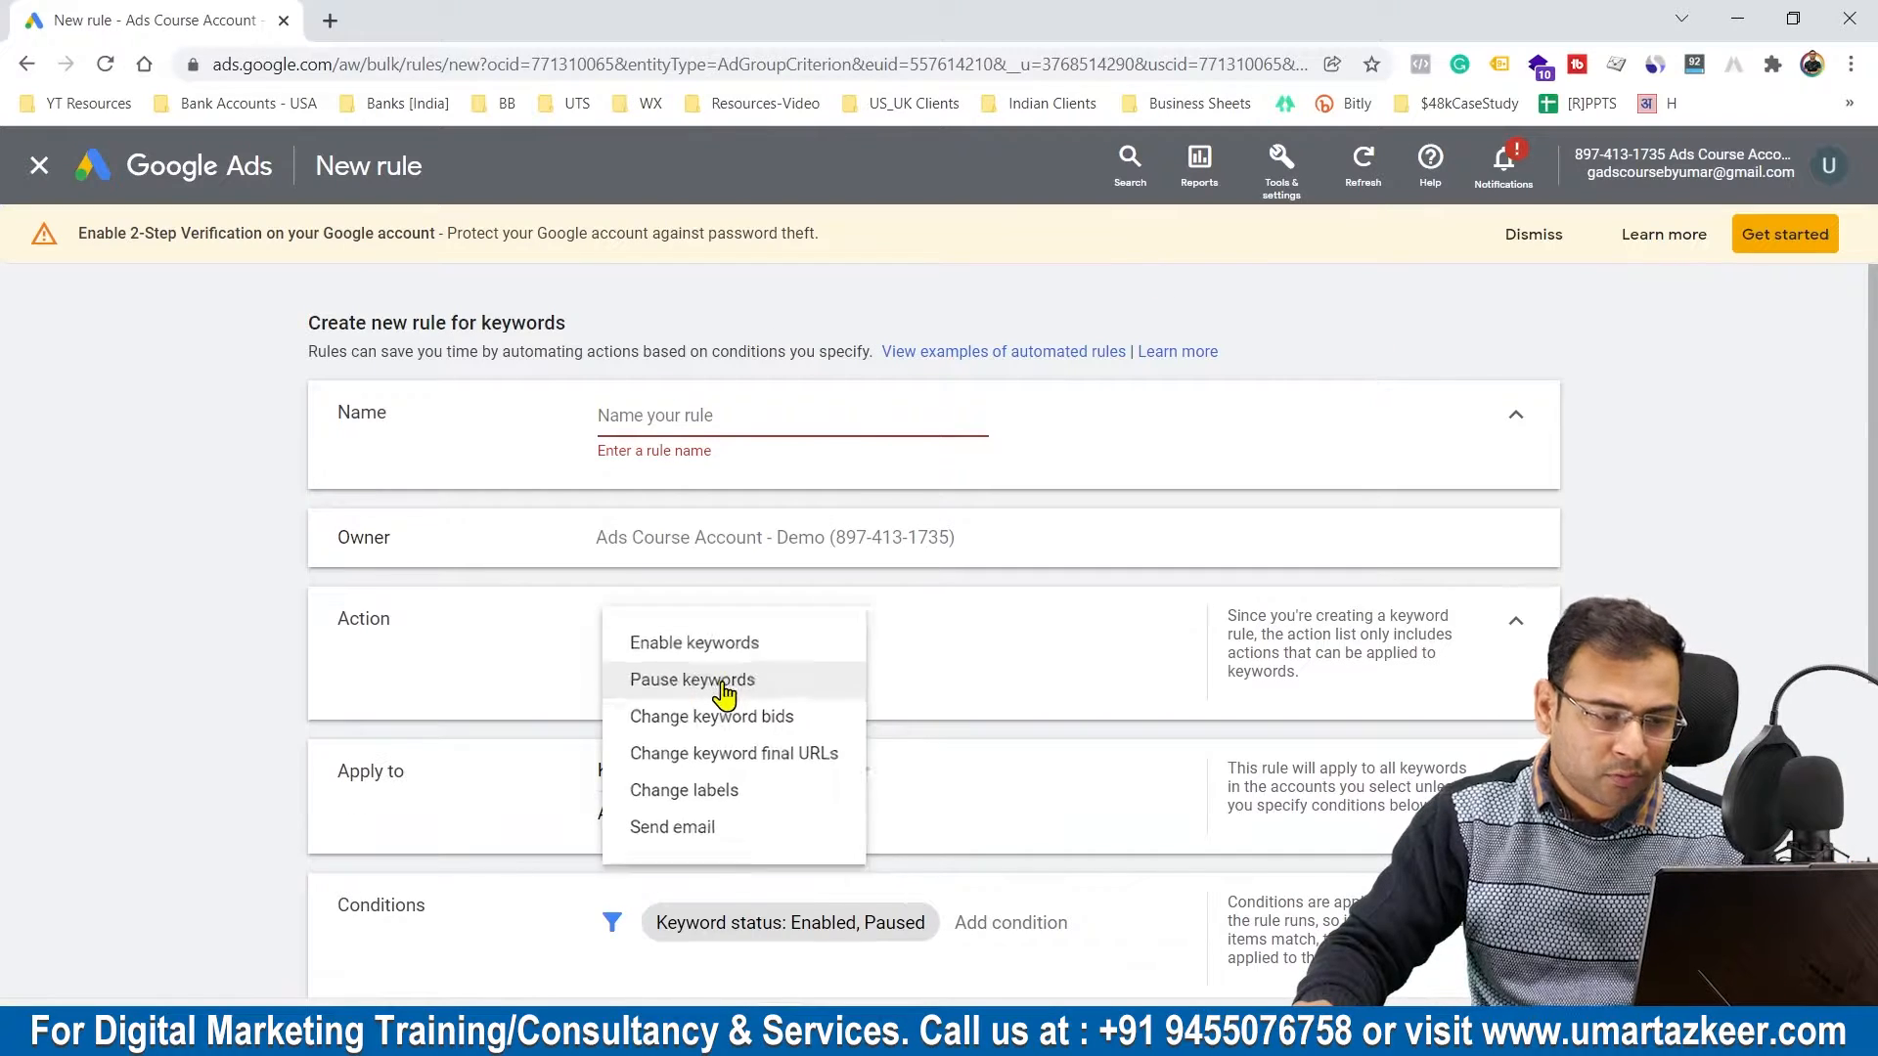
{"action": "left_click", "coordinate": [734, 684]}
{"action": "left_click", "coordinate": [721, 631]}
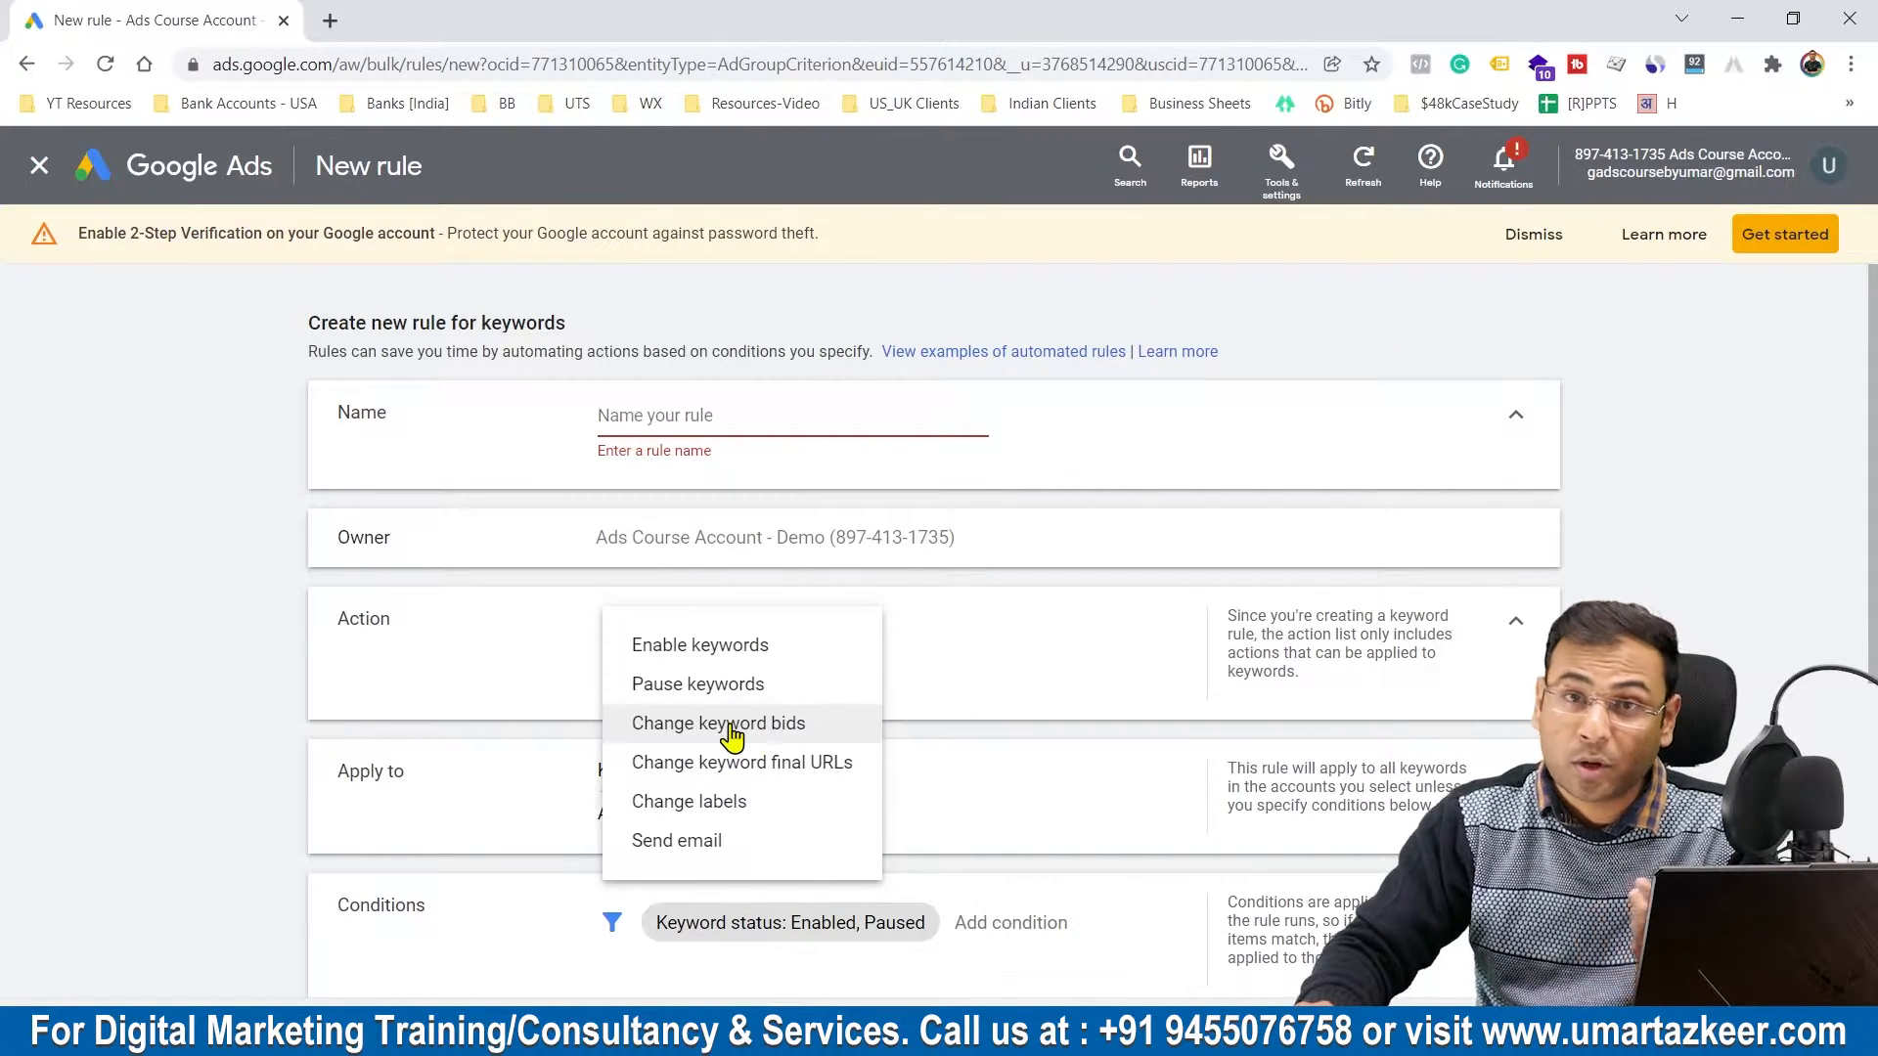
{"action": "left_click", "coordinate": [695, 684]}
Step: Apply the rule to keywords in selected ad groups, choosing PPC Adgroup from the DSA - Lucknow - HomePage campaign
{"action": "scroll", "coordinate": [1509, 620], "scroll_direction": "down", "scroll_amount": 2}
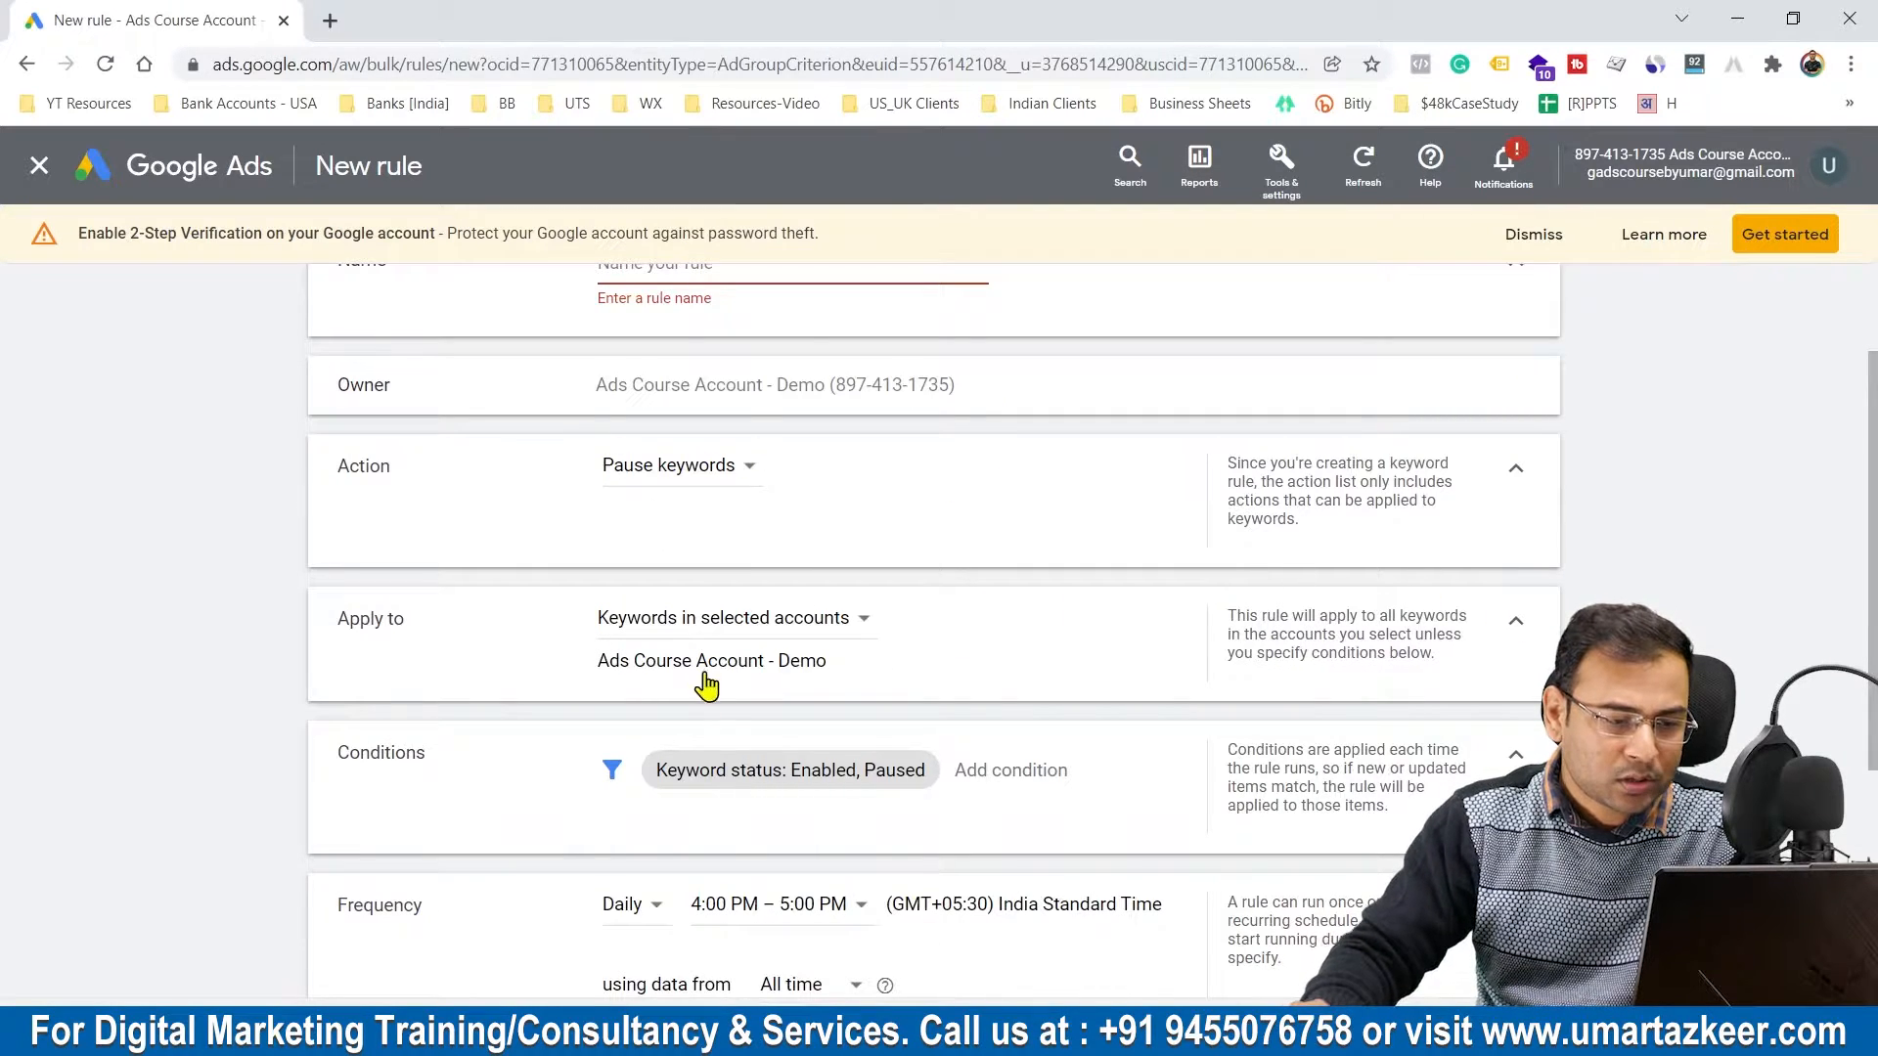
{"action": "left_click", "coordinate": [753, 622]}
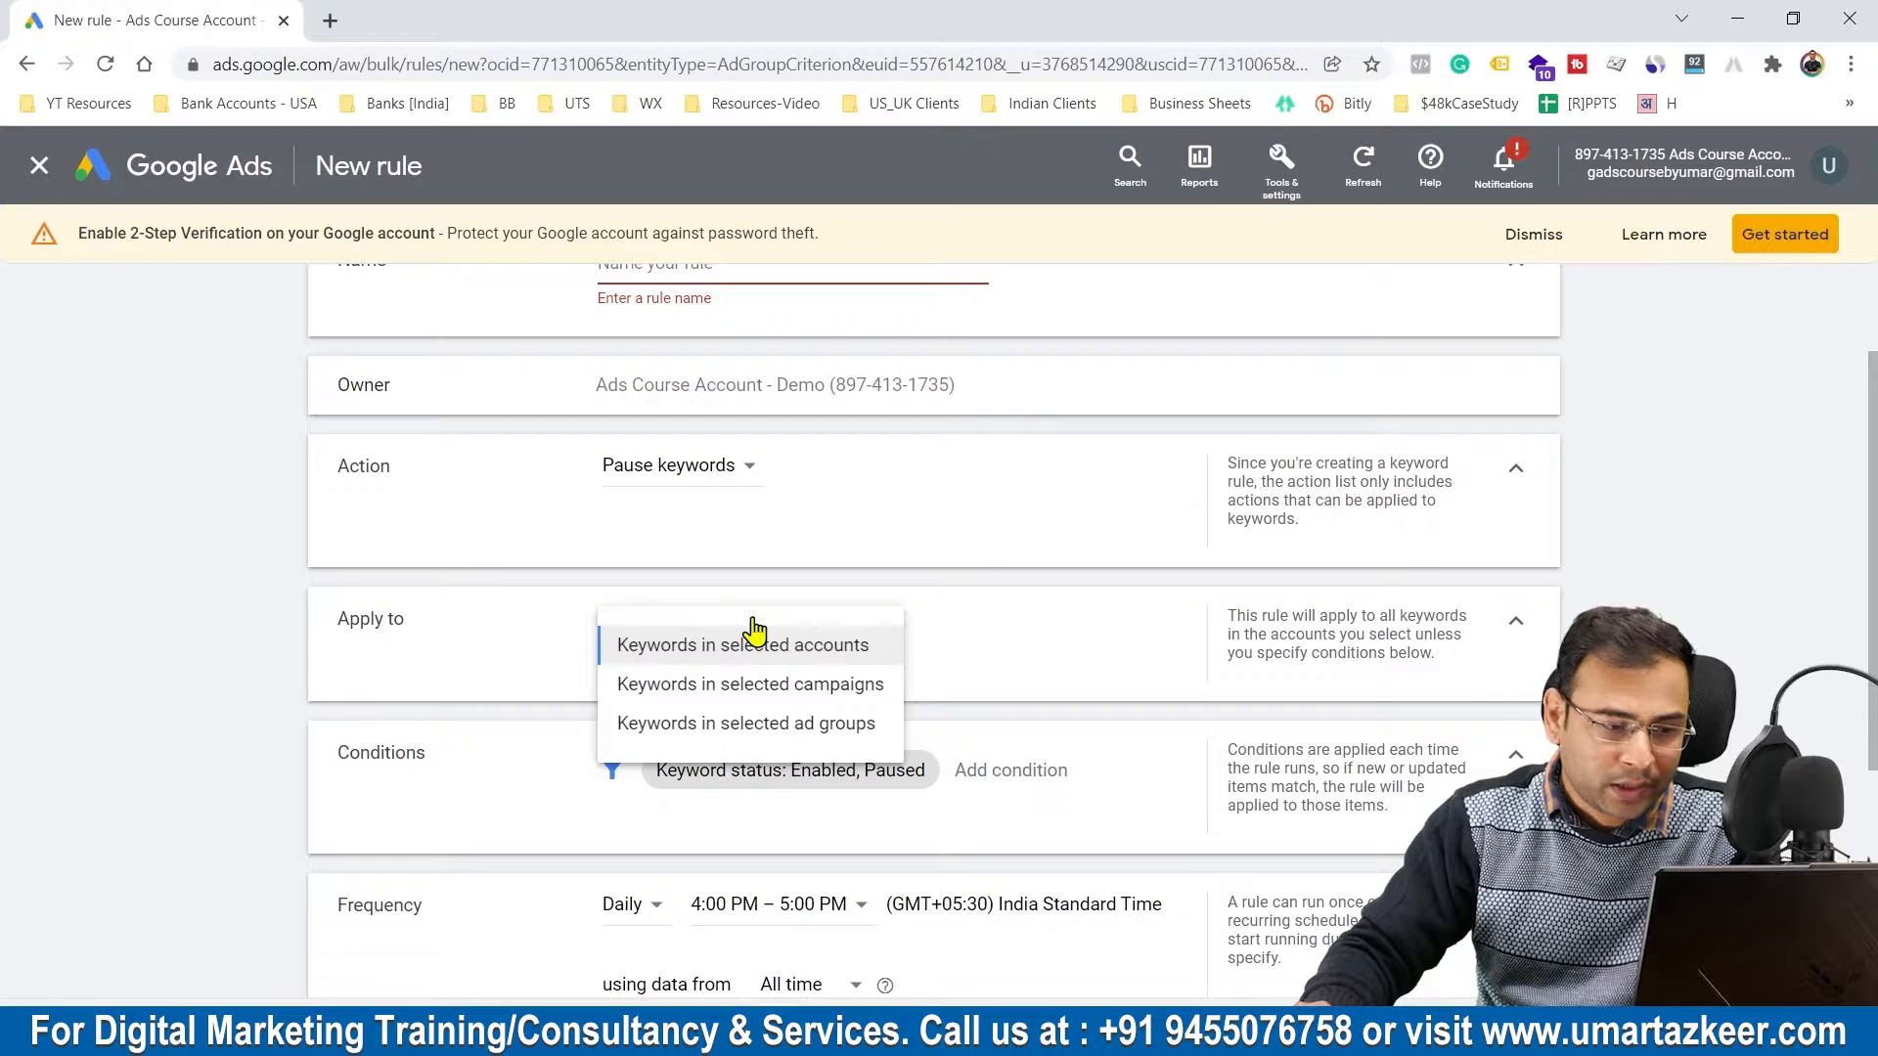
{"action": "left_click", "coordinate": [761, 725]}
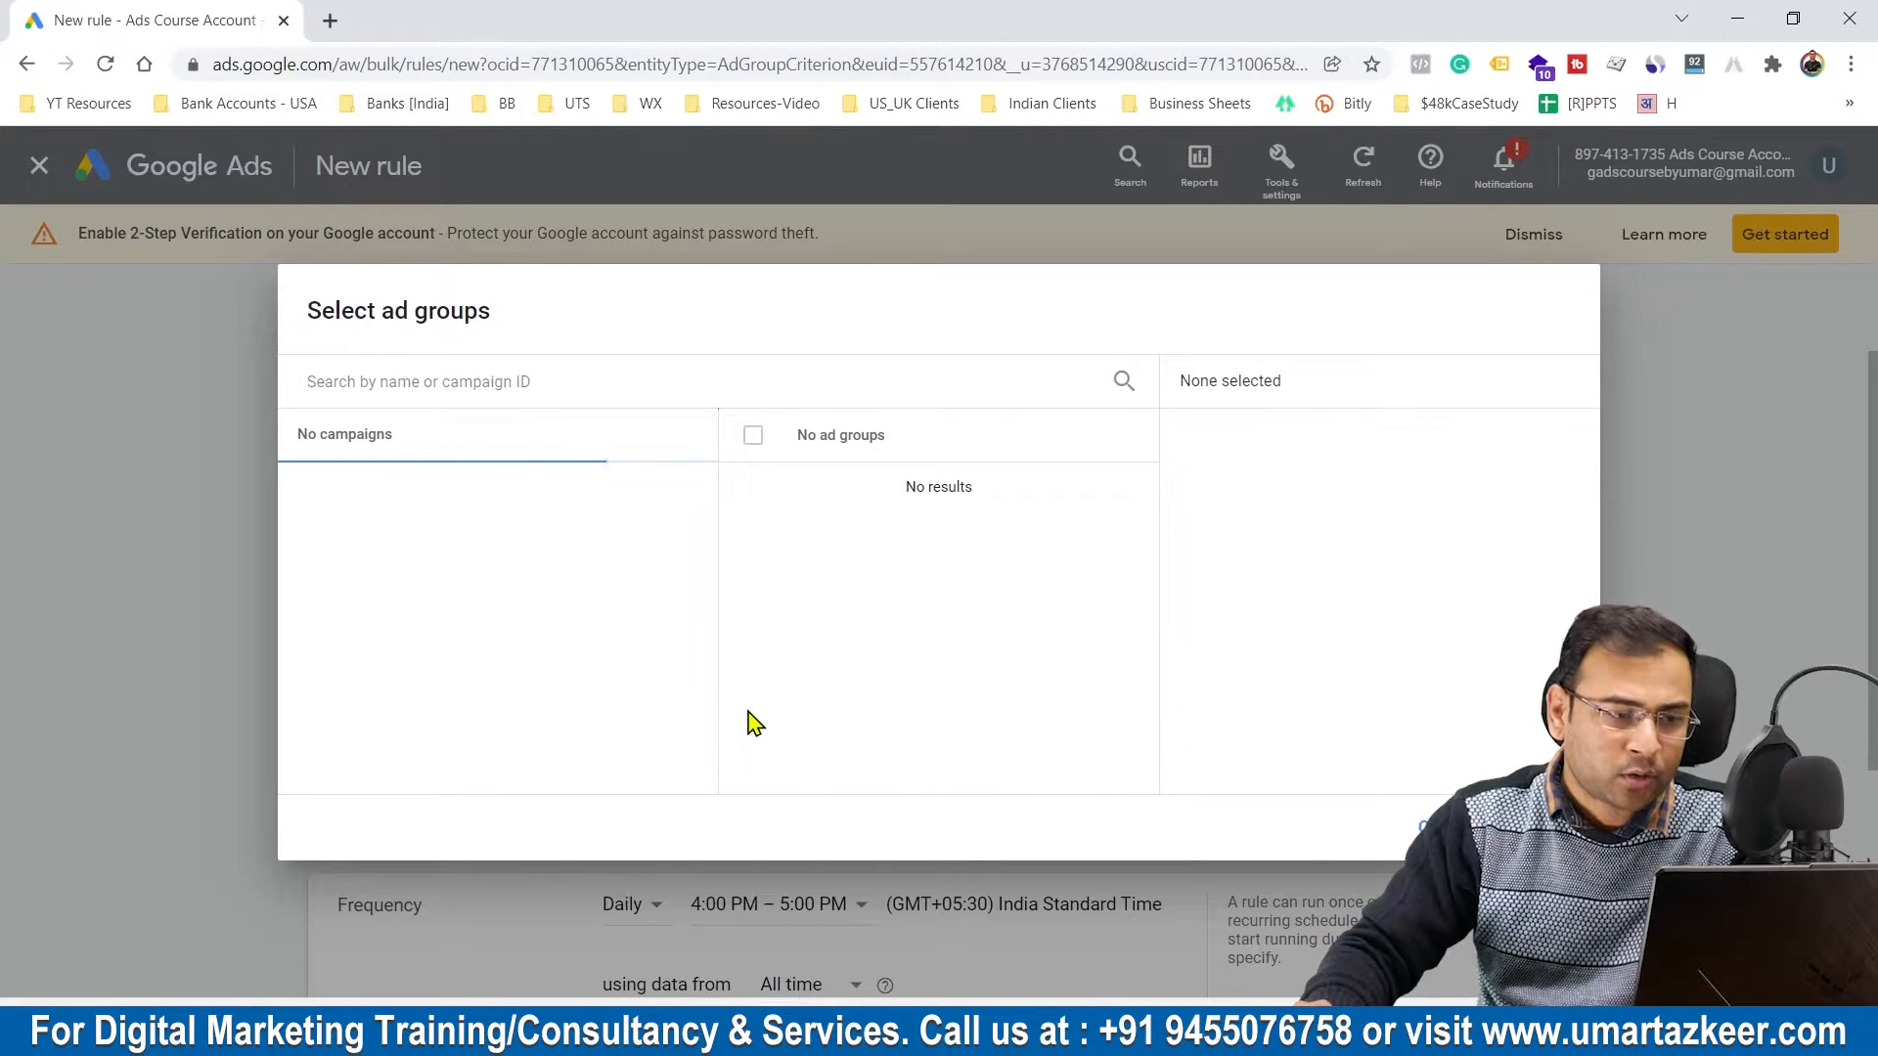
{"action": "left_click", "coordinate": [424, 495]}
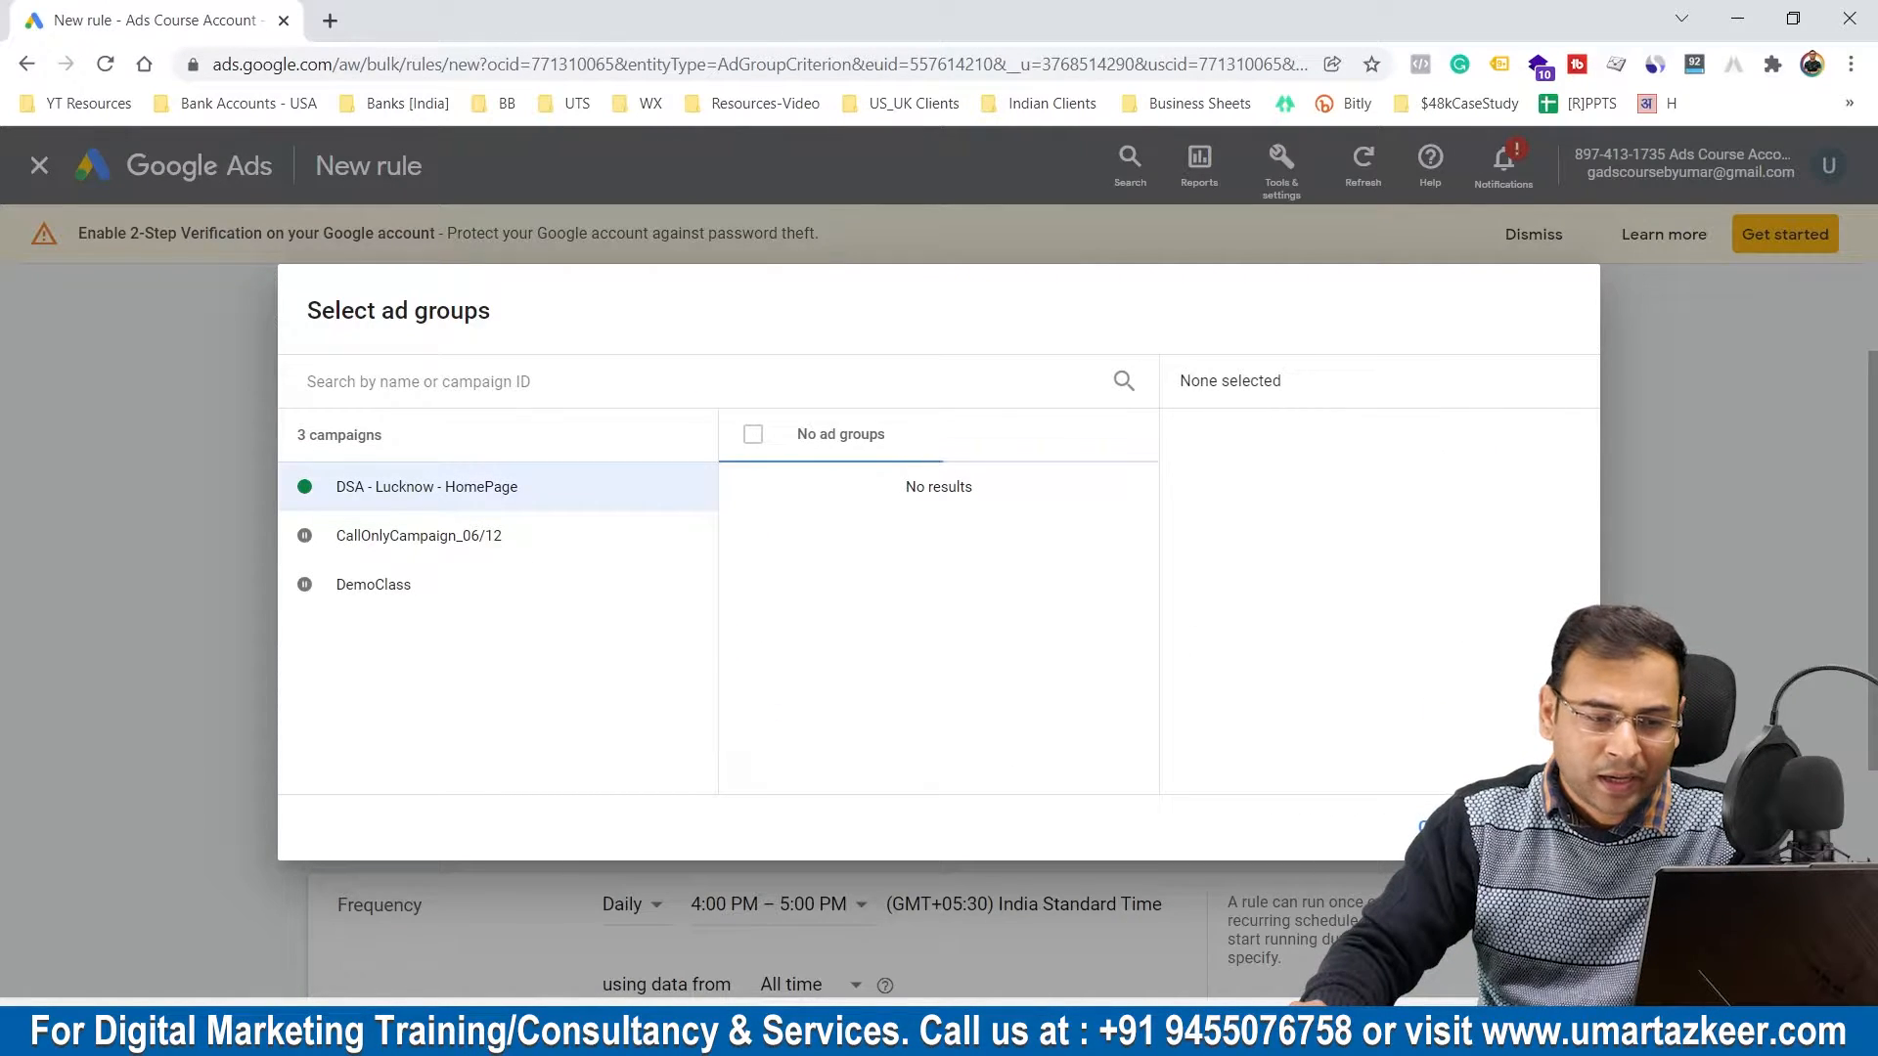
{"action": "left_click", "coordinate": [1445, 827]}
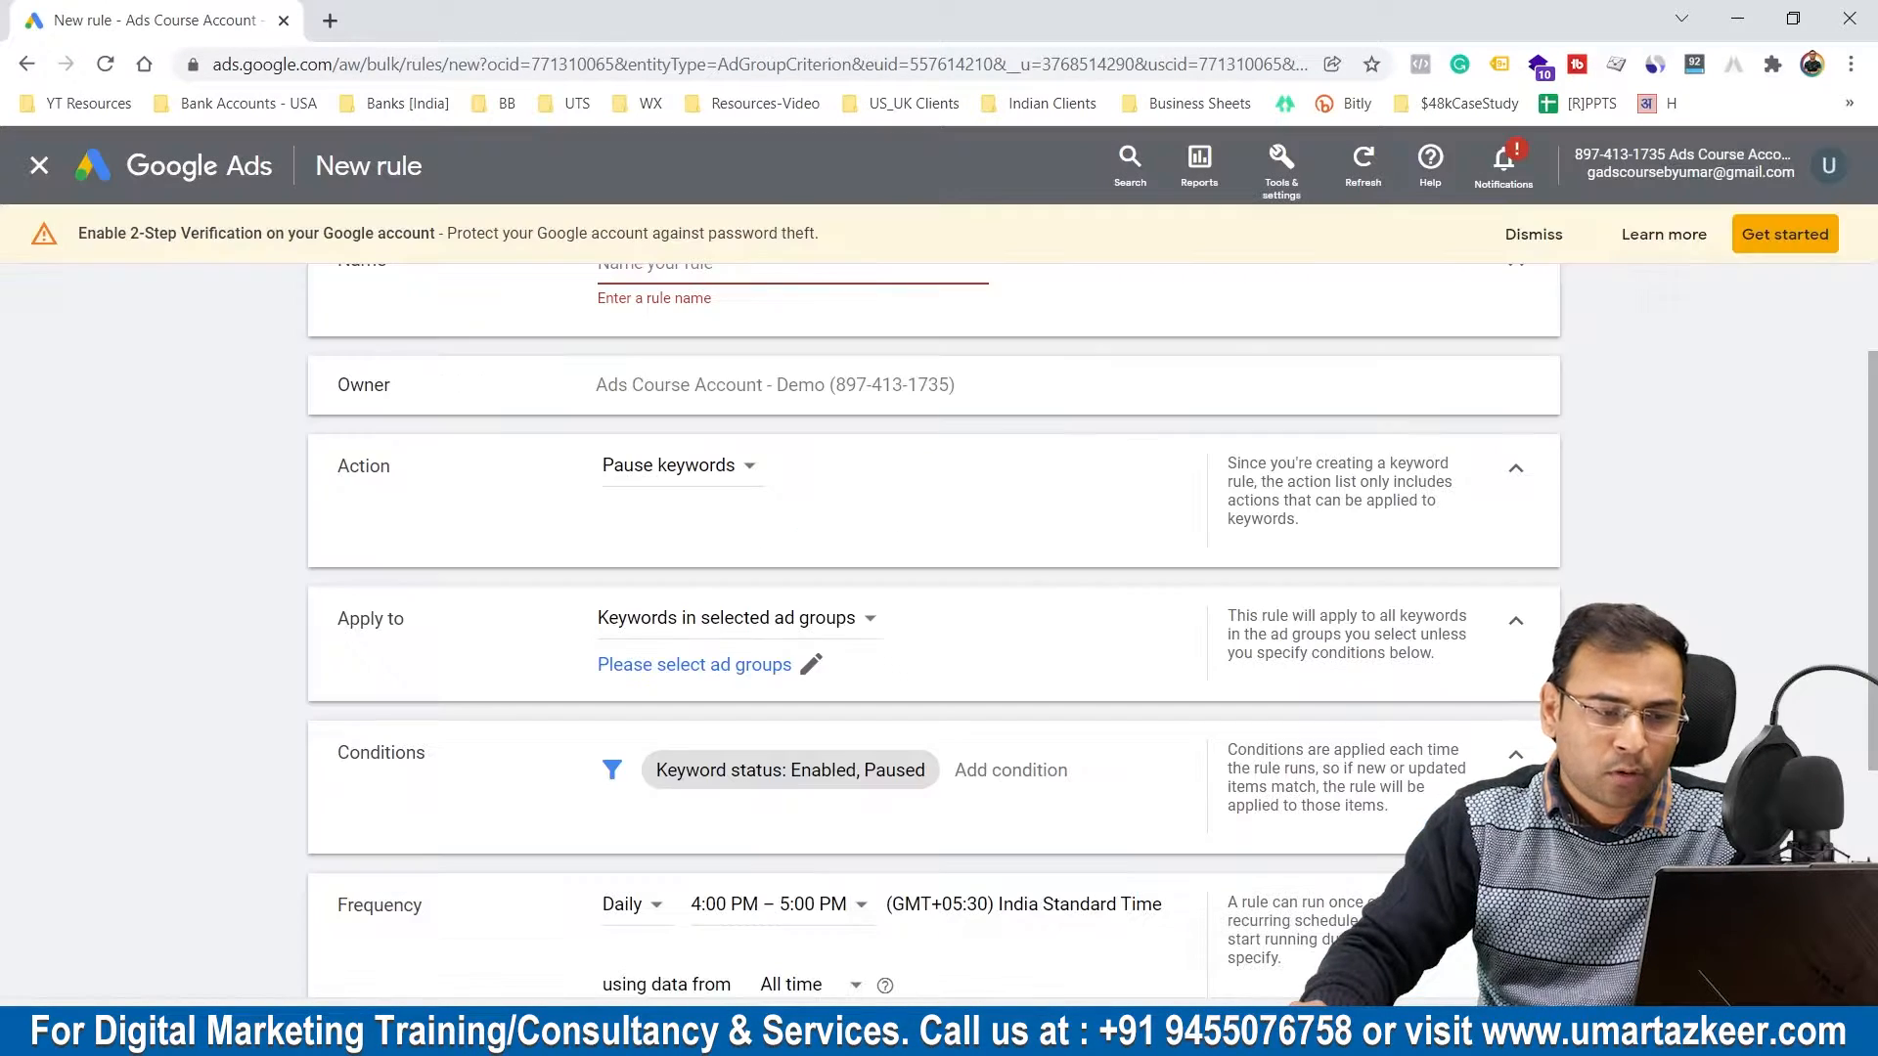
{"action": "left_click", "coordinate": [768, 664]}
{"action": "left_click", "coordinate": [753, 488]}
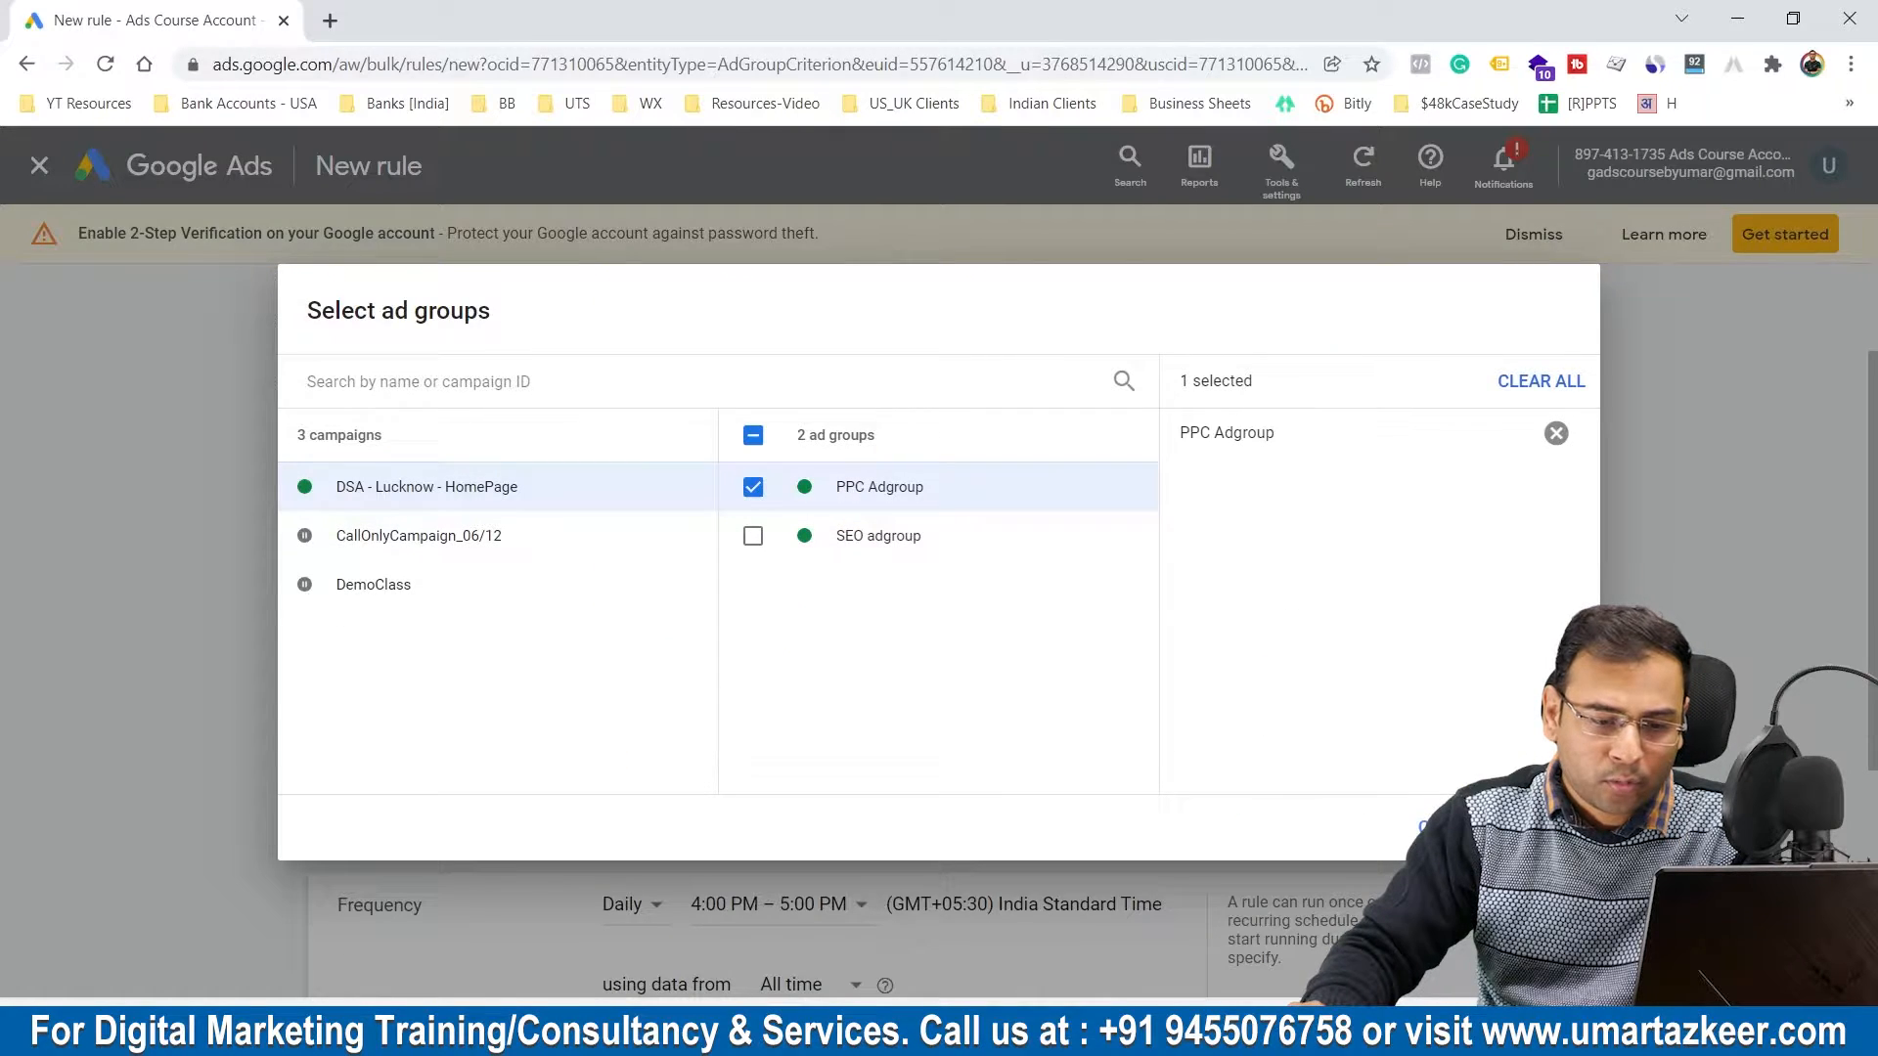
{"action": "left_click", "coordinate": [1438, 828]}
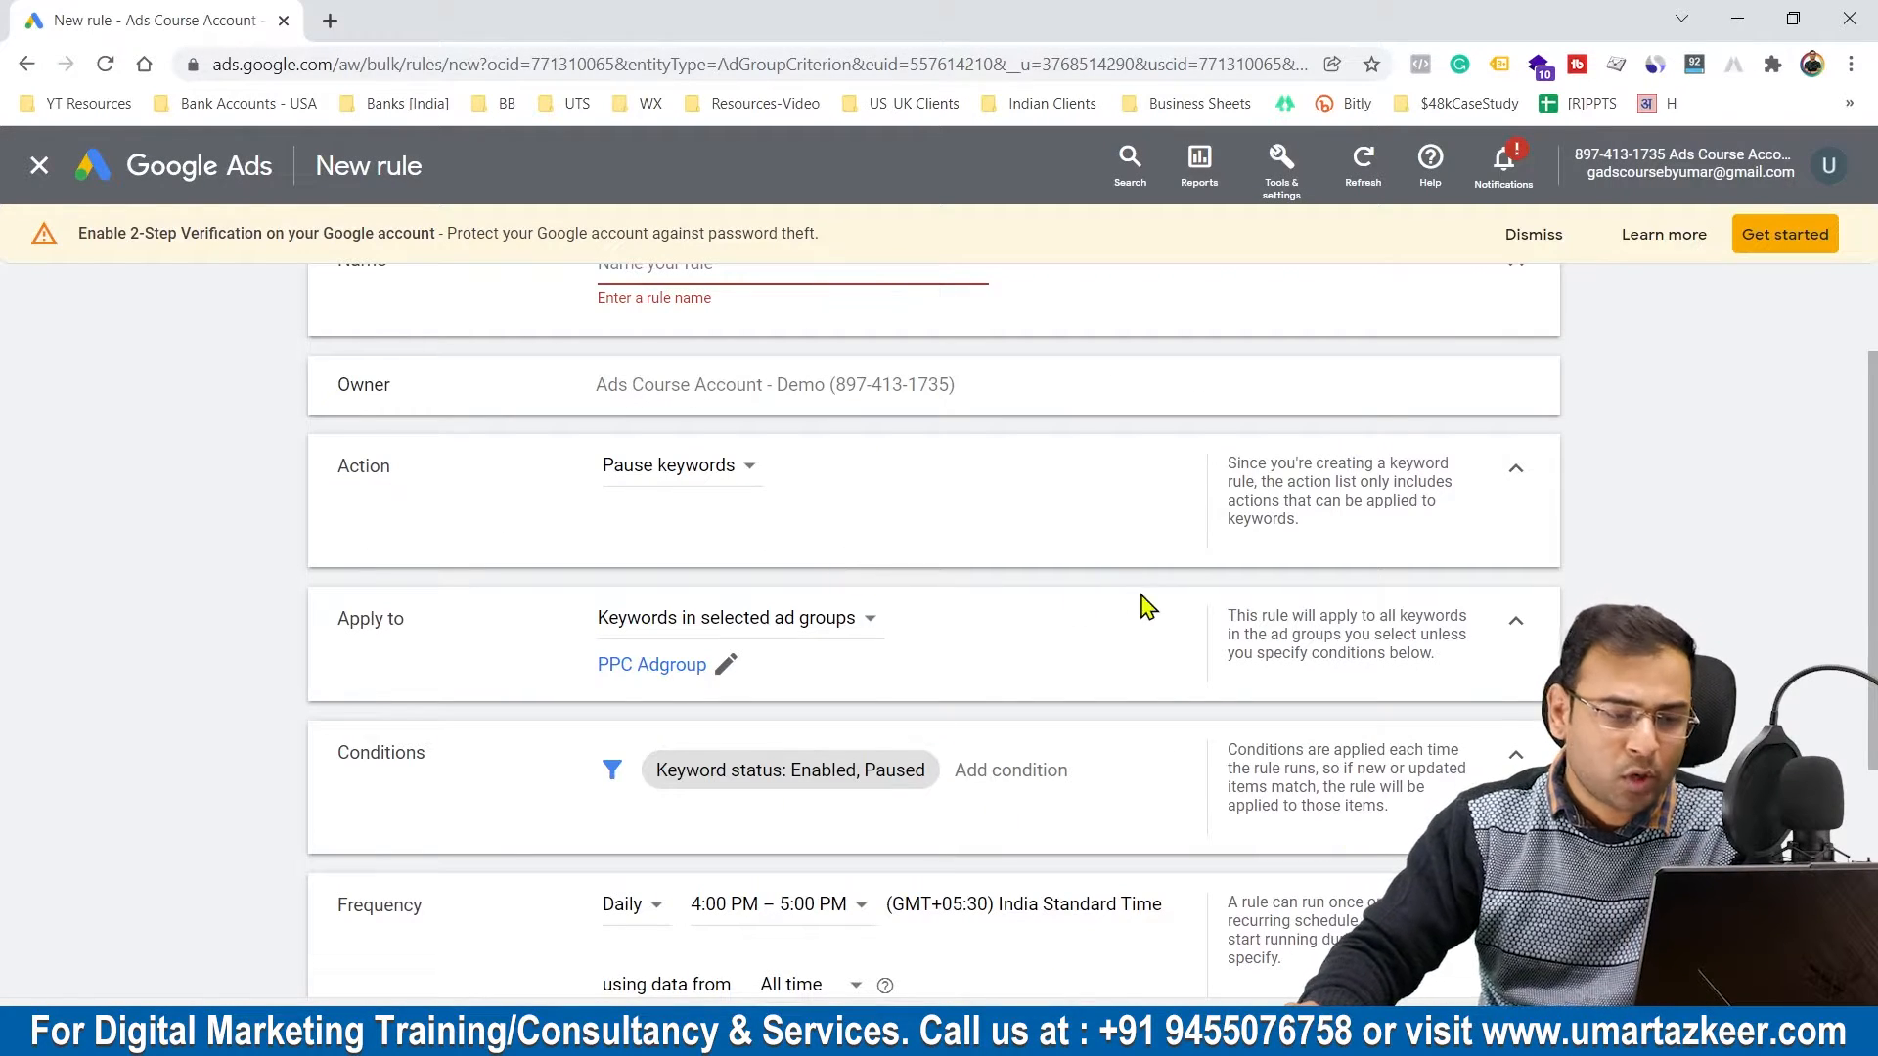
{"action": "scroll", "coordinate": [1149, 607], "scroll_direction": "down", "scroll_amount": 3}
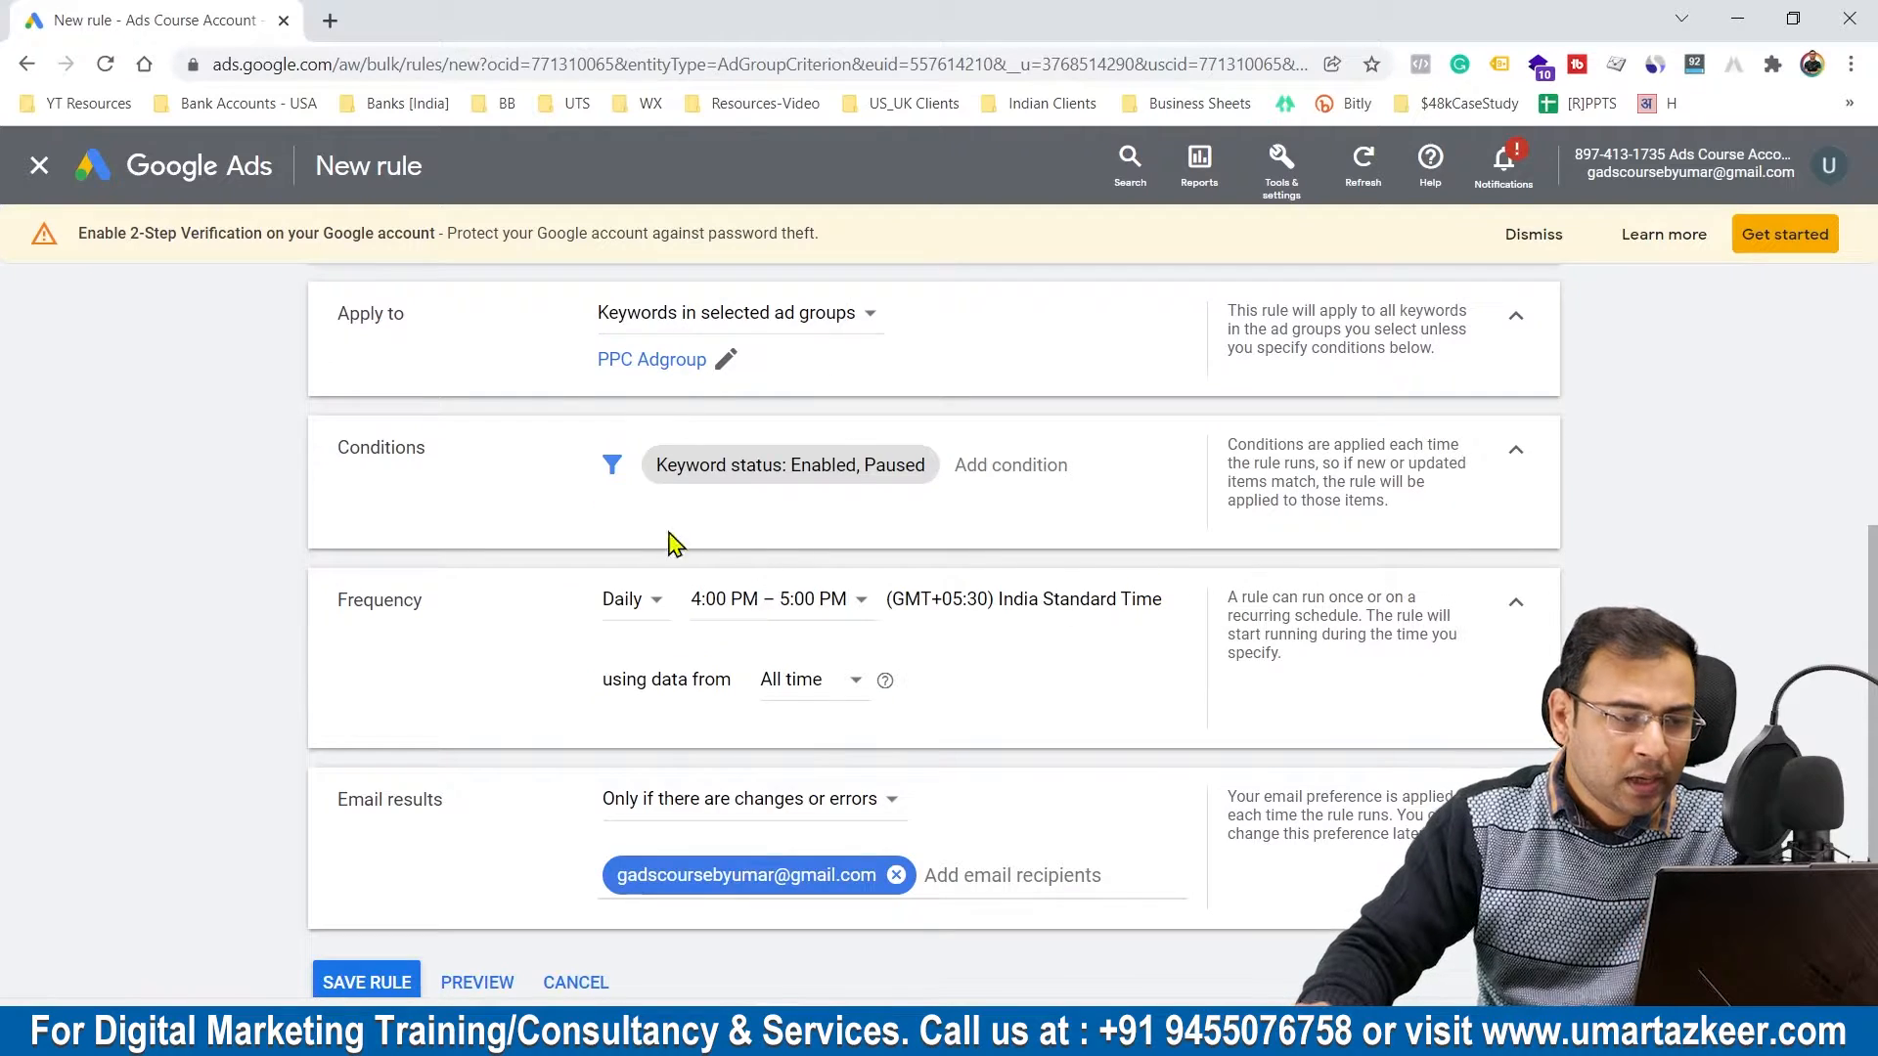
{"action": "left_click", "coordinate": [746, 482]}
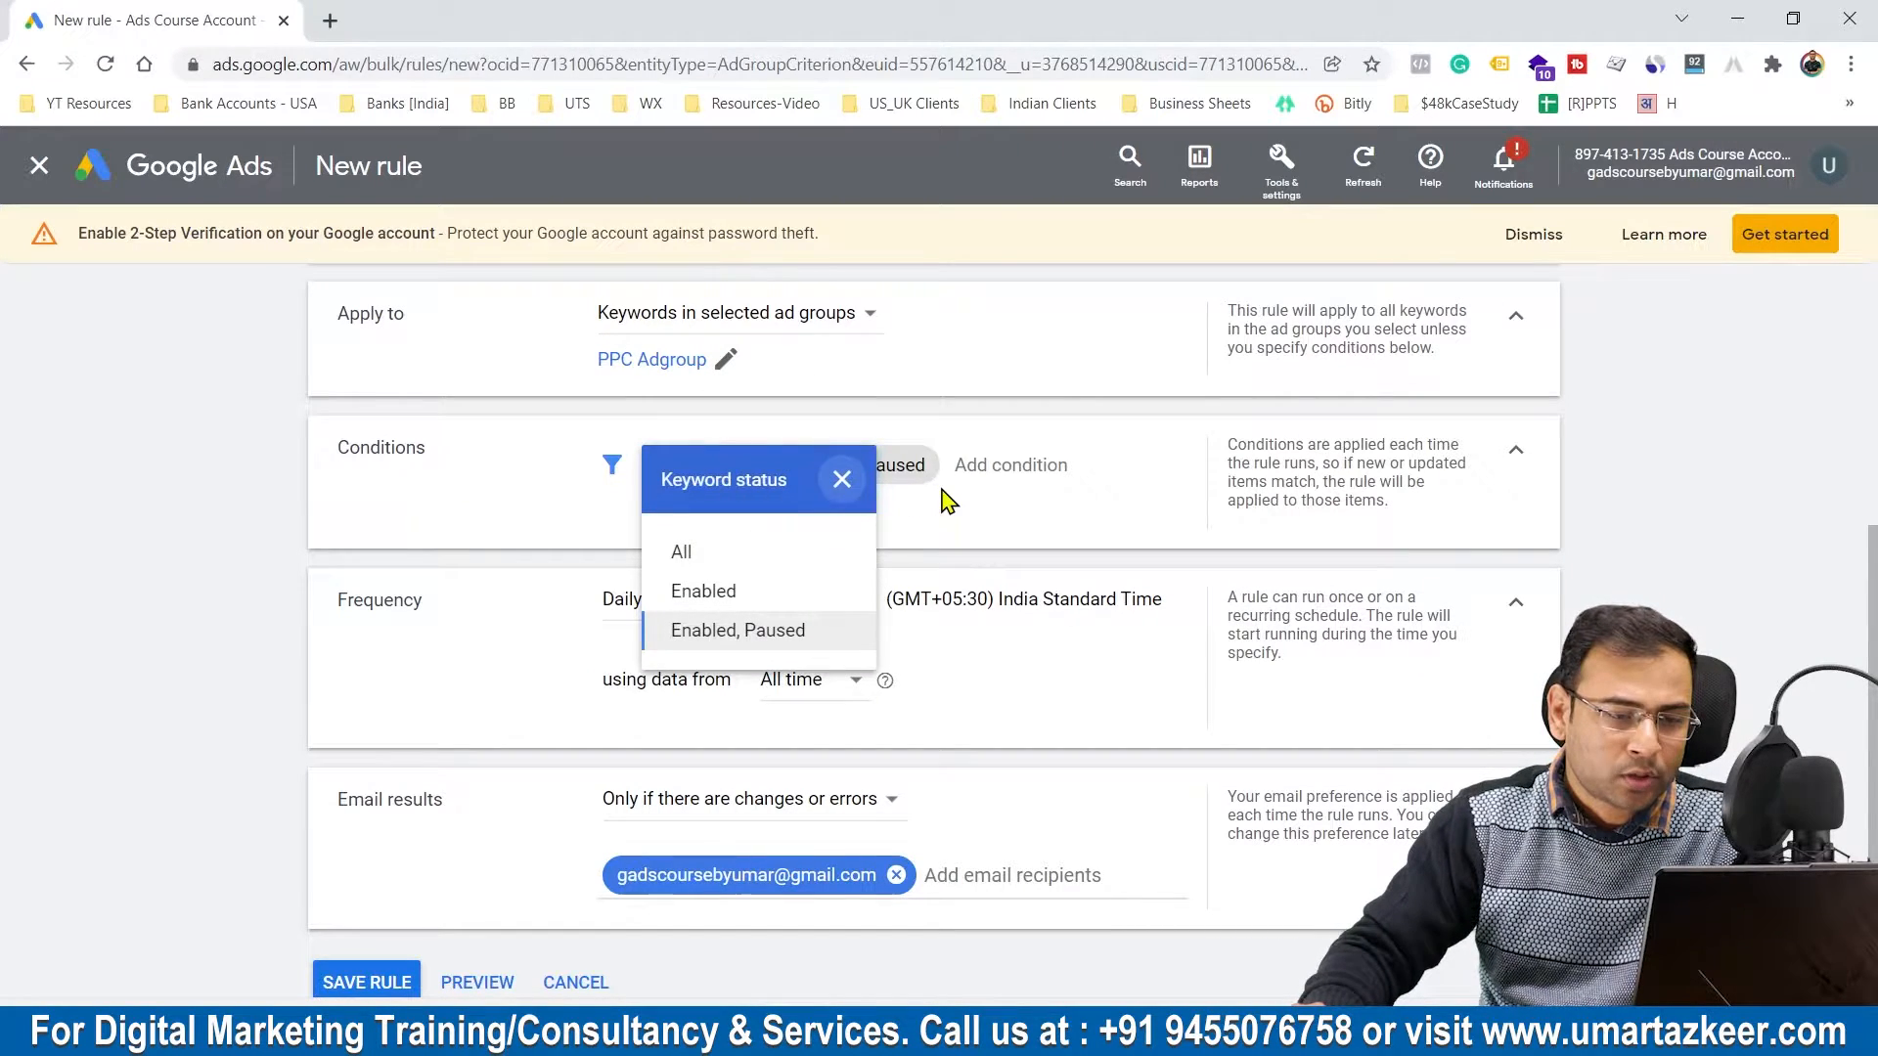
{"action": "left_click", "coordinate": [998, 466]}
{"action": "left_click", "coordinate": [692, 468]}
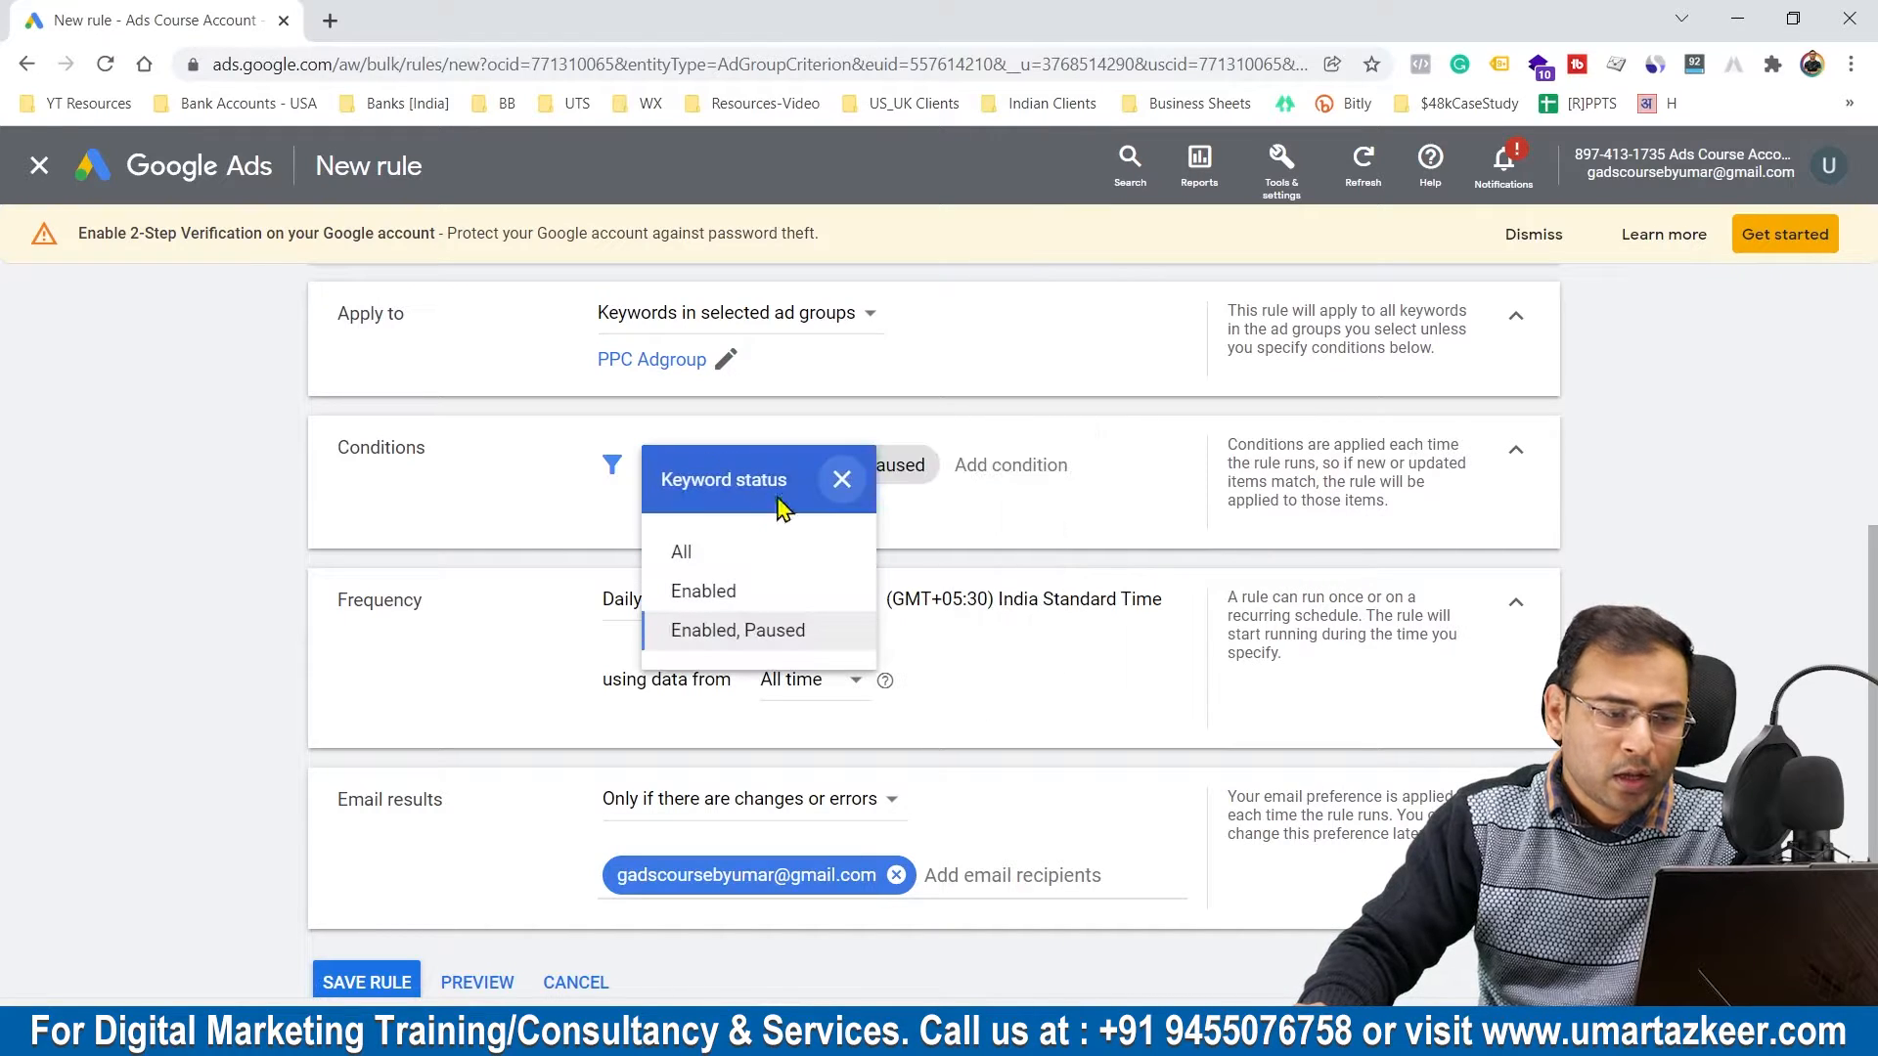
Step: Add a rule condition that Cost / conv. is greater than or equal to ₹30
{"action": "left_click", "coordinate": [997, 472]}
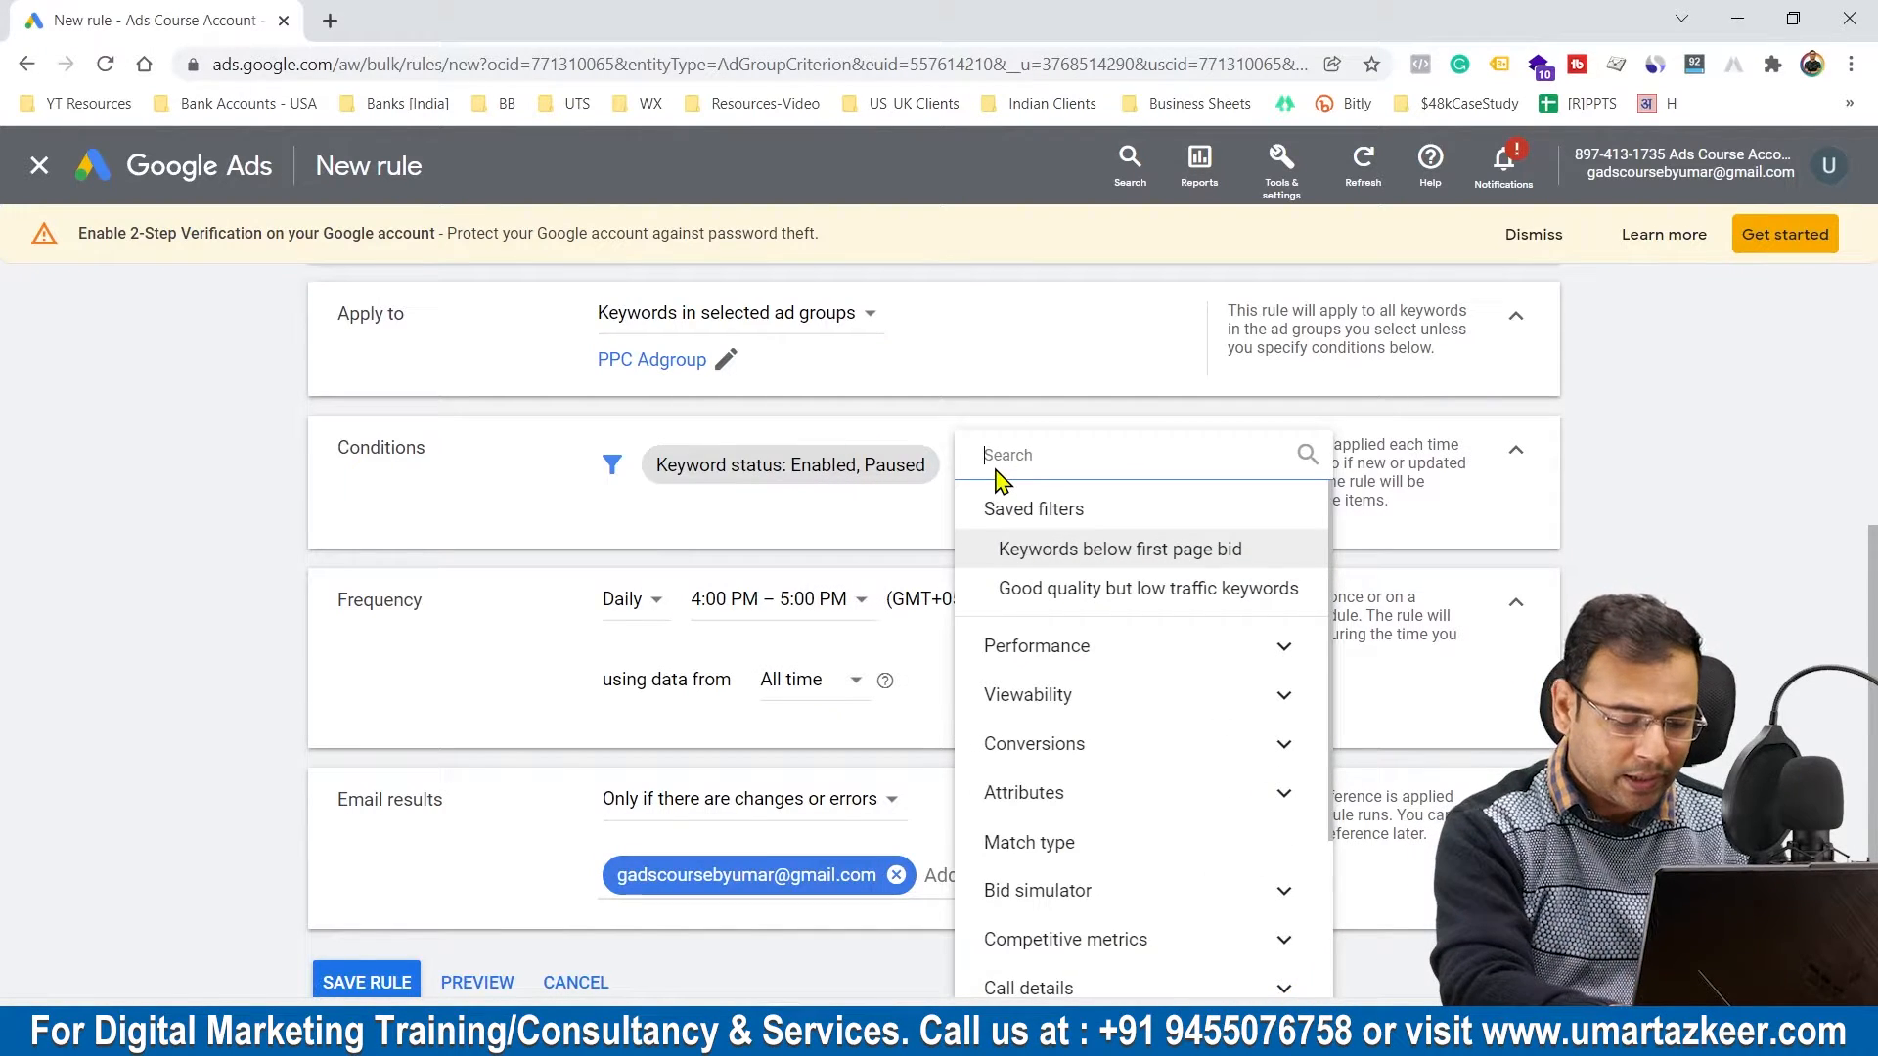
{"action": "type", "text": "cost"}
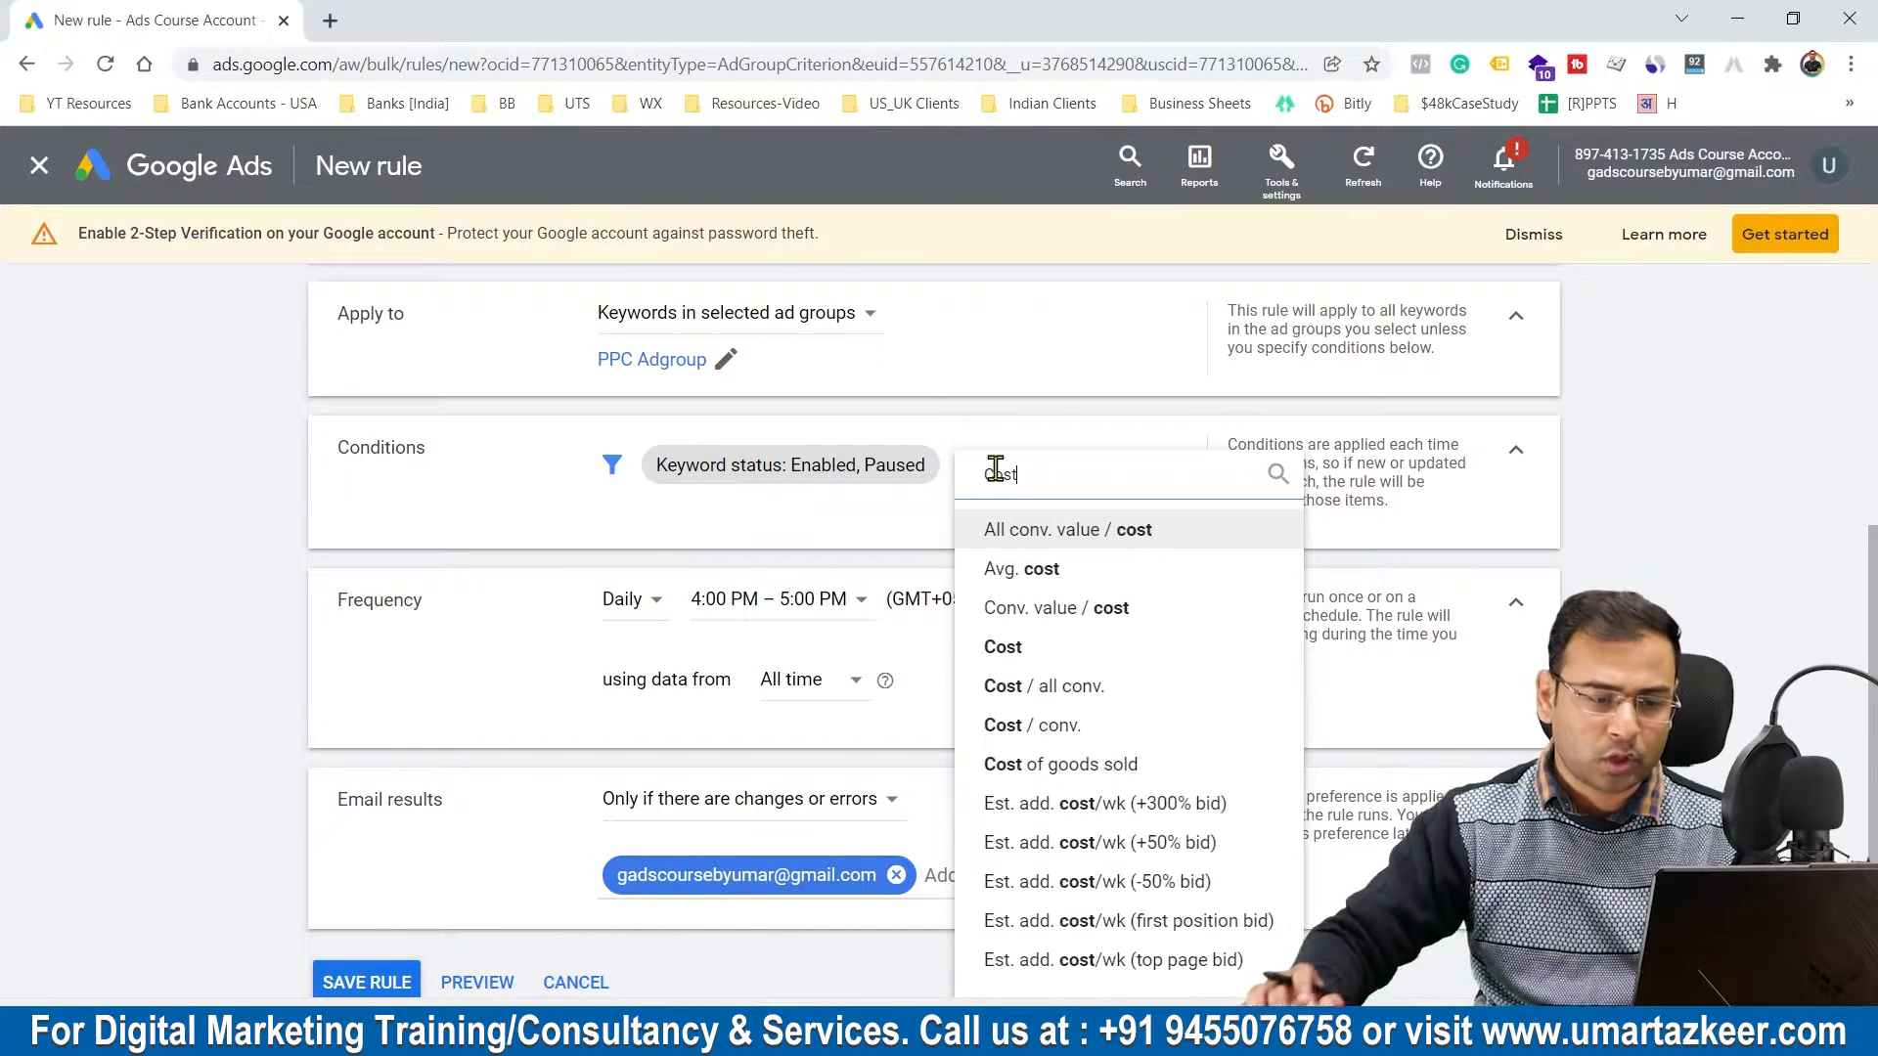
{"action": "left_click", "coordinate": [1056, 724]}
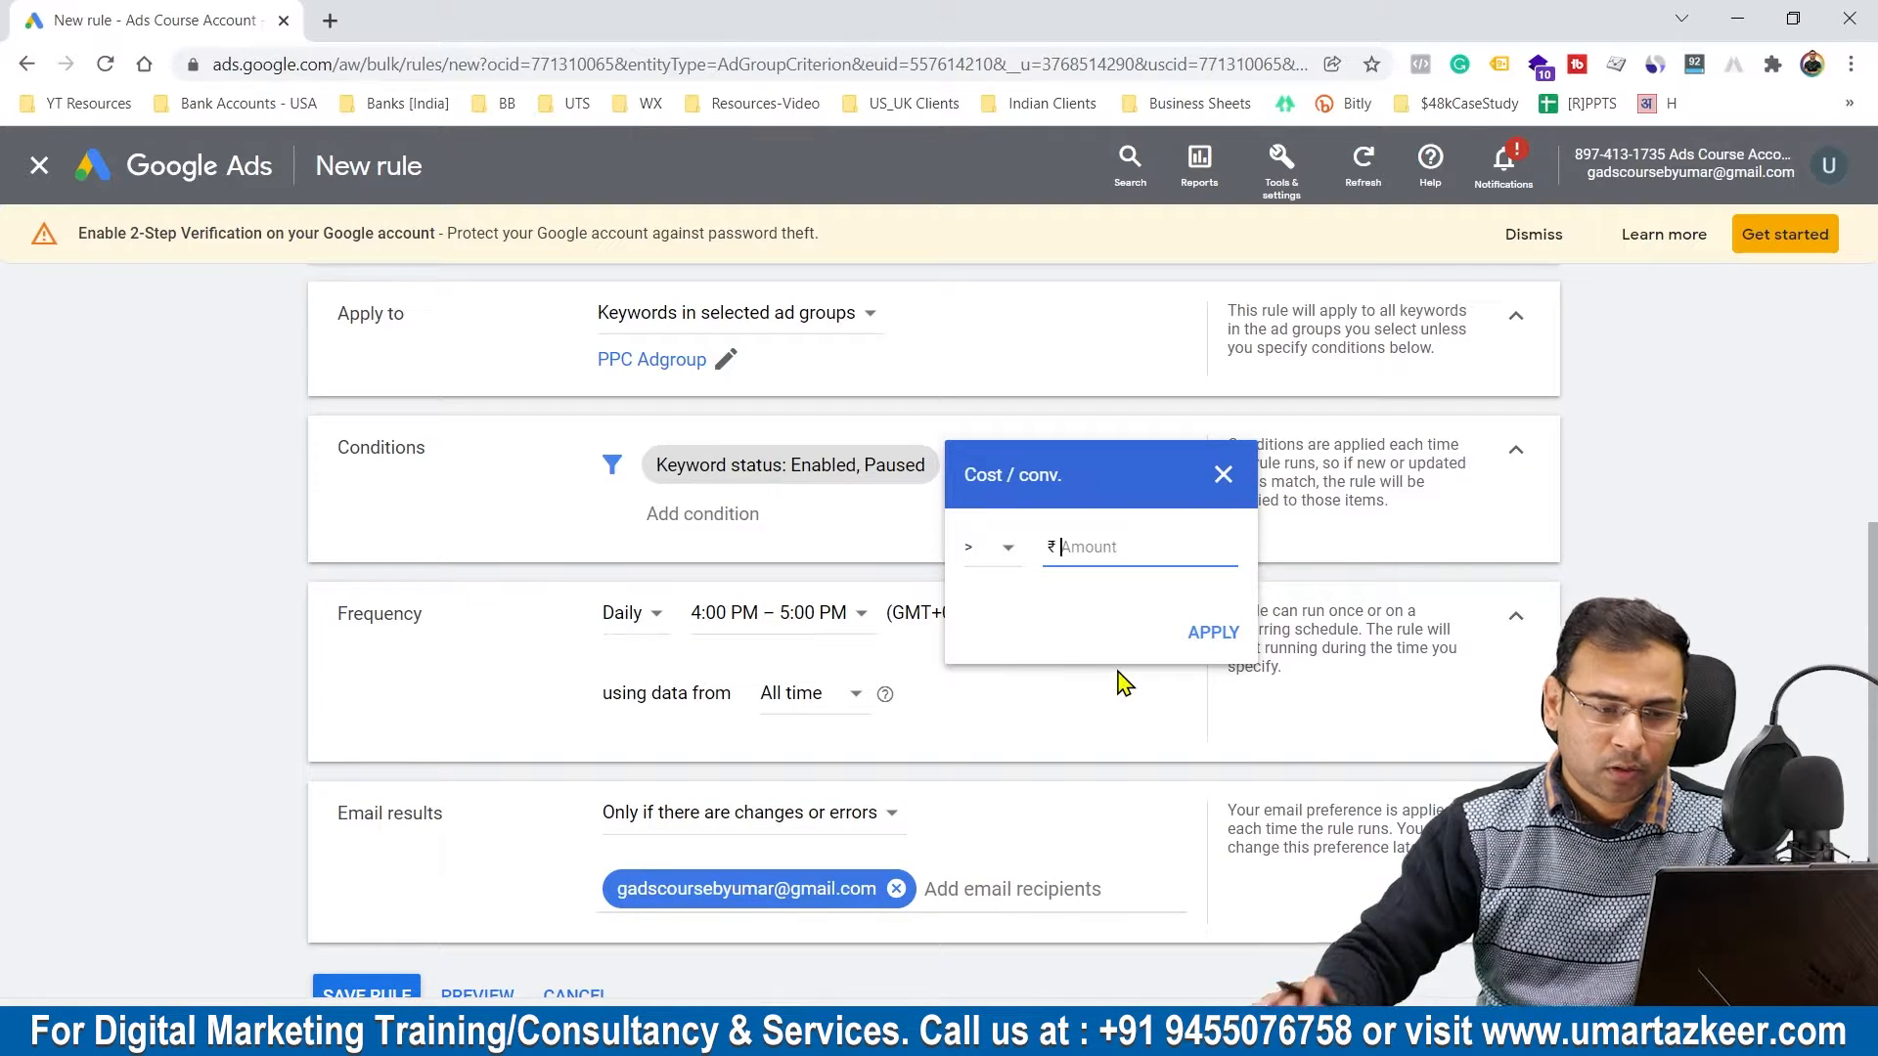
{"action": "left_click", "coordinate": [1008, 548]}
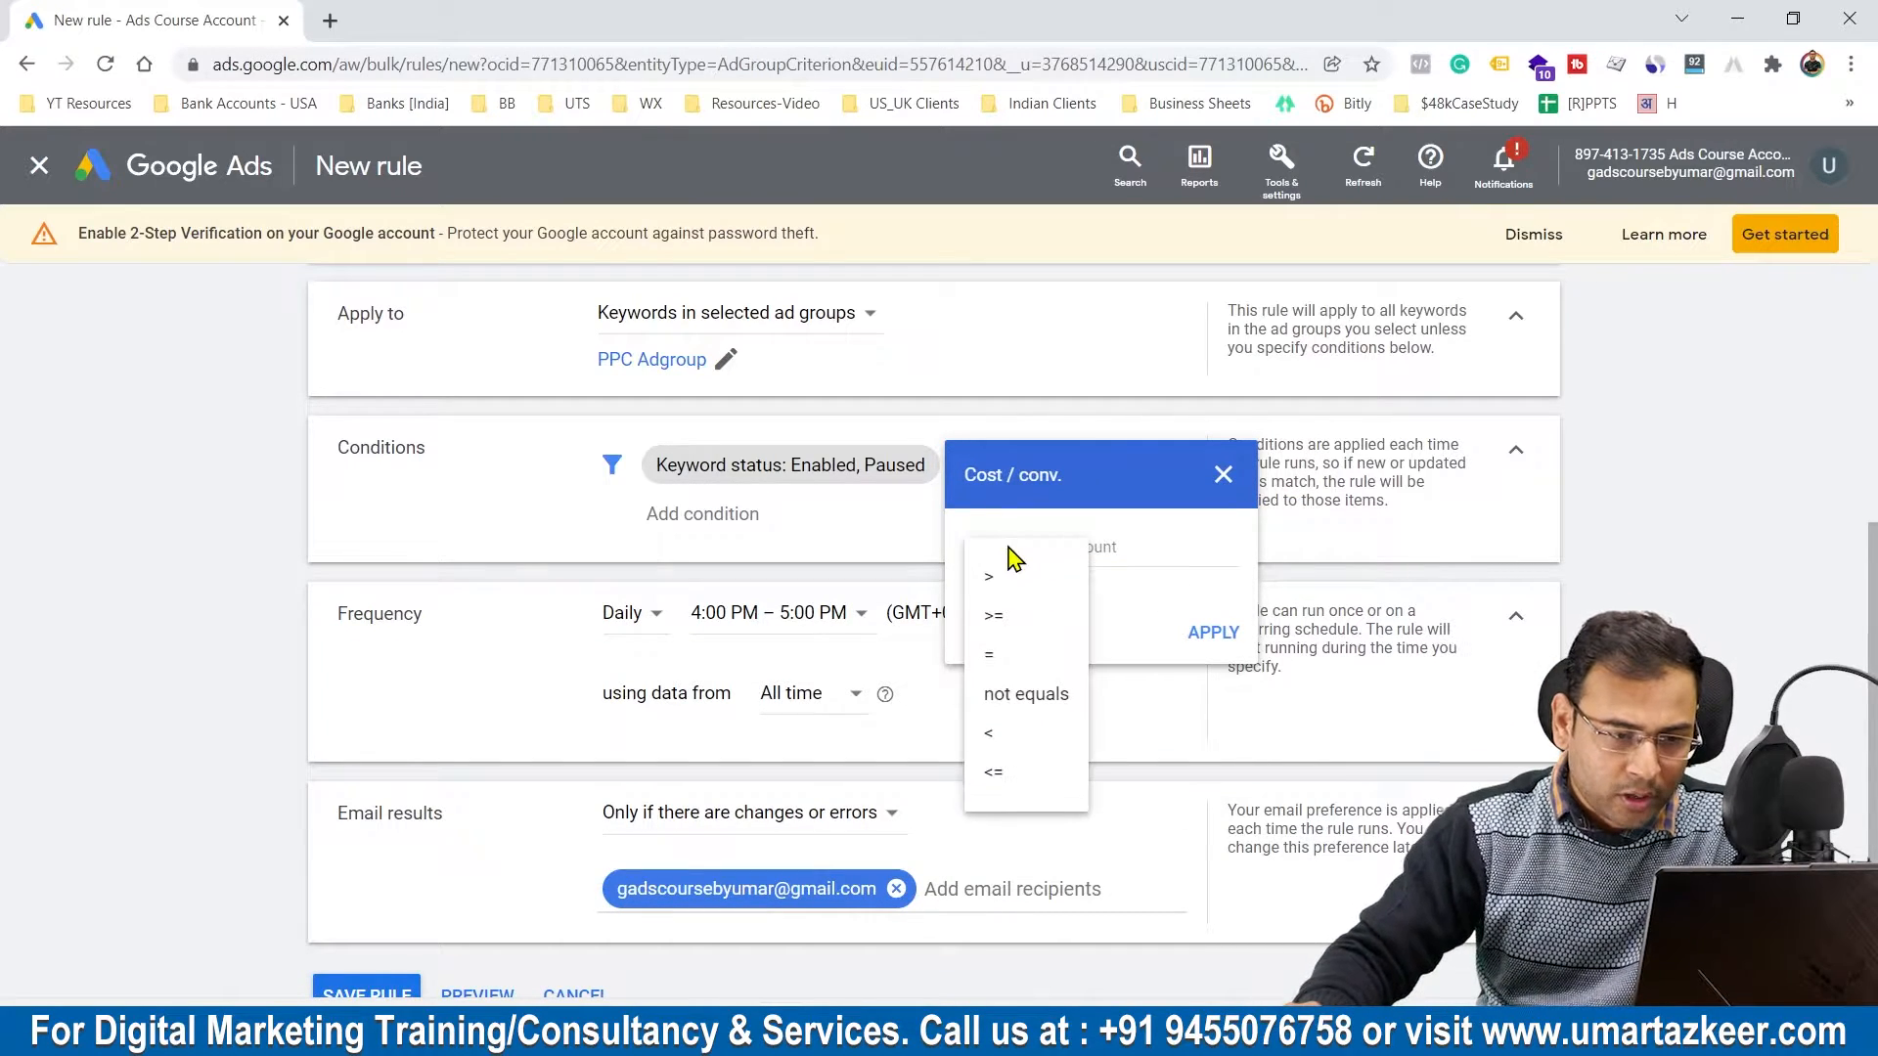
{"action": "left_click", "coordinate": [1026, 616]}
{"action": "left_click", "coordinate": [1121, 548]}
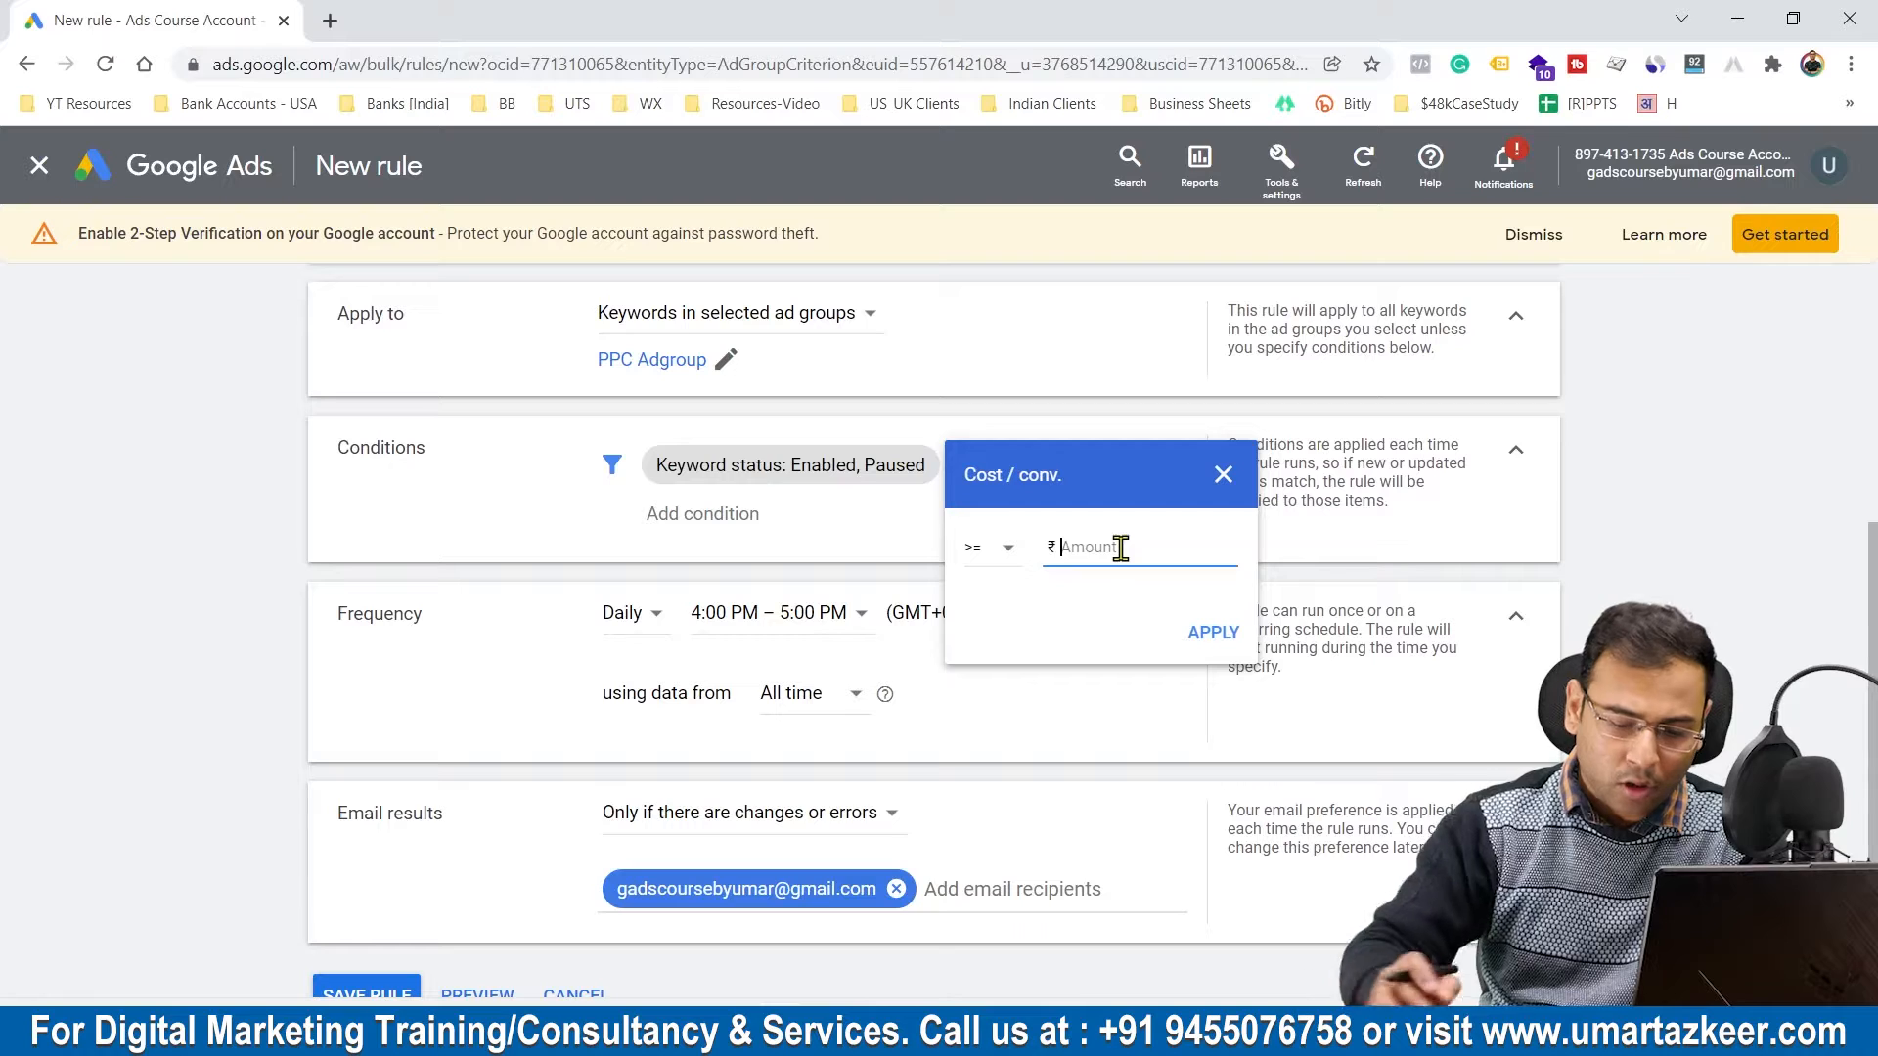
{"action": "type", "text": "30"}
{"action": "left_click", "coordinate": [1212, 633]}
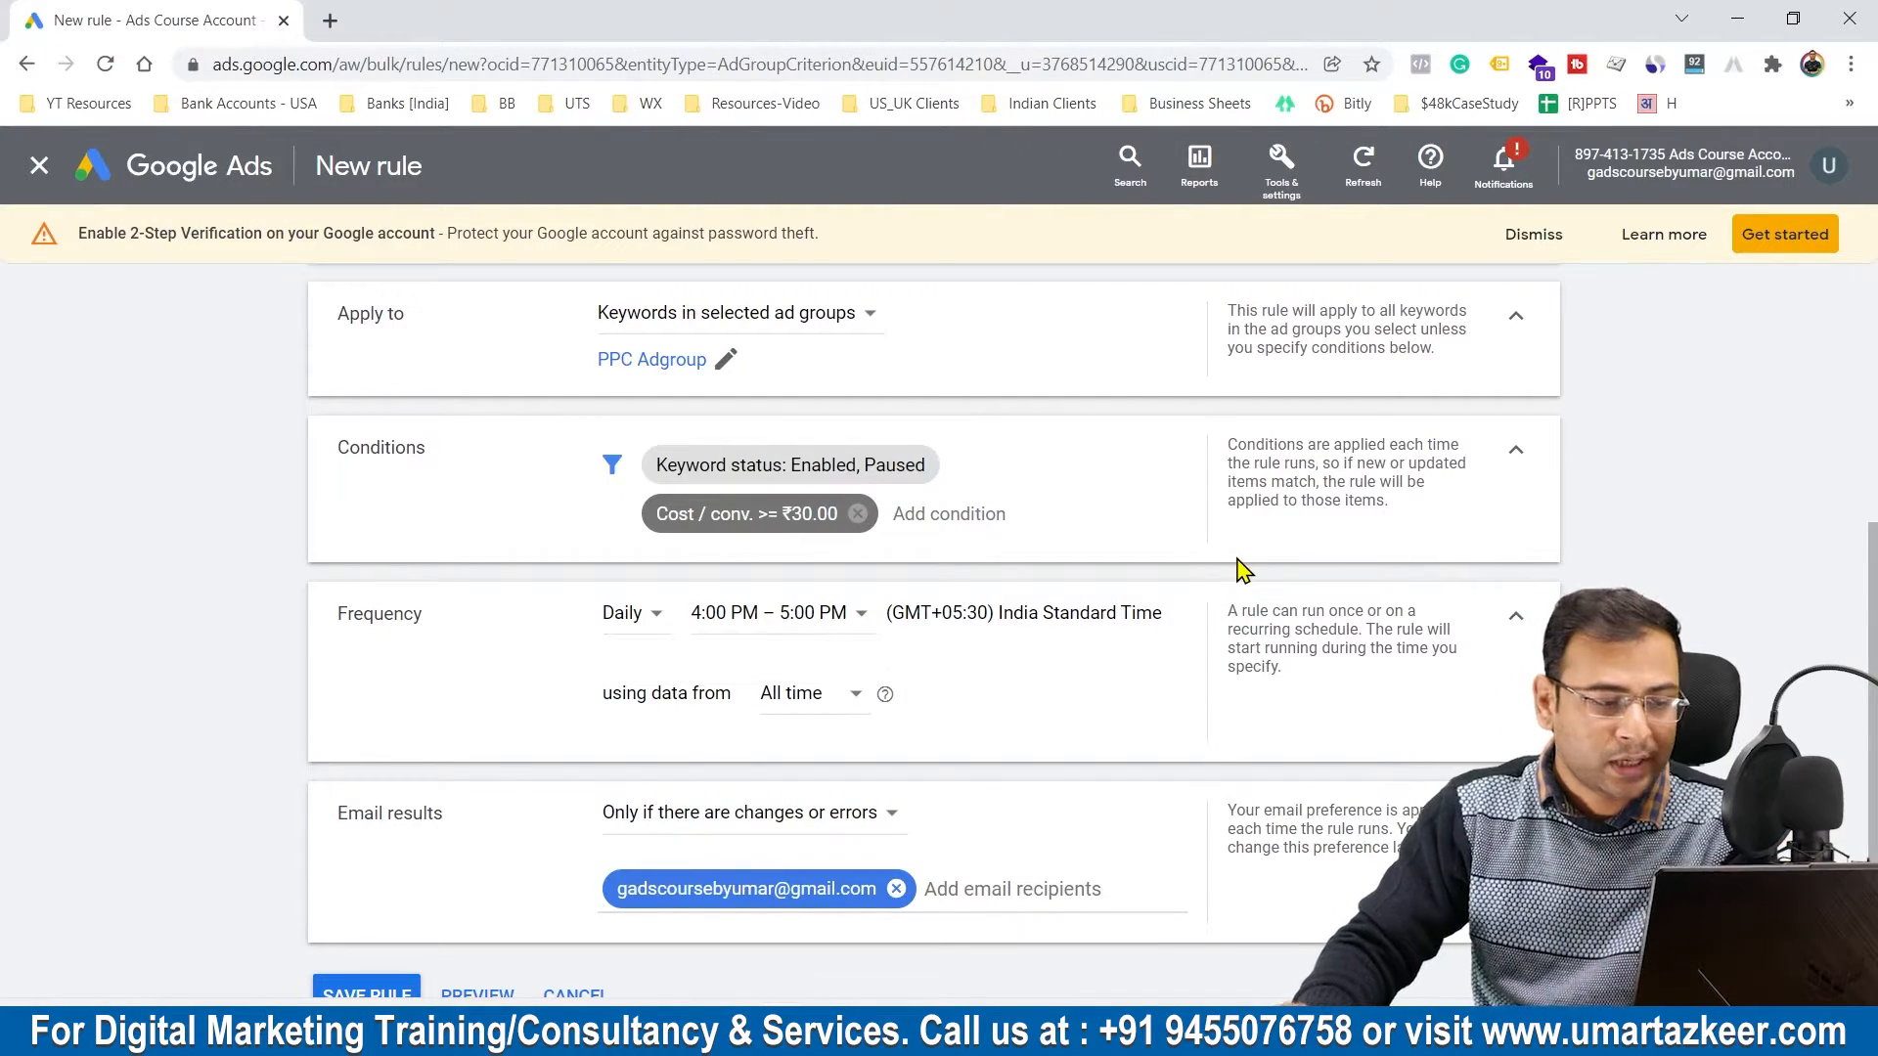
Step: Set the rule's daily run time to 9:00 AM – 10:00 AM, using data from All time
{"action": "scroll", "coordinate": [549, 512], "scroll_direction": "up", "scroll_amount": 3}
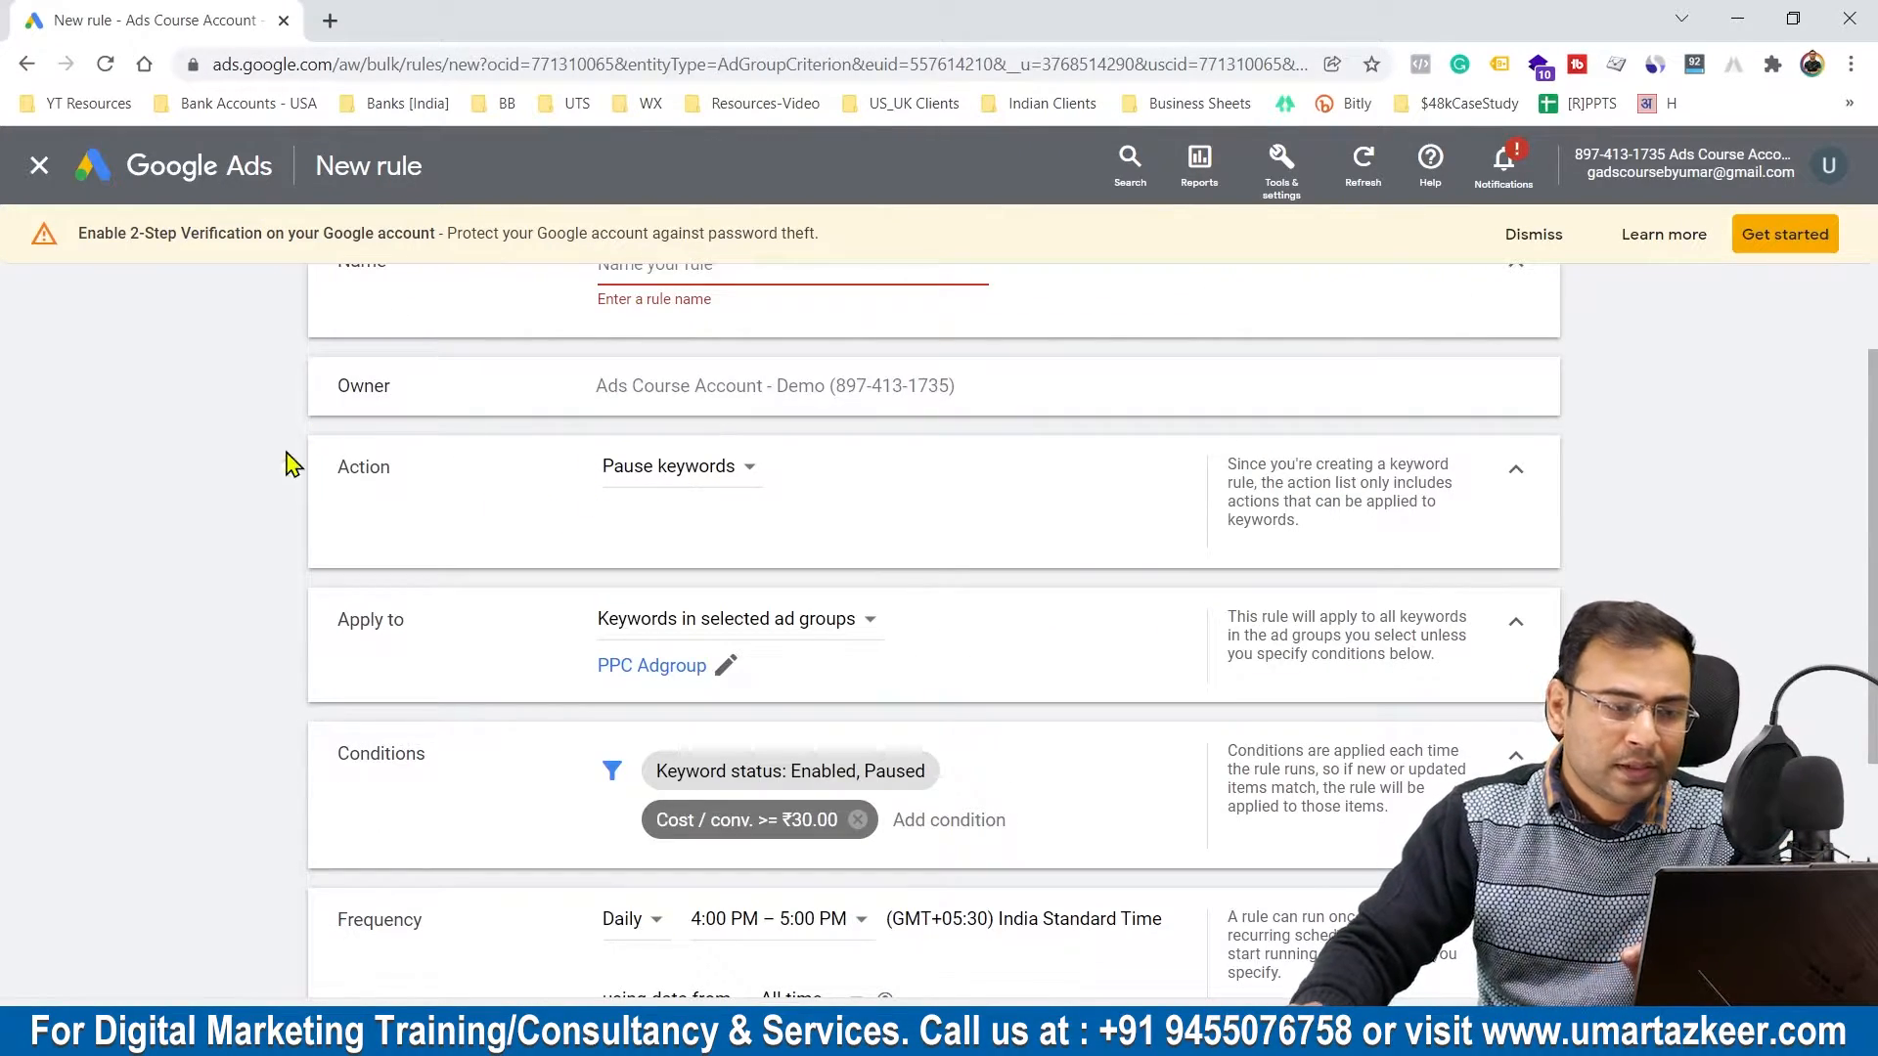
{"action": "scroll", "coordinate": [808, 511], "scroll_direction": "down", "scroll_amount": 3}
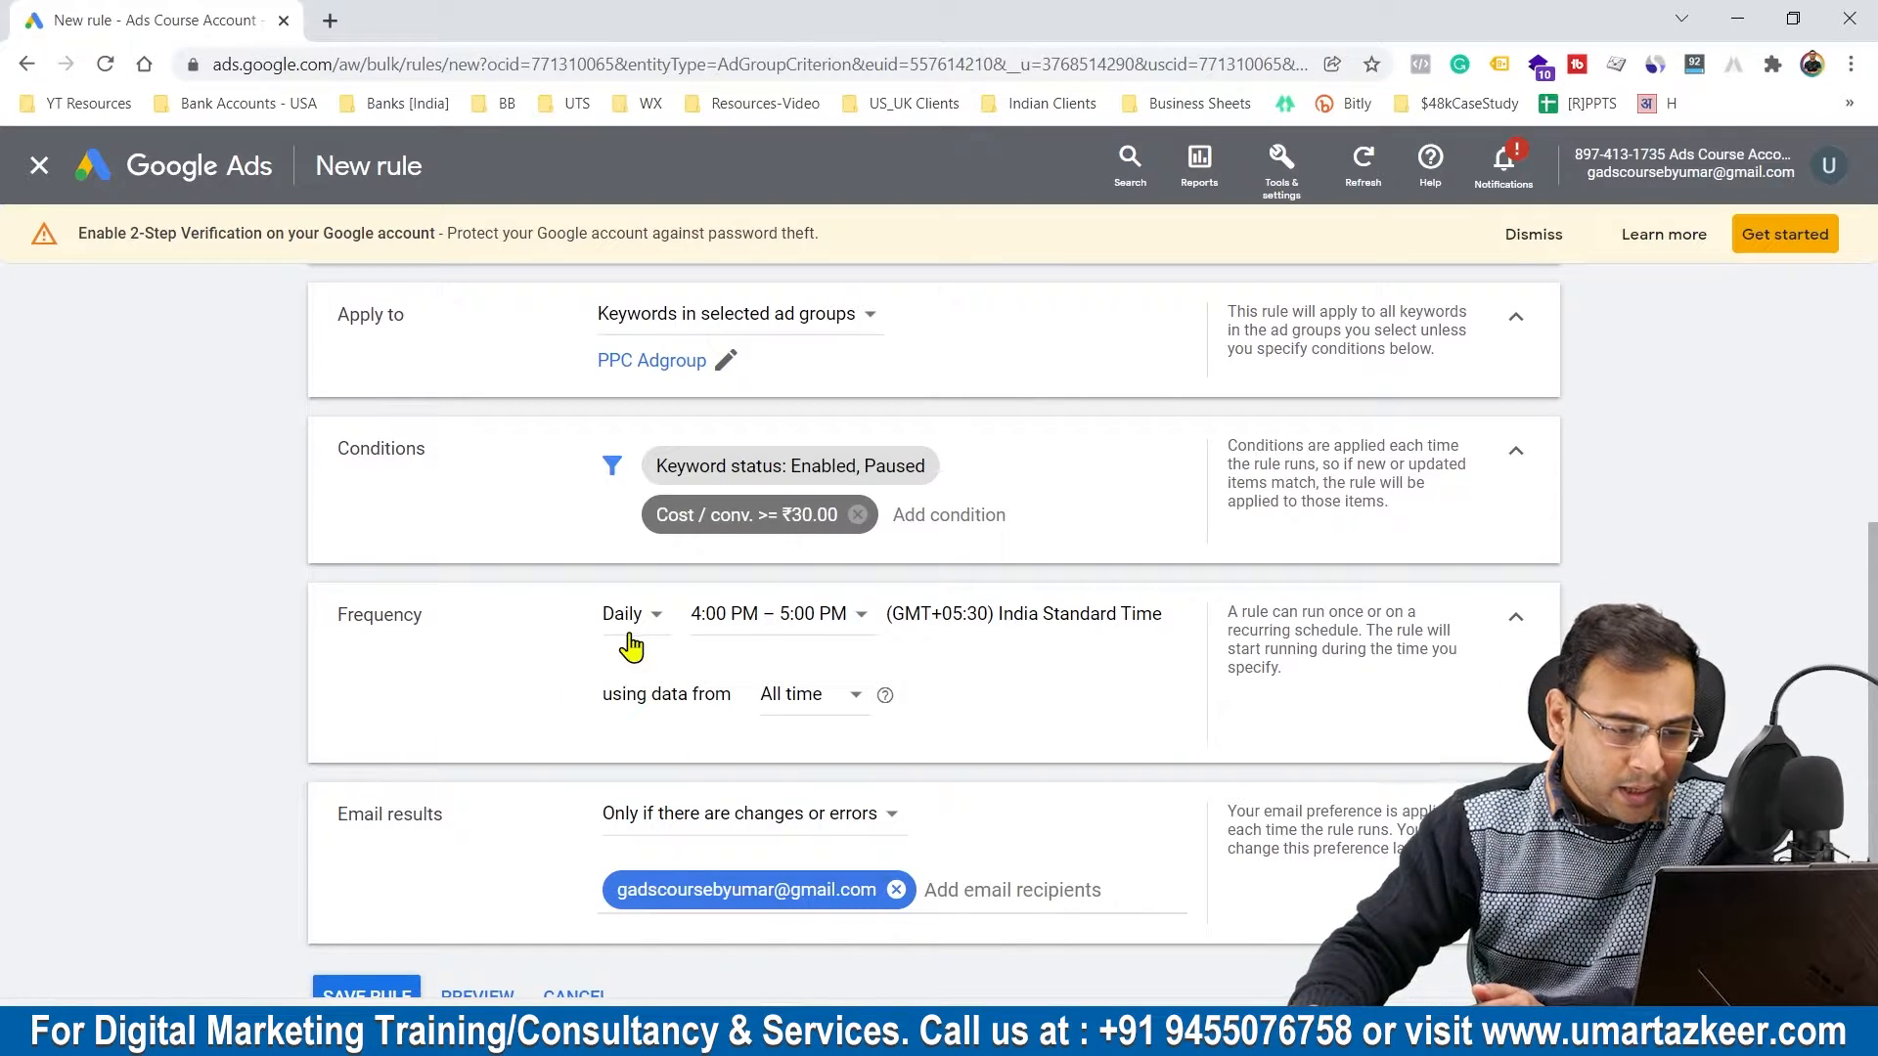
{"action": "left_click", "coordinate": [830, 624]}
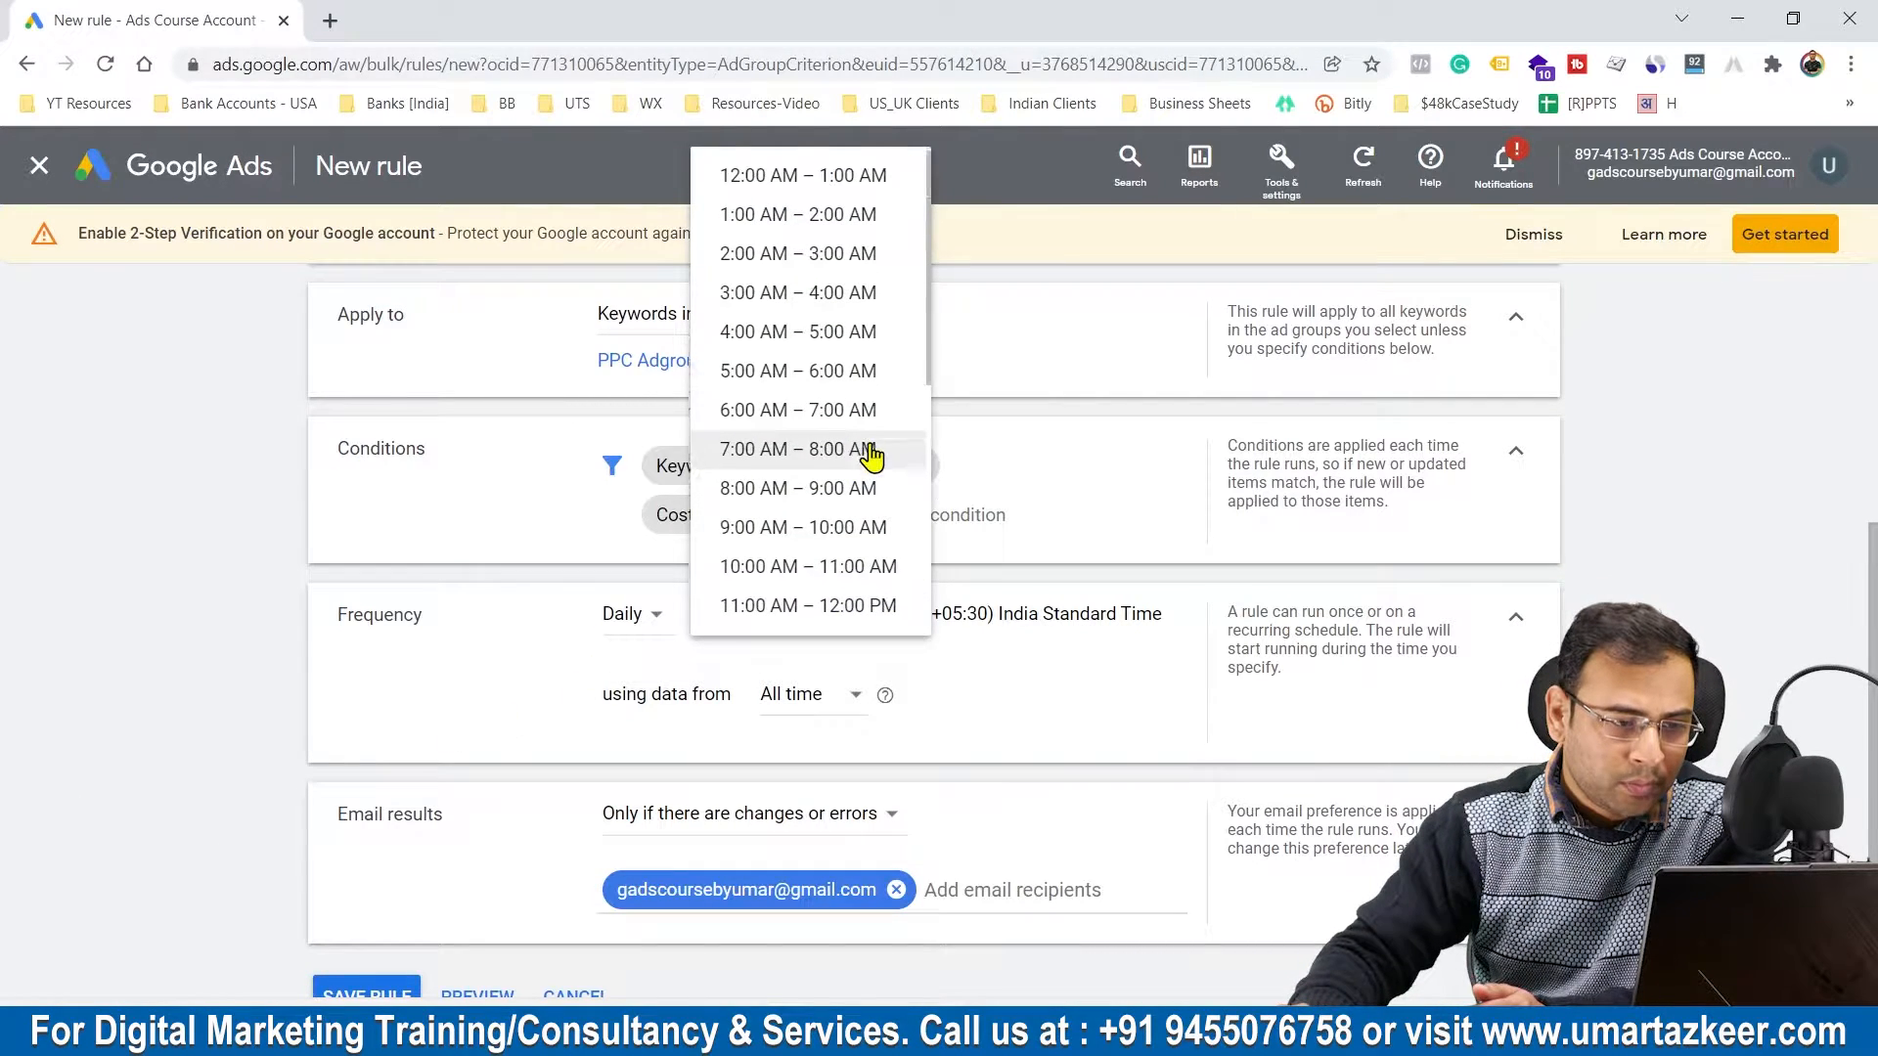
{"action": "scroll", "coordinate": [754, 356], "scroll_direction": "down", "scroll_amount": 2}
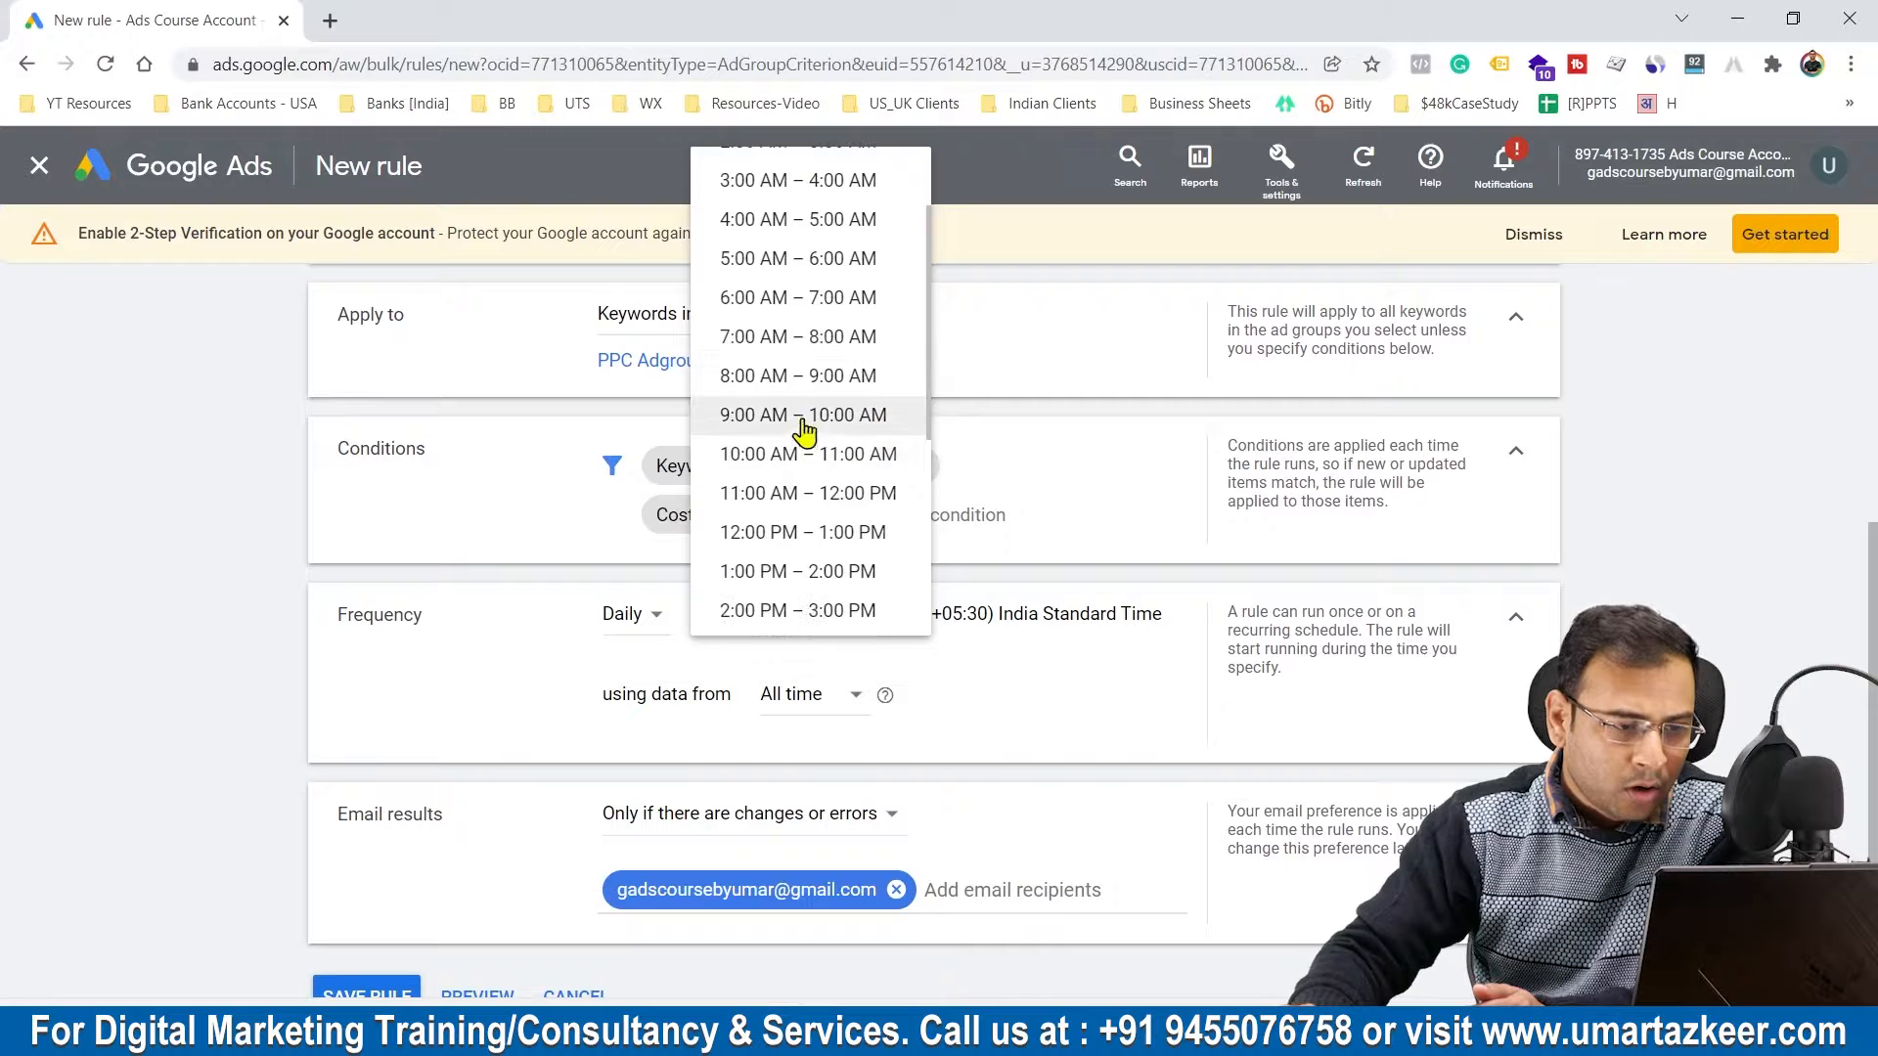
{"action": "left_click", "coordinate": [771, 420]}
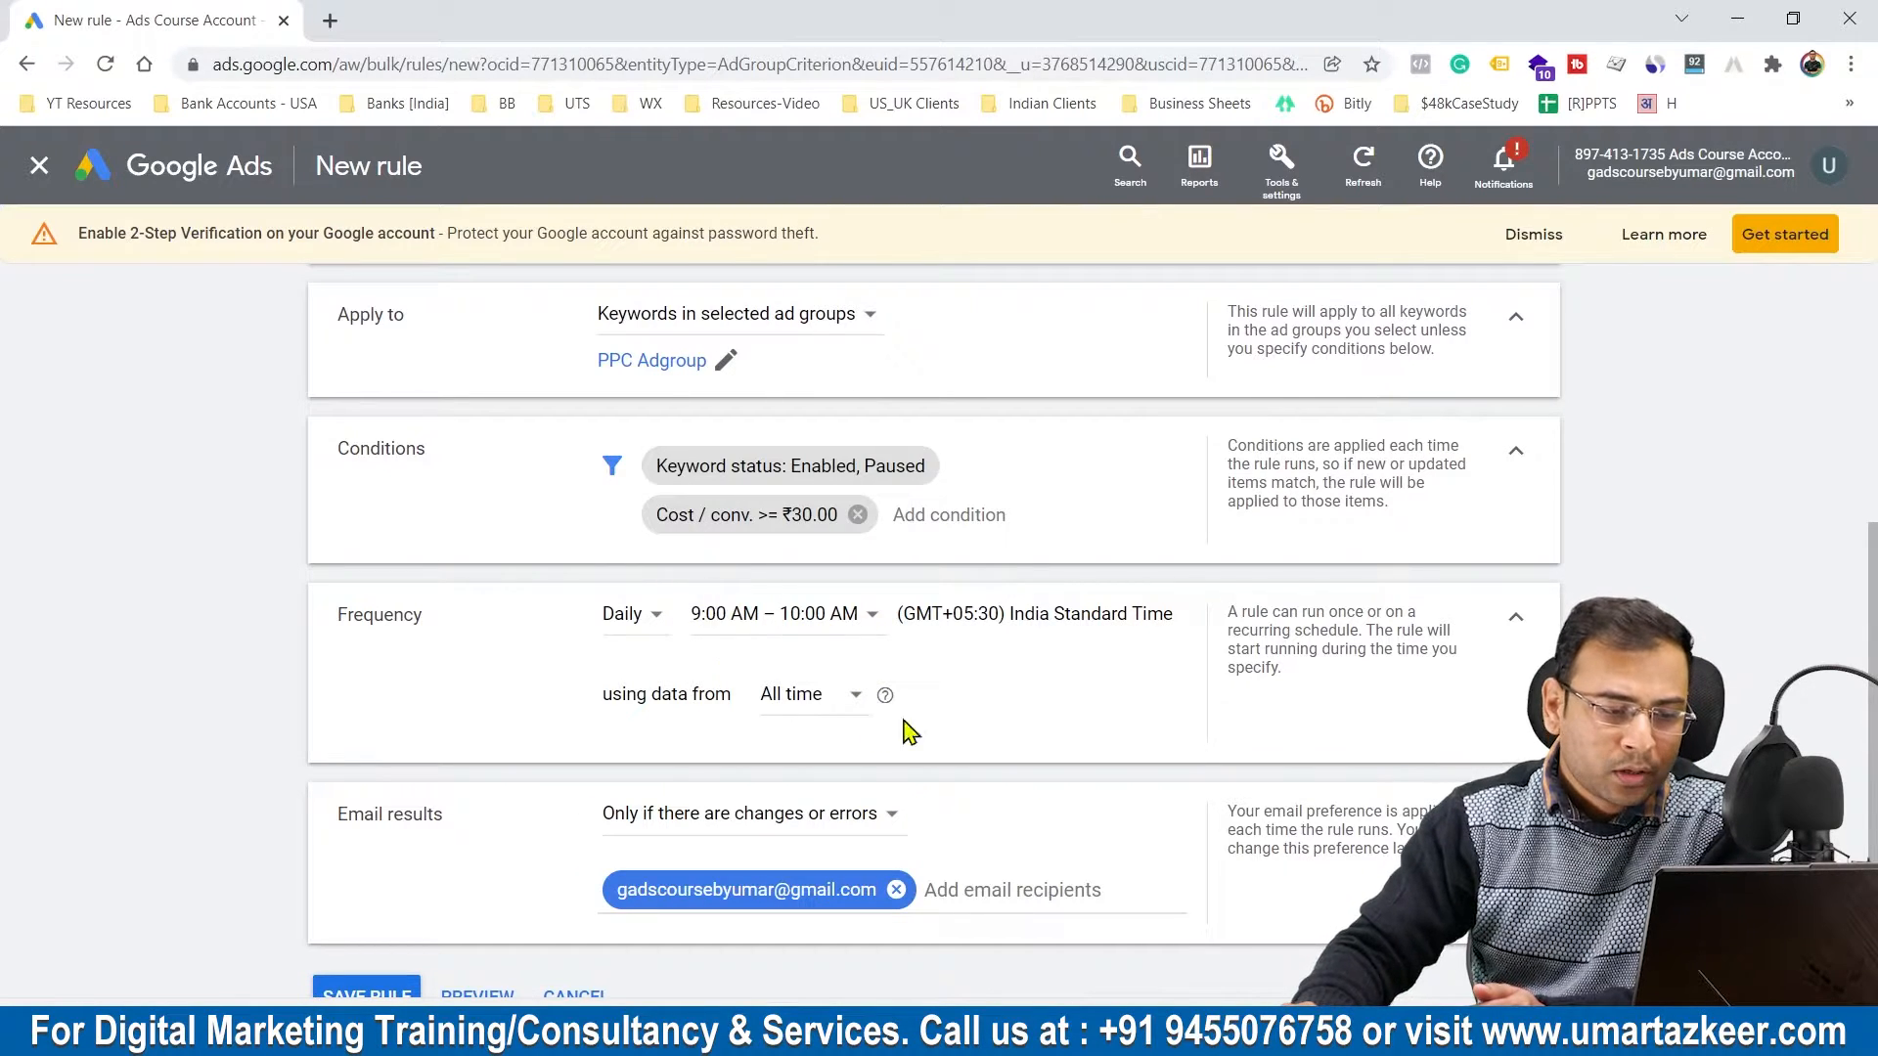
{"action": "left_click", "coordinate": [788, 699]}
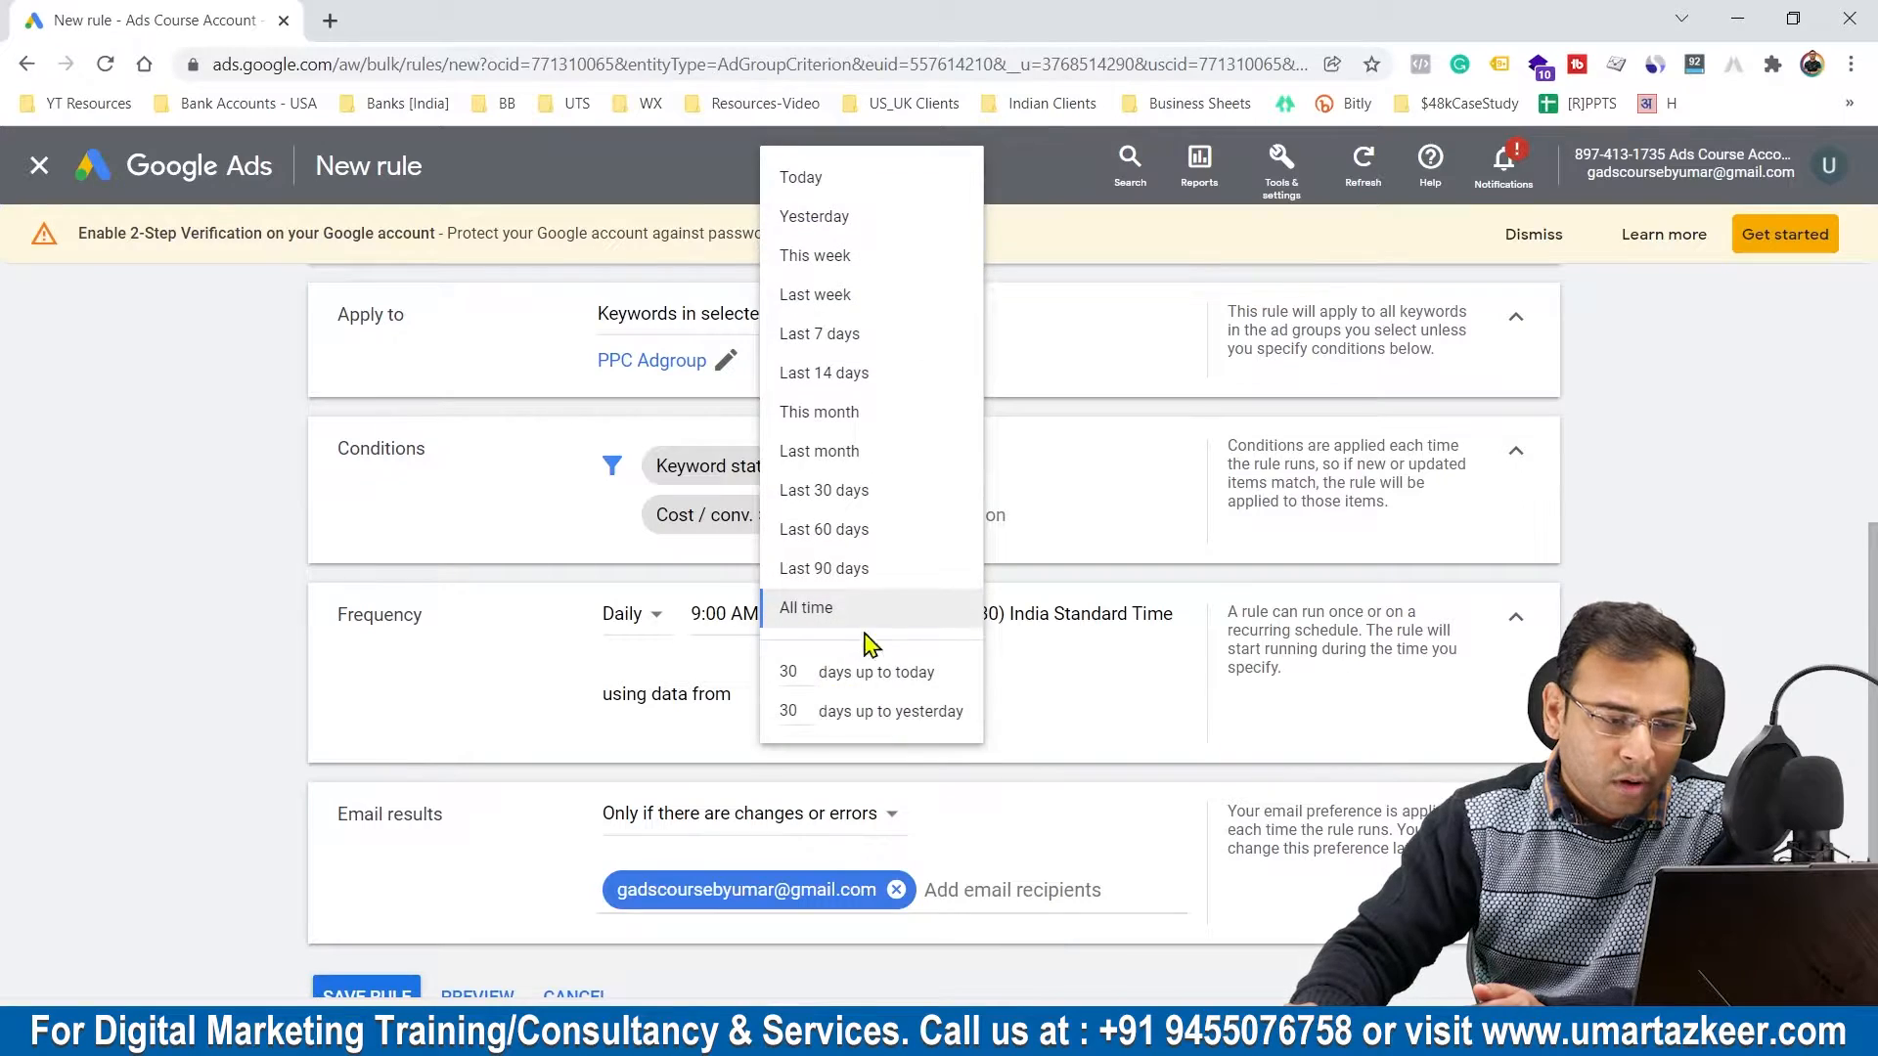
{"action": "left_click", "coordinate": [832, 624]}
Step: Set the rule's email results option to No emails
{"action": "scroll", "coordinate": [1149, 696], "scroll_direction": "down", "scroll_amount": 1}
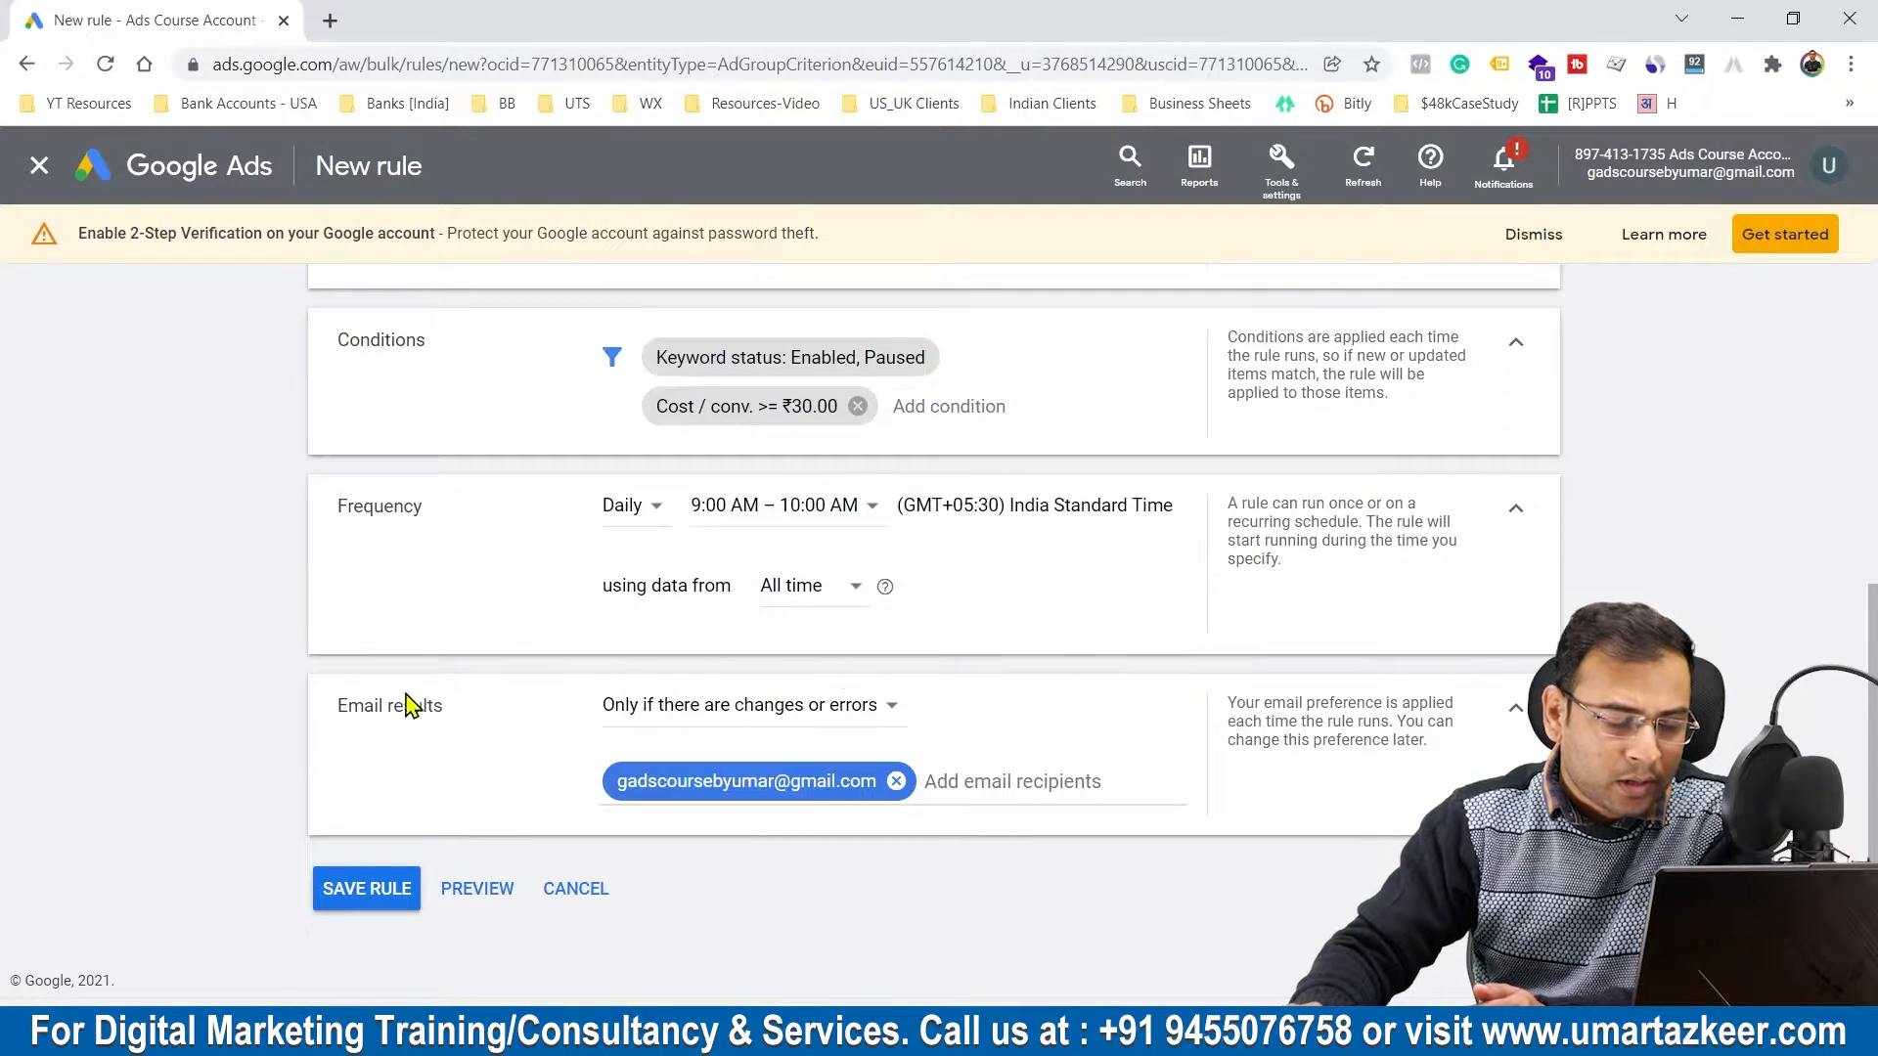
{"action": "scroll", "coordinate": [787, 623], "scroll_direction": "up", "scroll_amount": 3}
{"action": "scroll", "coordinate": [910, 489], "scroll_direction": "down", "scroll_amount": 3}
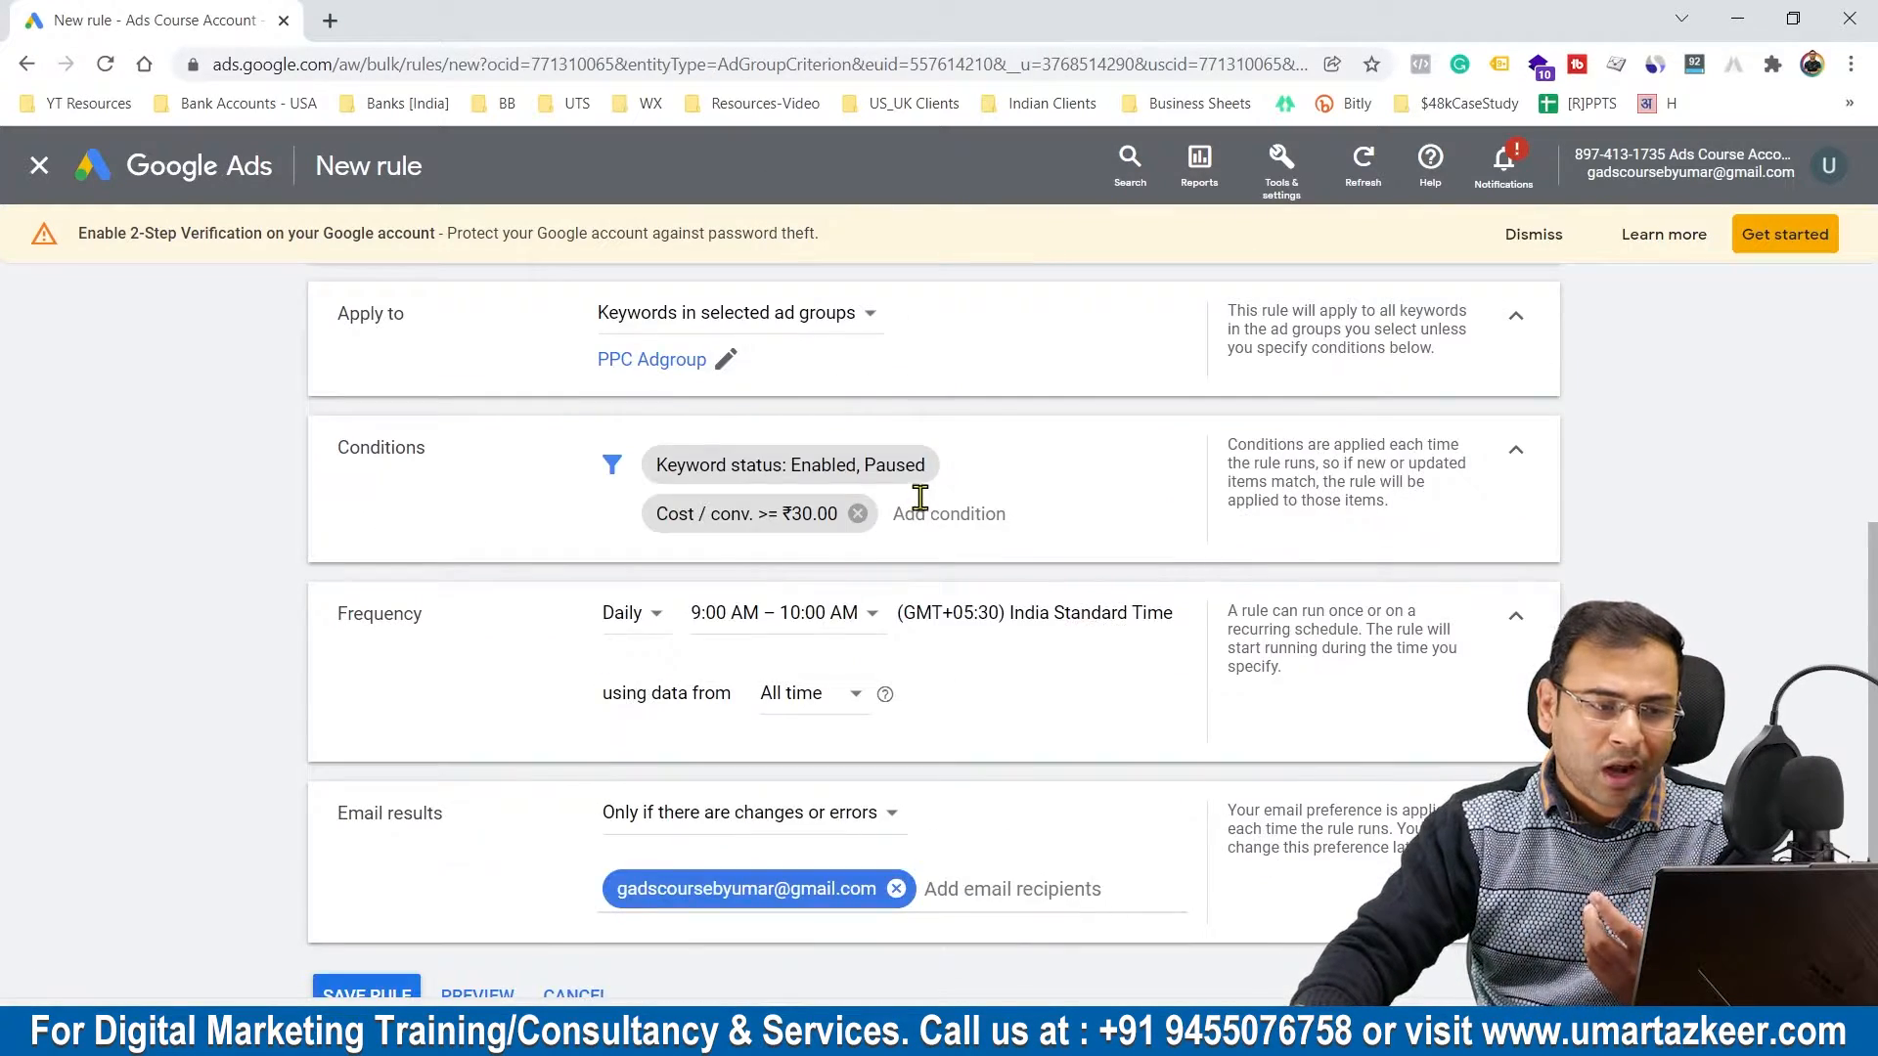
{"action": "left_click_drag", "start_coordinate": [340, 712], "coordinate": [473, 721]}
{"action": "left_click", "coordinate": [582, 734]}
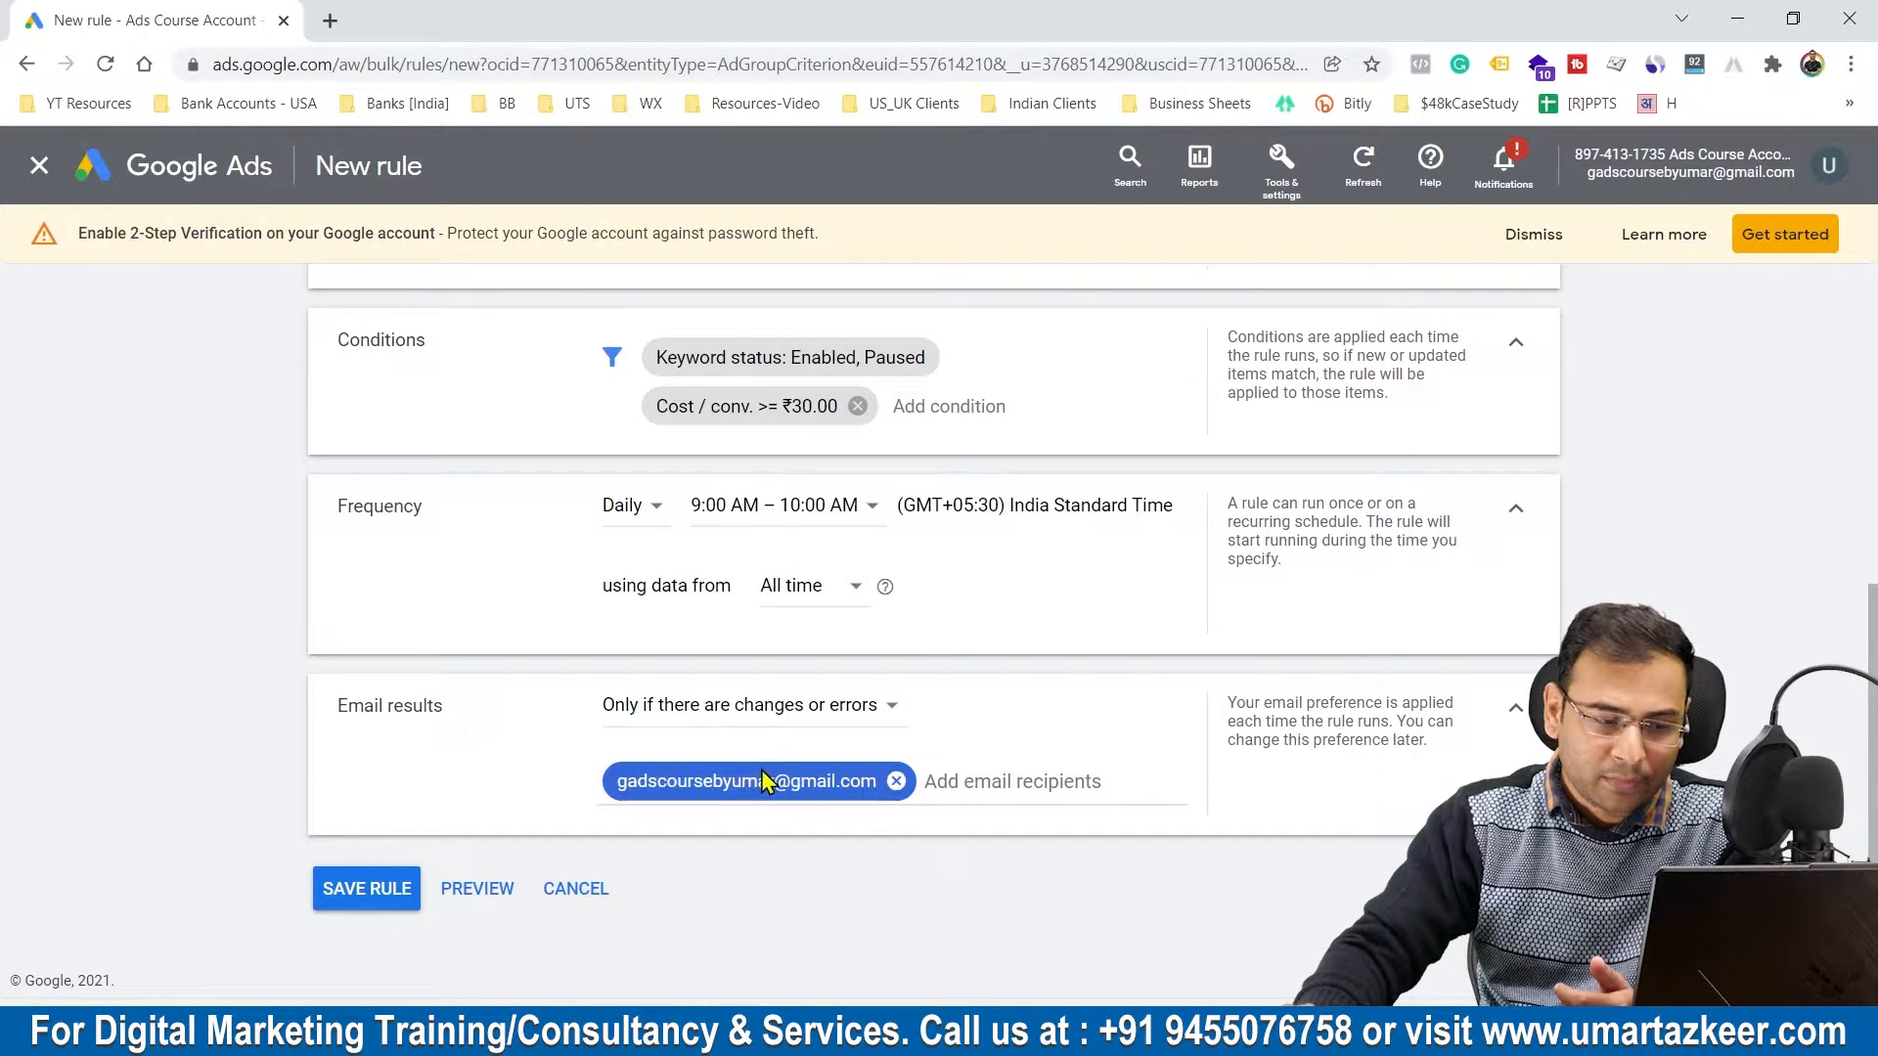
{"action": "left_click", "coordinate": [763, 706]}
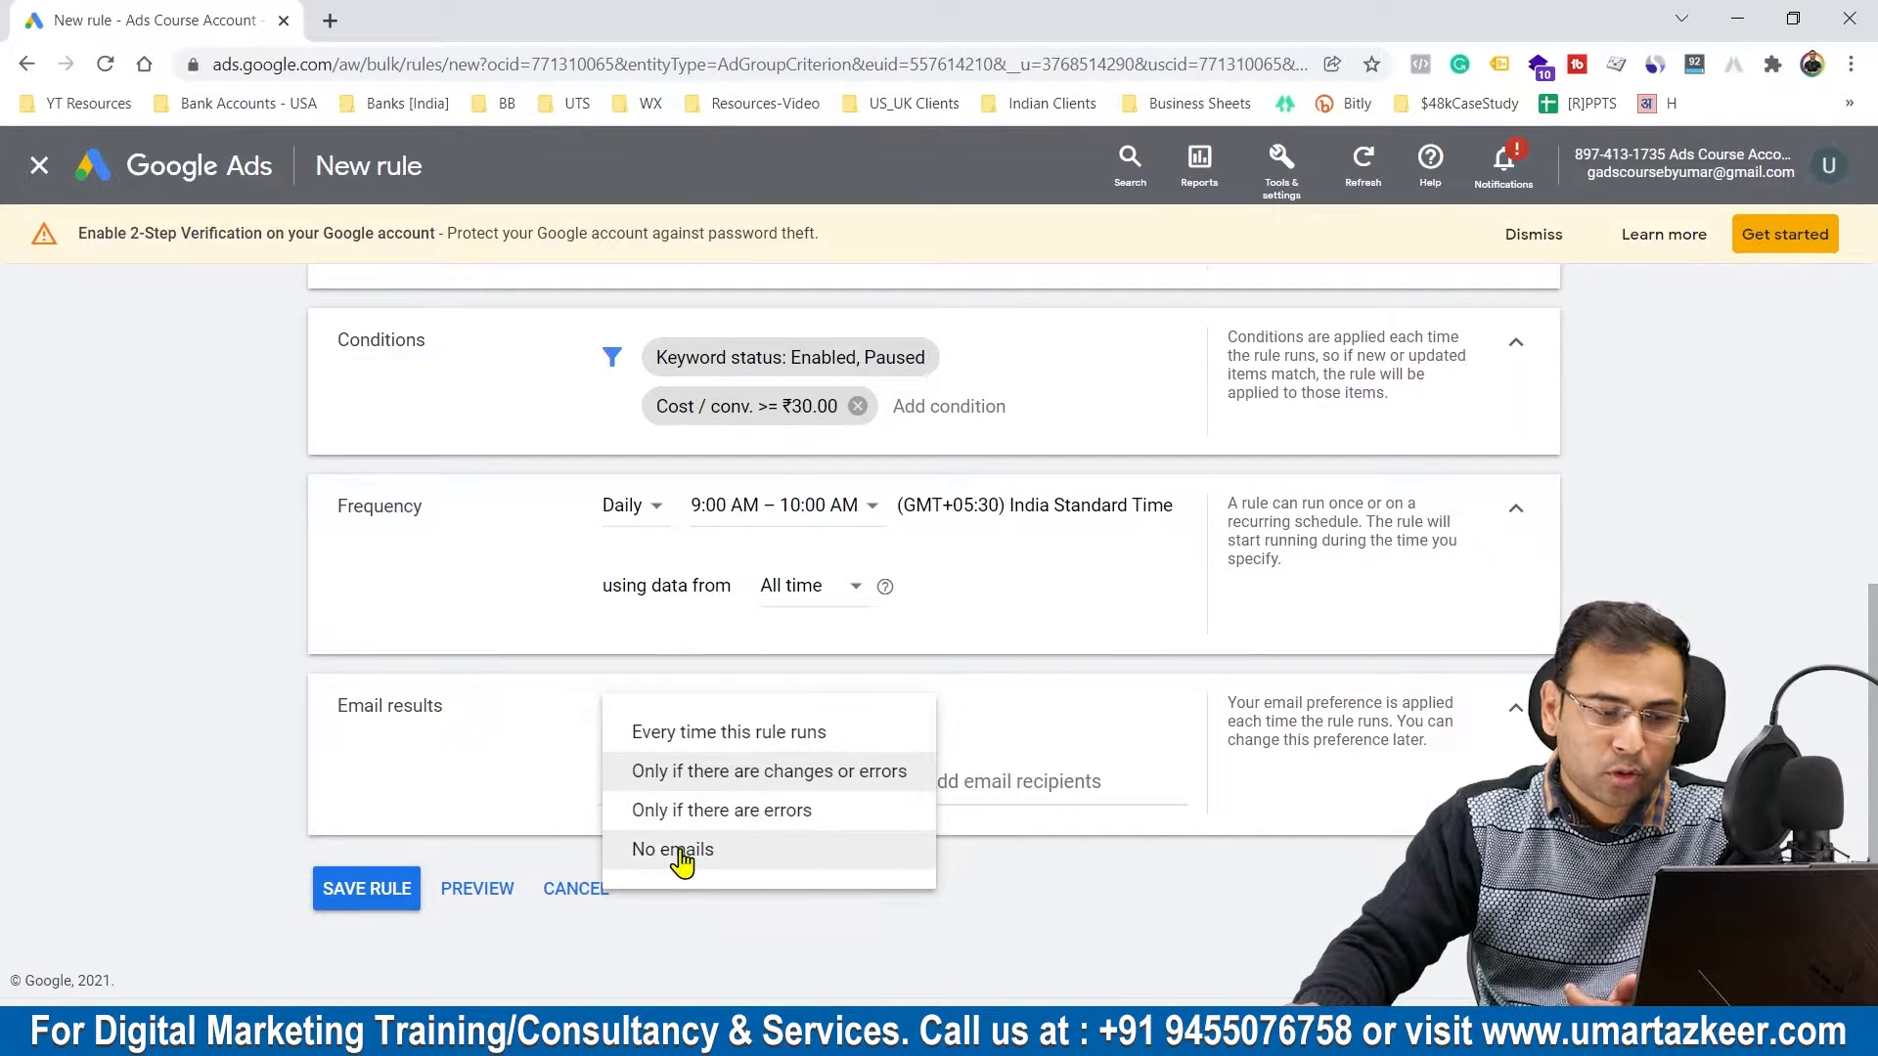
{"action": "left_click", "coordinate": [1058, 724]}
{"action": "left_click", "coordinate": [718, 724]}
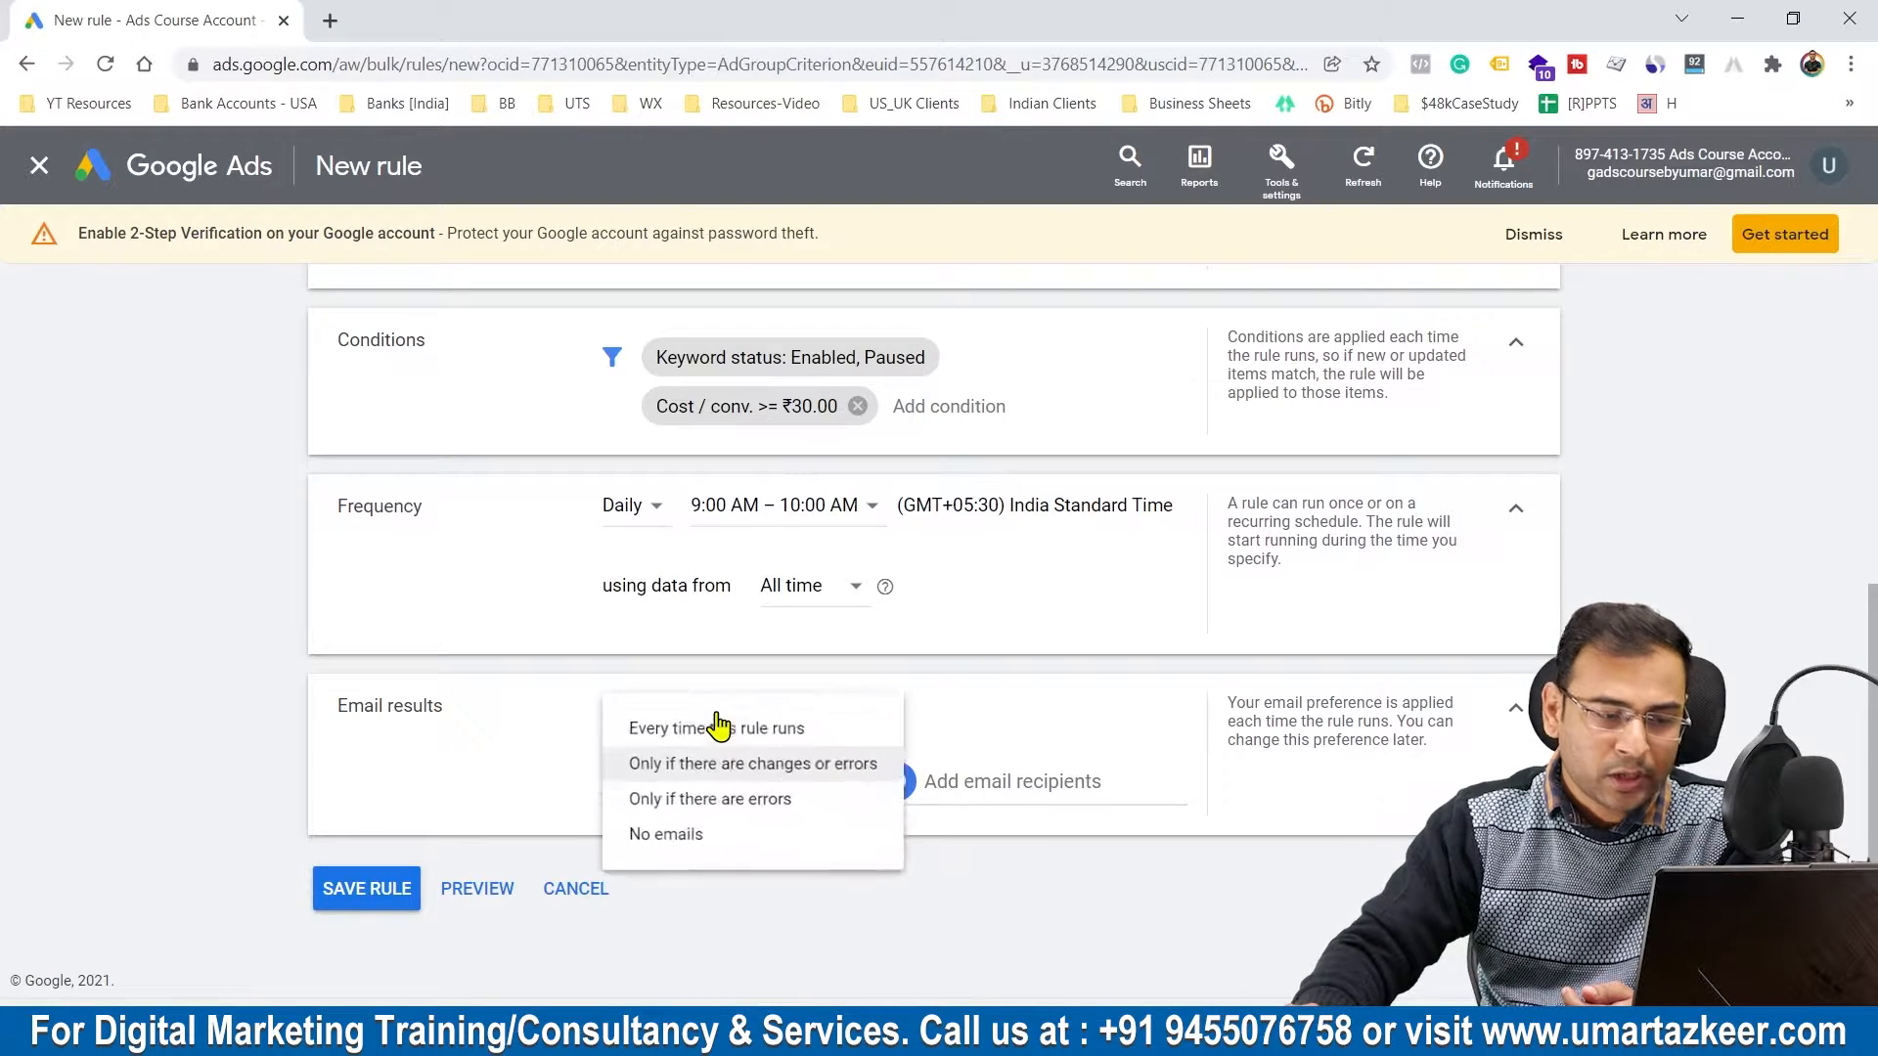
{"action": "left_click", "coordinate": [1097, 724]}
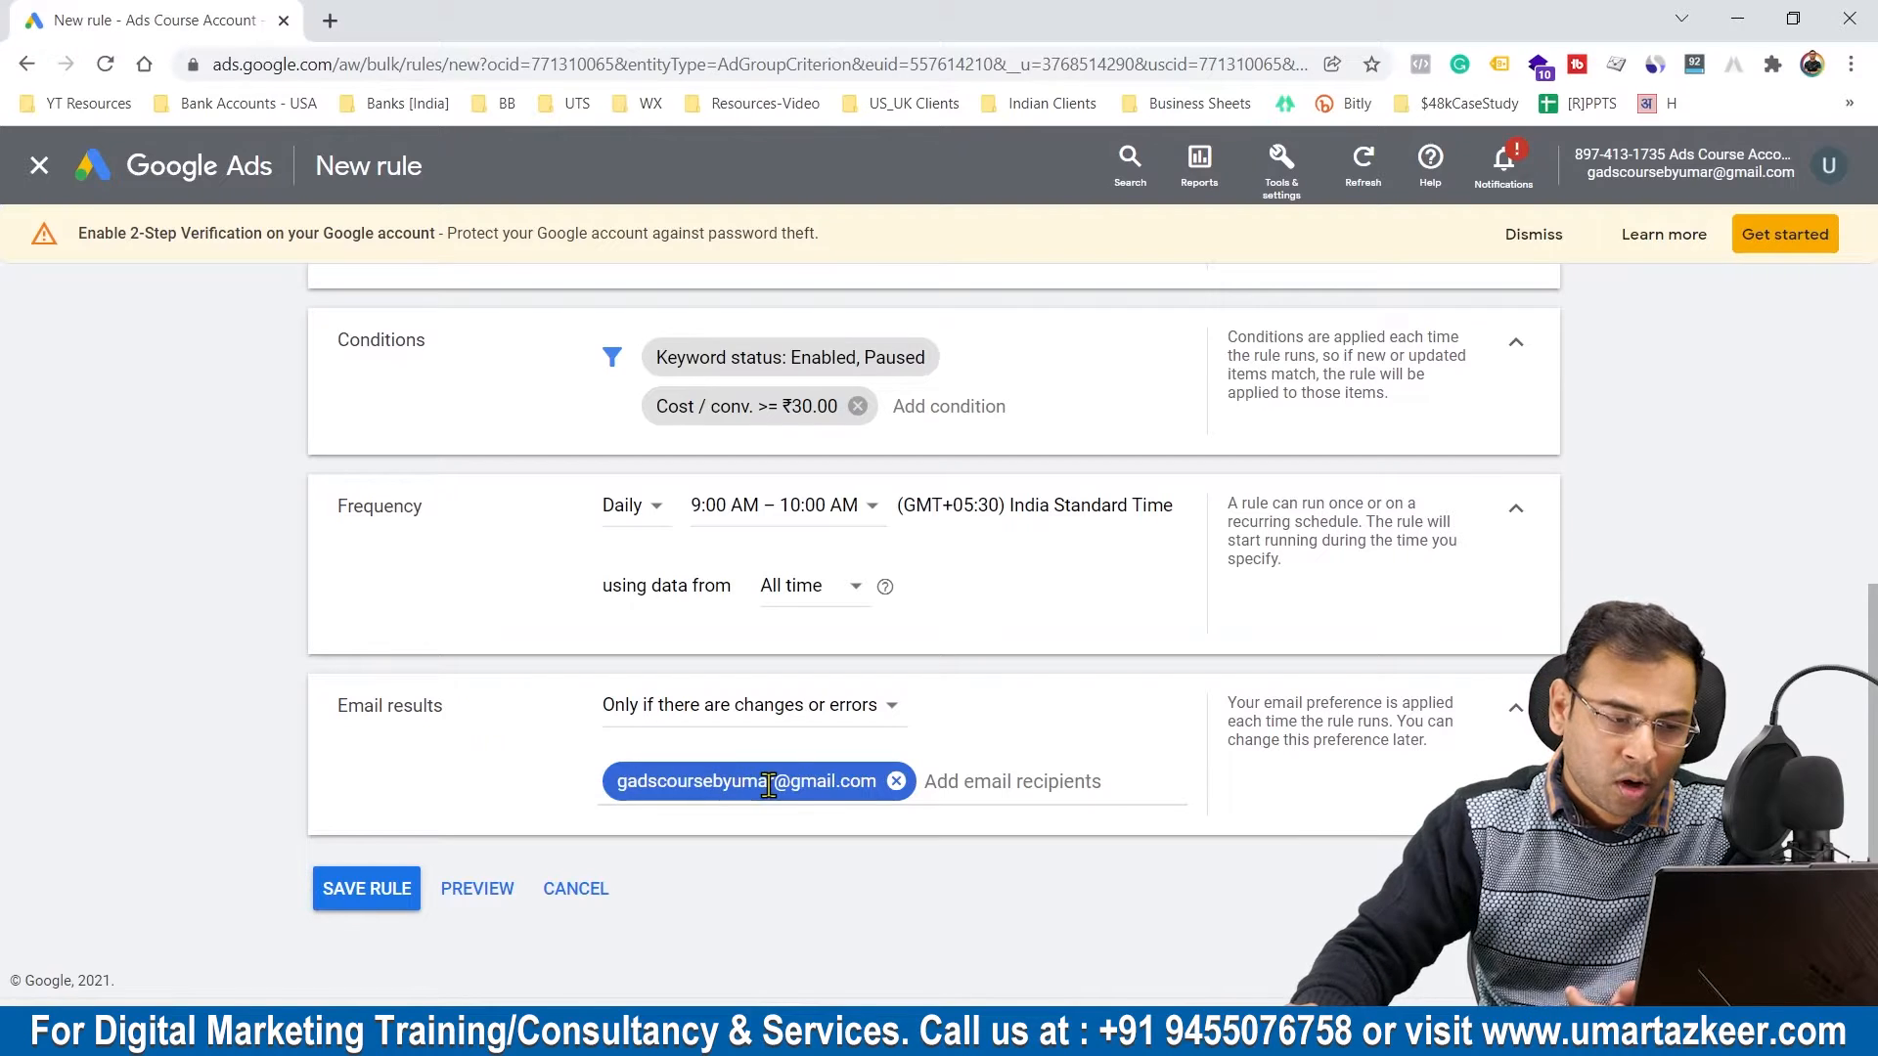
{"action": "left_click", "coordinate": [797, 706]}
{"action": "left_click", "coordinate": [728, 855]}
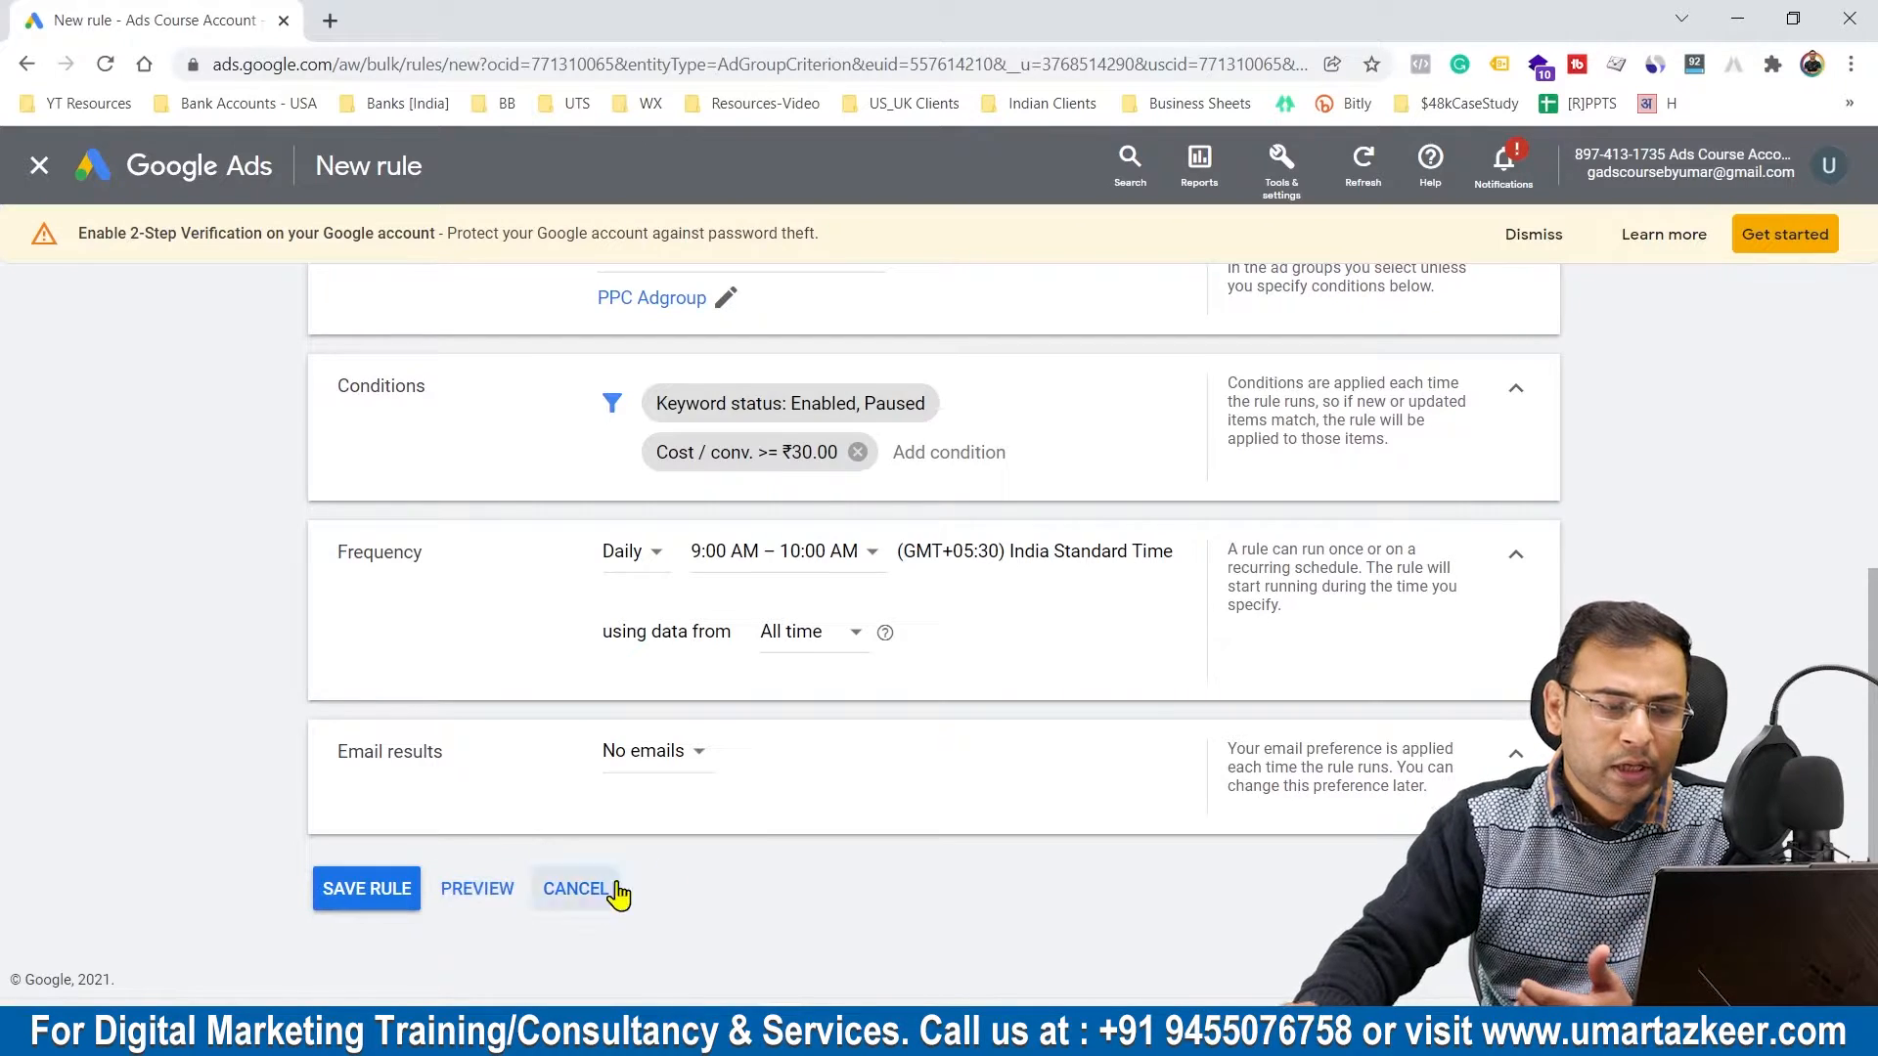
Step: Name the rule "KeywordsPause_Cost/Conv >10"
{"action": "scroll", "coordinate": [1135, 712], "scroll_direction": "up", "scroll_amount": 5}
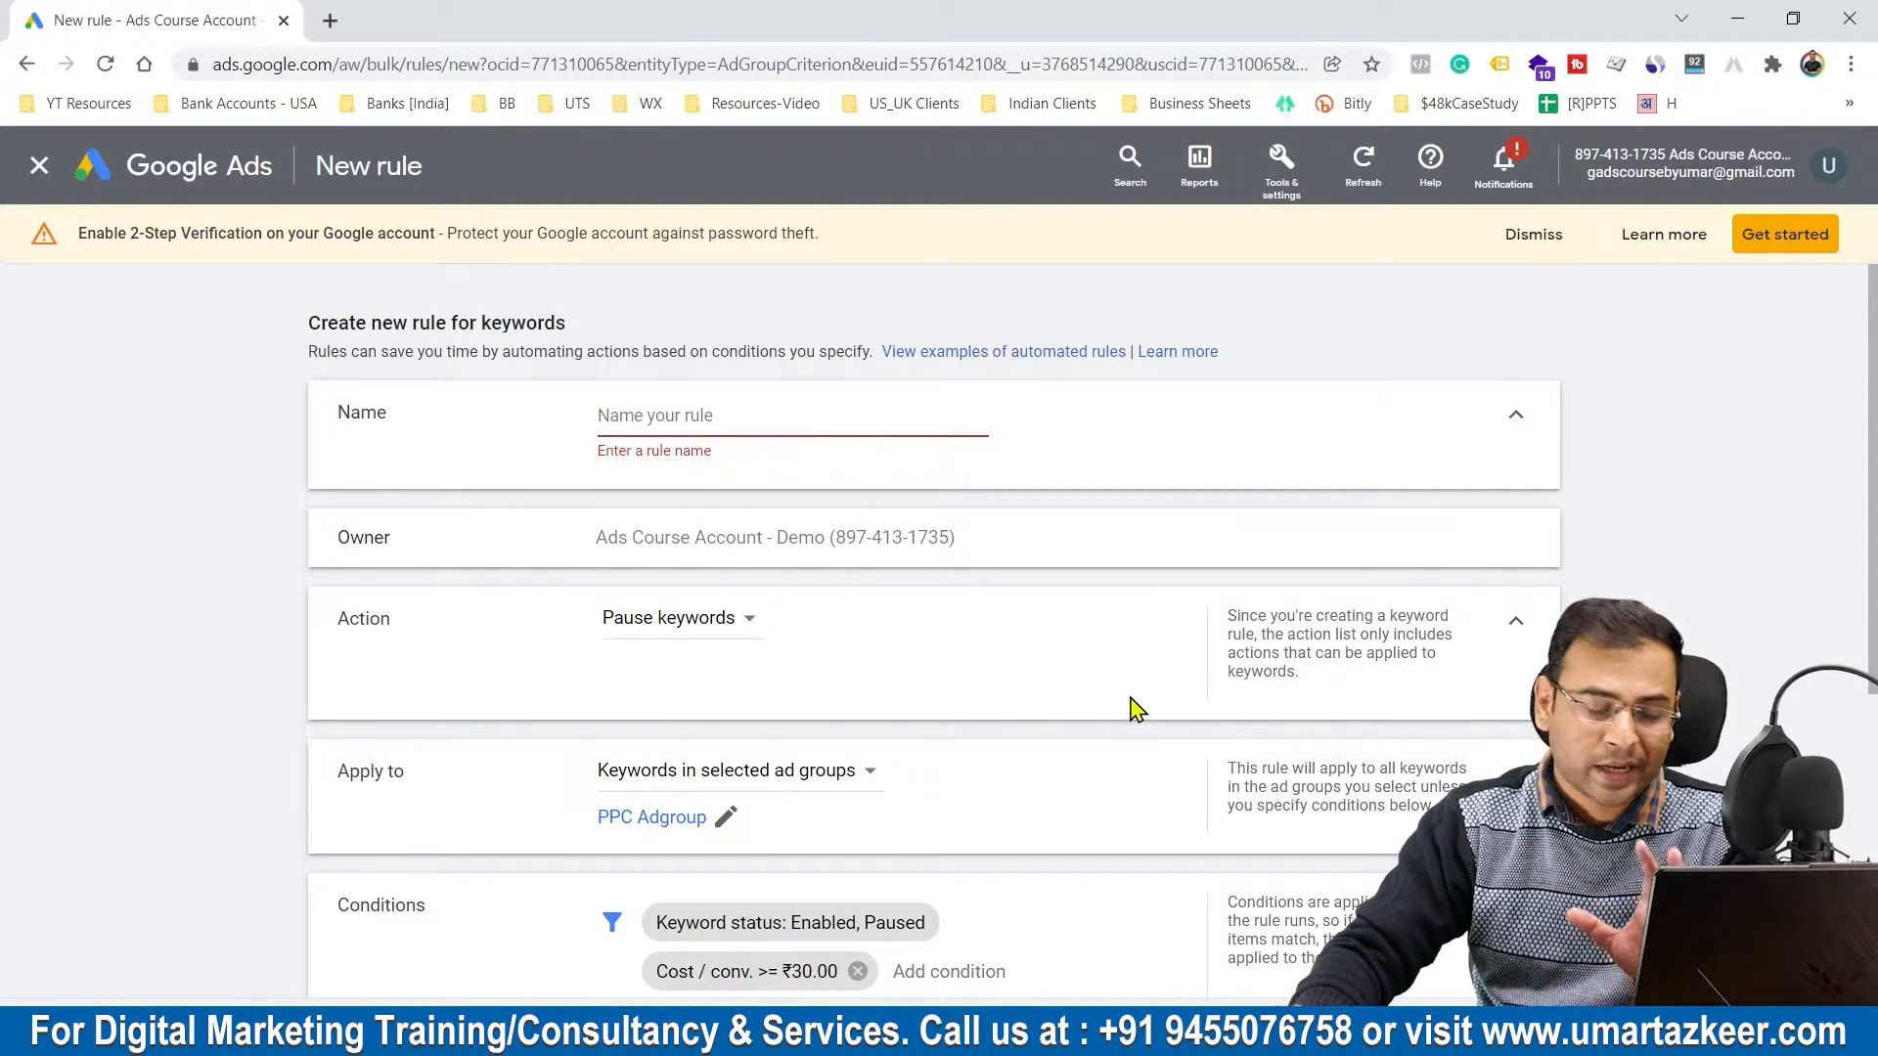
{"action": "left_click", "coordinate": [758, 414]}
{"action": "type", "text": "KeywordsPause_Cost/Conv >10"}
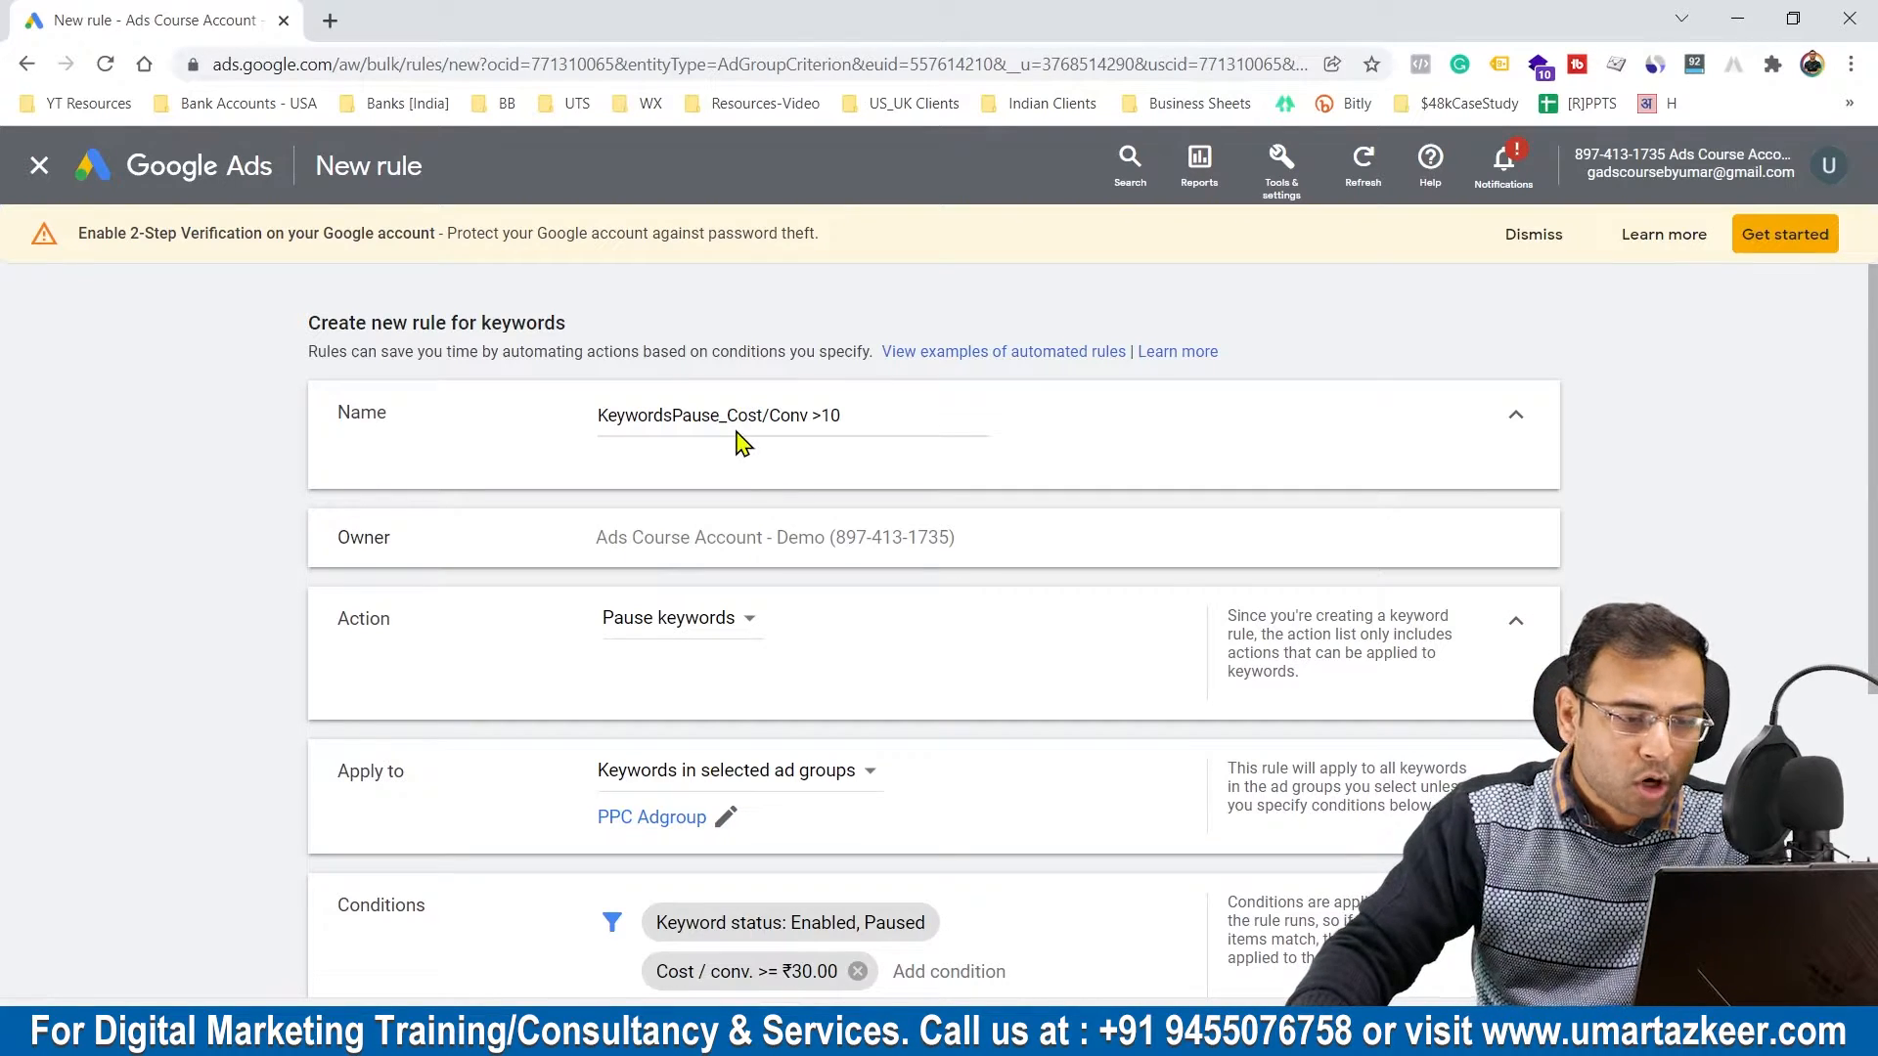
{"action": "left_click_drag", "start_coordinate": [843, 416], "coordinate": [809, 416]}
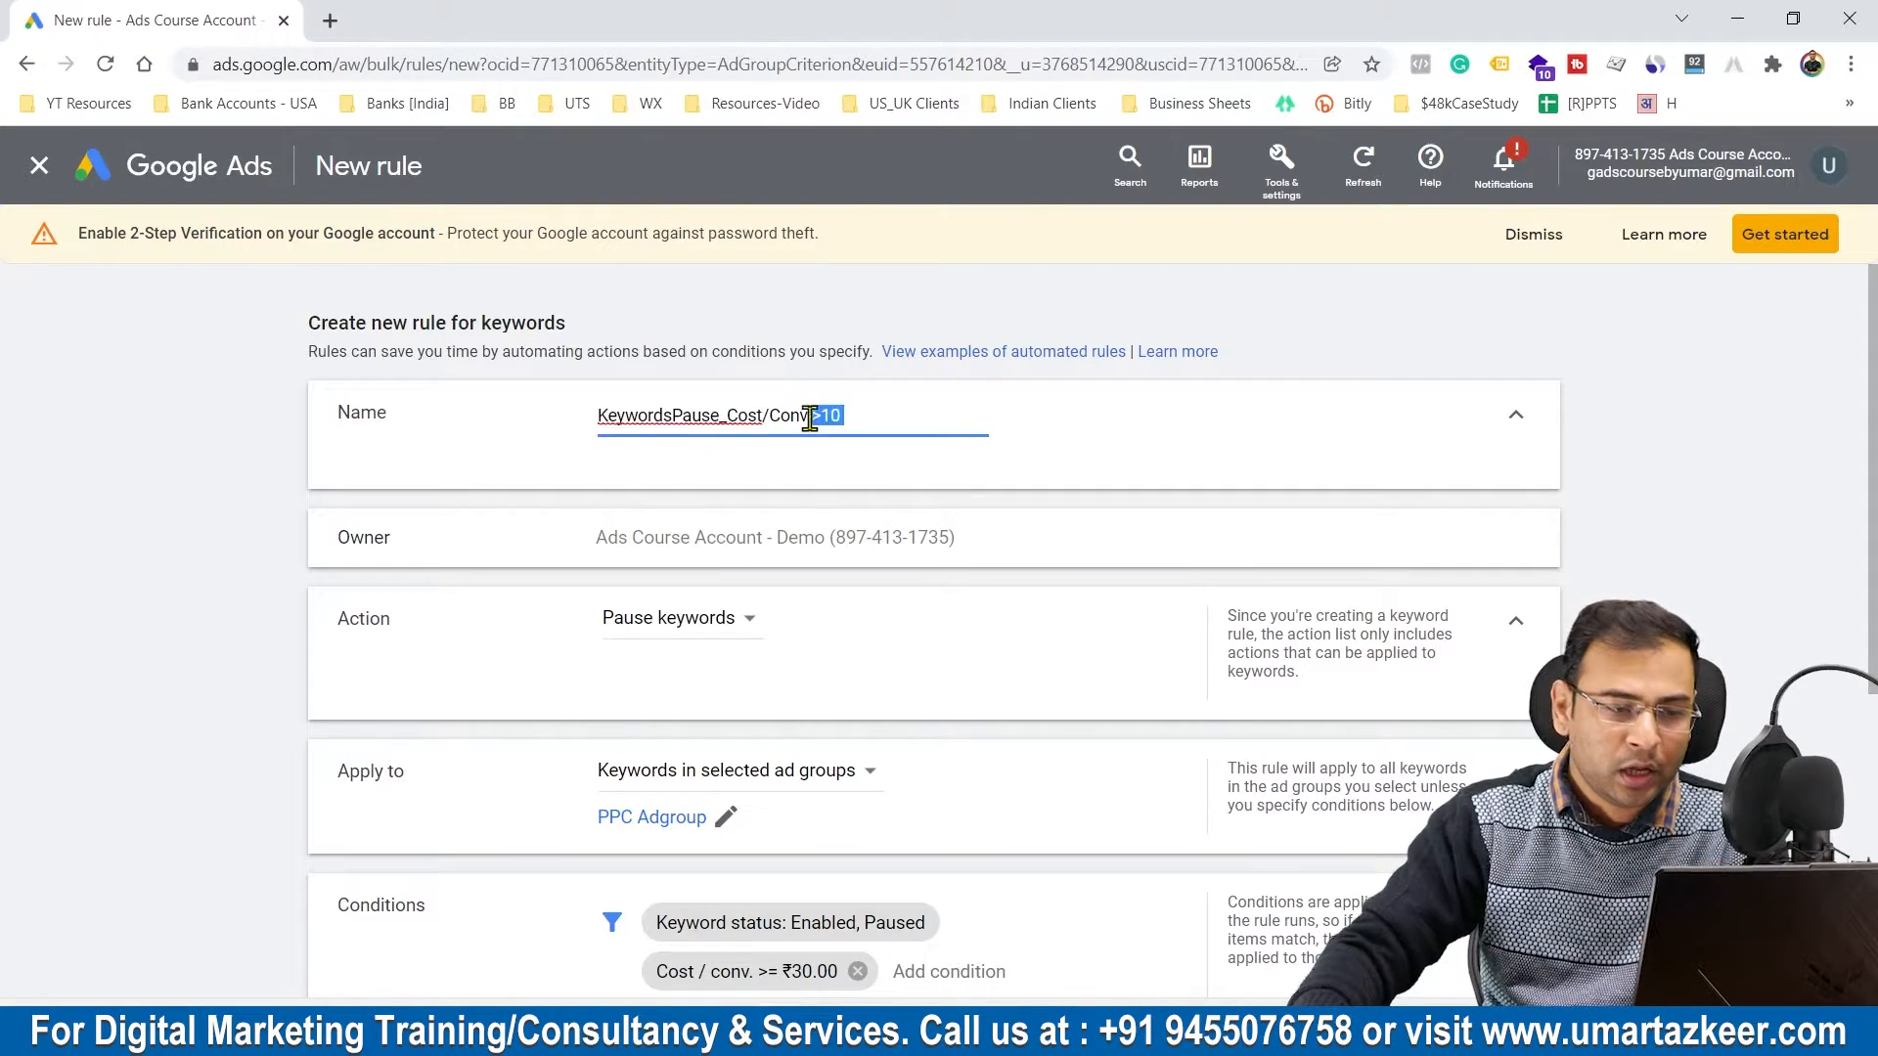
Step: Preview the keyword changes the rule would make and save the rule
{"action": "scroll", "coordinate": [1039, 524], "scroll_direction": "down", "scroll_amount": 2}
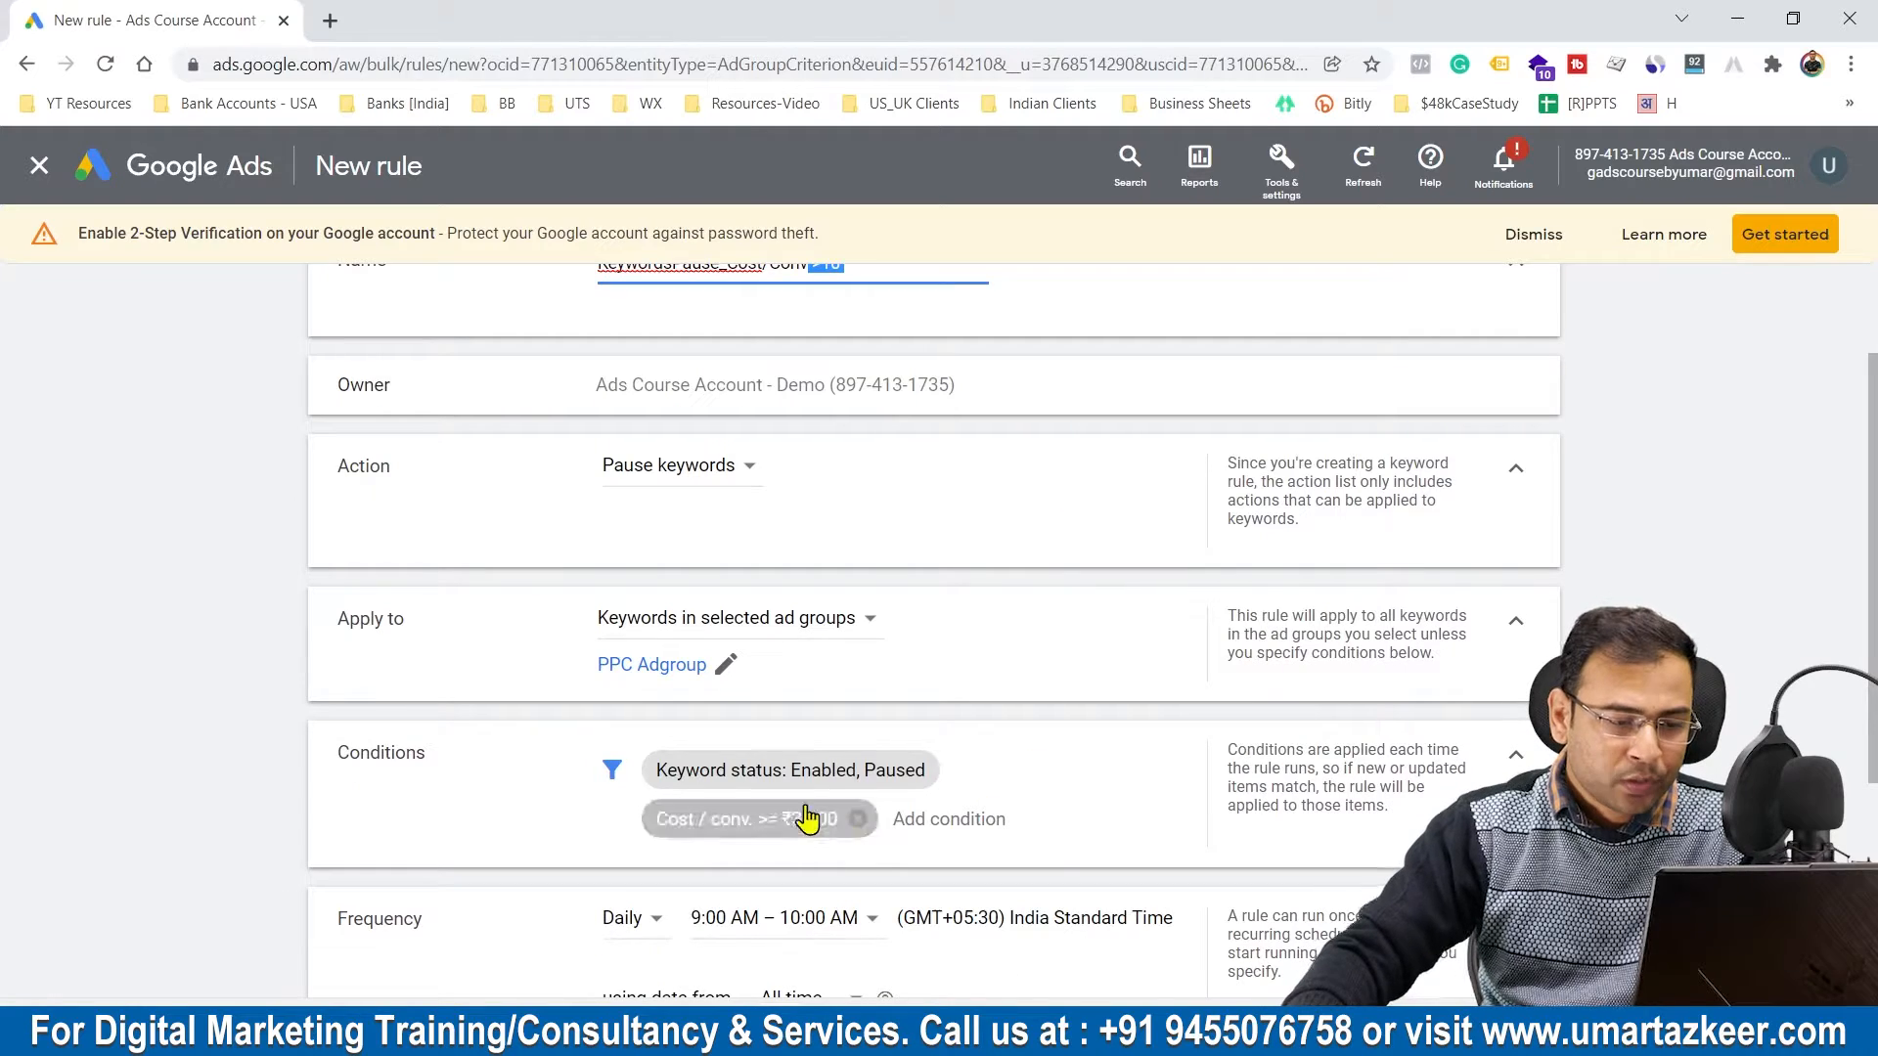
{"action": "scroll", "coordinate": [714, 479], "scroll_direction": "down", "scroll_amount": 4}
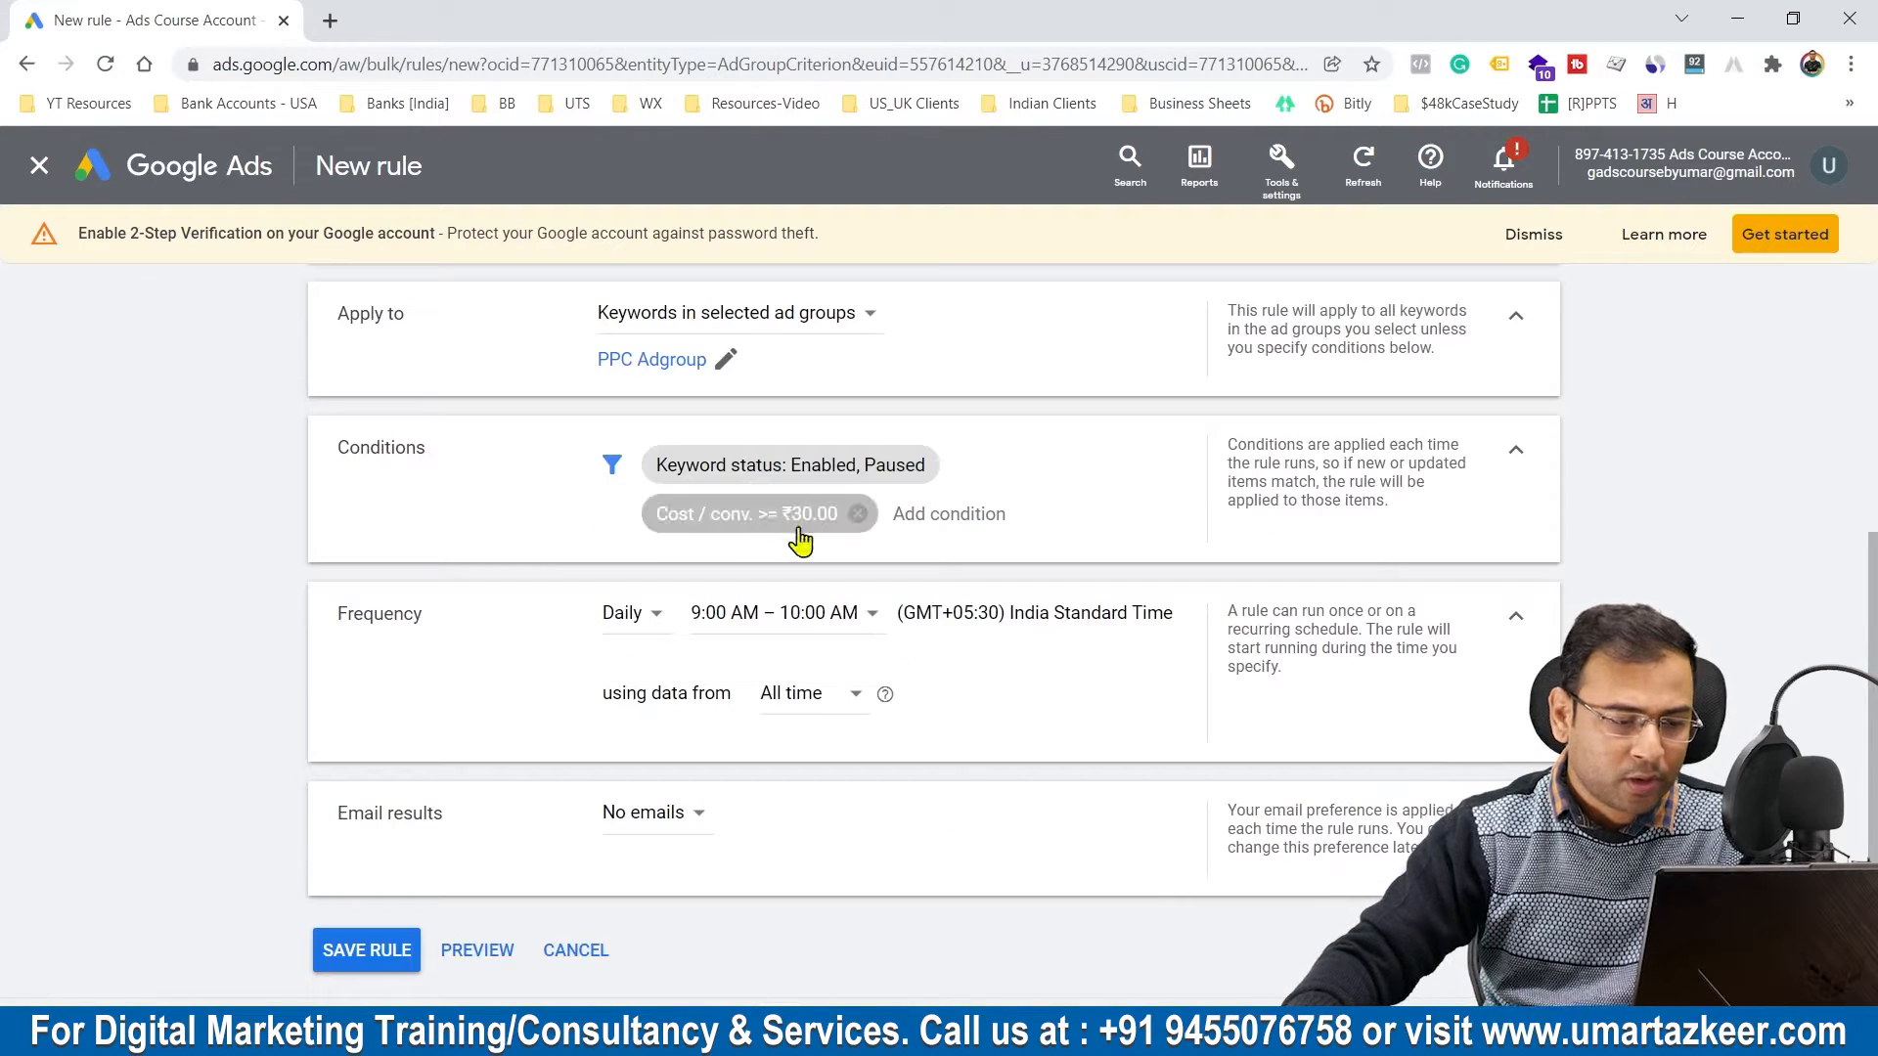
{"action": "left_click", "coordinate": [494, 951]}
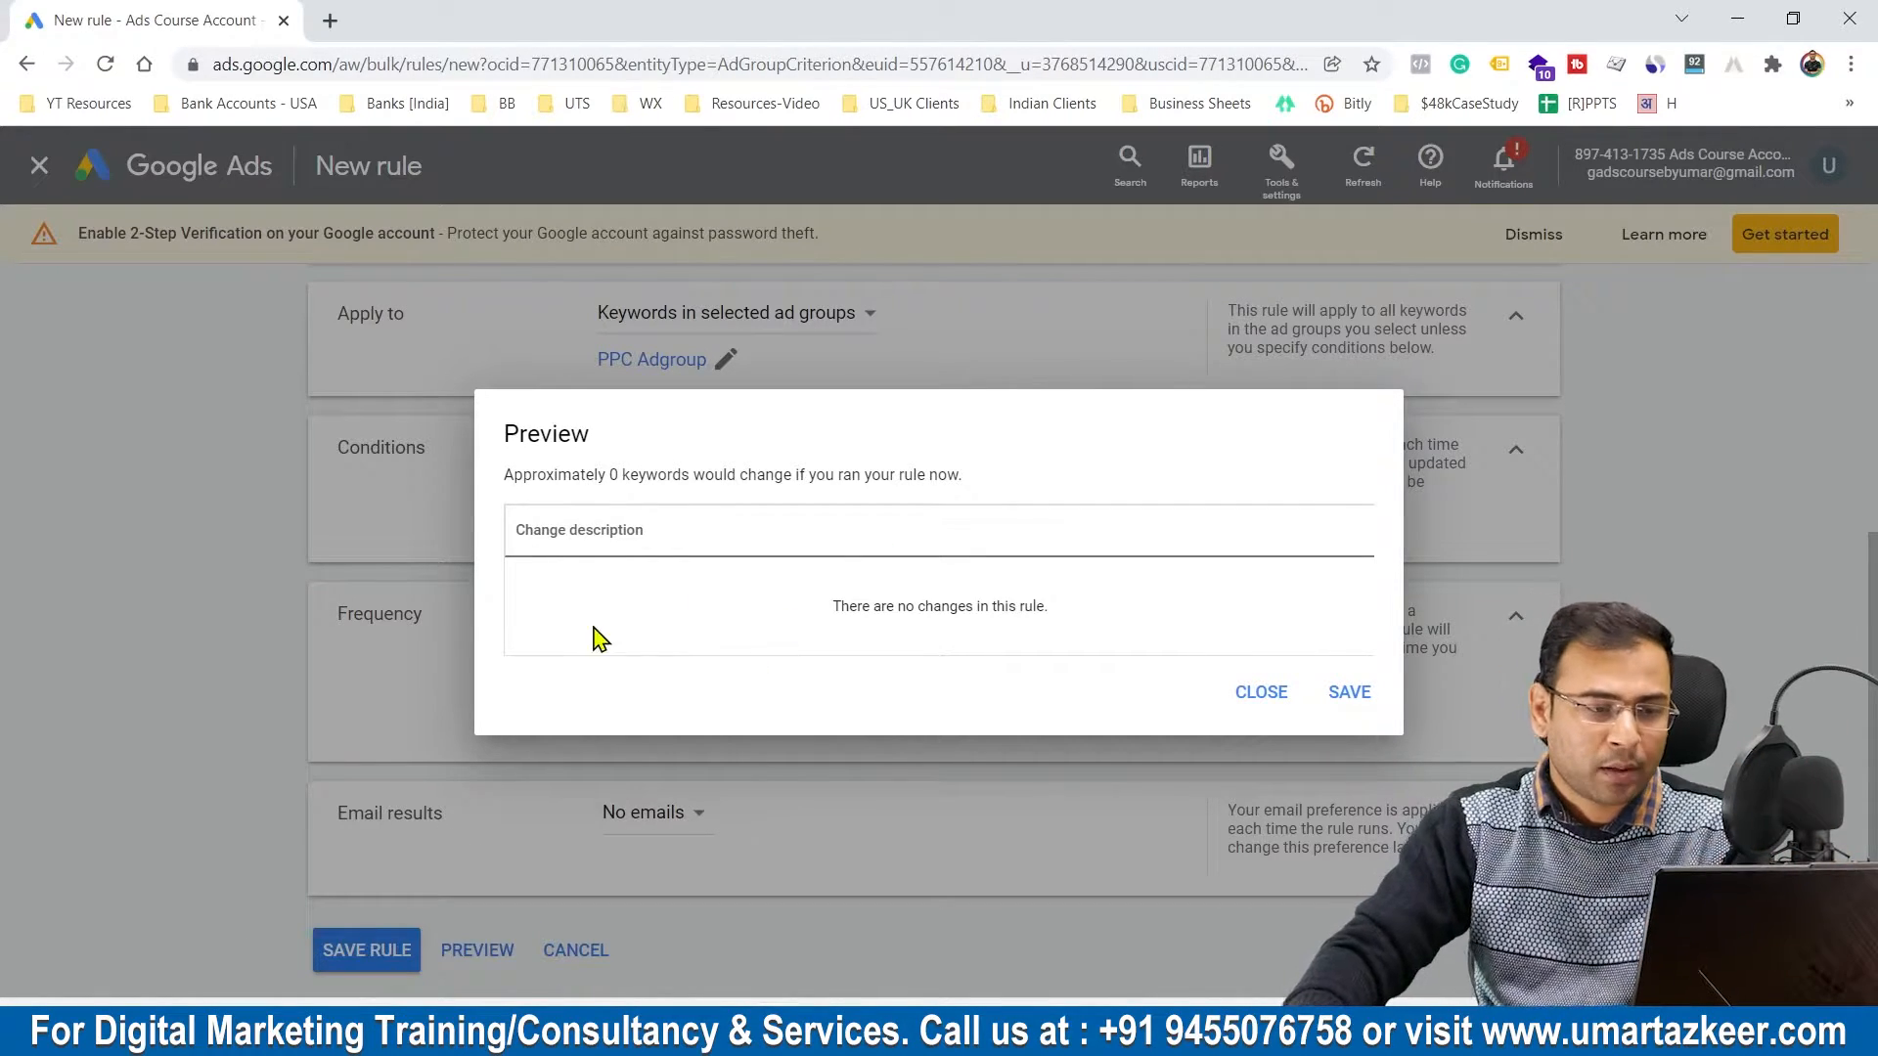
{"action": "left_click_drag", "start_coordinate": [511, 479], "coordinate": [845, 513]}
{"action": "left_click", "coordinate": [681, 505]}
{"action": "left_click", "coordinate": [846, 513]}
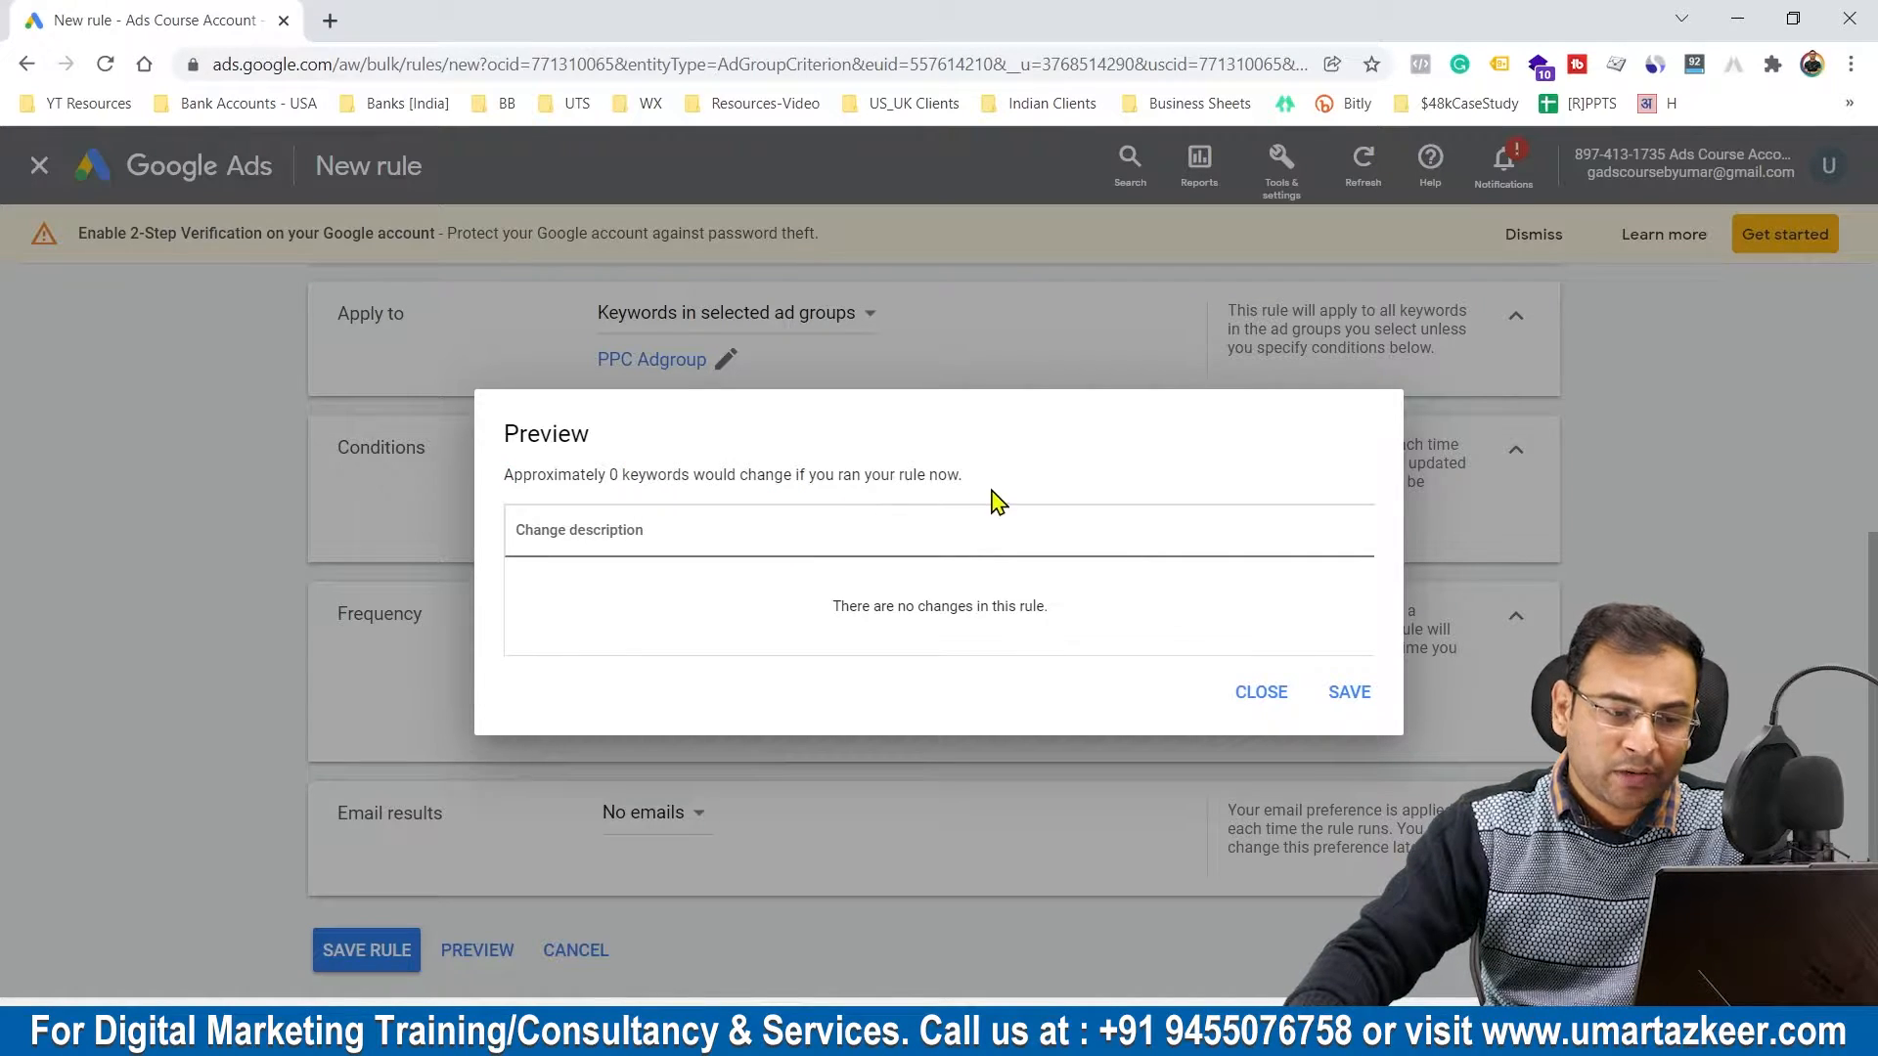
{"action": "left_click_drag", "start_coordinate": [994, 499], "coordinate": [743, 476]}
{"action": "left_click", "coordinate": [1065, 499]}
{"action": "left_click", "coordinate": [1261, 692]}
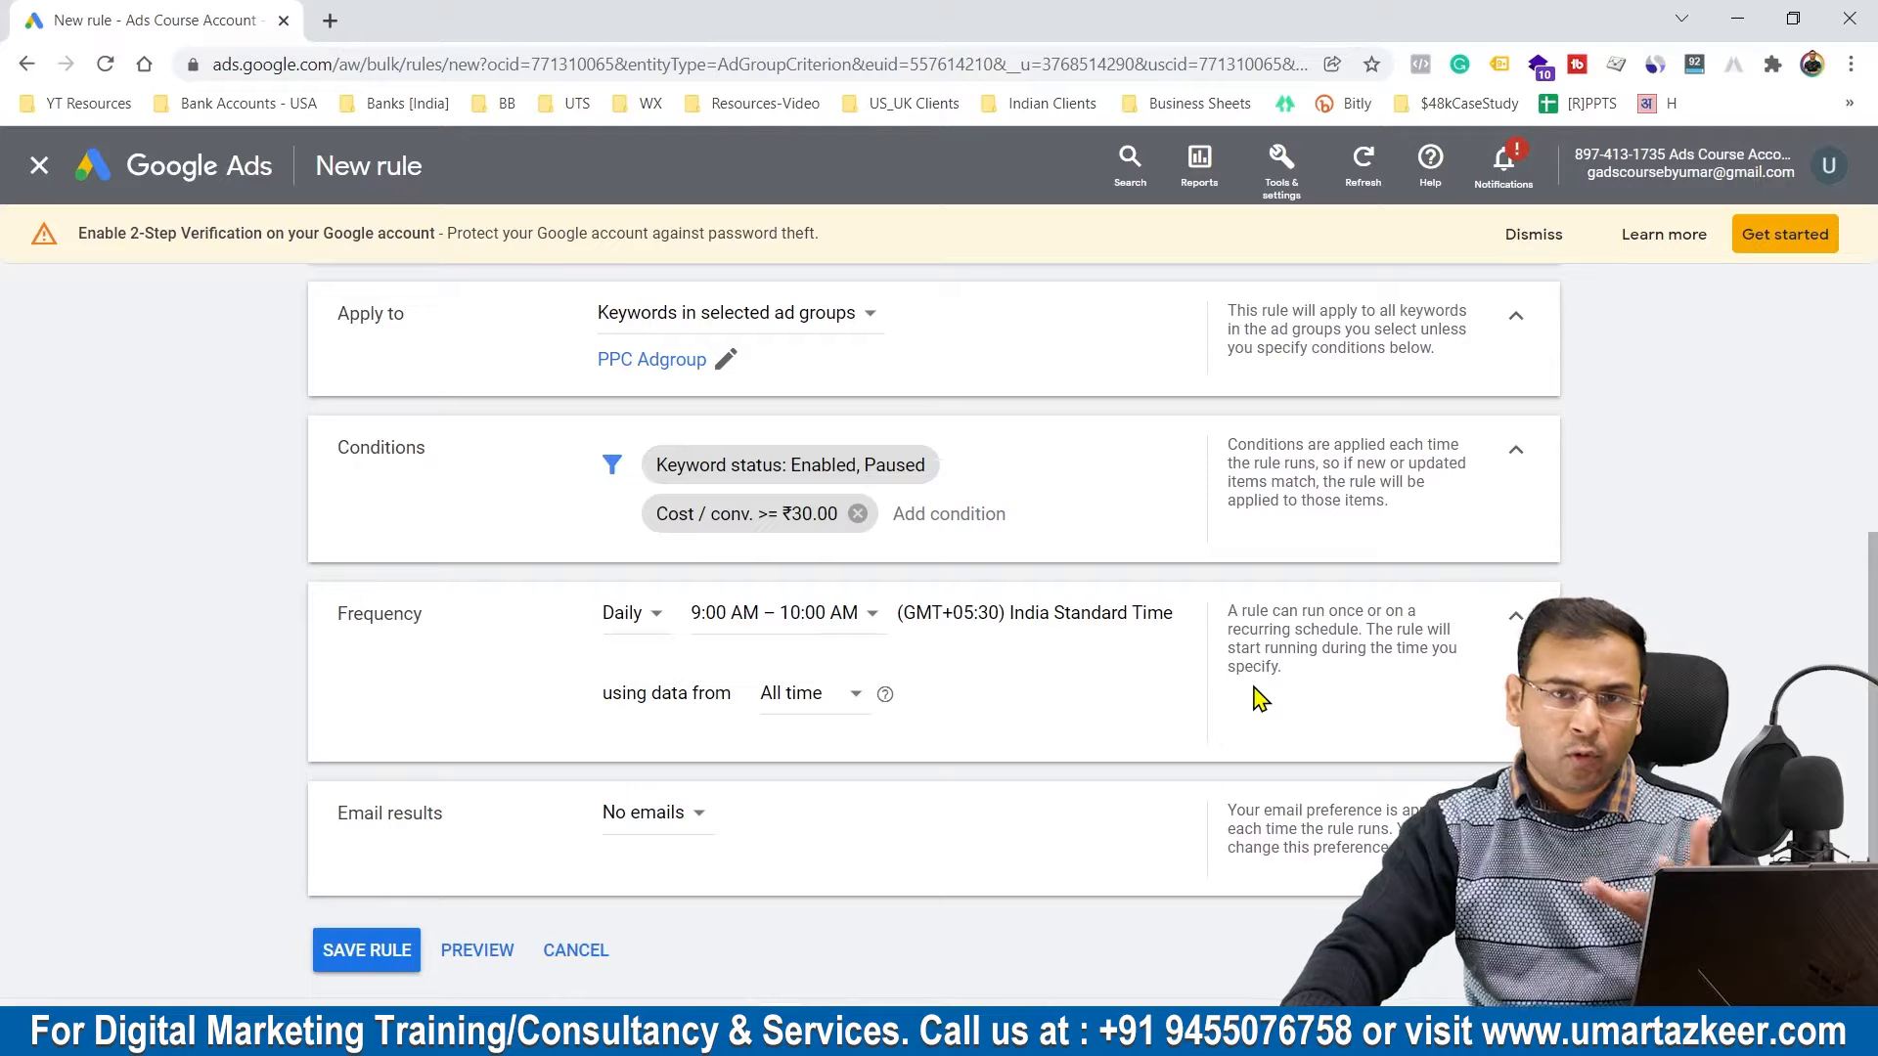
{"action": "scroll", "coordinate": [1256, 699], "scroll_direction": "down", "scroll_amount": 1}
{"action": "left_click", "coordinate": [367, 890]}
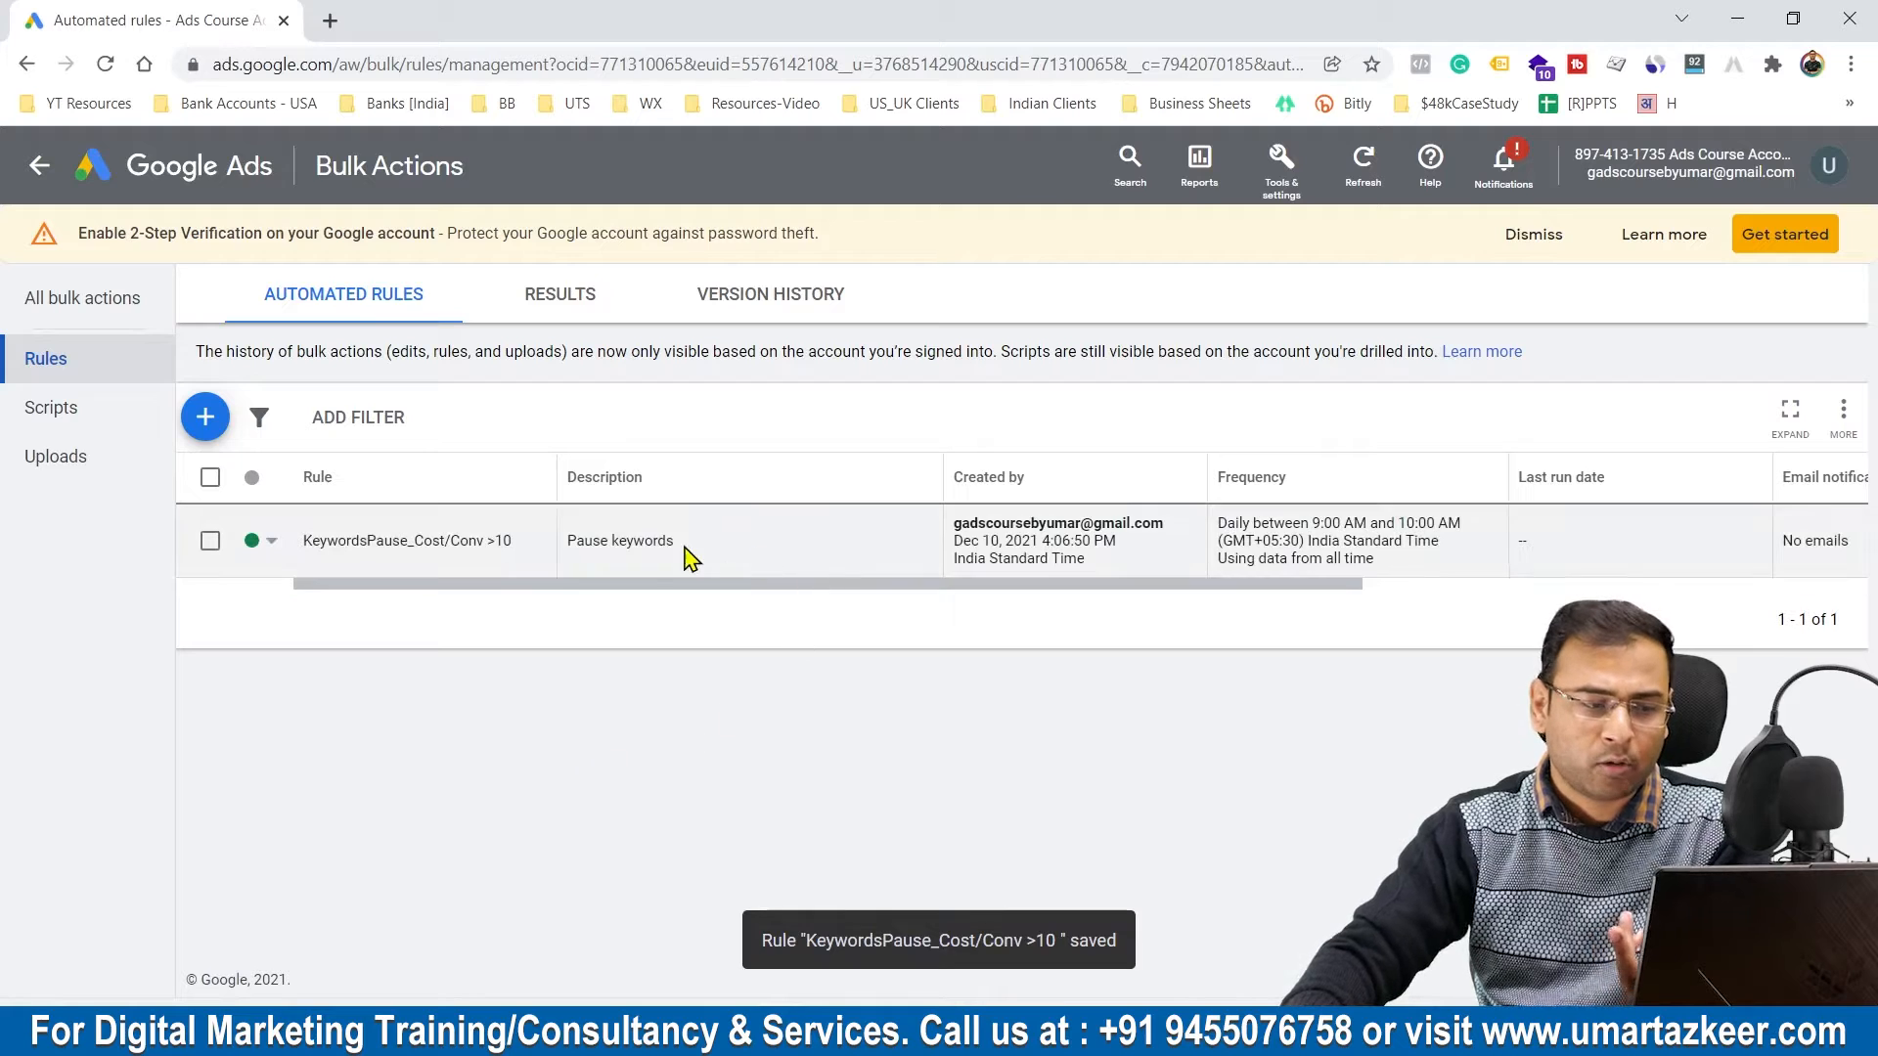
Step: Adjust the Rule column's width and narrow the Description column in the automated rules table
{"action": "left_click_drag", "start_coordinate": [480, 599], "coordinate": [533, 575]}
{"action": "left_click_drag", "start_coordinate": [529, 479], "coordinate": [553, 479]}
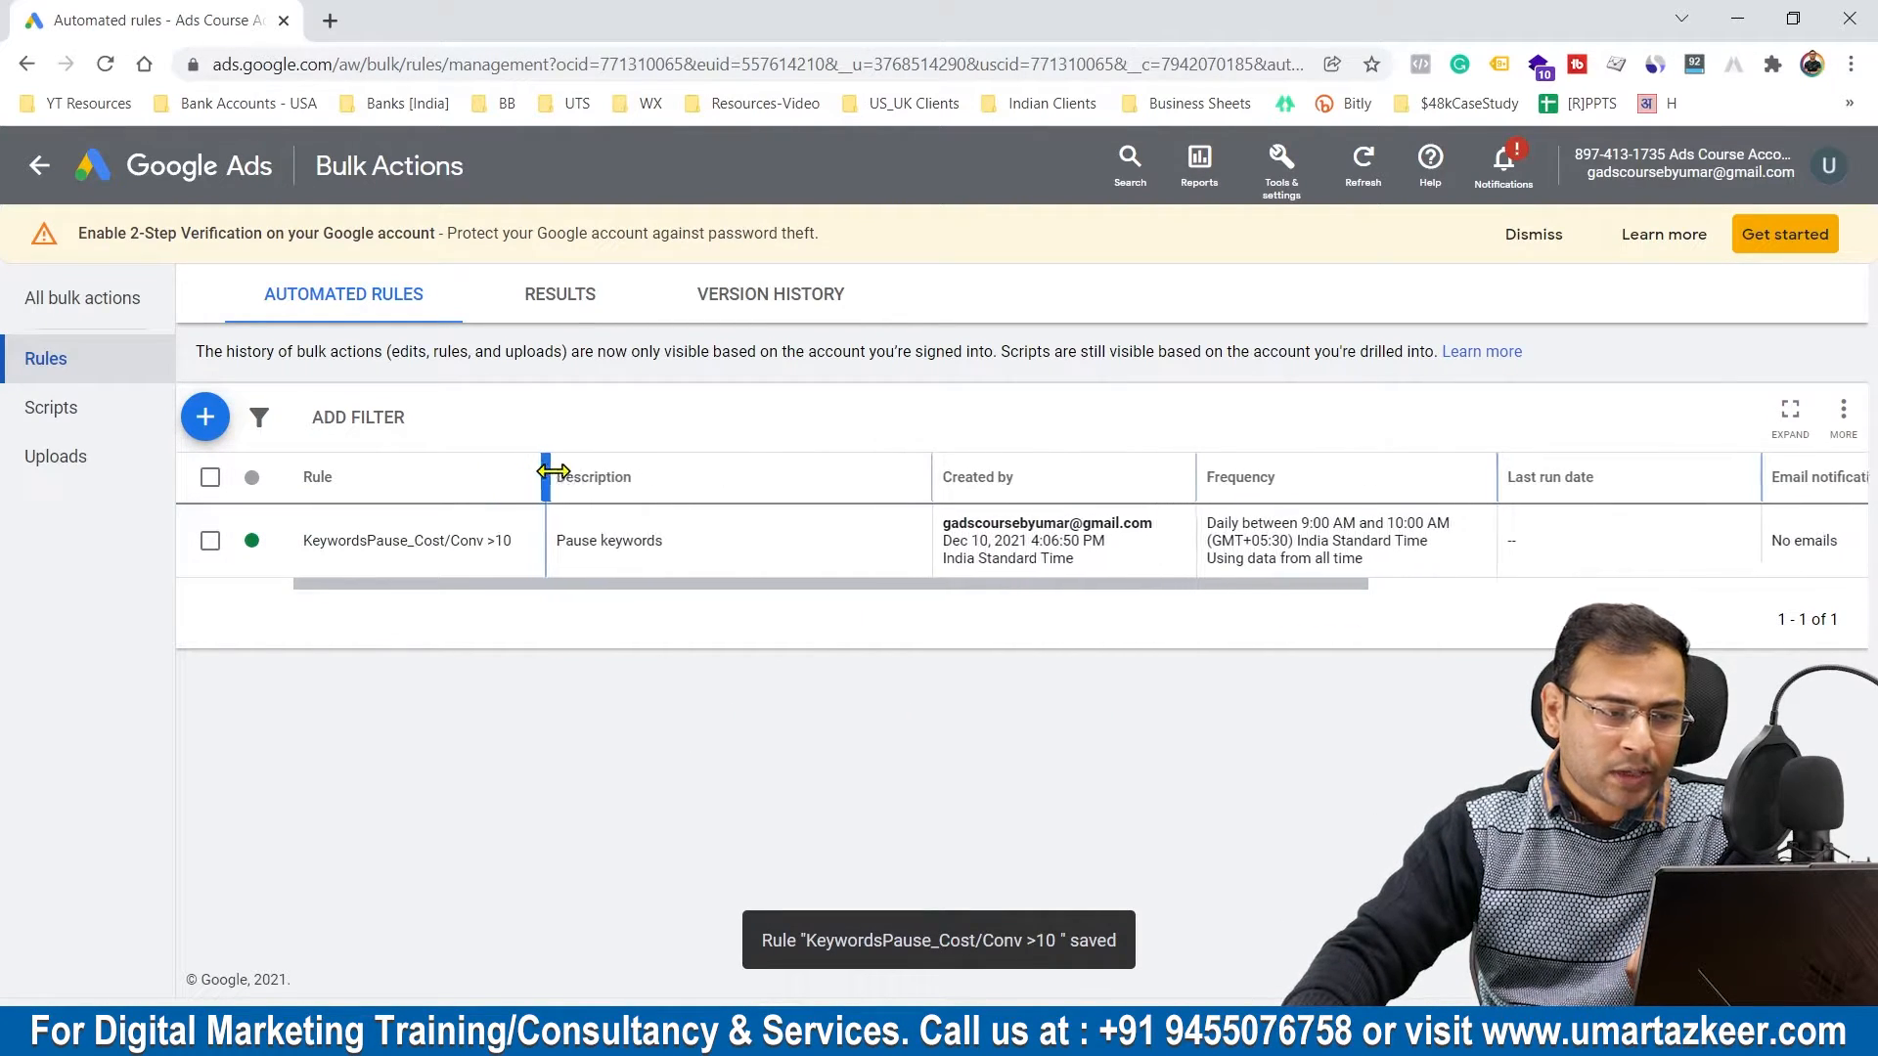
{"action": "left_click_drag", "start_coordinate": [924, 476], "coordinate": [770, 477]}
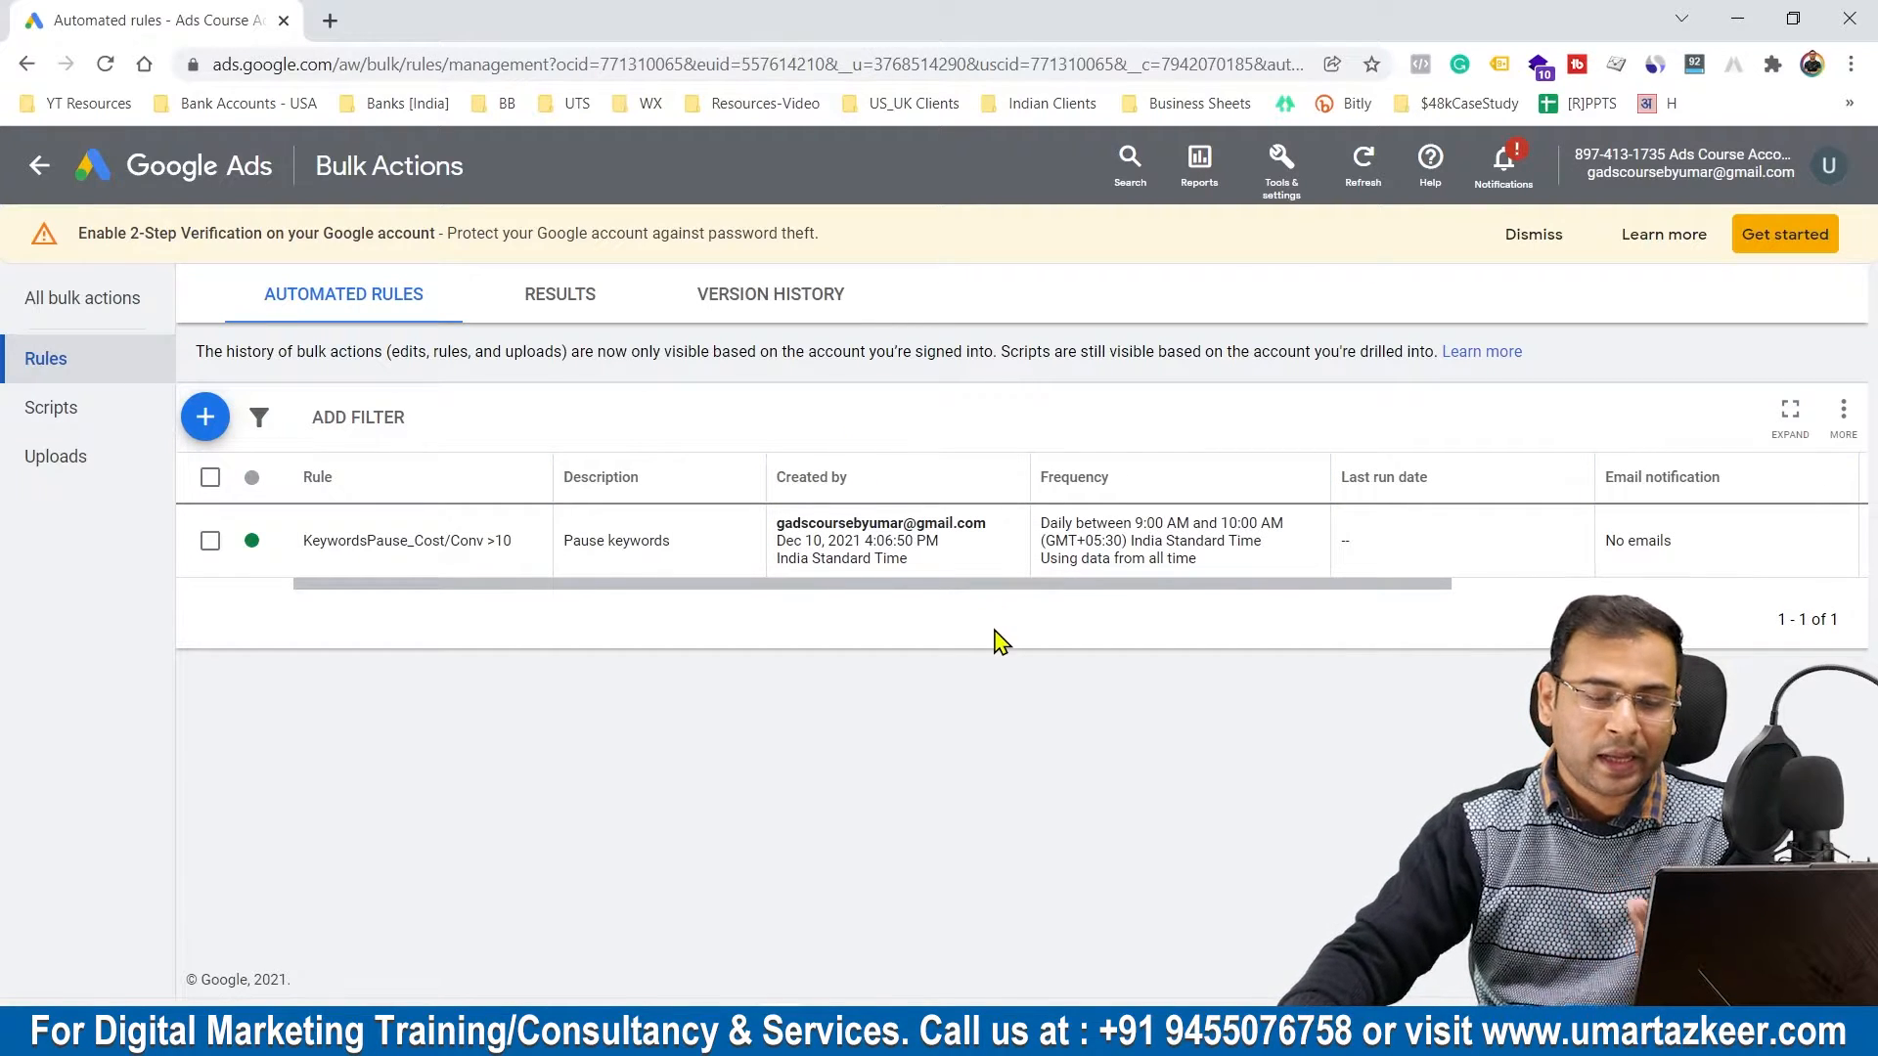
Step: Switch to the presentation slide that describes the two rule scenarios
{"action": "mouse_move", "coordinate": [1268, 1033]}
{"action": "left_click", "coordinate": [1345, 915]}
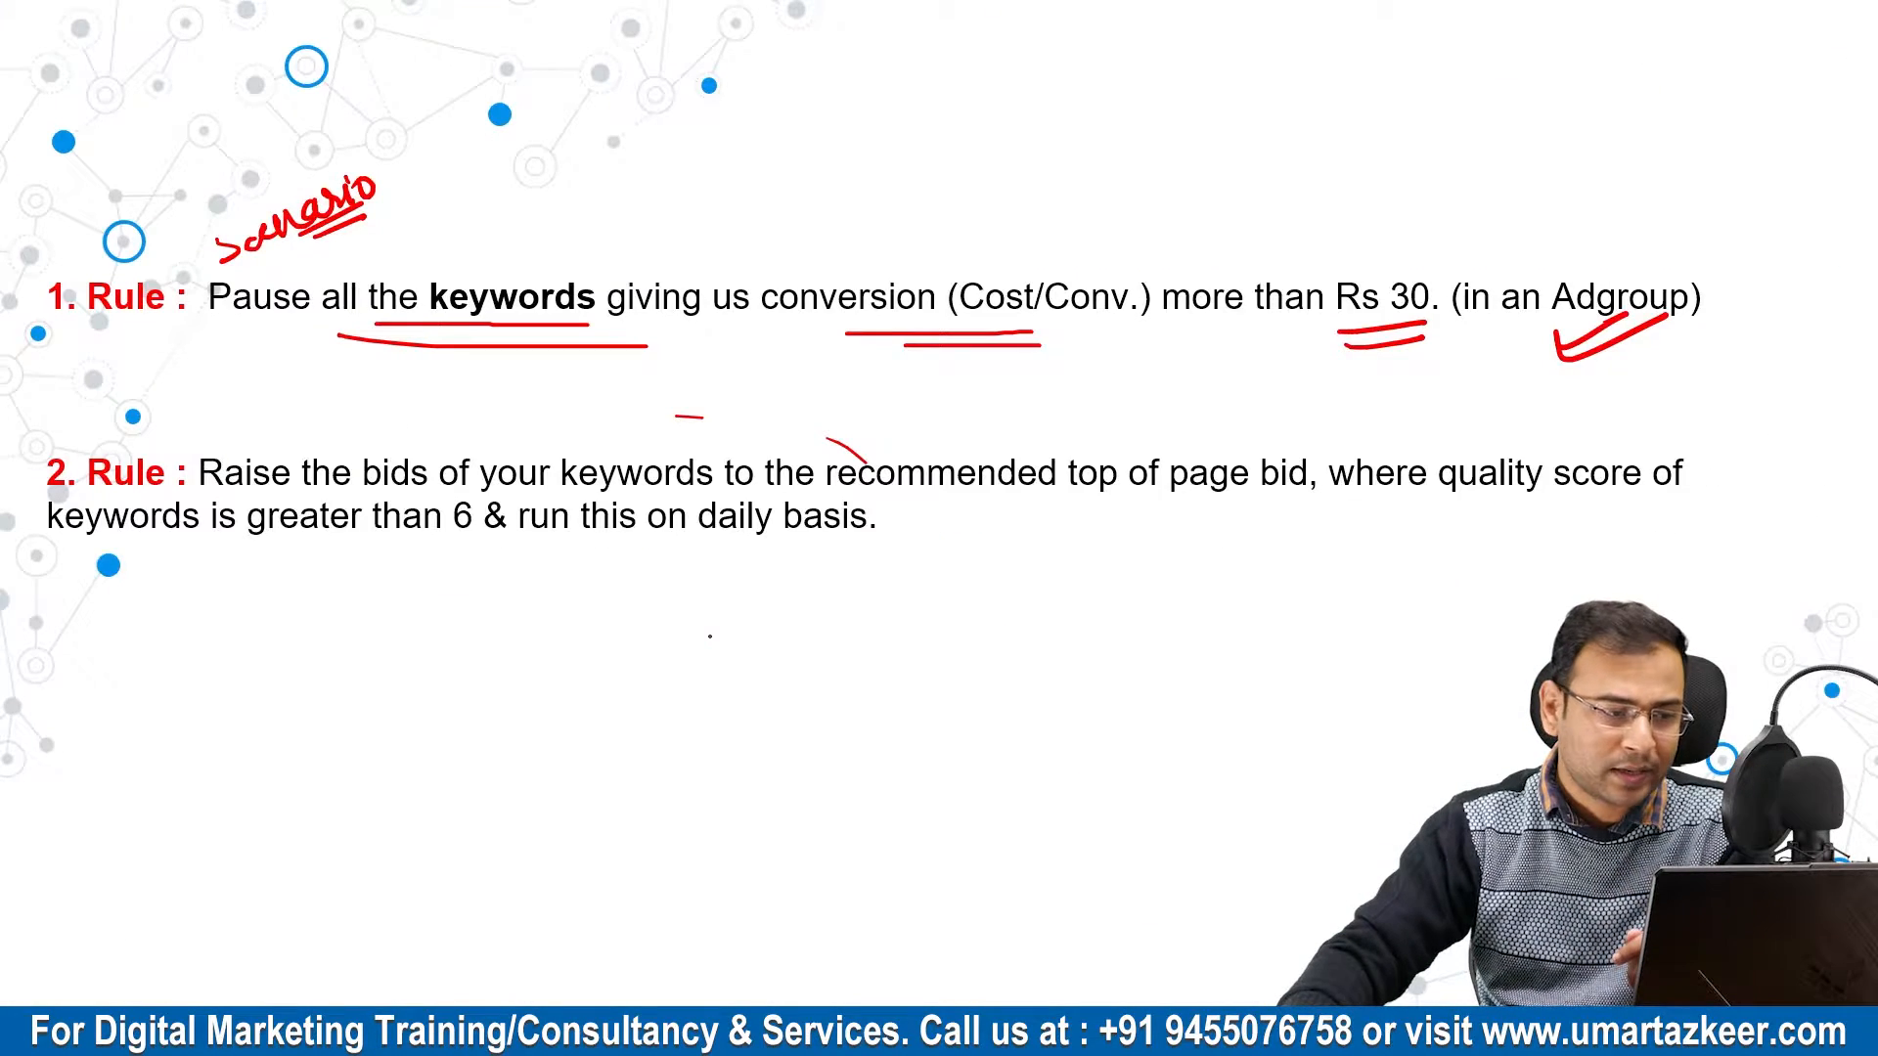
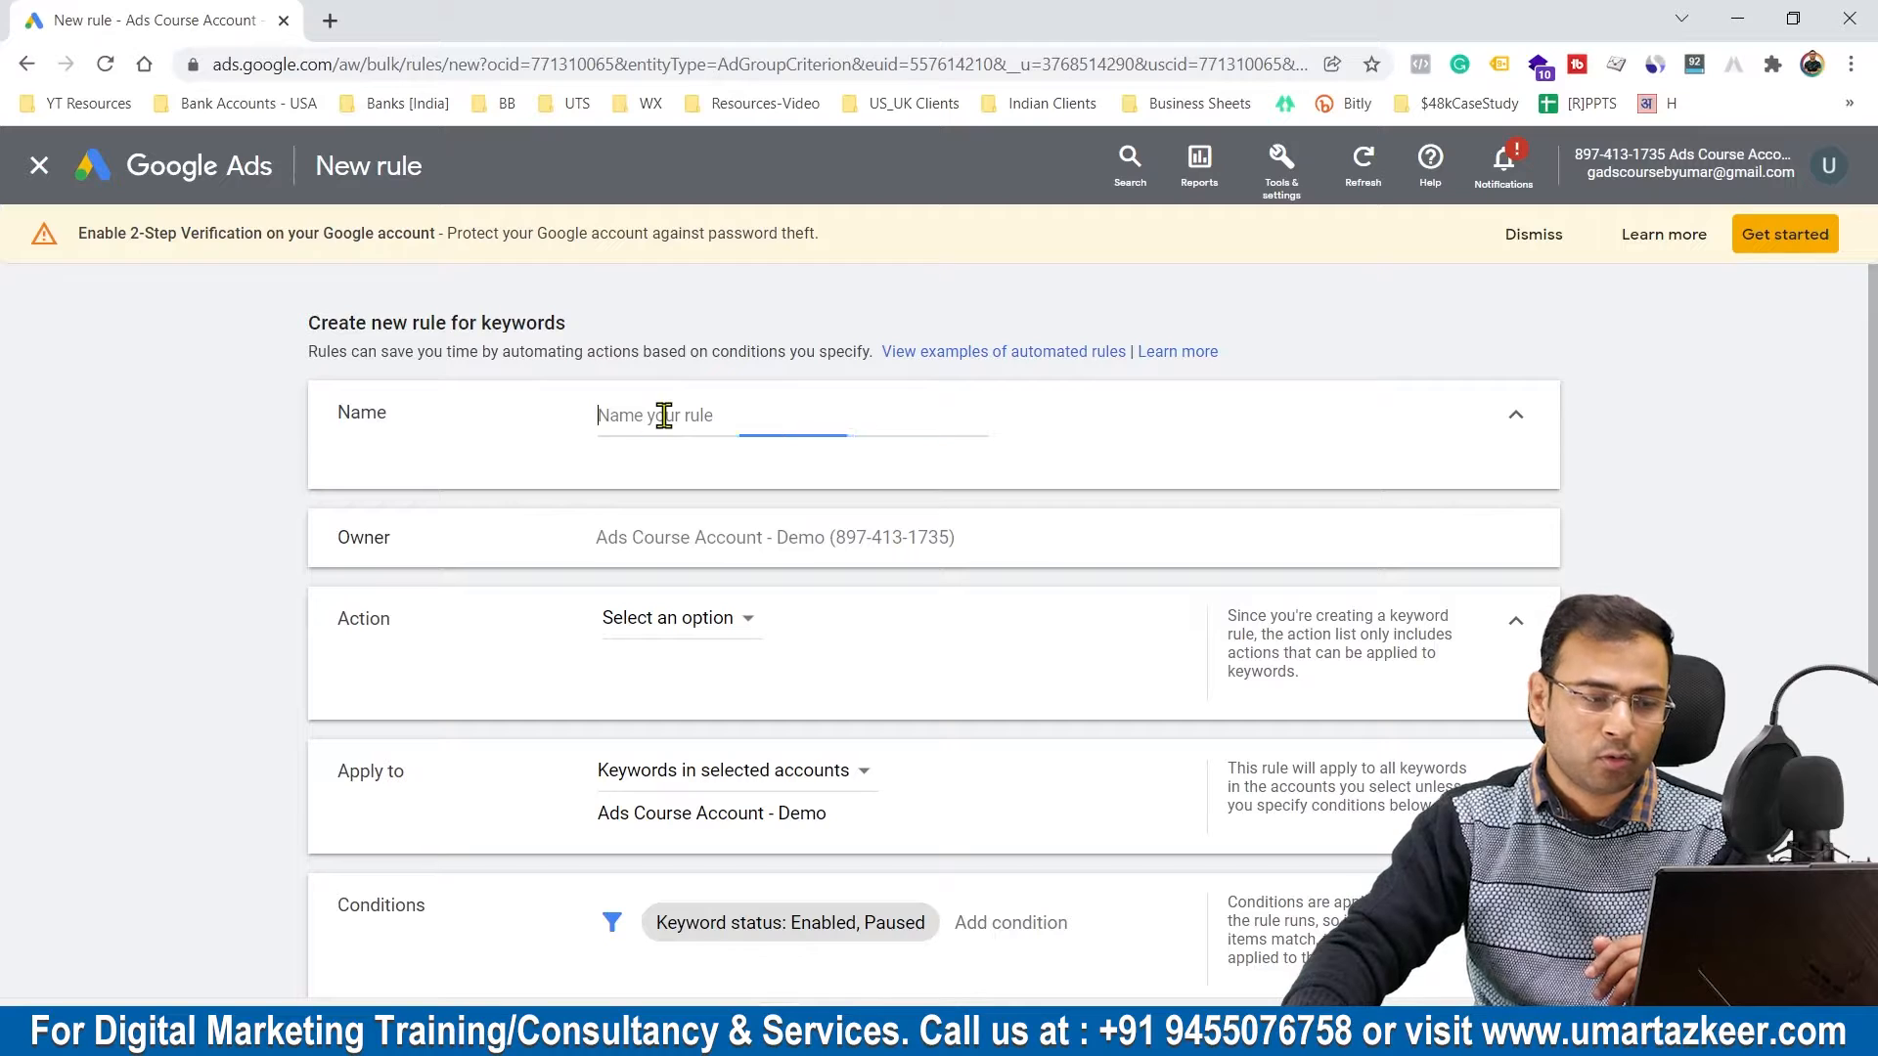
Step: Name the new keyword rule "RaiseBid_KQS>6"
{"action": "type", "text": "Raise"}
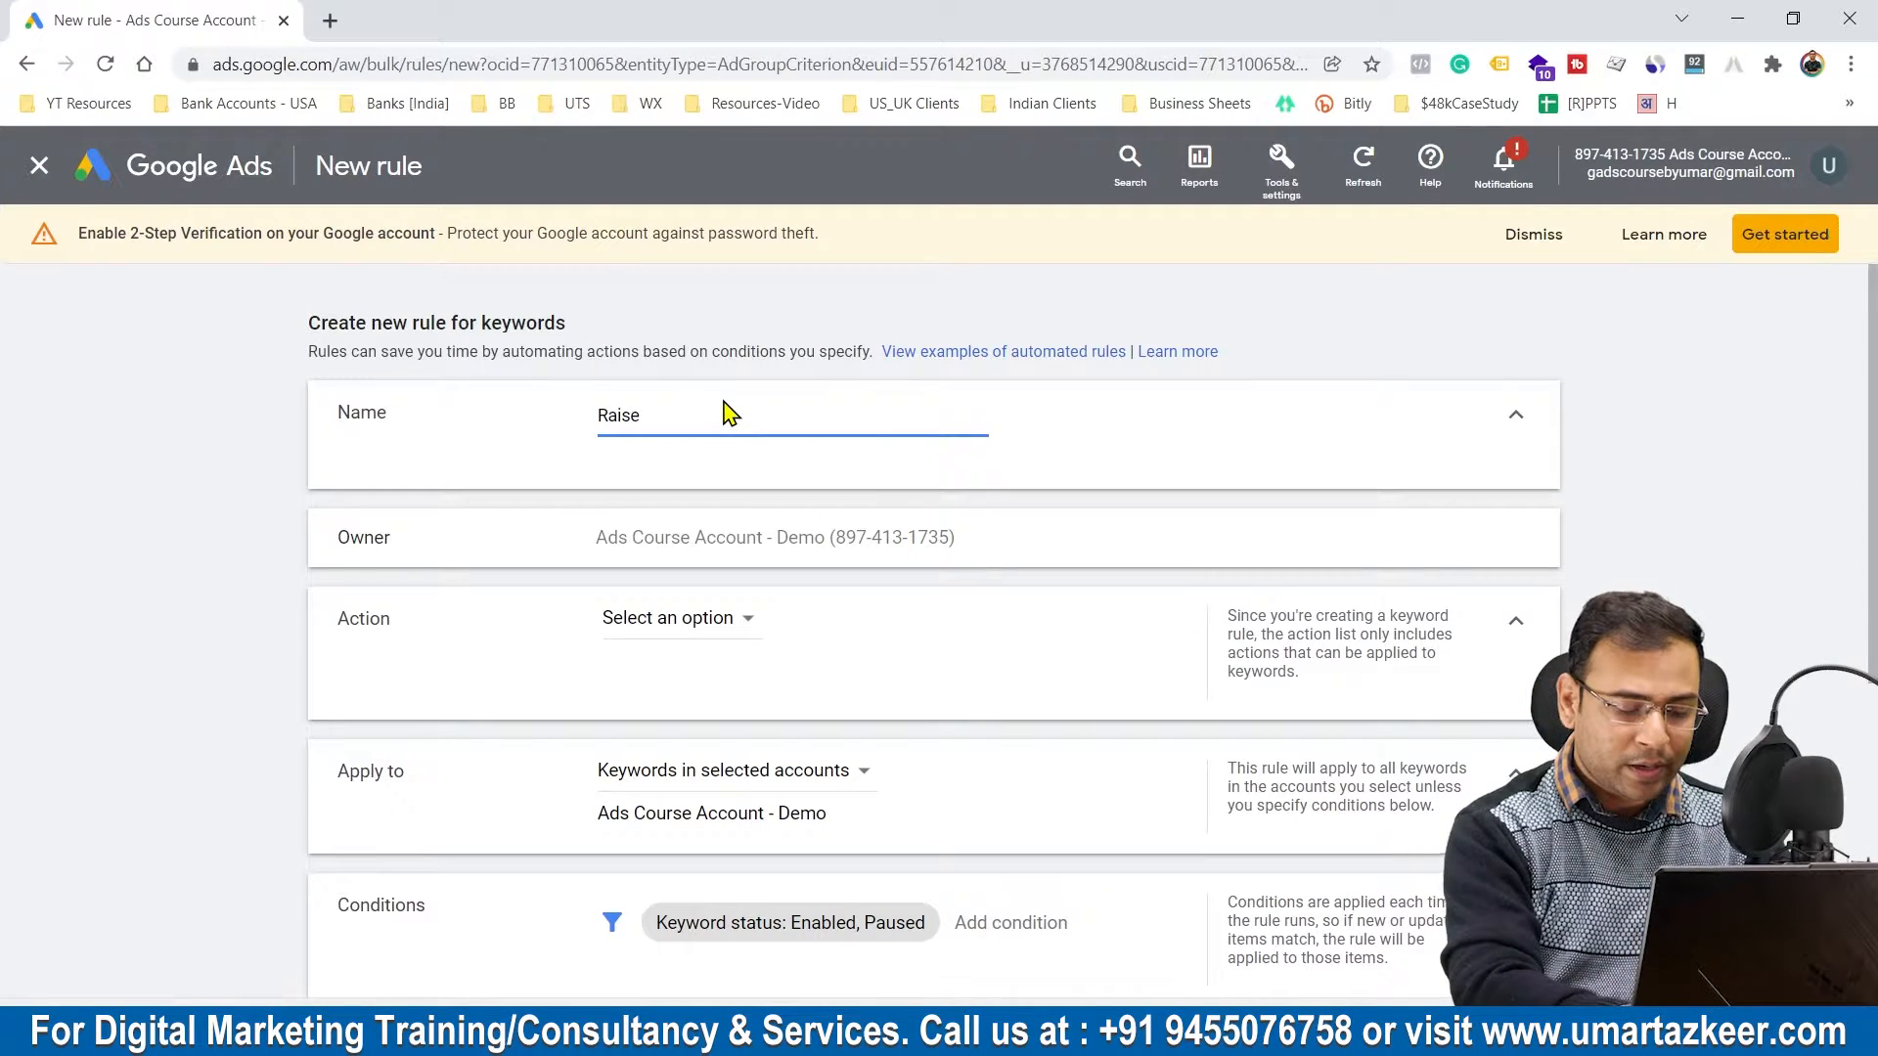
{"action": "type", "text": "Bid"}
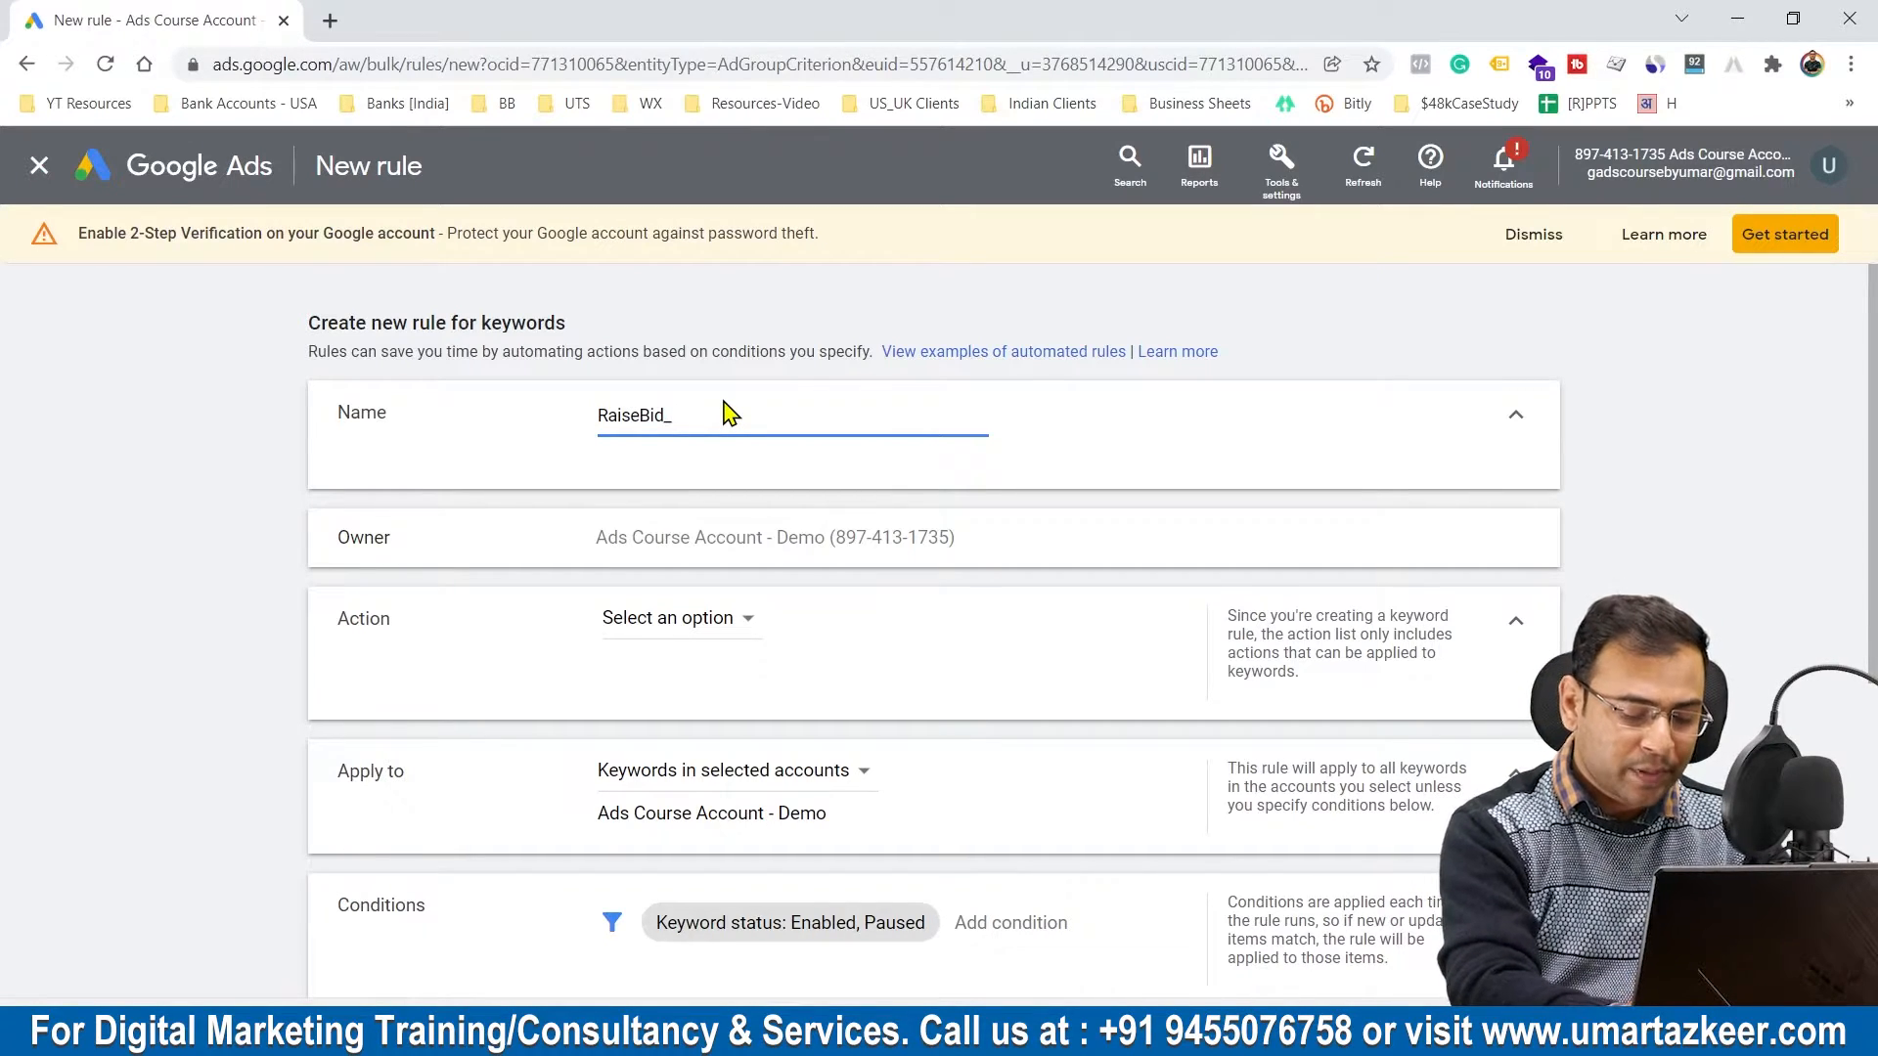
{"action": "type", "text": "_"}
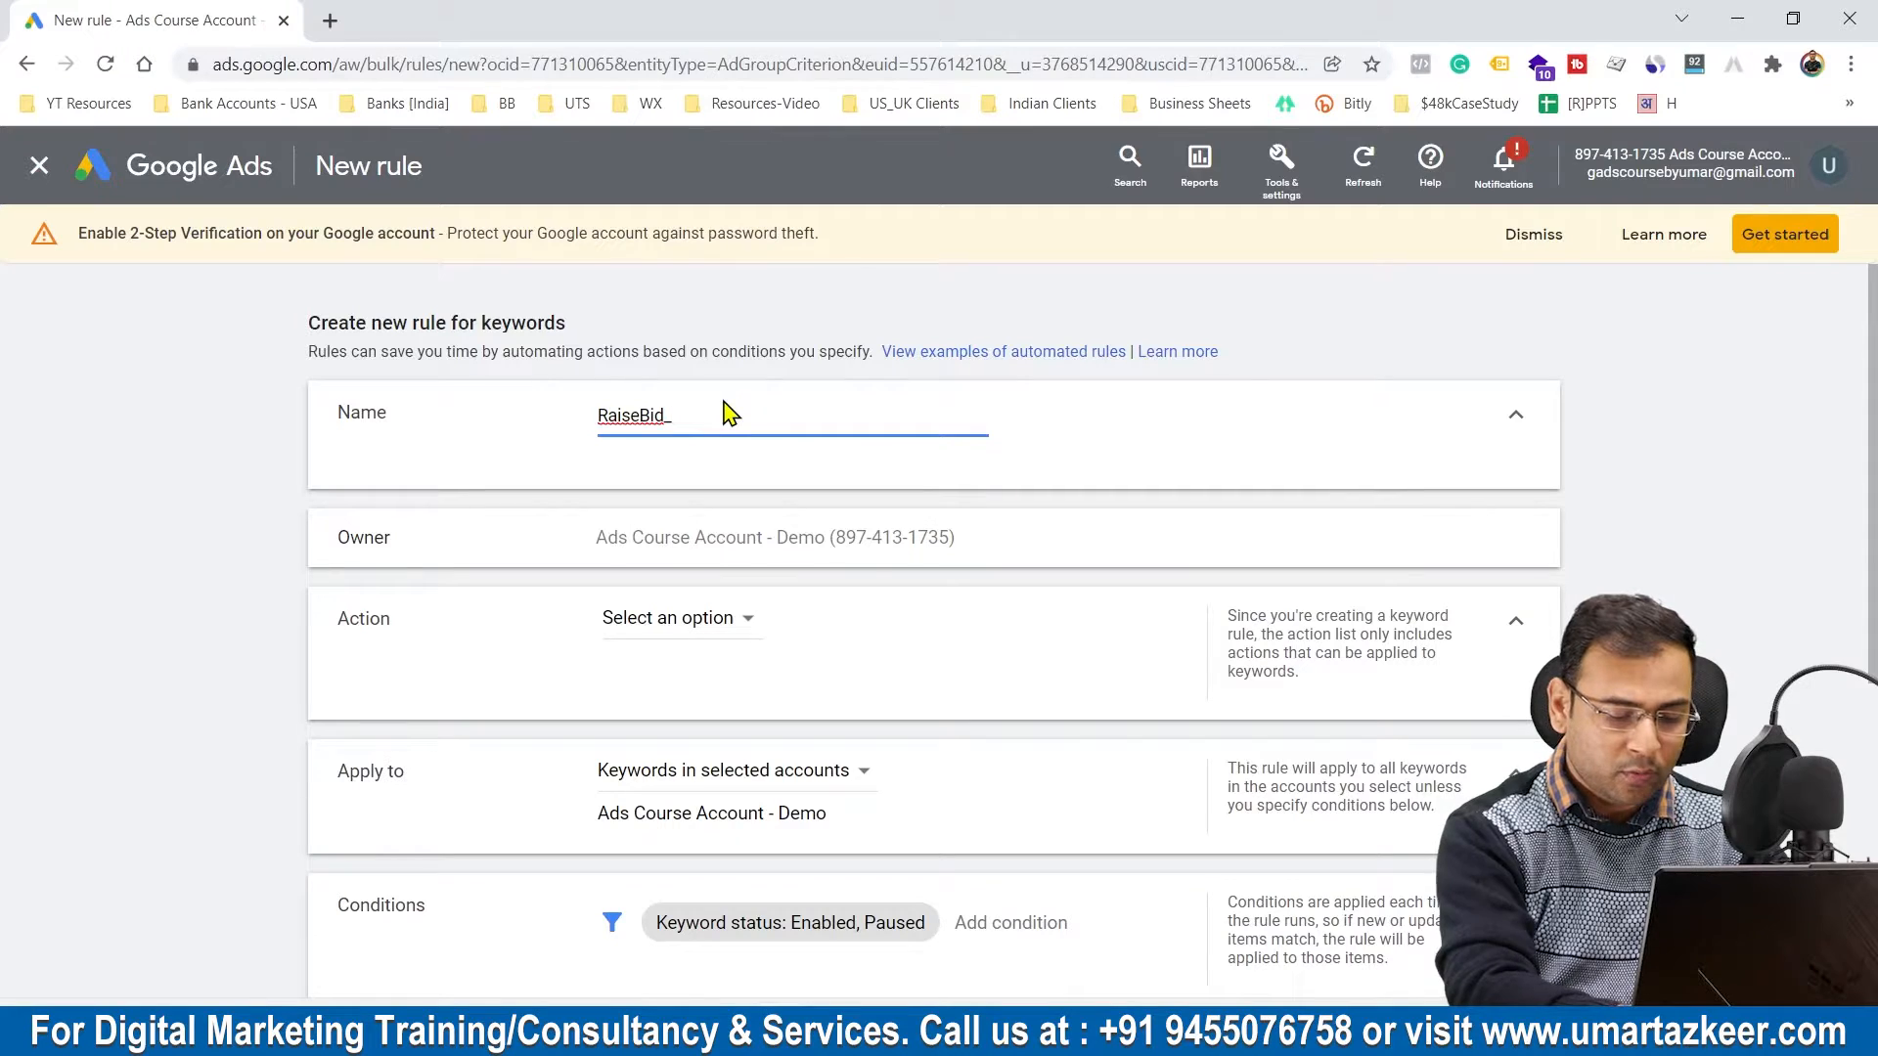
{"action": "type", "text": "KQS>6"}
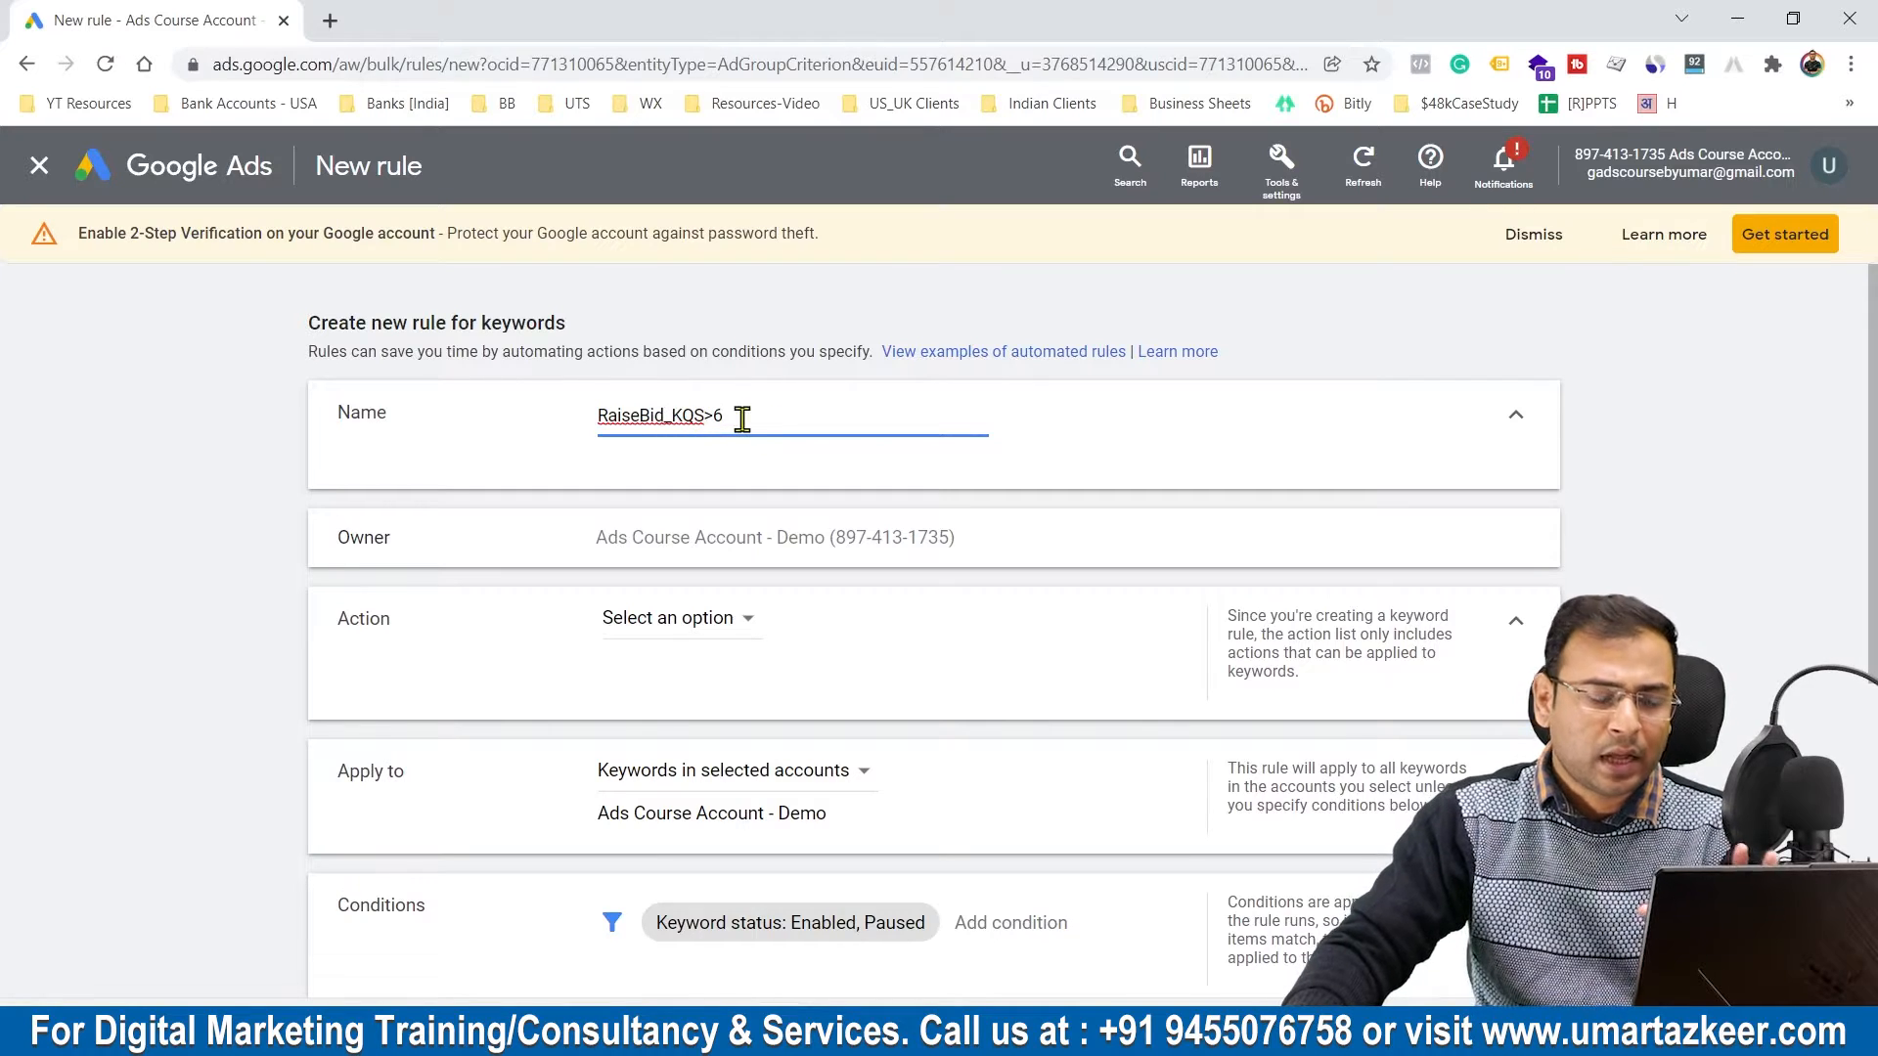
{"action": "left_click_drag", "start_coordinate": [741, 418], "coordinate": [567, 432]}
{"action": "left_click", "coordinate": [1002, 416]}
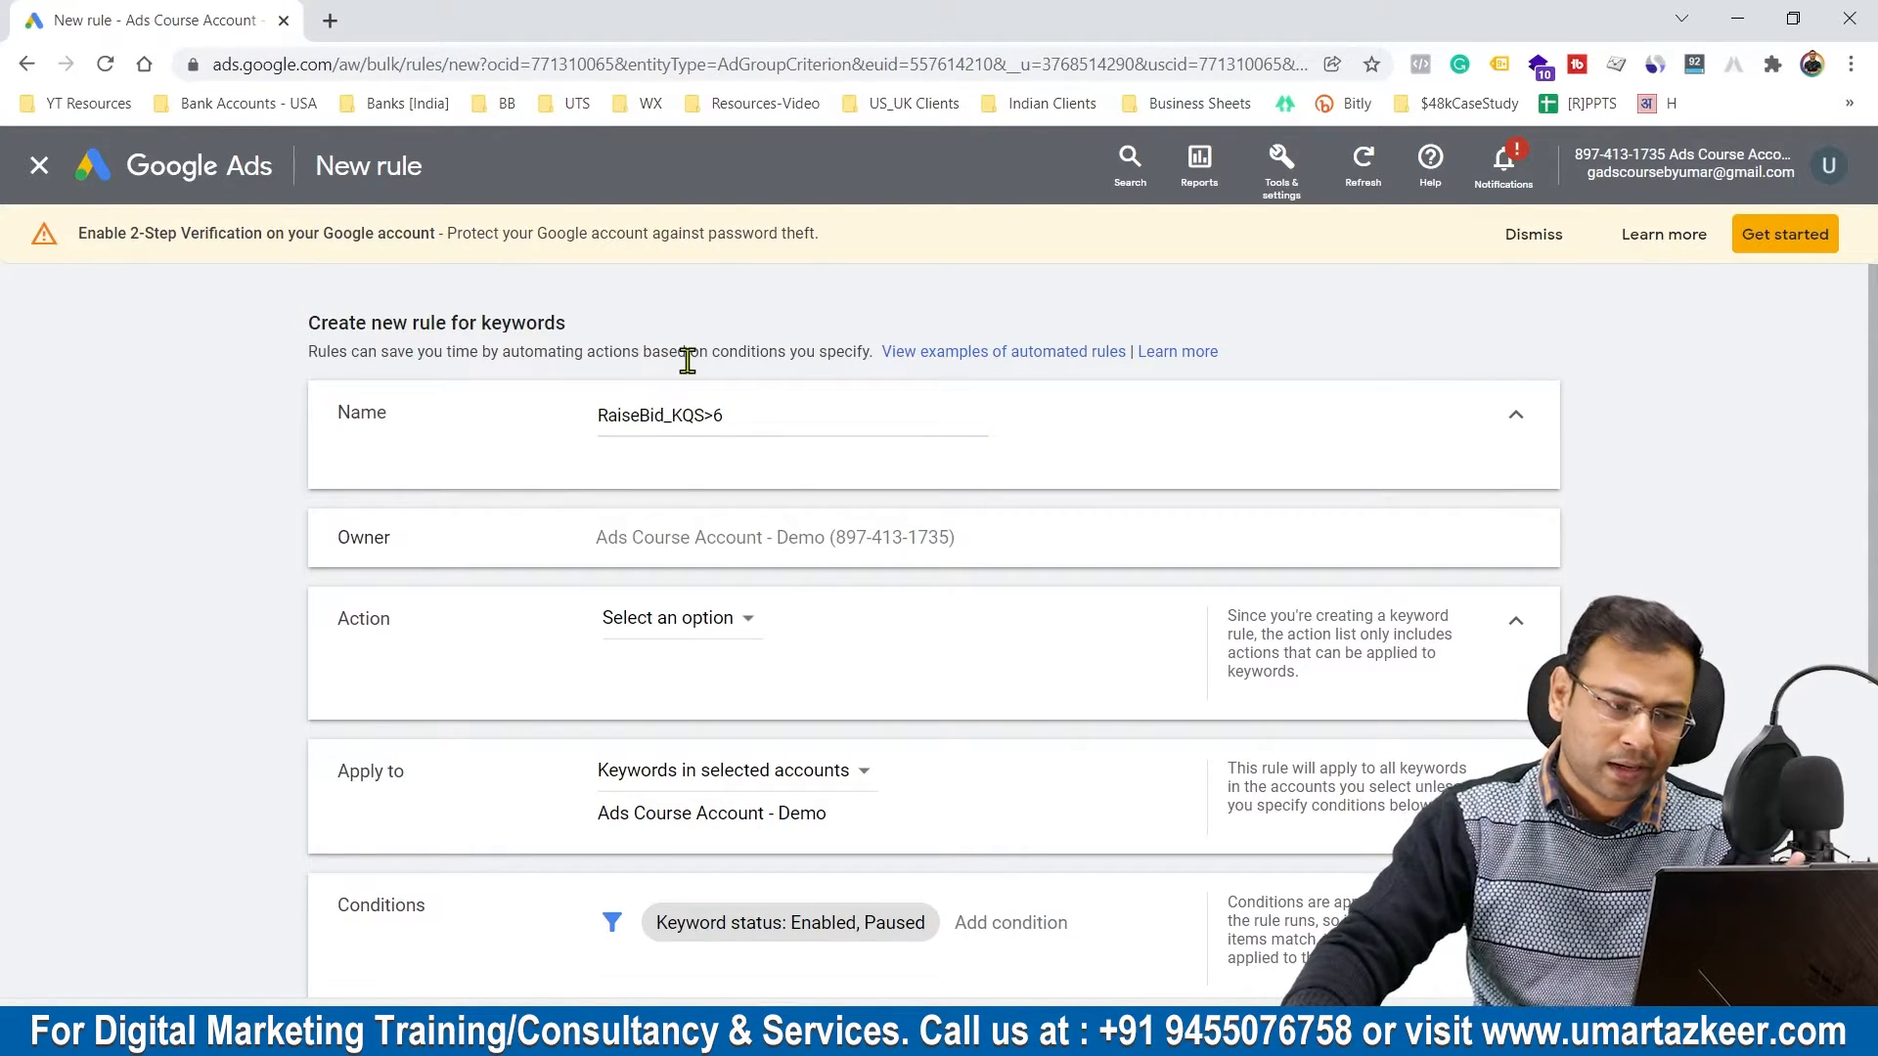
Step: Set the rule's action to change keyword bids, raising them to top of page CPC with a maximum bid limit of ₹60
{"action": "scroll", "coordinate": [1083, 469], "scroll_direction": "down", "scroll_amount": 2}
{"action": "left_click", "coordinate": [702, 484]}
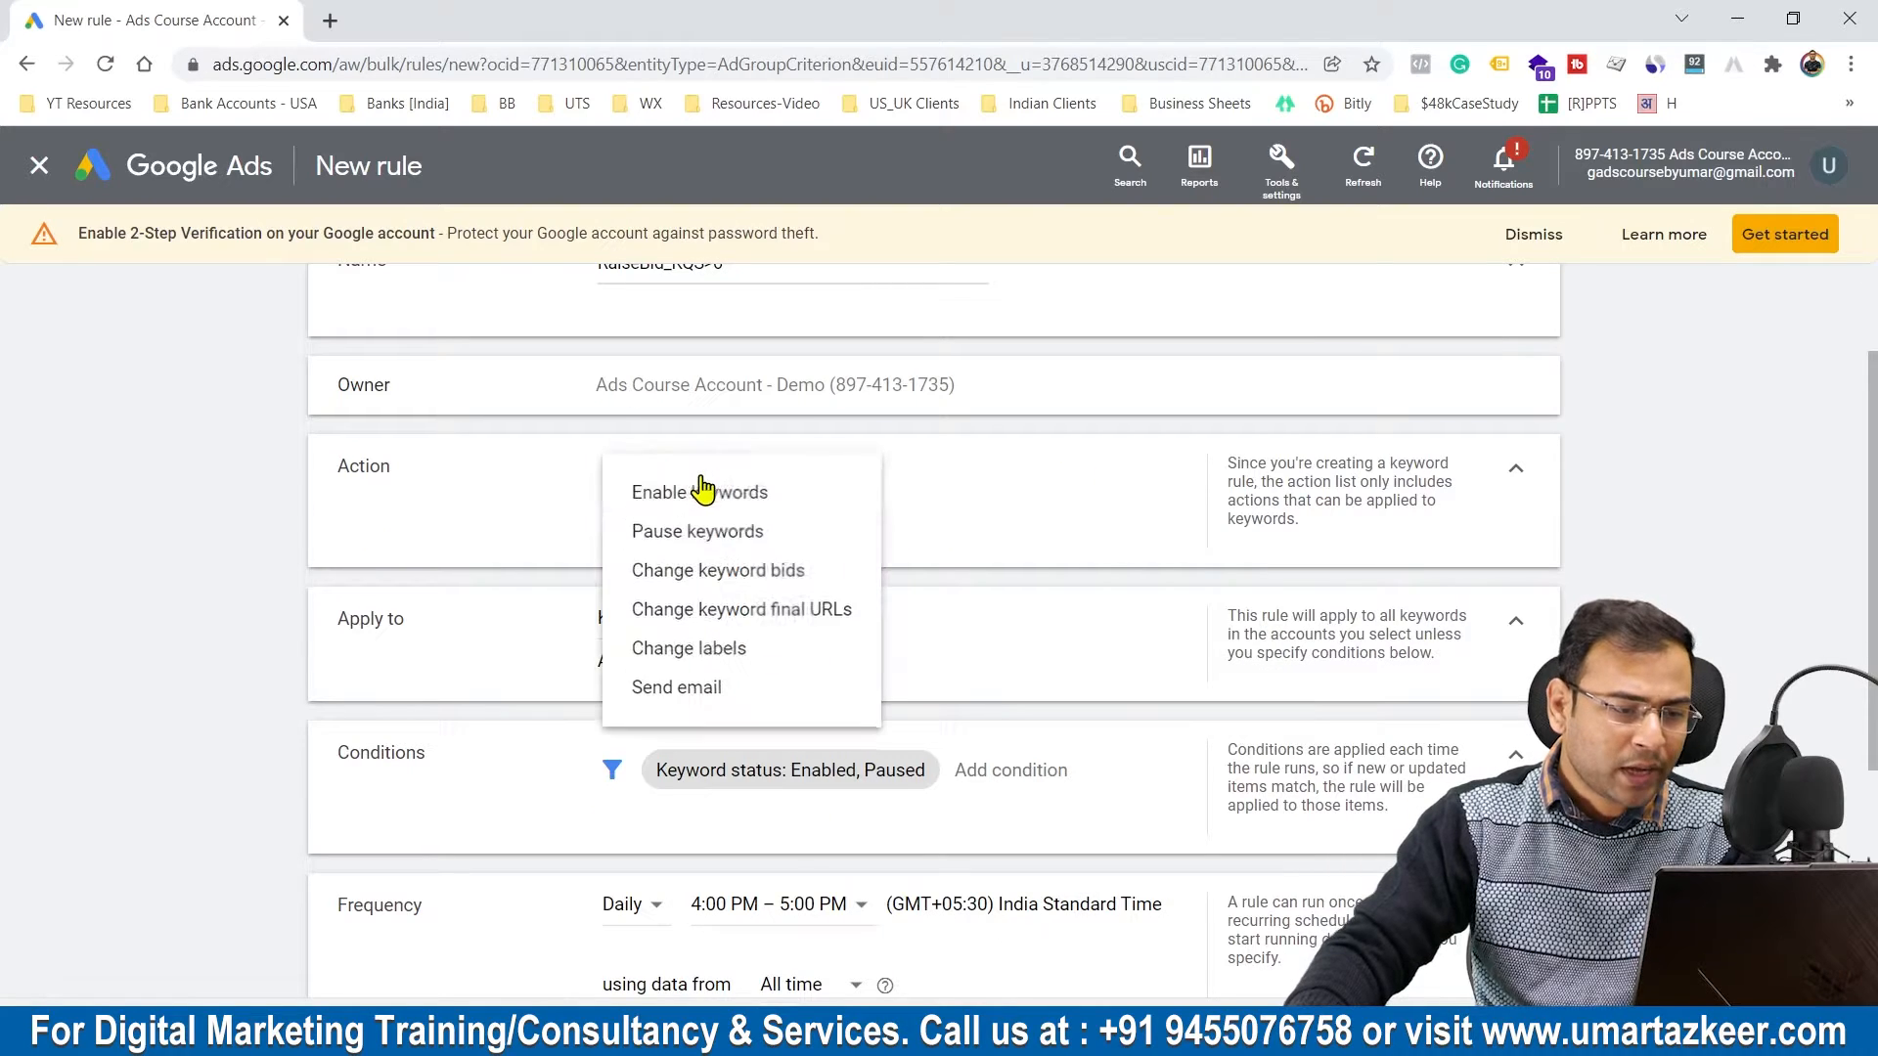
{"action": "left_click", "coordinate": [726, 577]}
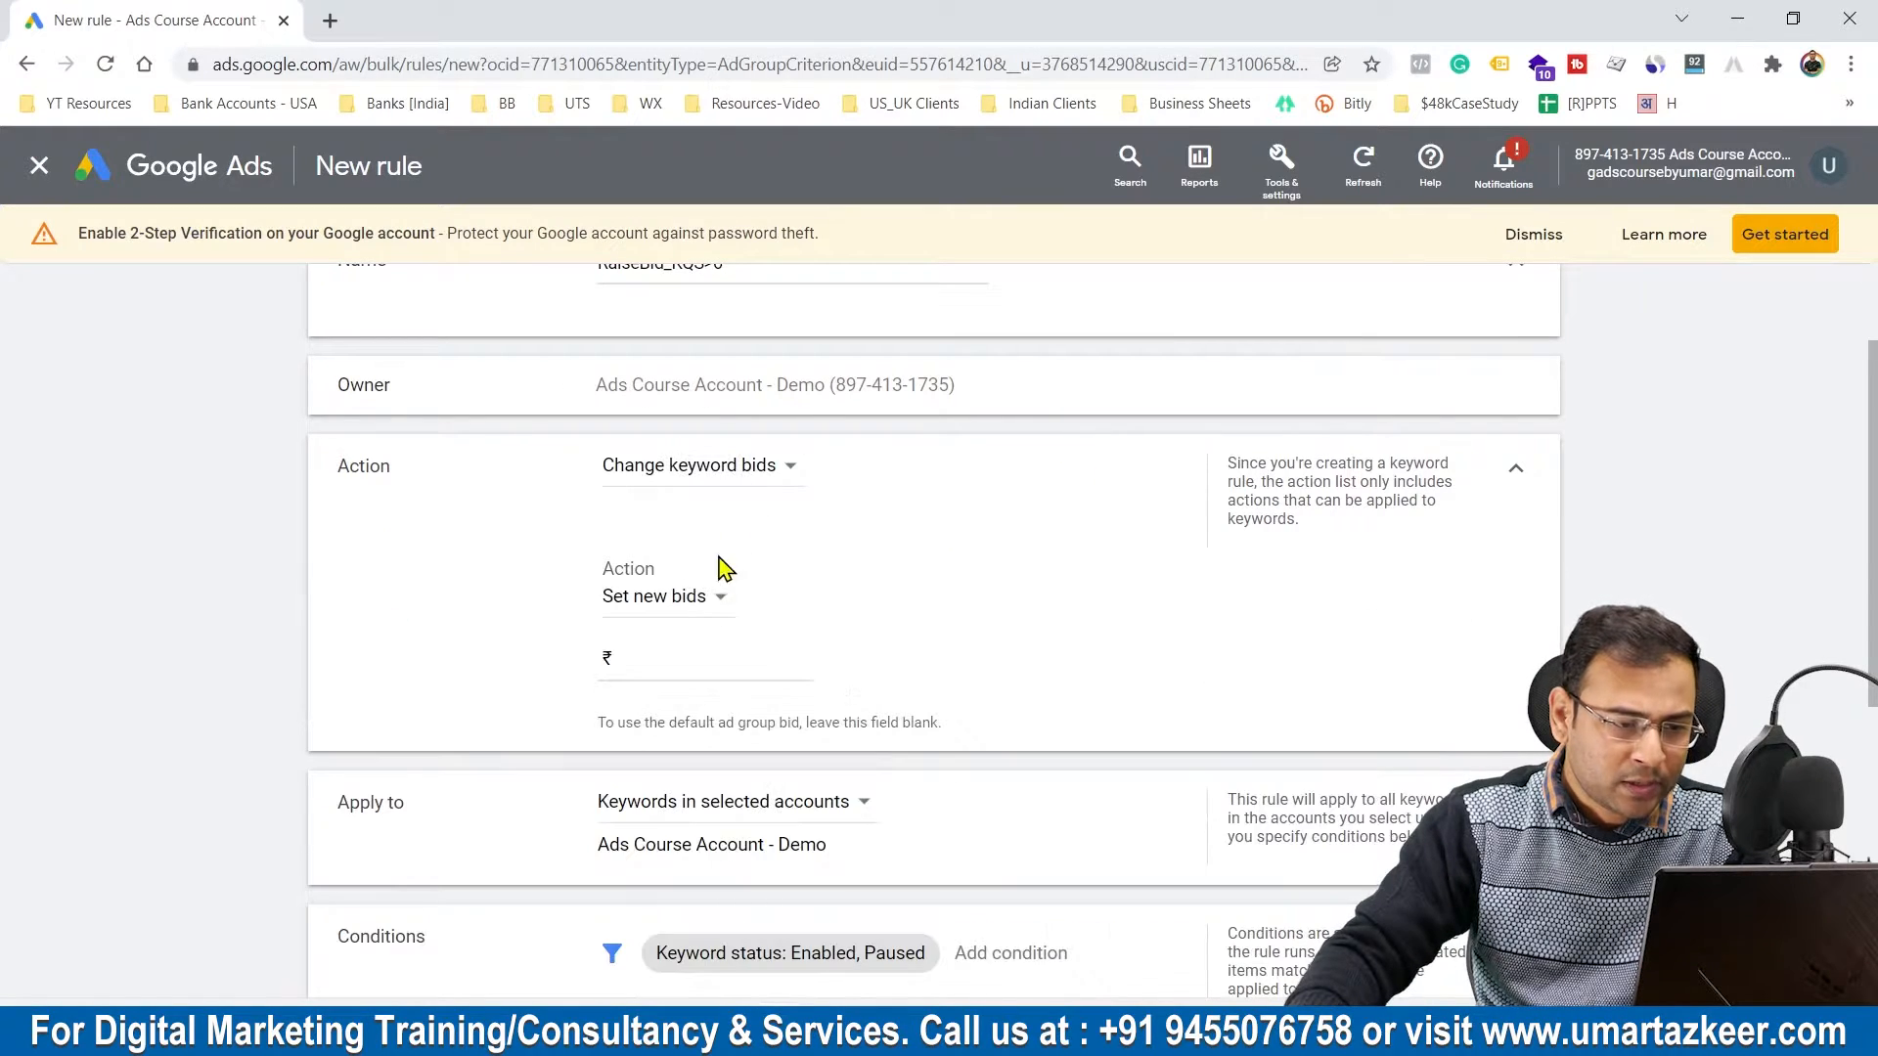
{"action": "left_click", "coordinate": [706, 611]}
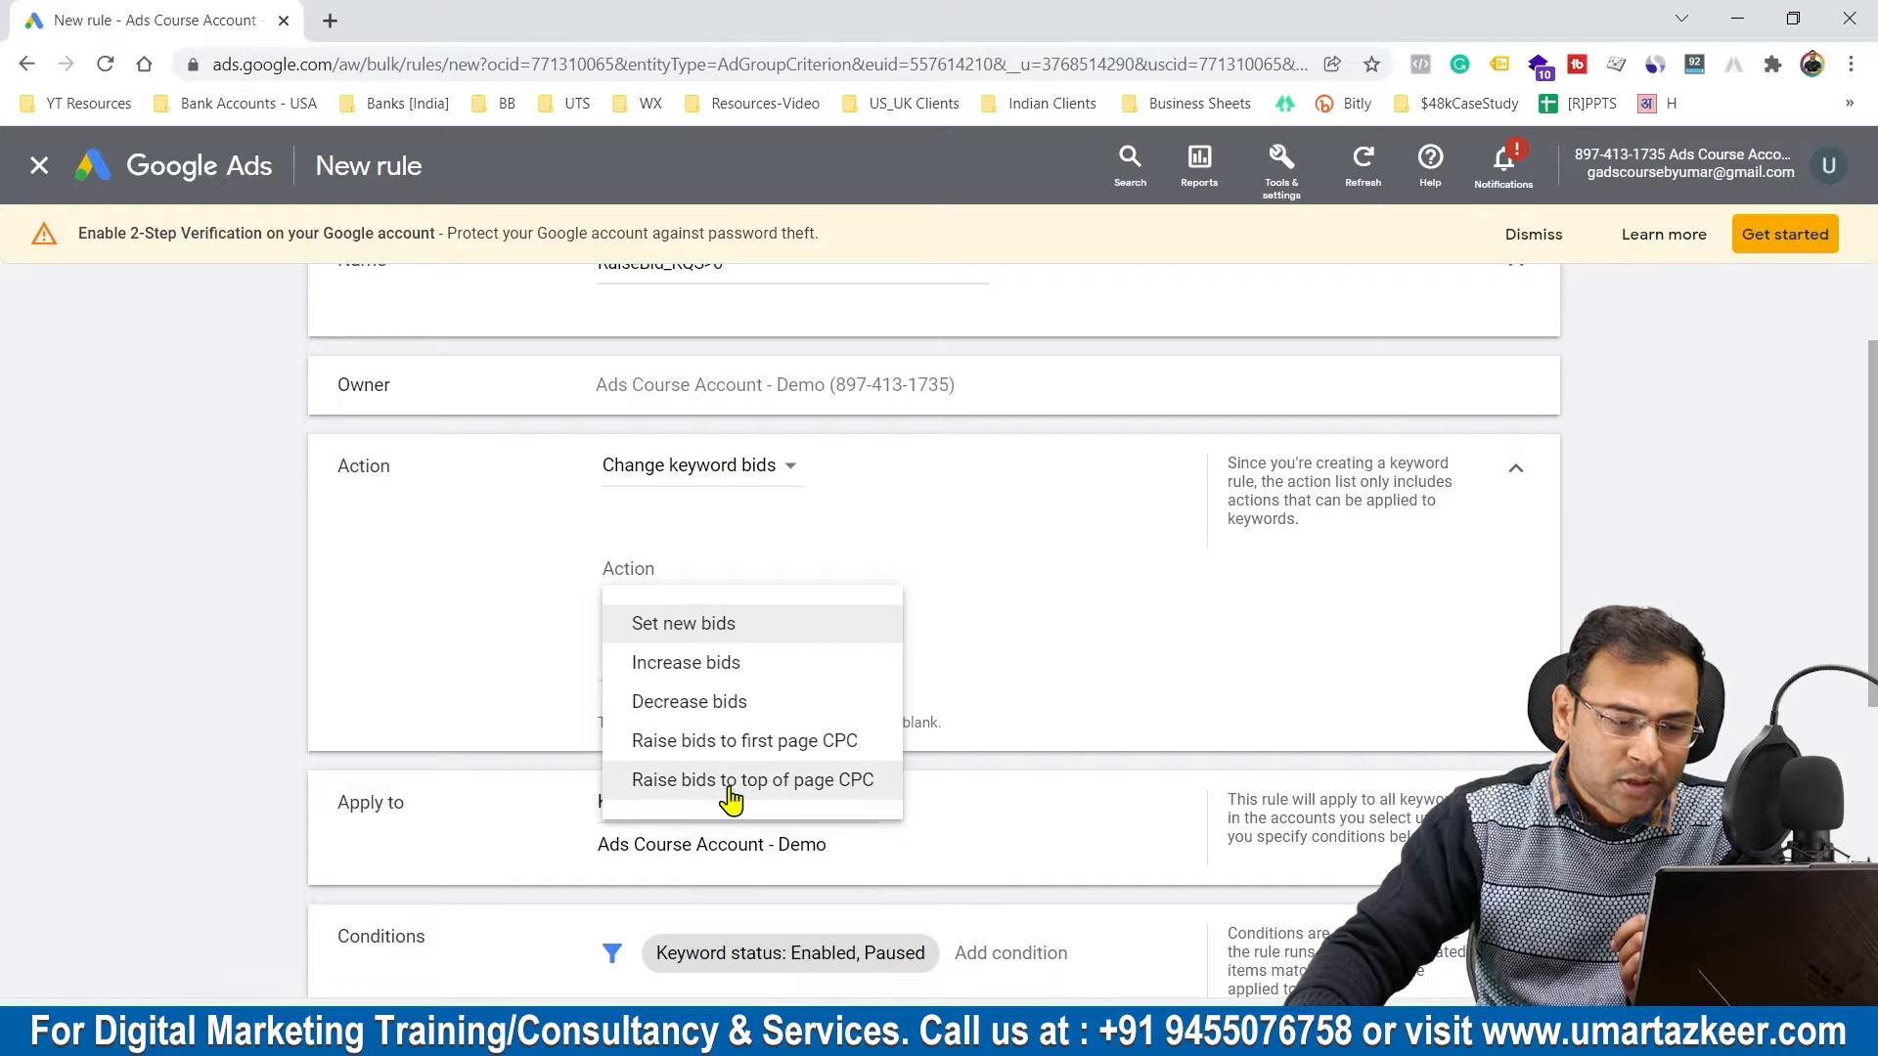
{"action": "left_click", "coordinate": [820, 785]}
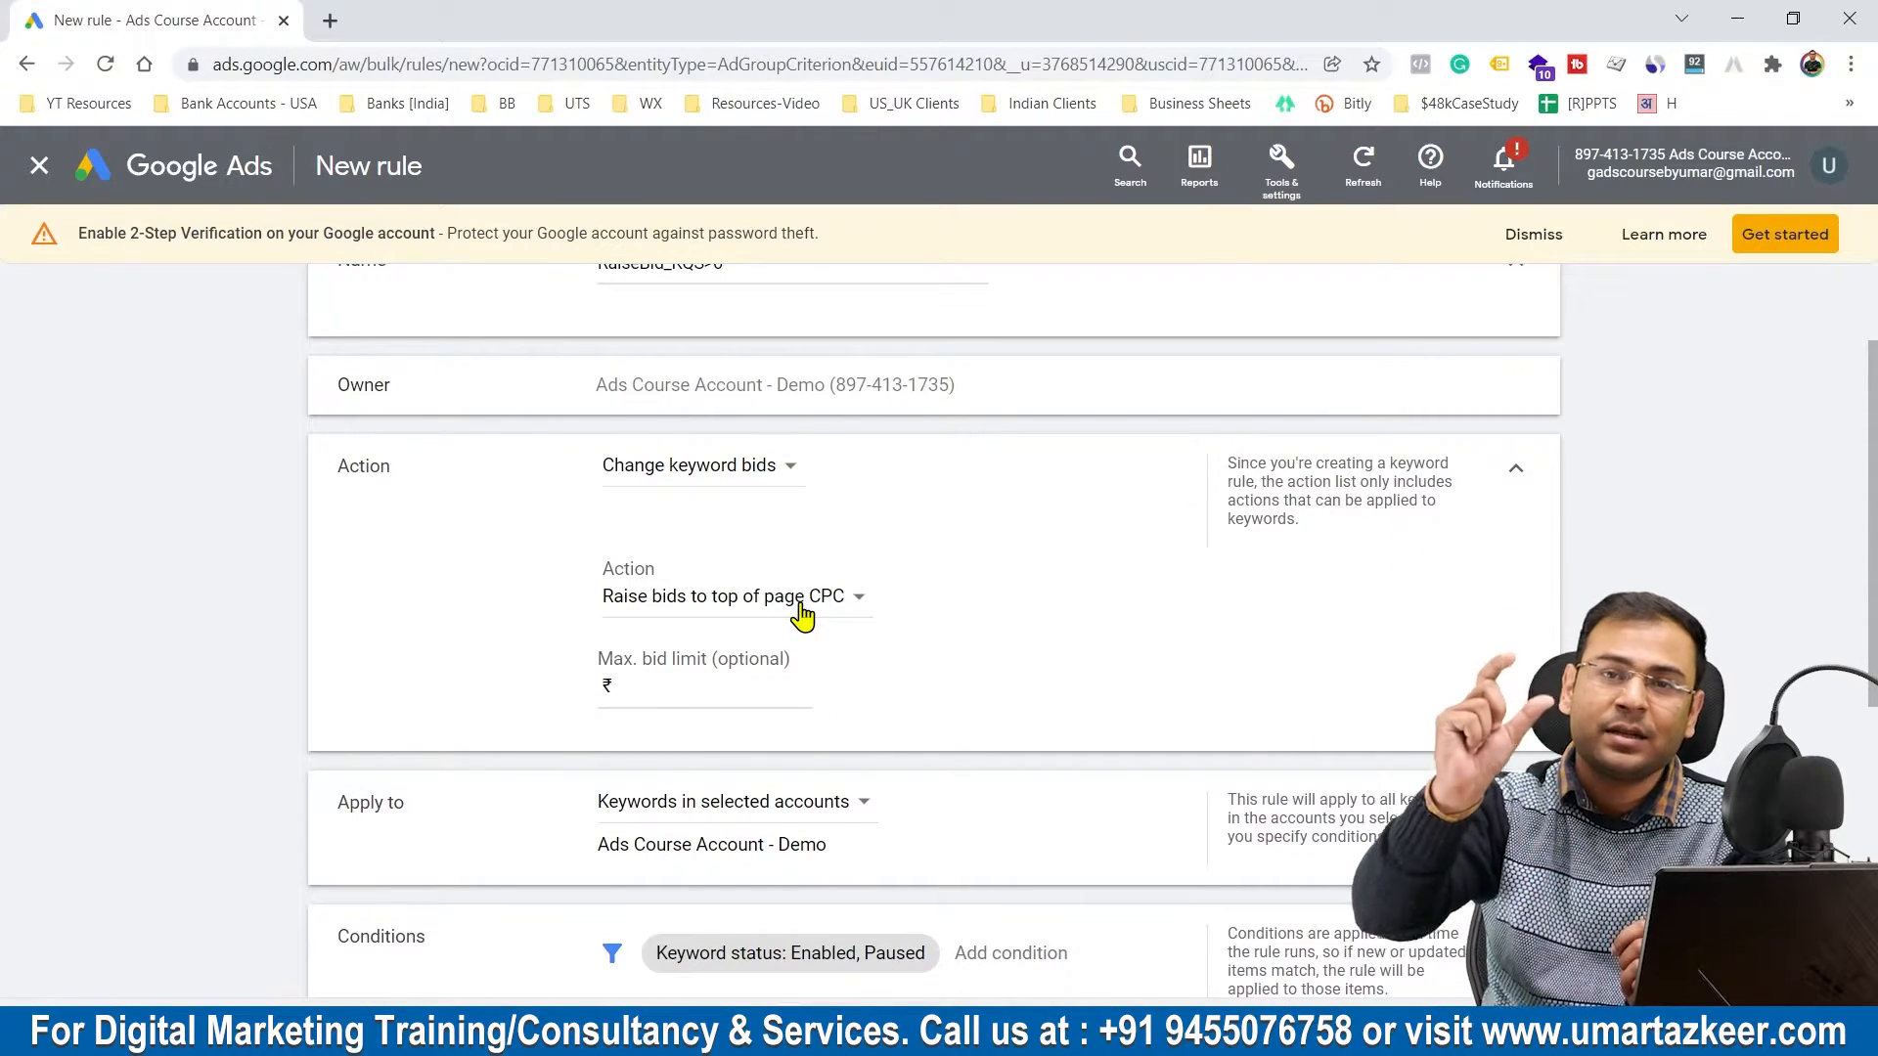
{"action": "left_click", "coordinate": [714, 680]}
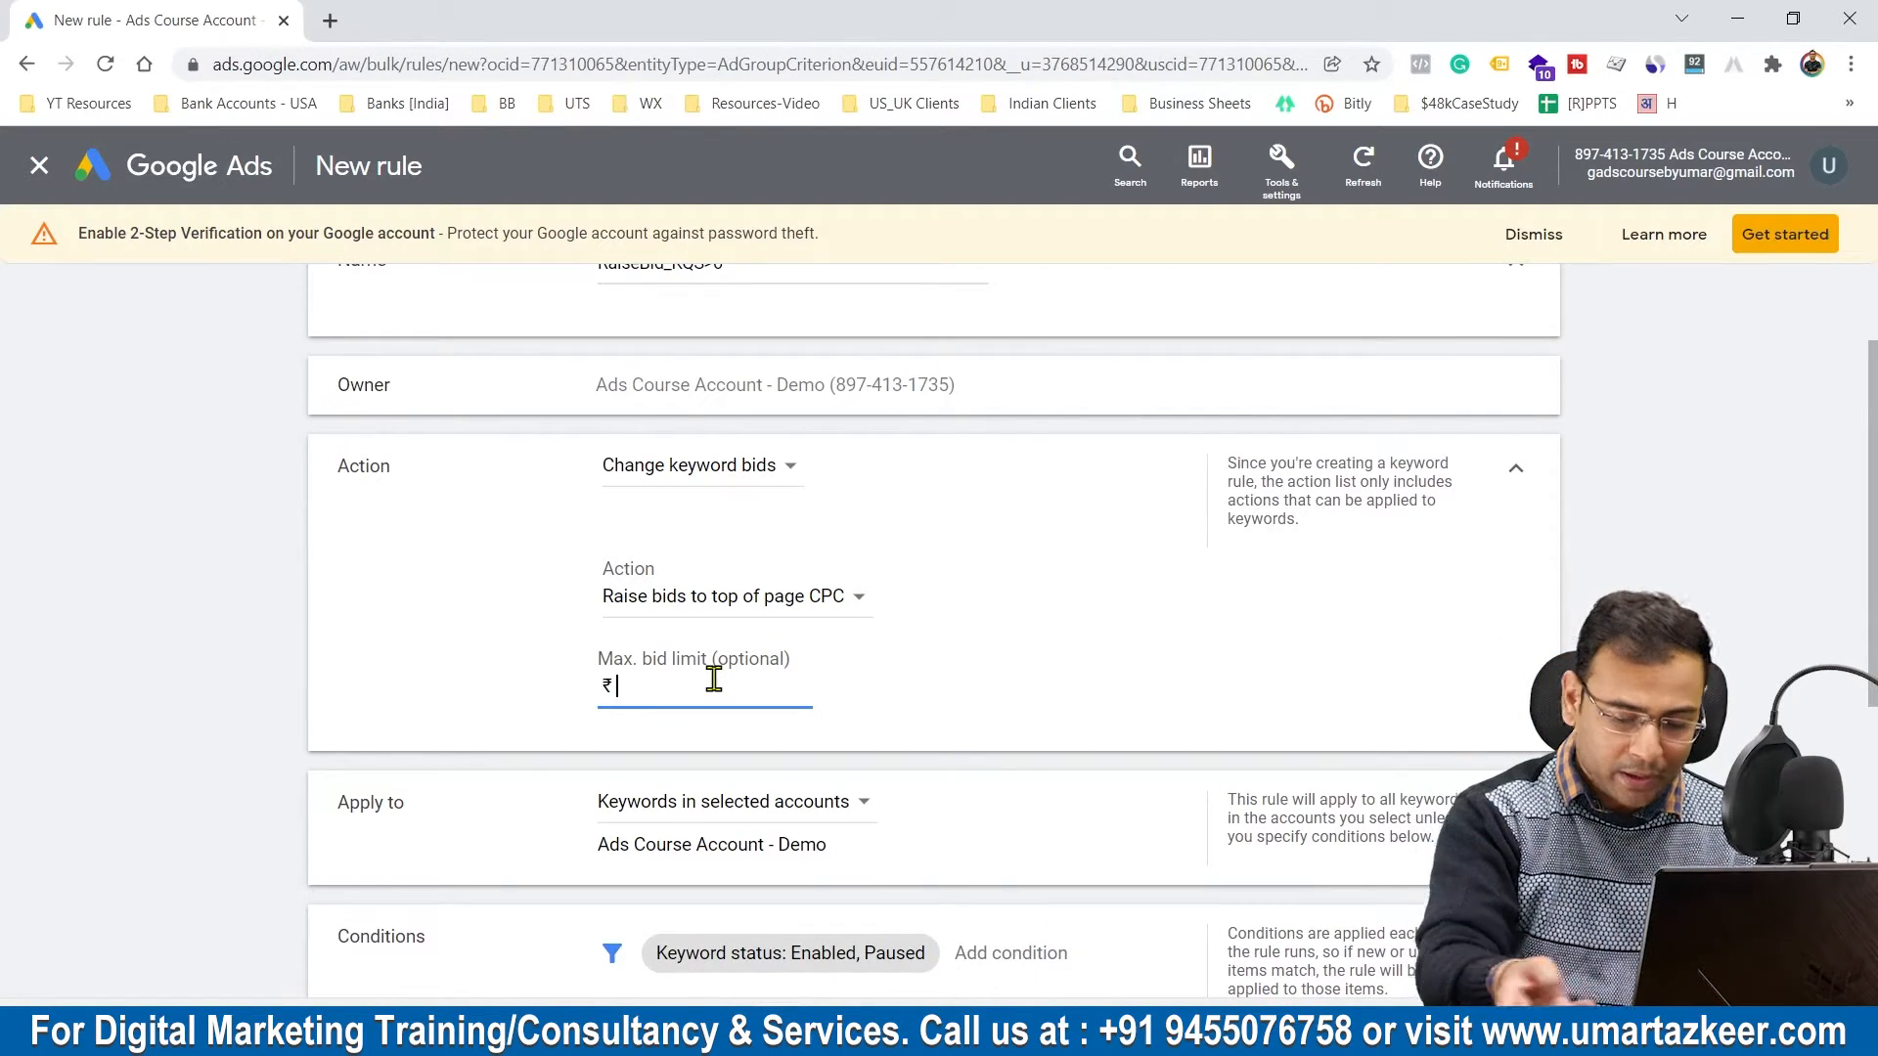
{"action": "type", "text": "60"}
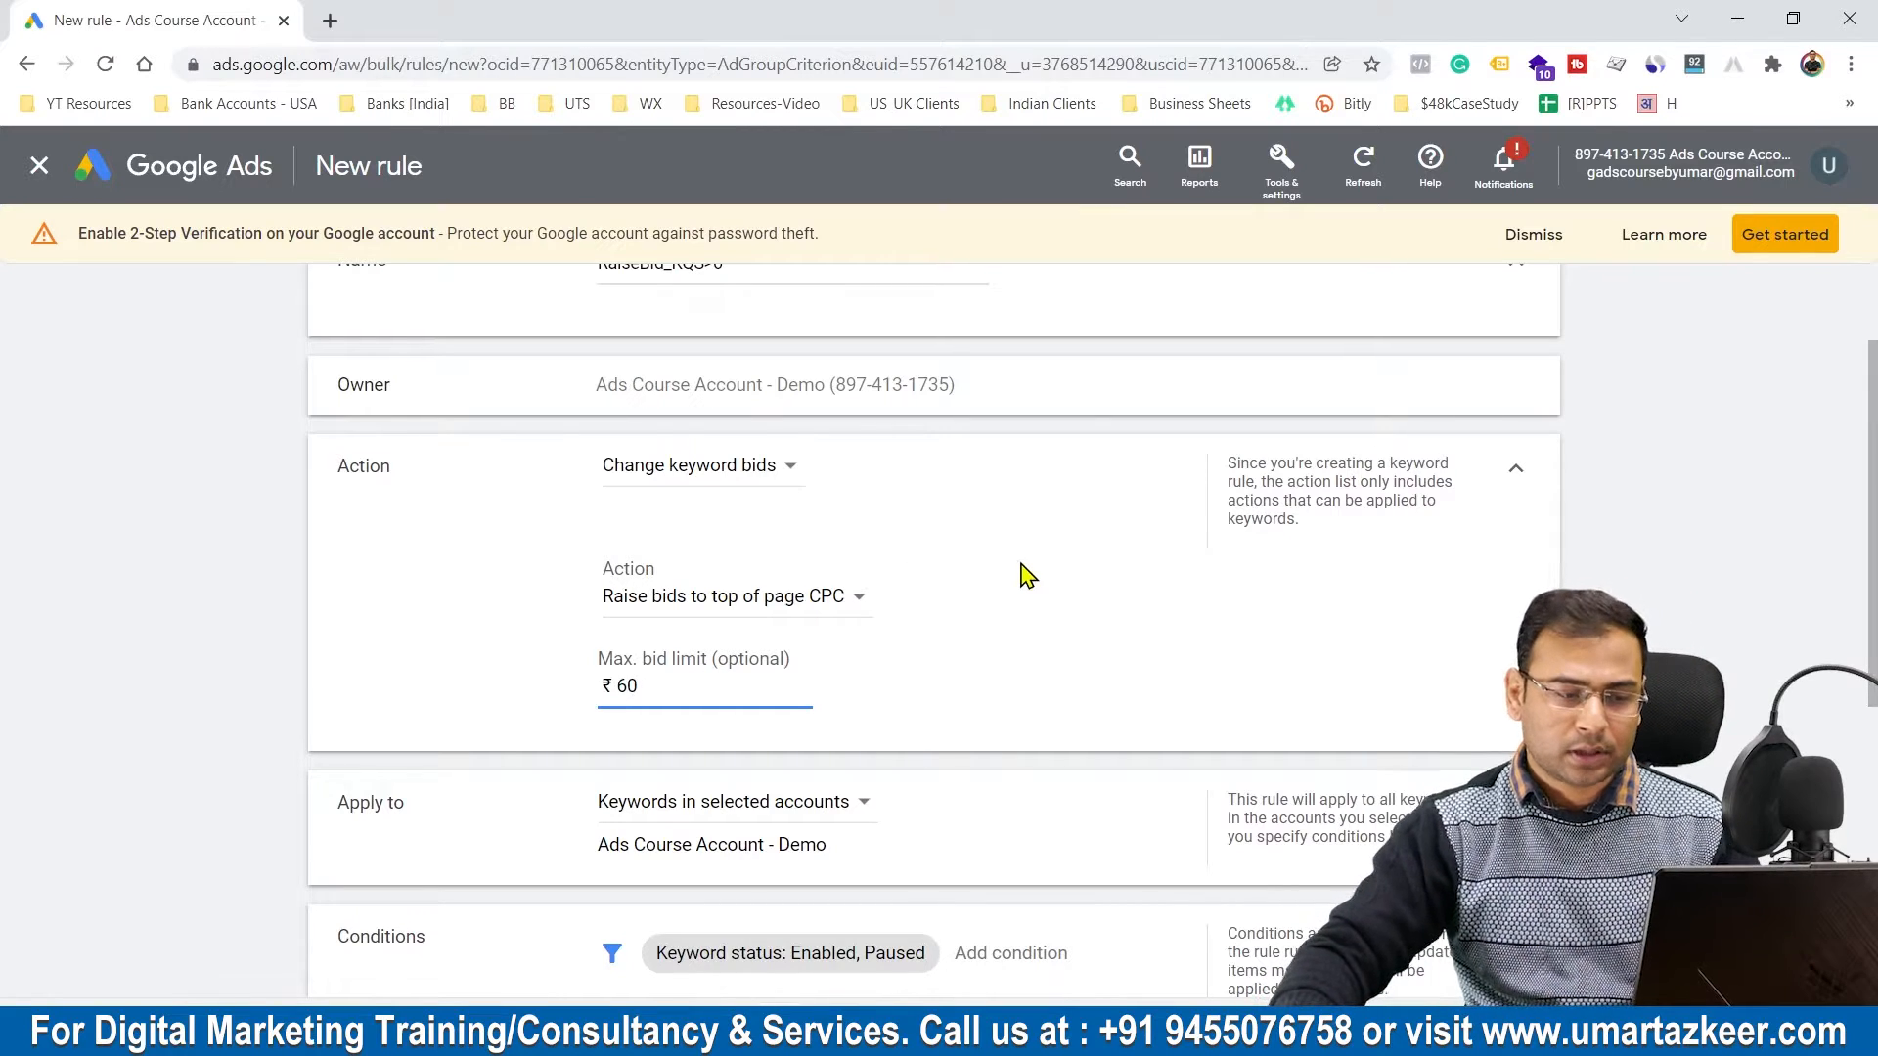
{"action": "left_click", "coordinate": [1085, 561]}
{"action": "left_click", "coordinate": [1513, 474]}
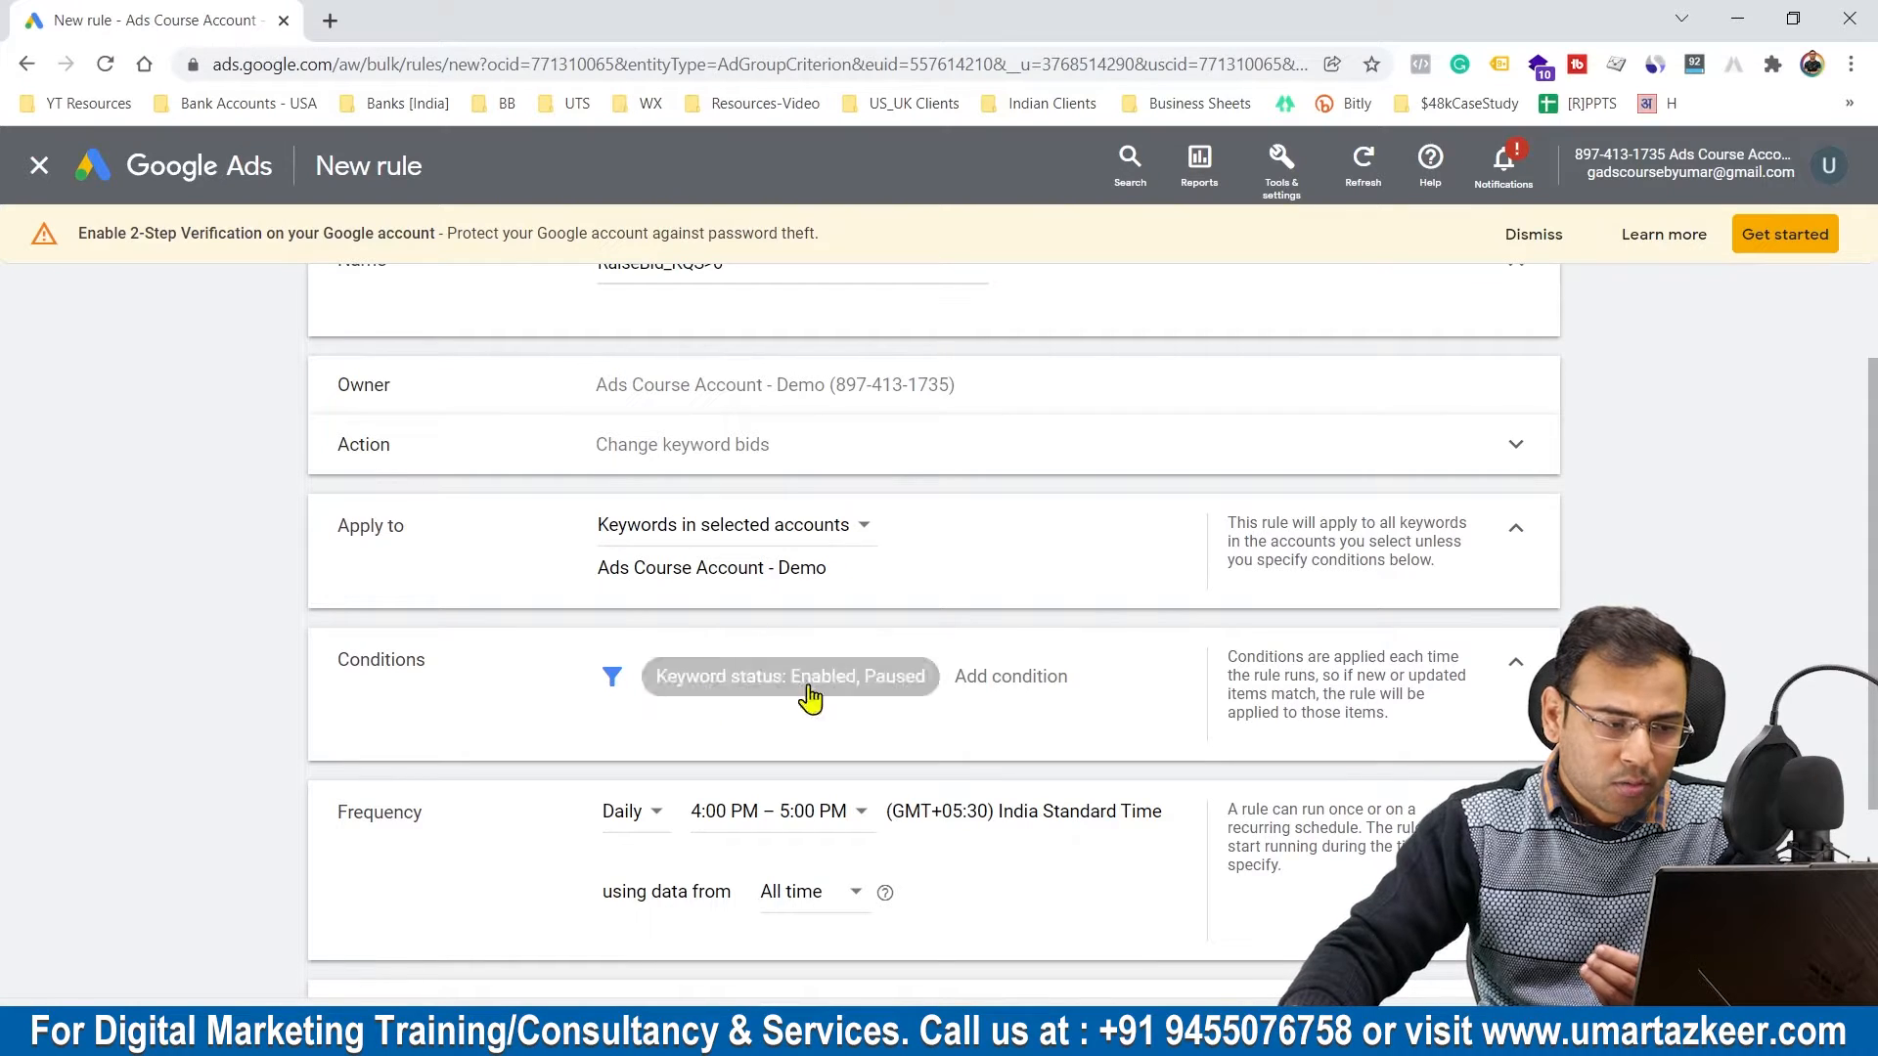
Step: Add a Quality Score >= 6 condition to the rule and restrict its keyword status condition to Enabled
{"action": "left_click", "coordinate": [1003, 676]}
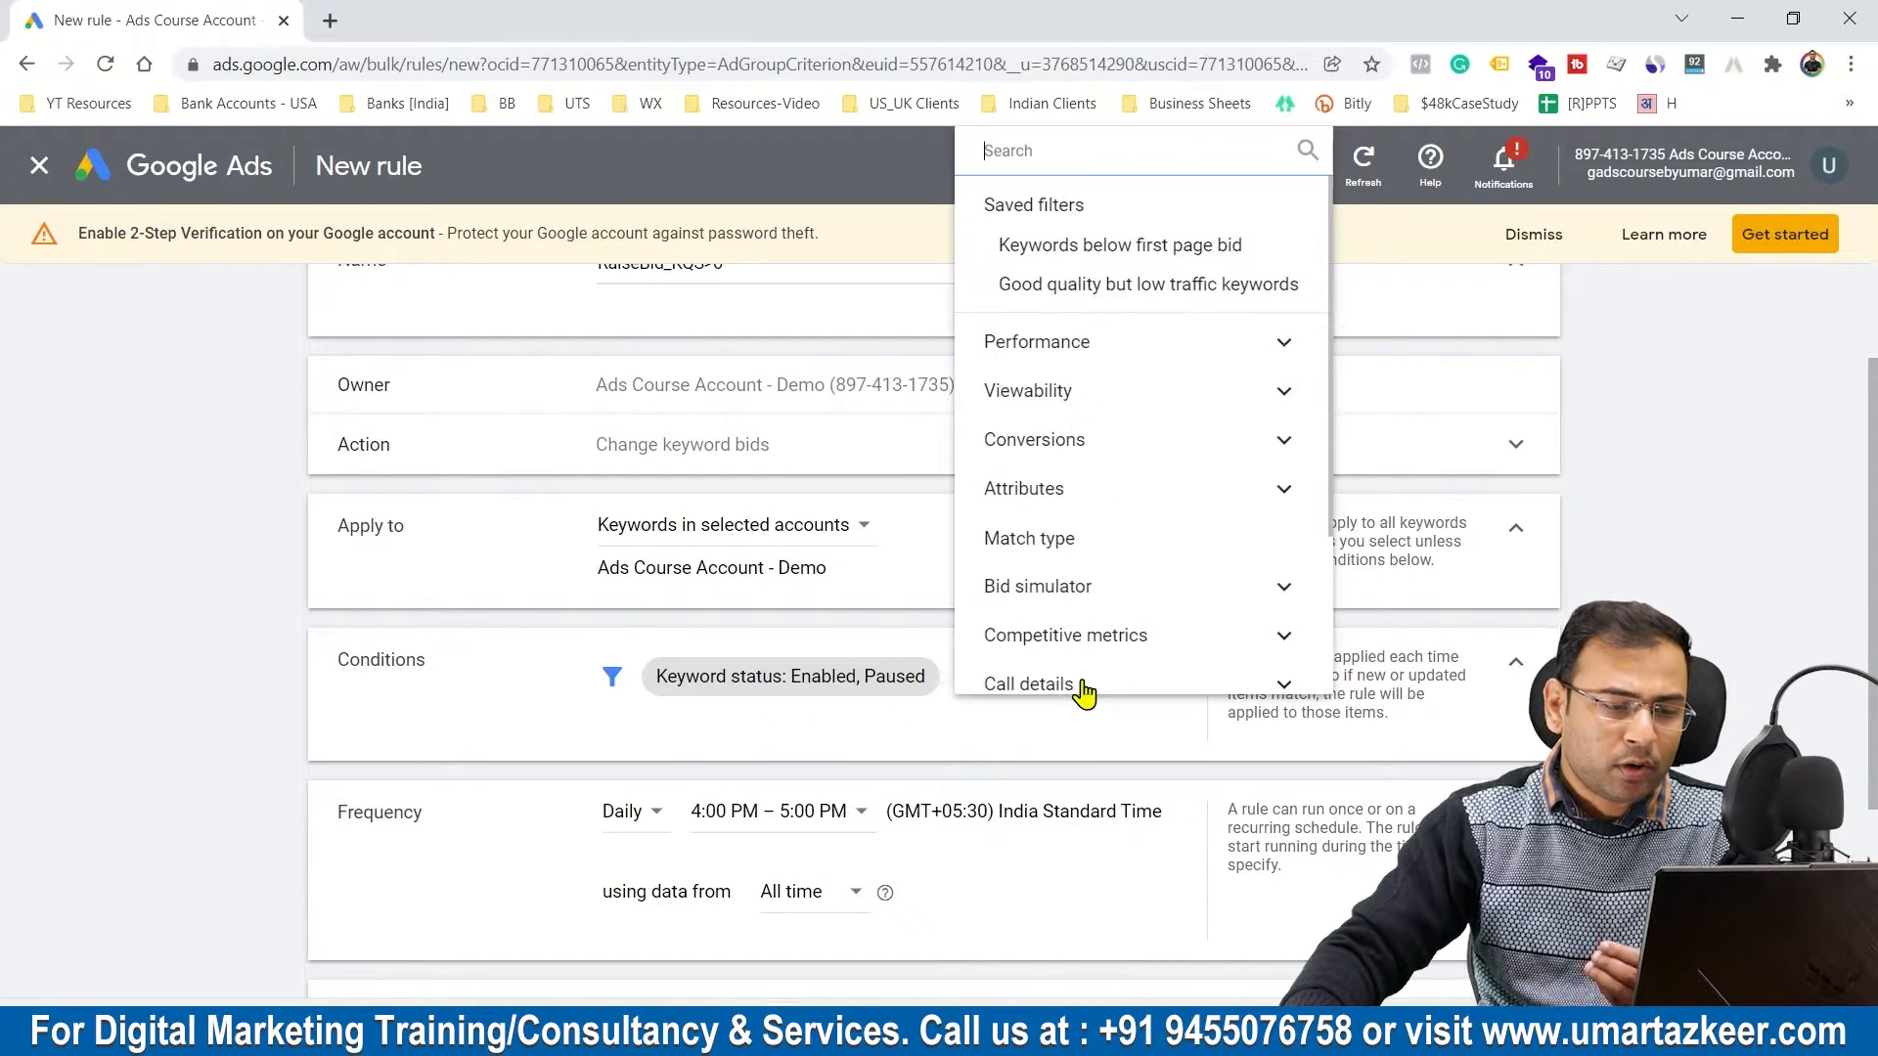
{"action": "type", "text": "Keywod"}
{"action": "key", "text": "BackSpace"}
{"action": "key", "text": "BackSpace"}
{"action": "key", "text": "BackSpace"}
{"action": "key", "text": "BackSpace"}
{"action": "key", "text": "BackSpace"}
{"action": "key", "text": "BackSpace"}
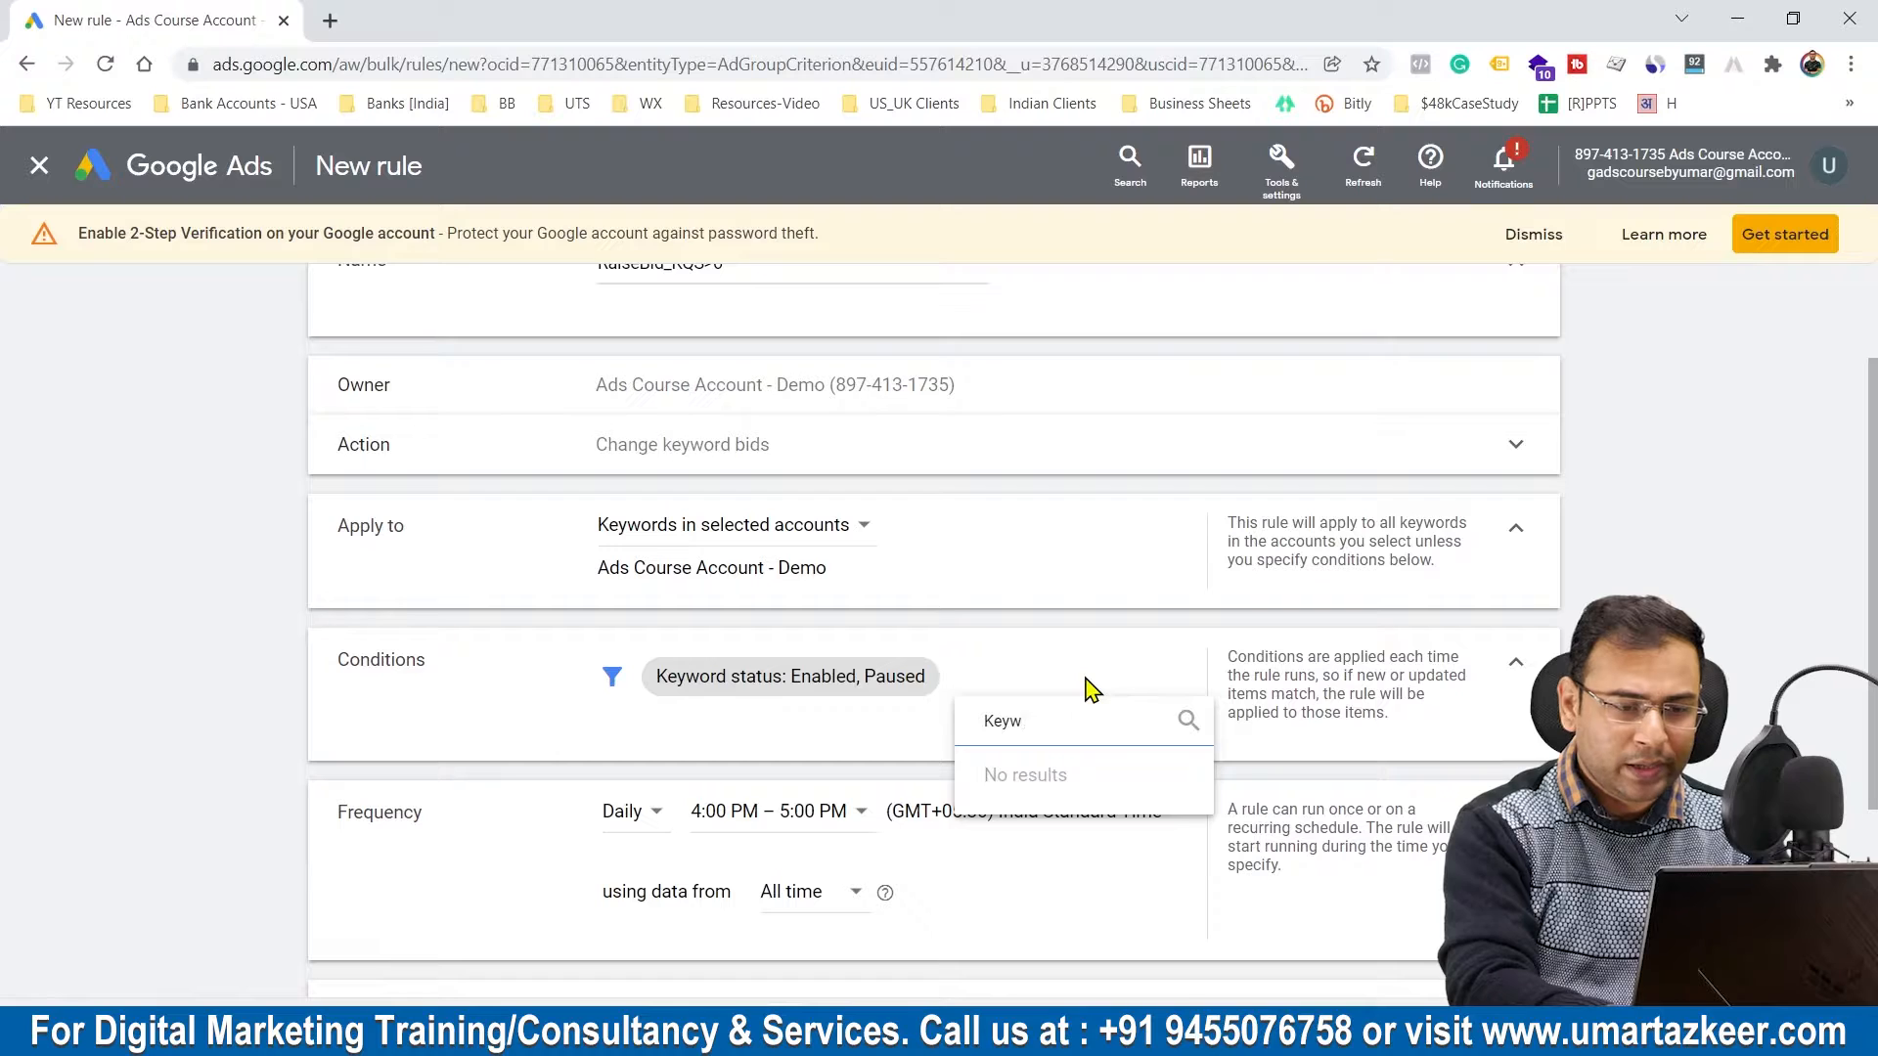
{"action": "type", "text": "Qual"}
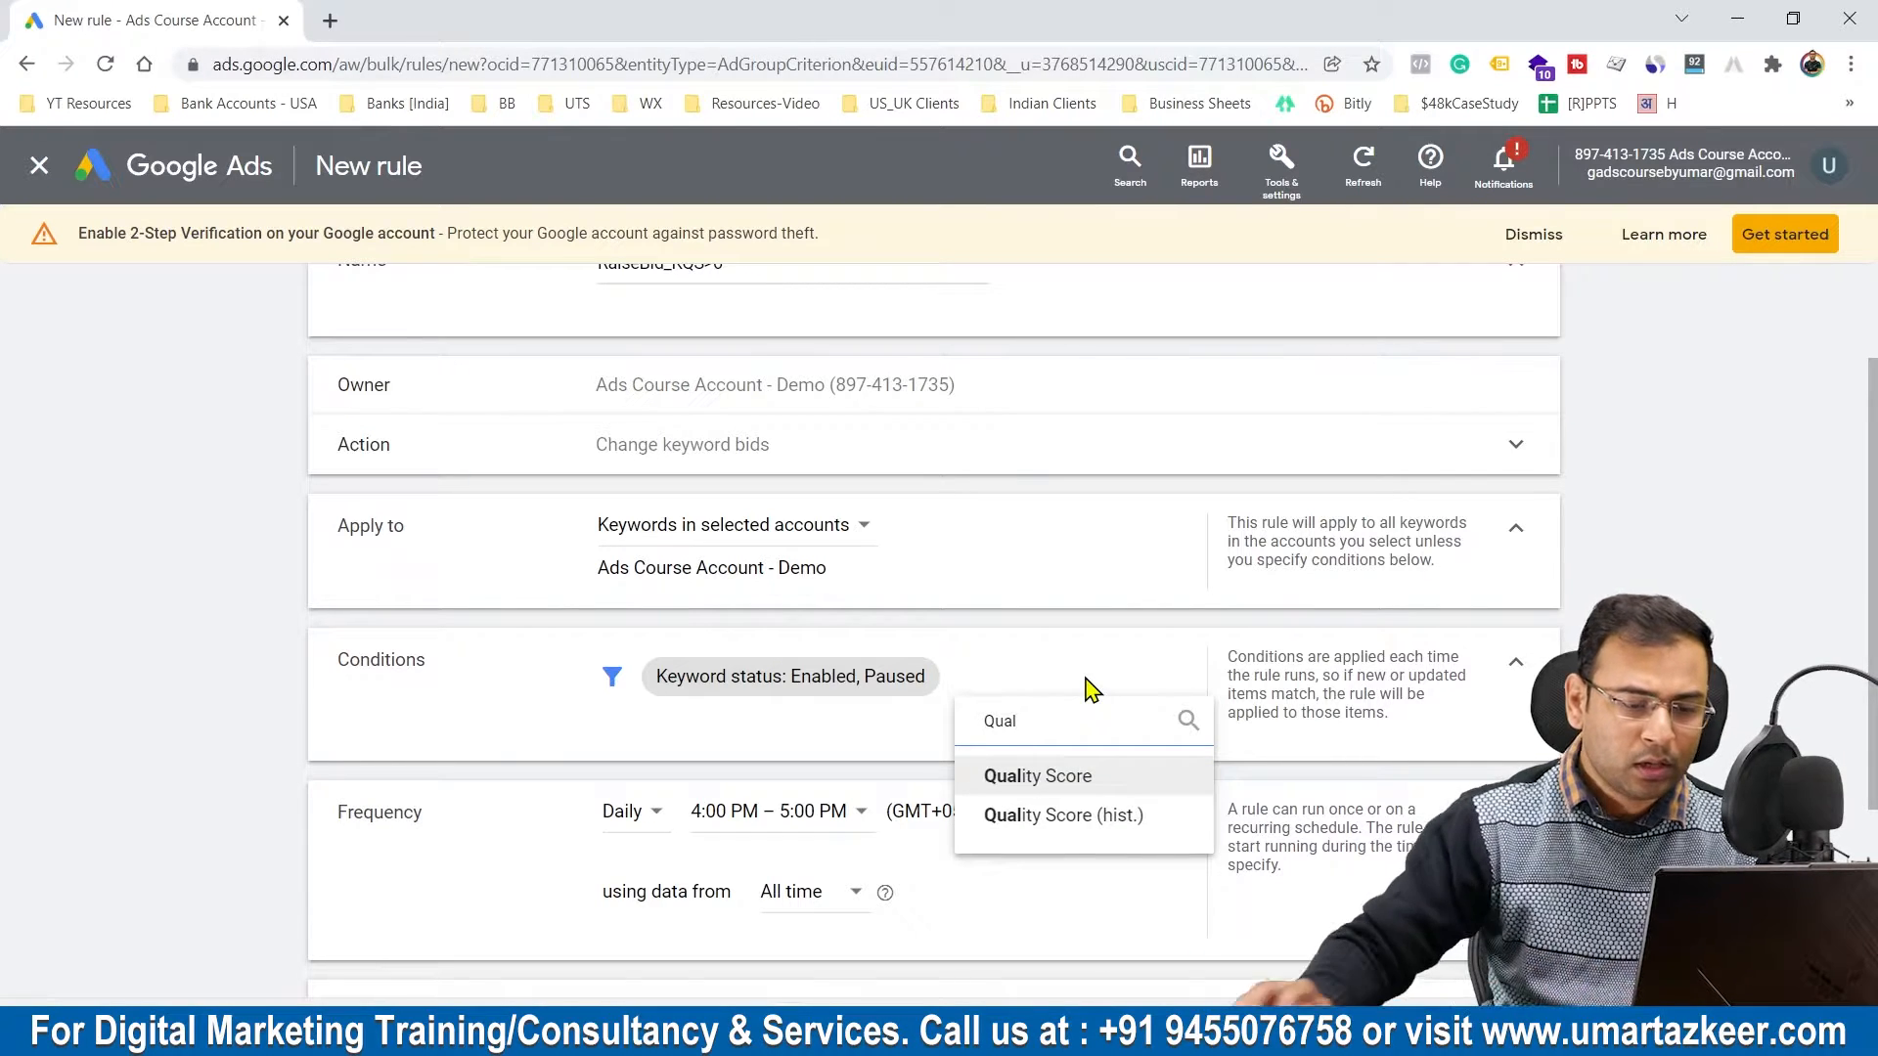
{"action": "left_click", "coordinate": [1070, 776]}
{"action": "left_click", "coordinate": [1007, 814]}
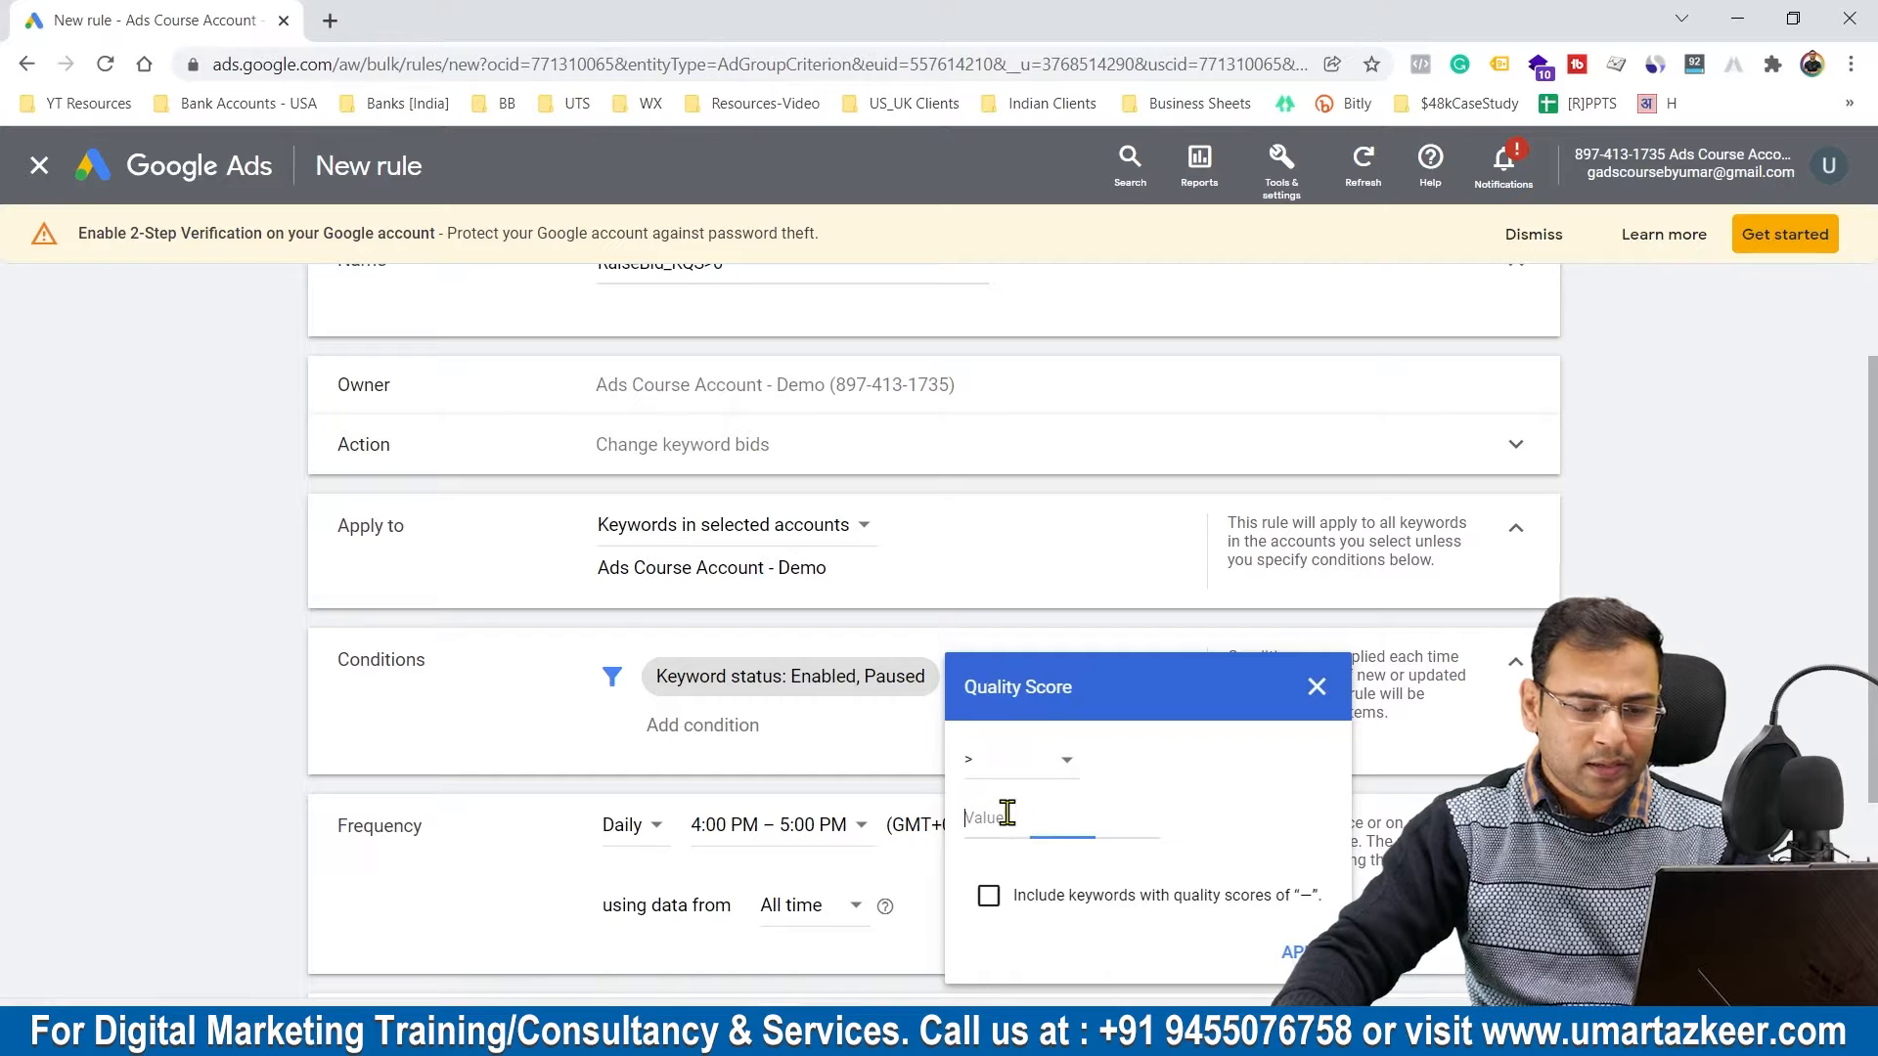
{"action": "left_click", "coordinate": [1012, 768]}
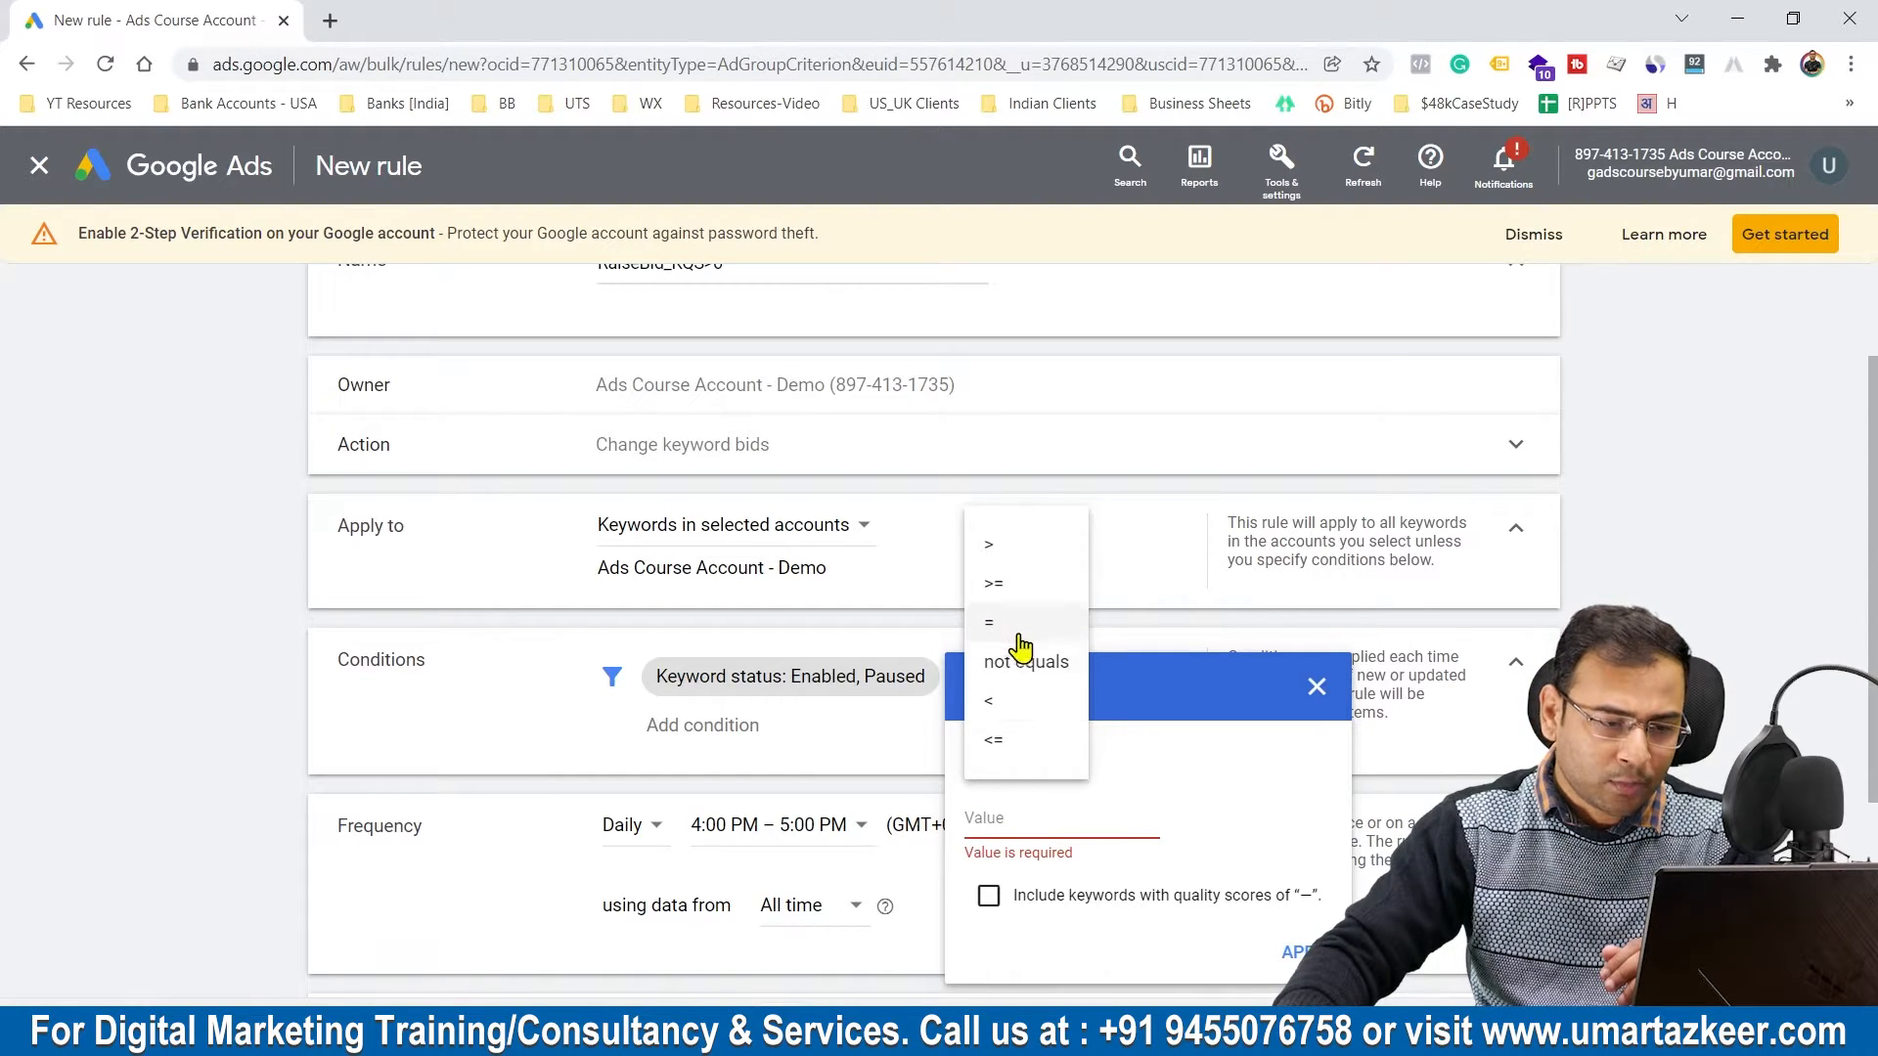
{"action": "left_click", "coordinate": [1027, 582]}
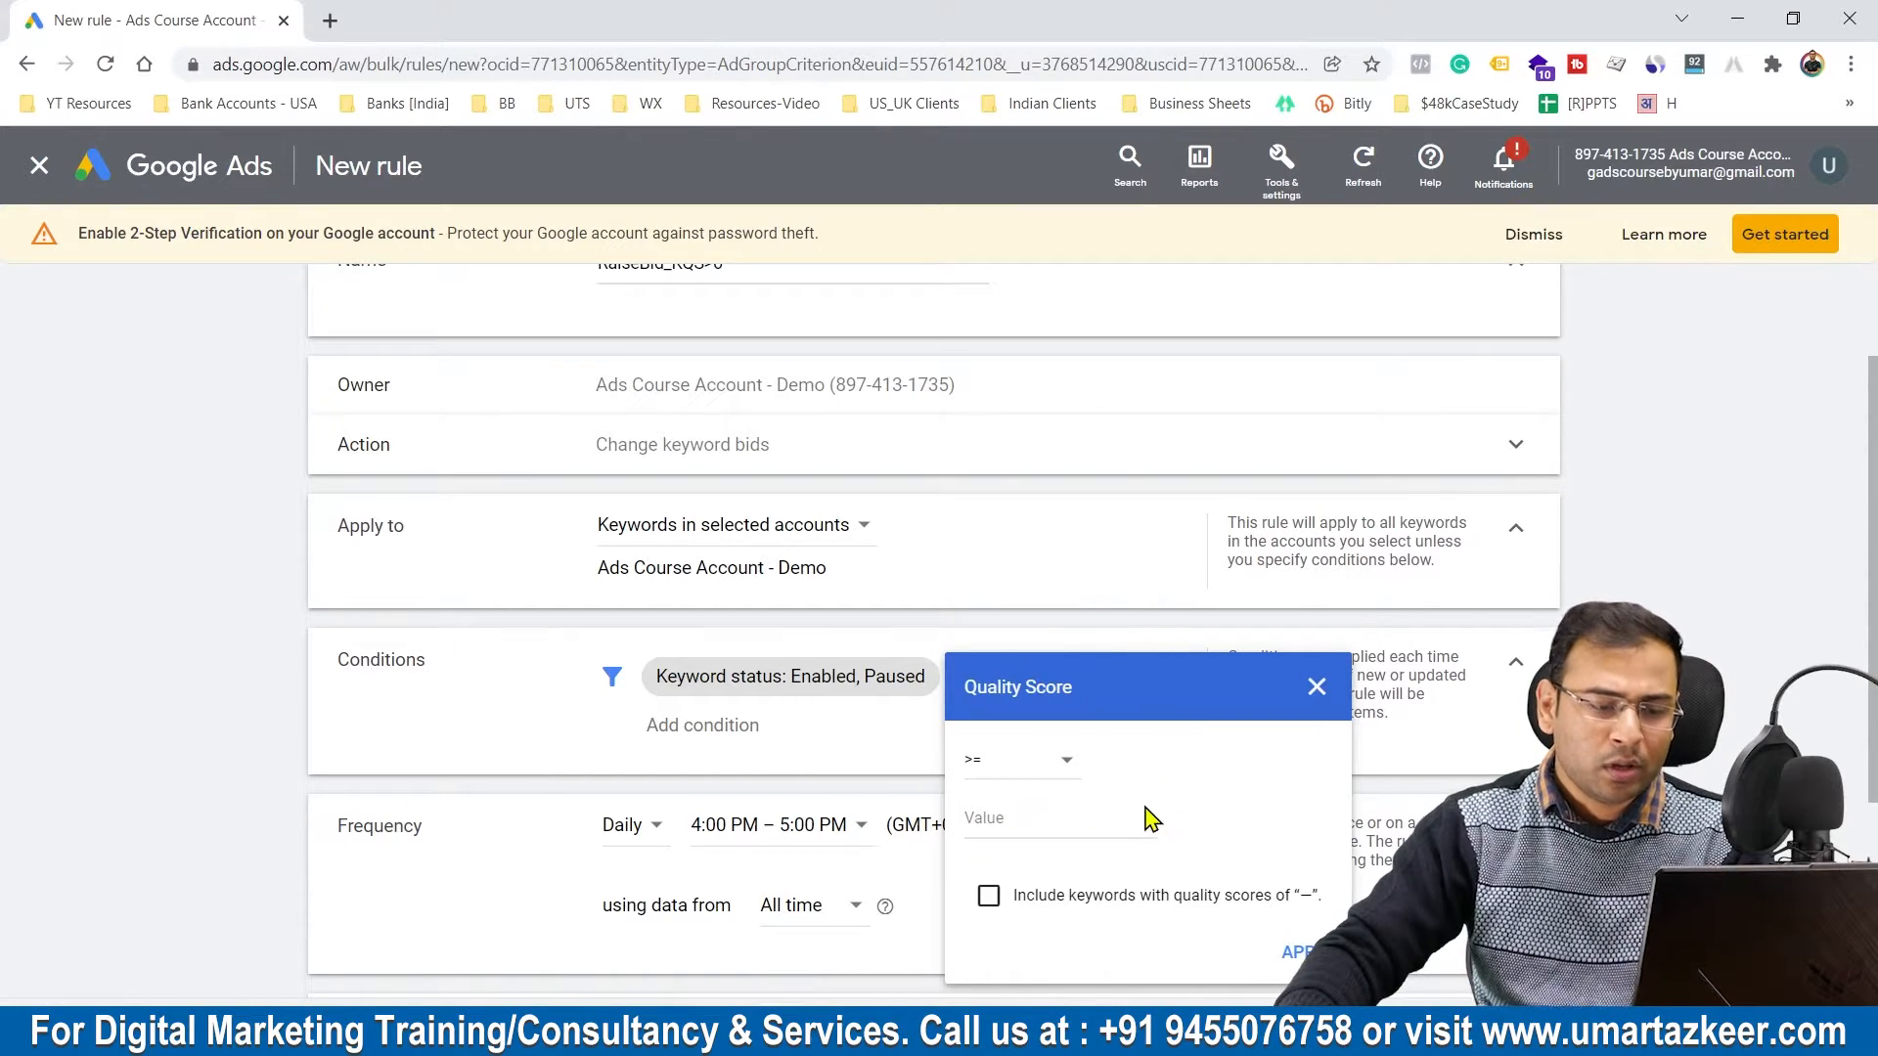
{"action": "left_click", "coordinate": [1013, 819]}
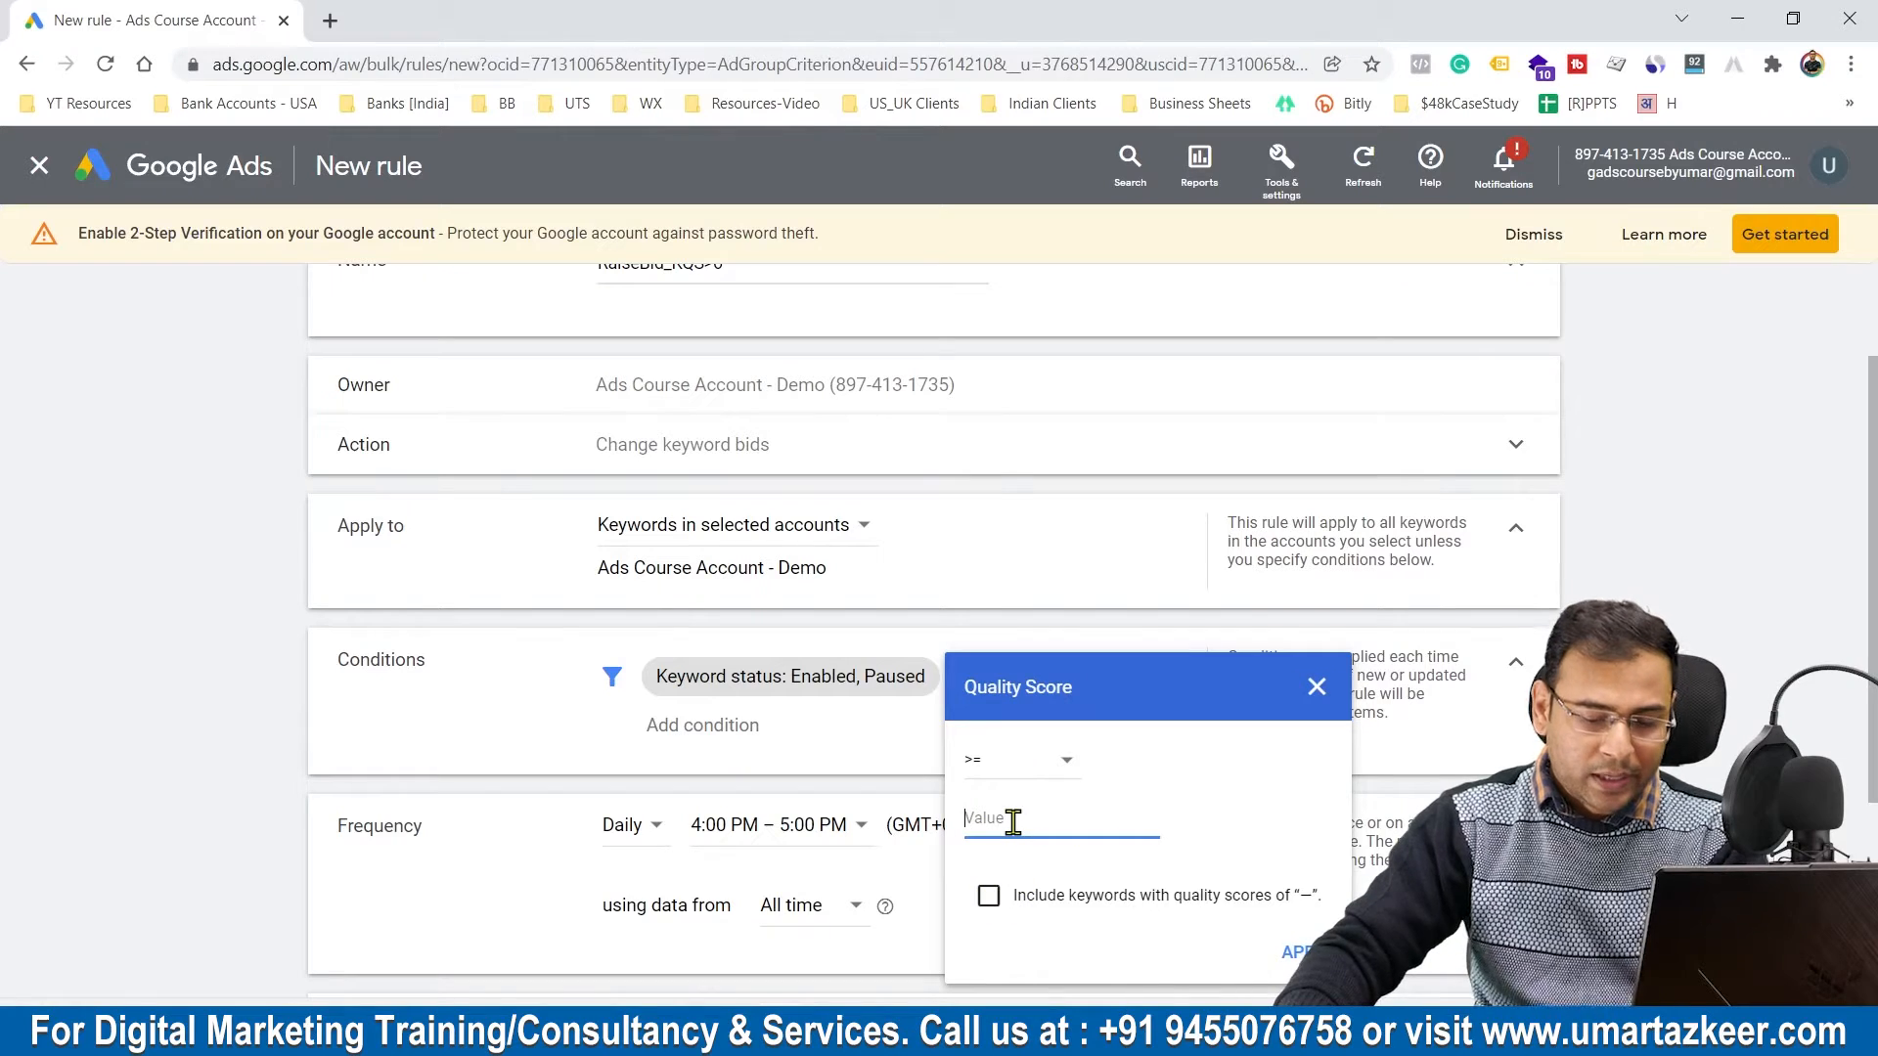
{"action": "type", "text": "6"}
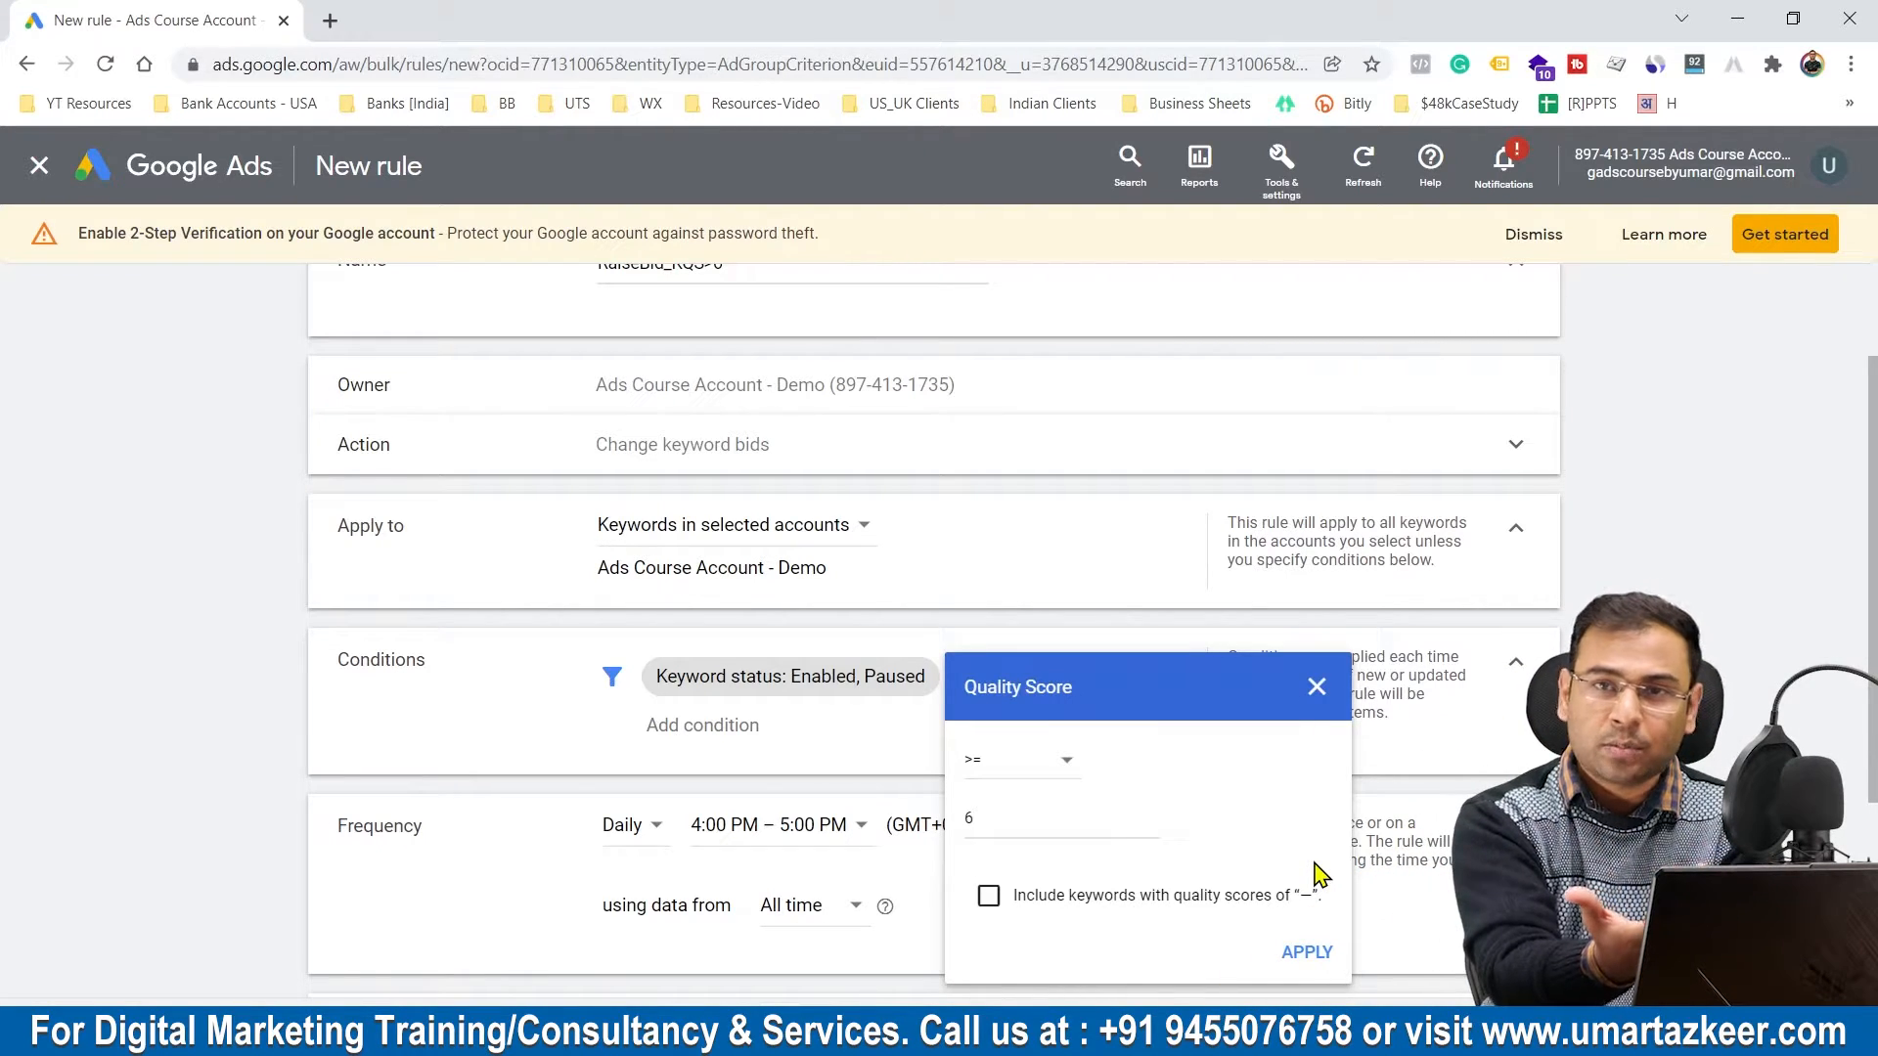
{"action": "left_click", "coordinate": [1302, 949]}
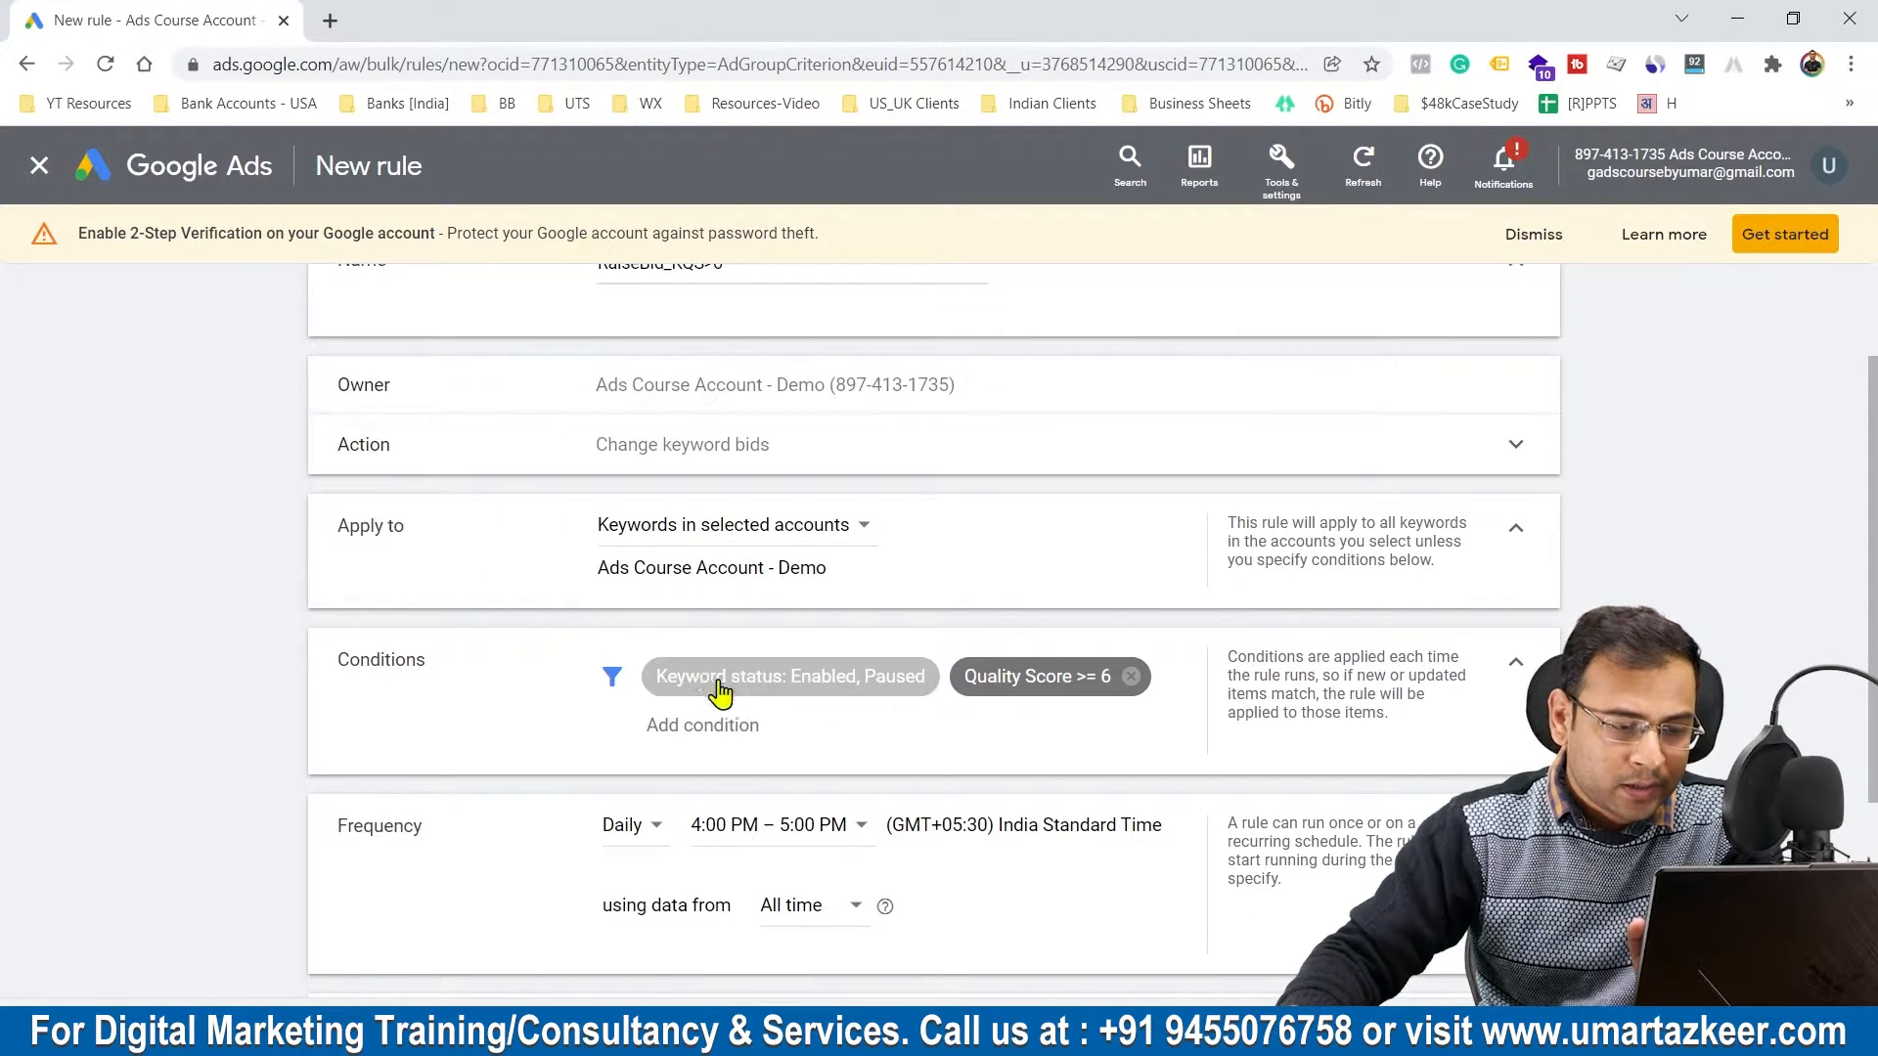
{"action": "left_click", "coordinate": [874, 693]}
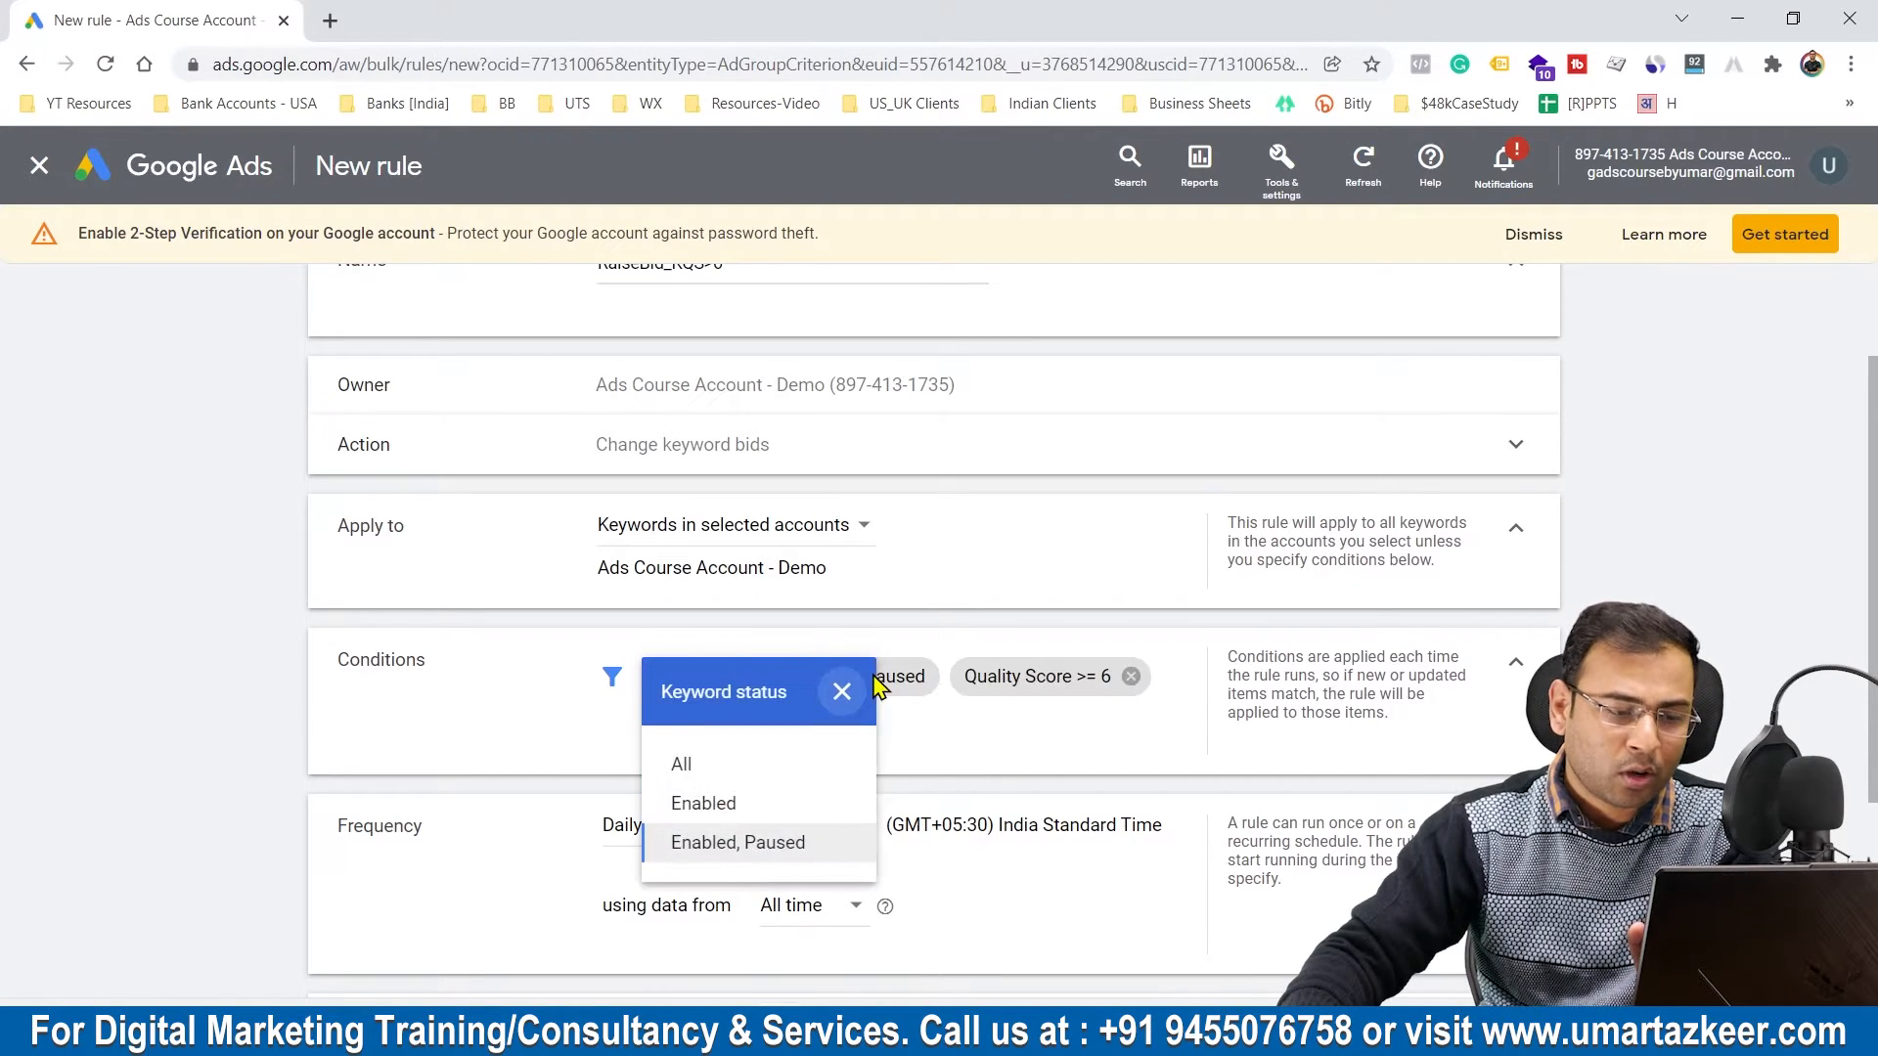
{"action": "left_click", "coordinate": [733, 807]}
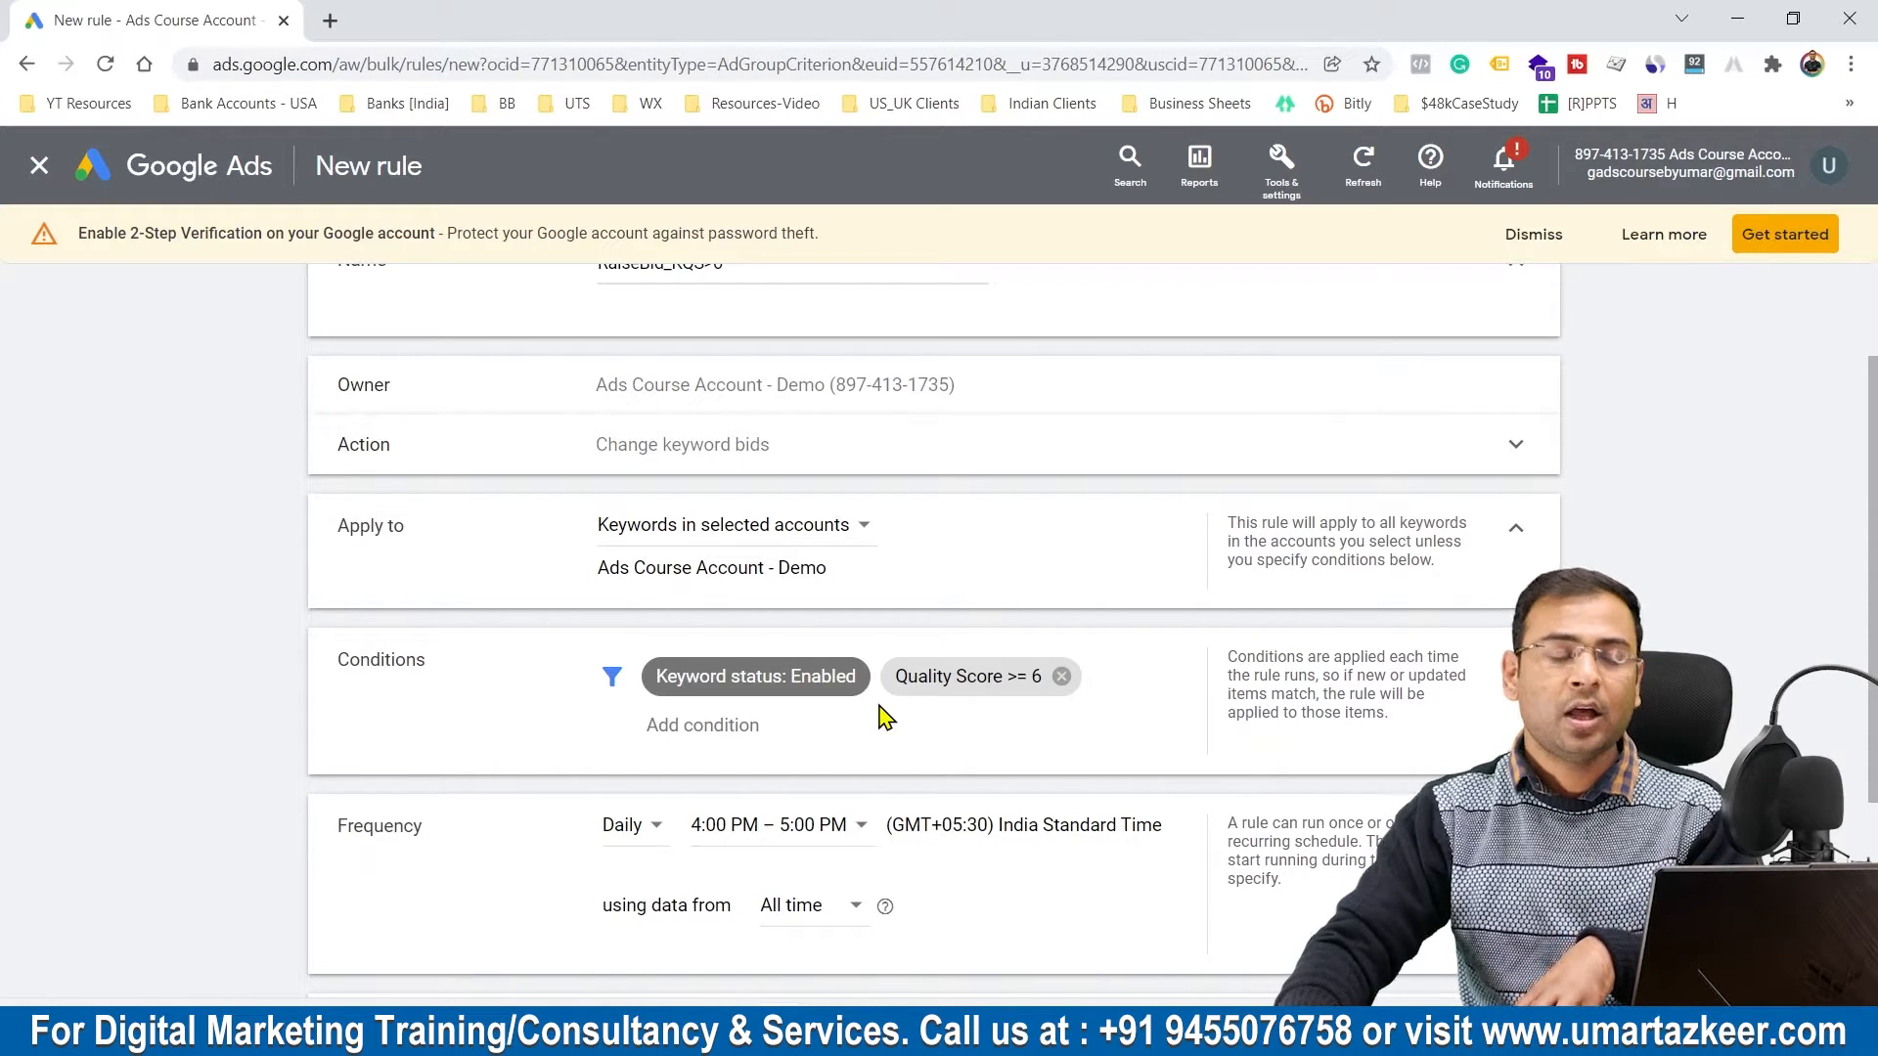
Step: Schedule the rule to run daily between 9:00 AM and 10:00 AM and save it
{"action": "scroll", "coordinate": [849, 719], "scroll_direction": "down", "scroll_amount": 3}
{"action": "left_click", "coordinate": [651, 537]}
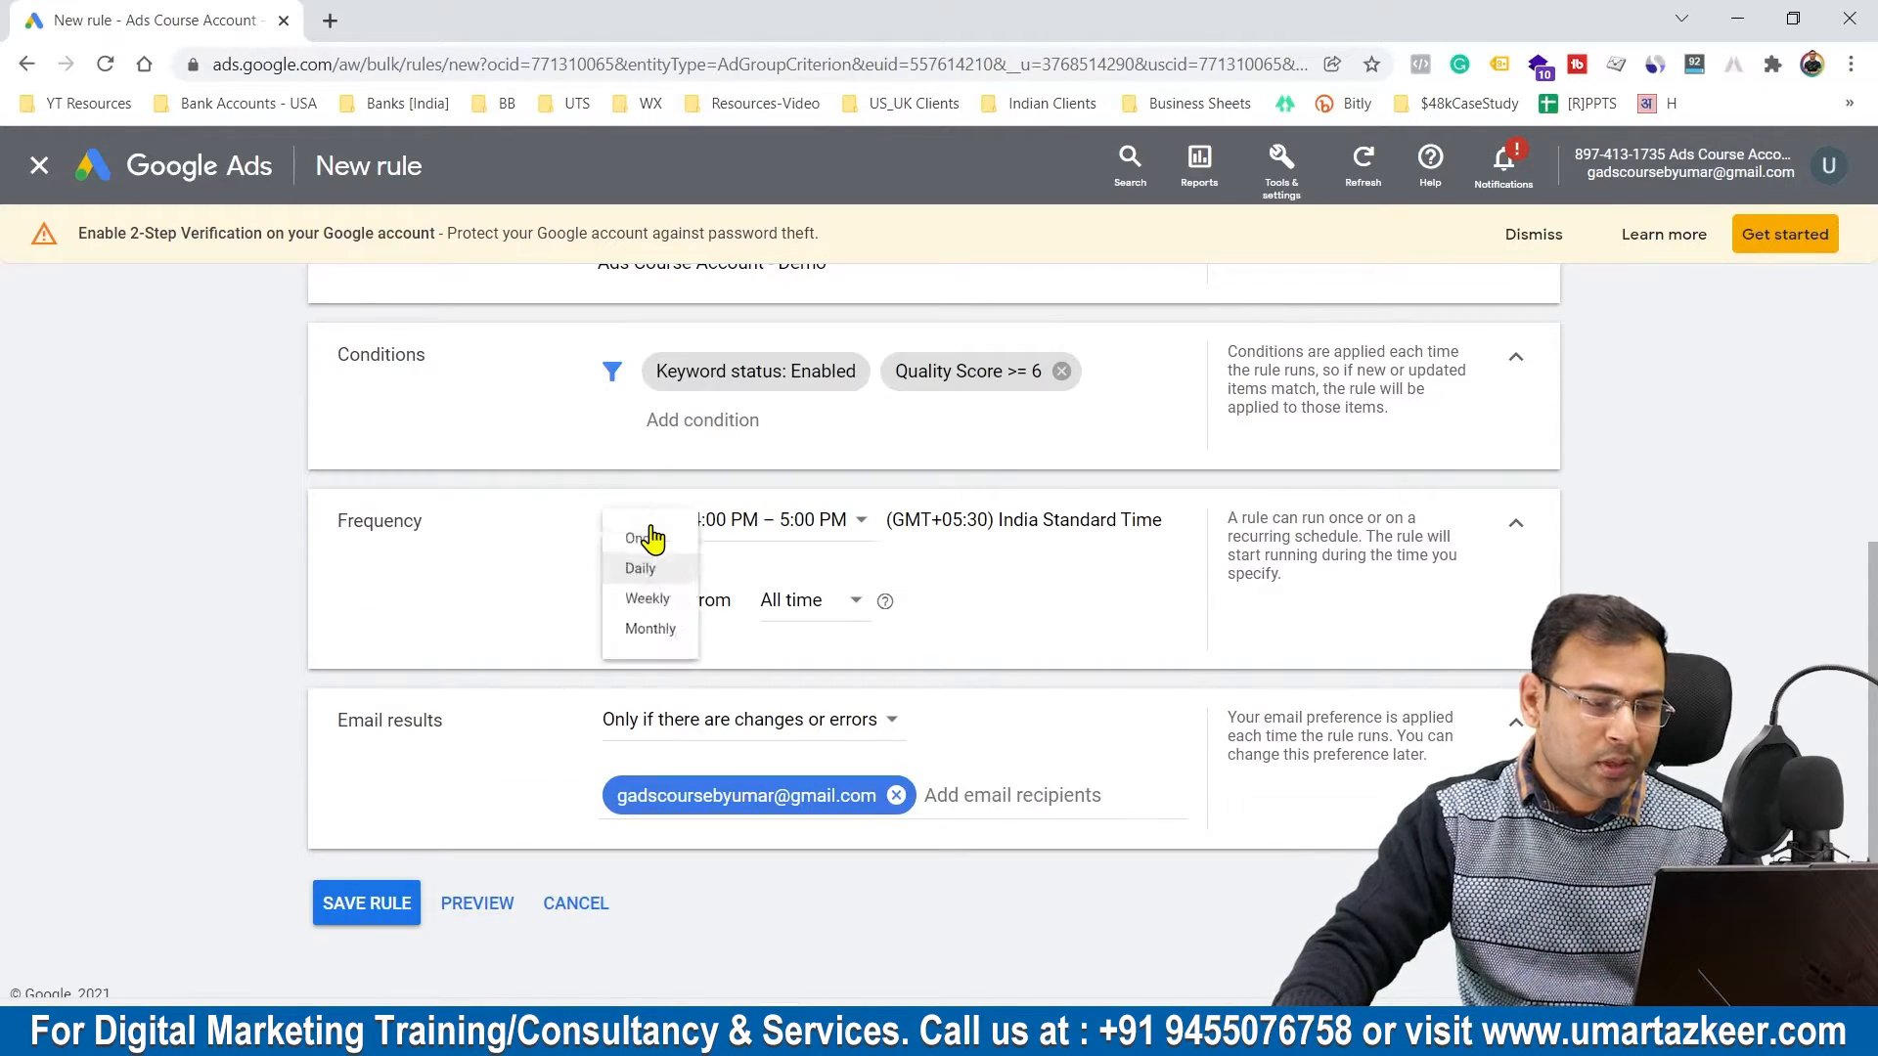
{"action": "left_click", "coordinate": [645, 570]}
{"action": "left_click", "coordinate": [826, 533]}
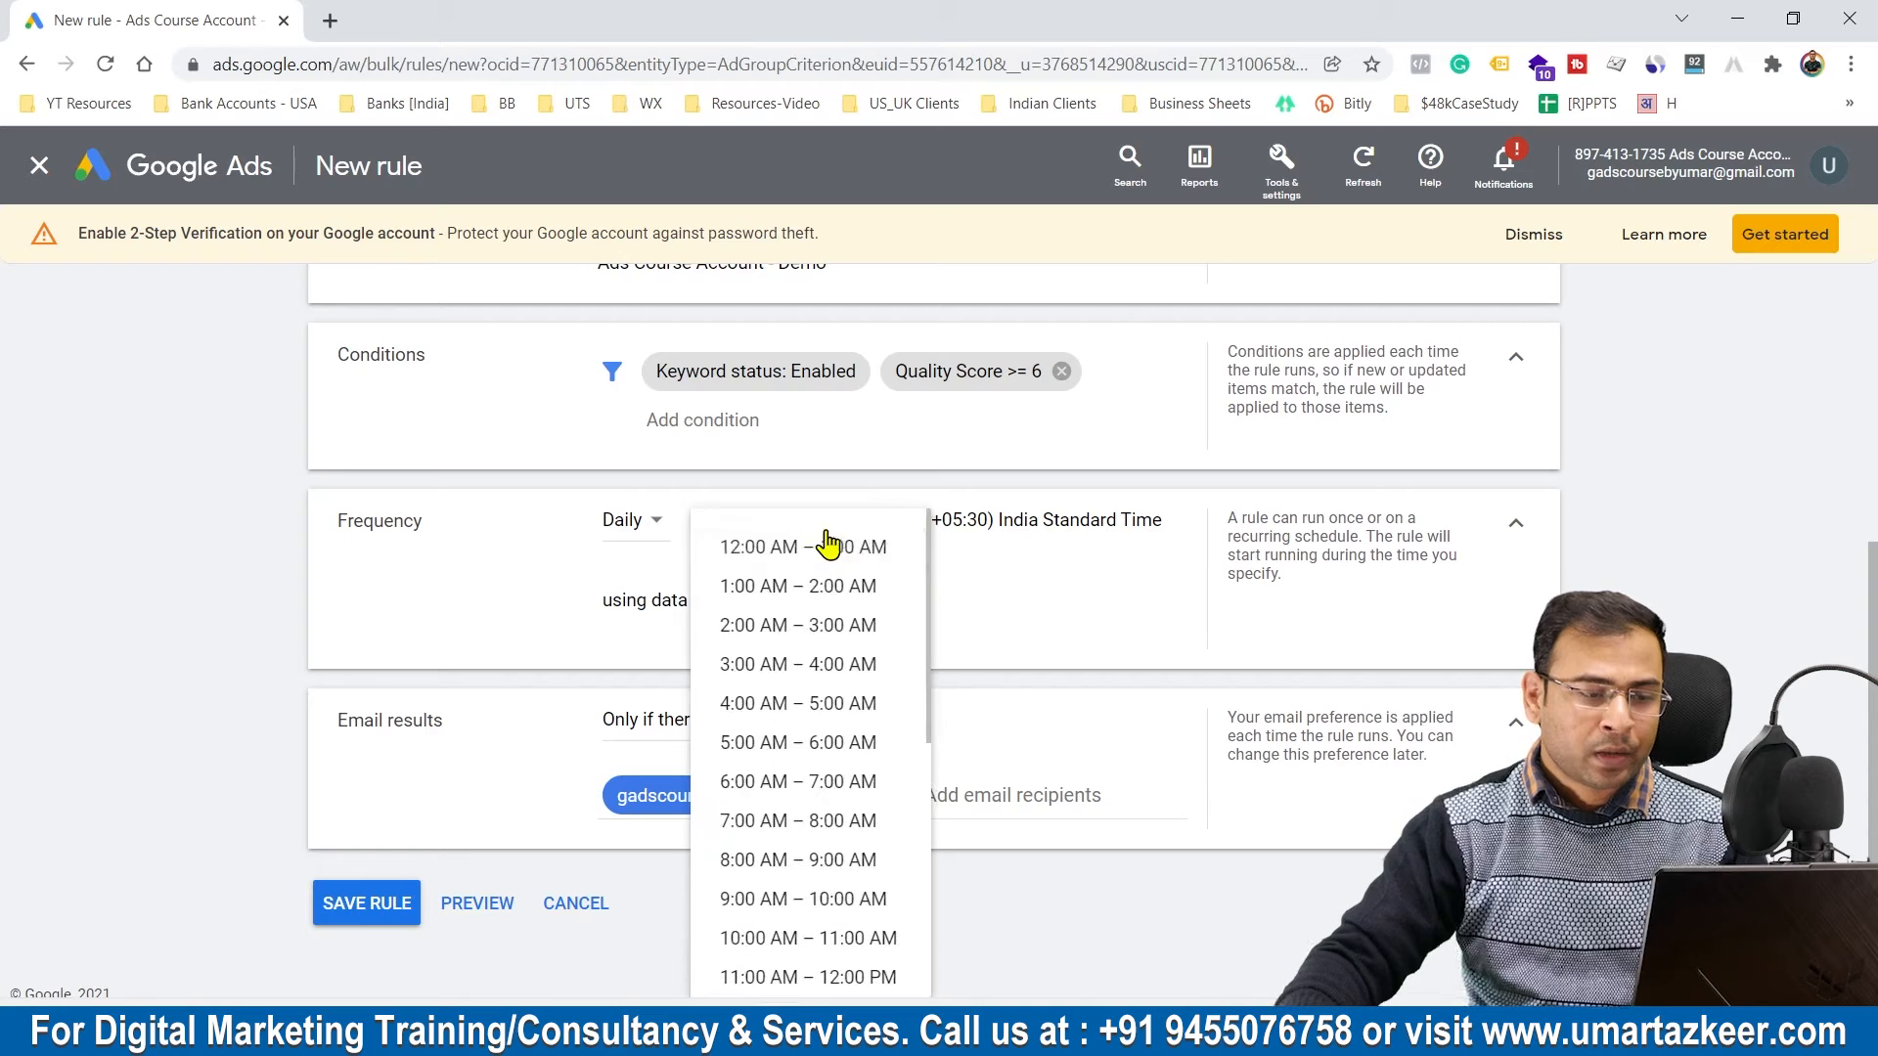
{"action": "scroll", "coordinate": [861, 763], "scroll_direction": "down", "scroll_amount": 3}
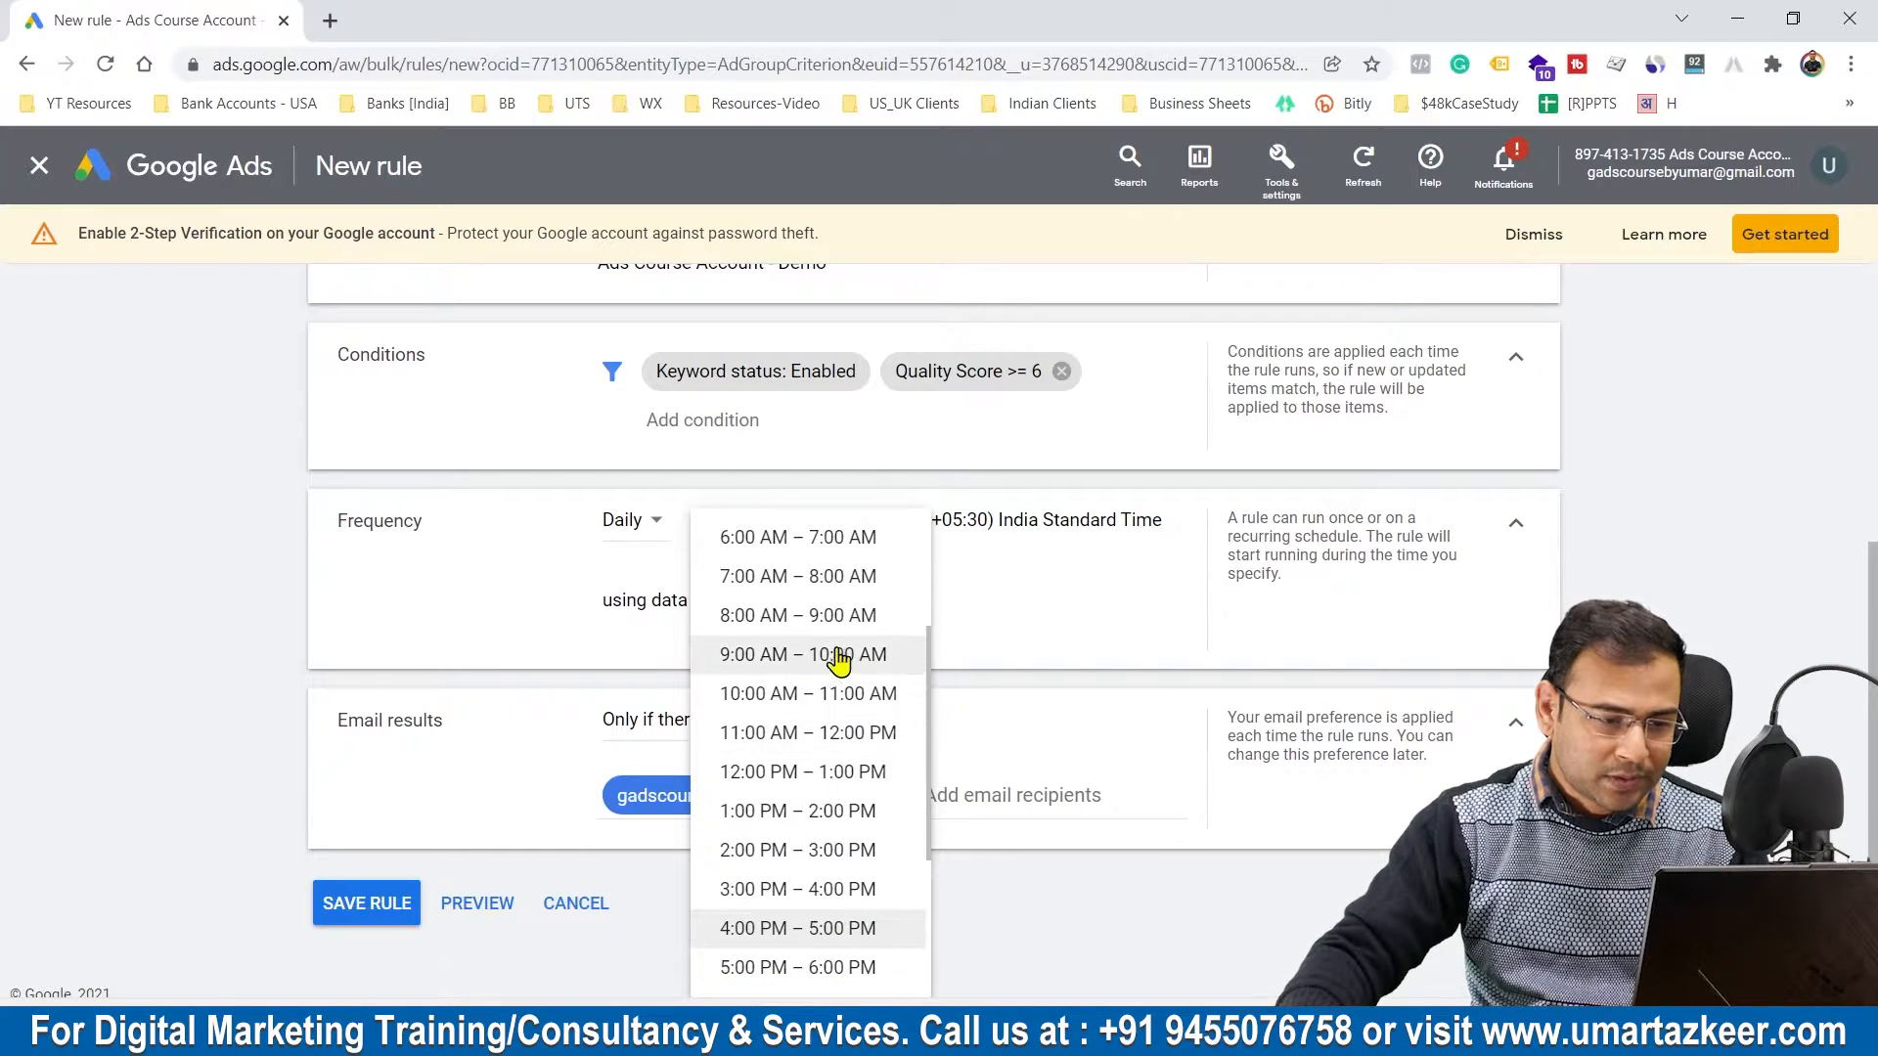
{"action": "left_click", "coordinate": [838, 663]}
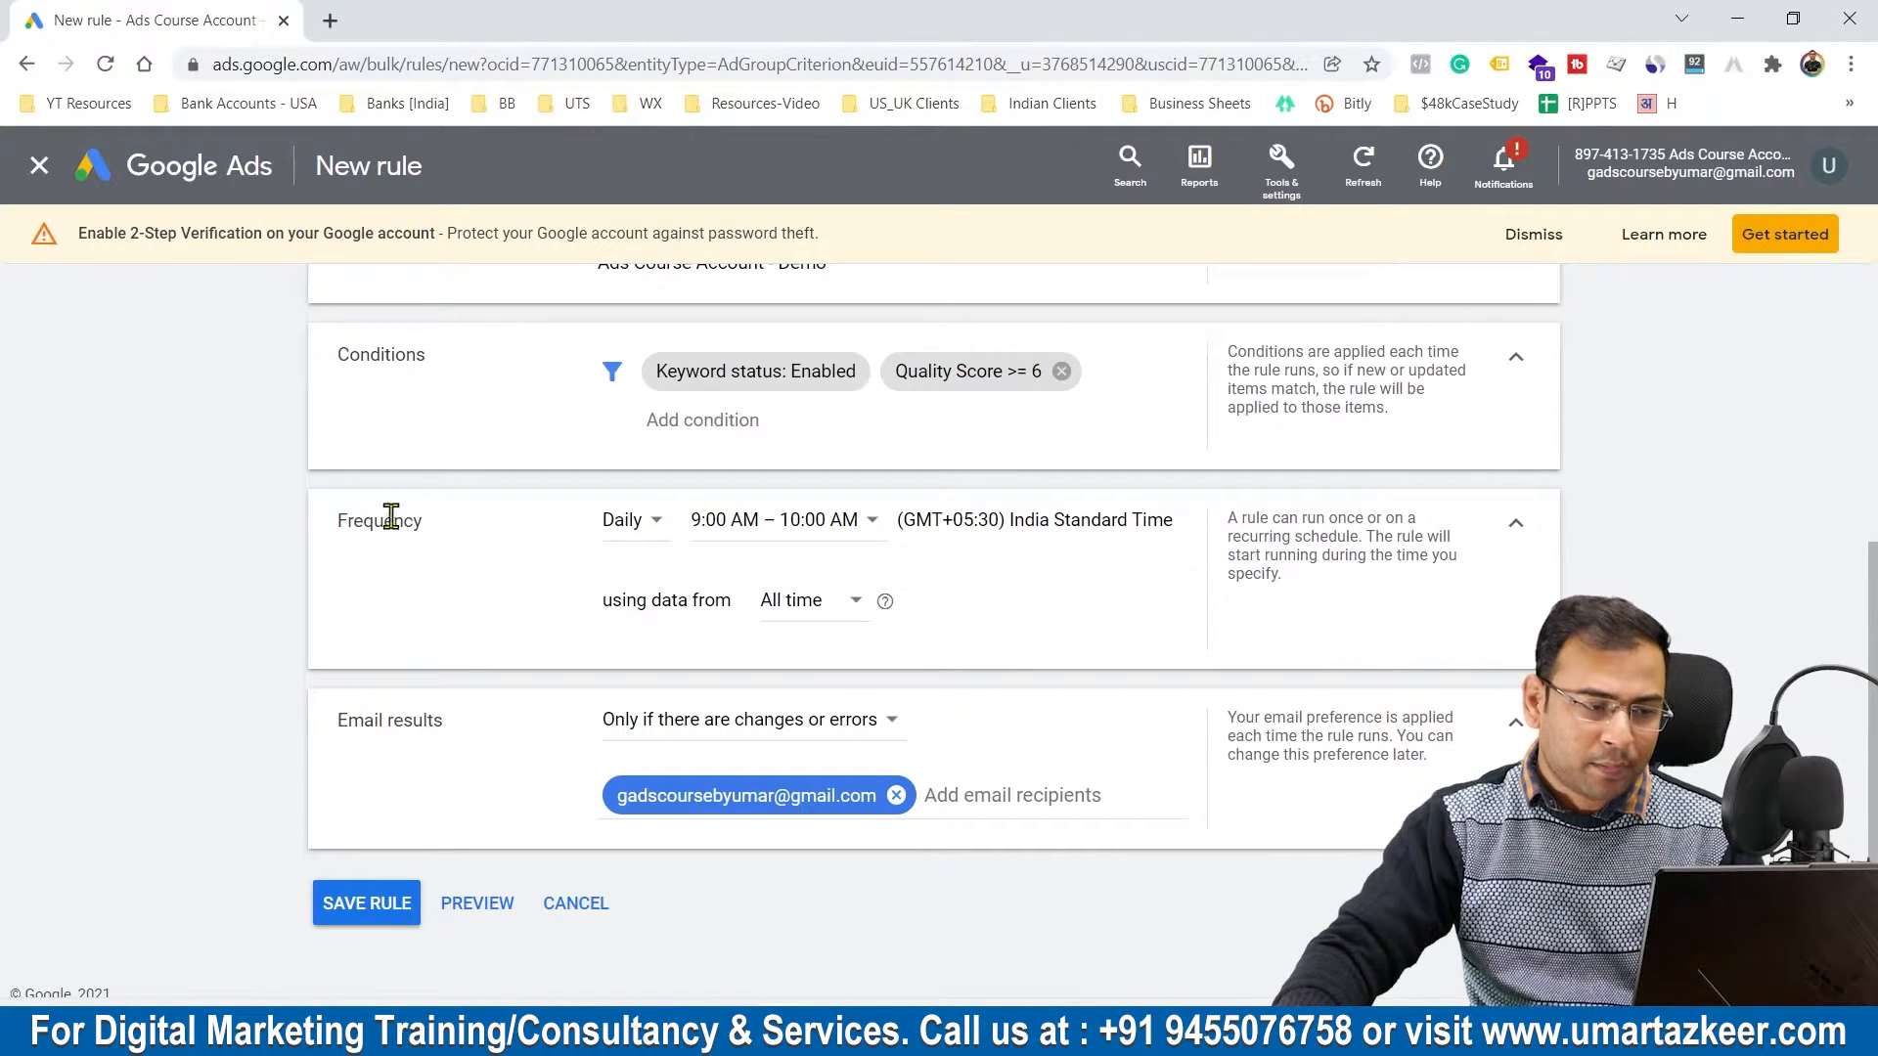
{"action": "left_click", "coordinate": [391, 901]}
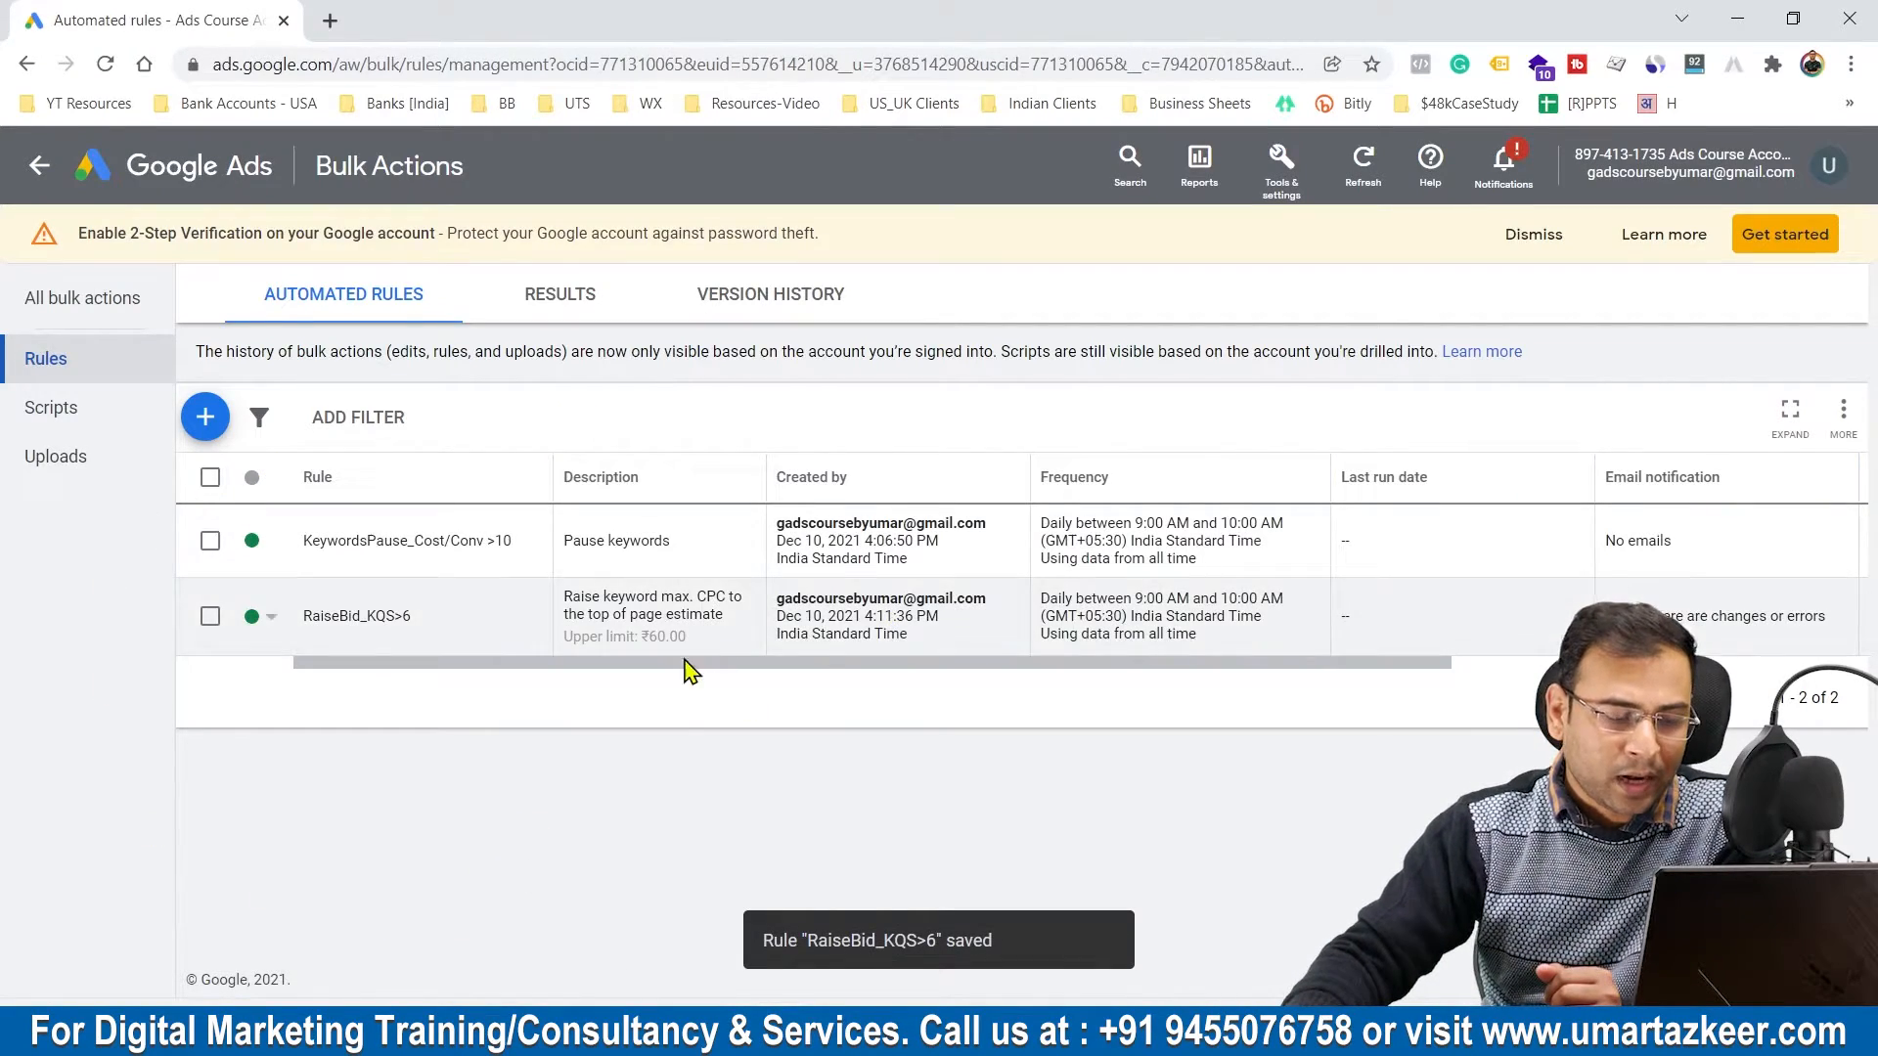
{"action": "mouse_move", "coordinate": [685, 663]}
{"action": "left_mouse_down"}
{"action": "mouse_move", "coordinate": [995, 667]}
{"action": "mouse_move", "coordinate": [691, 669]}
{"action": "left_mouse_up"}
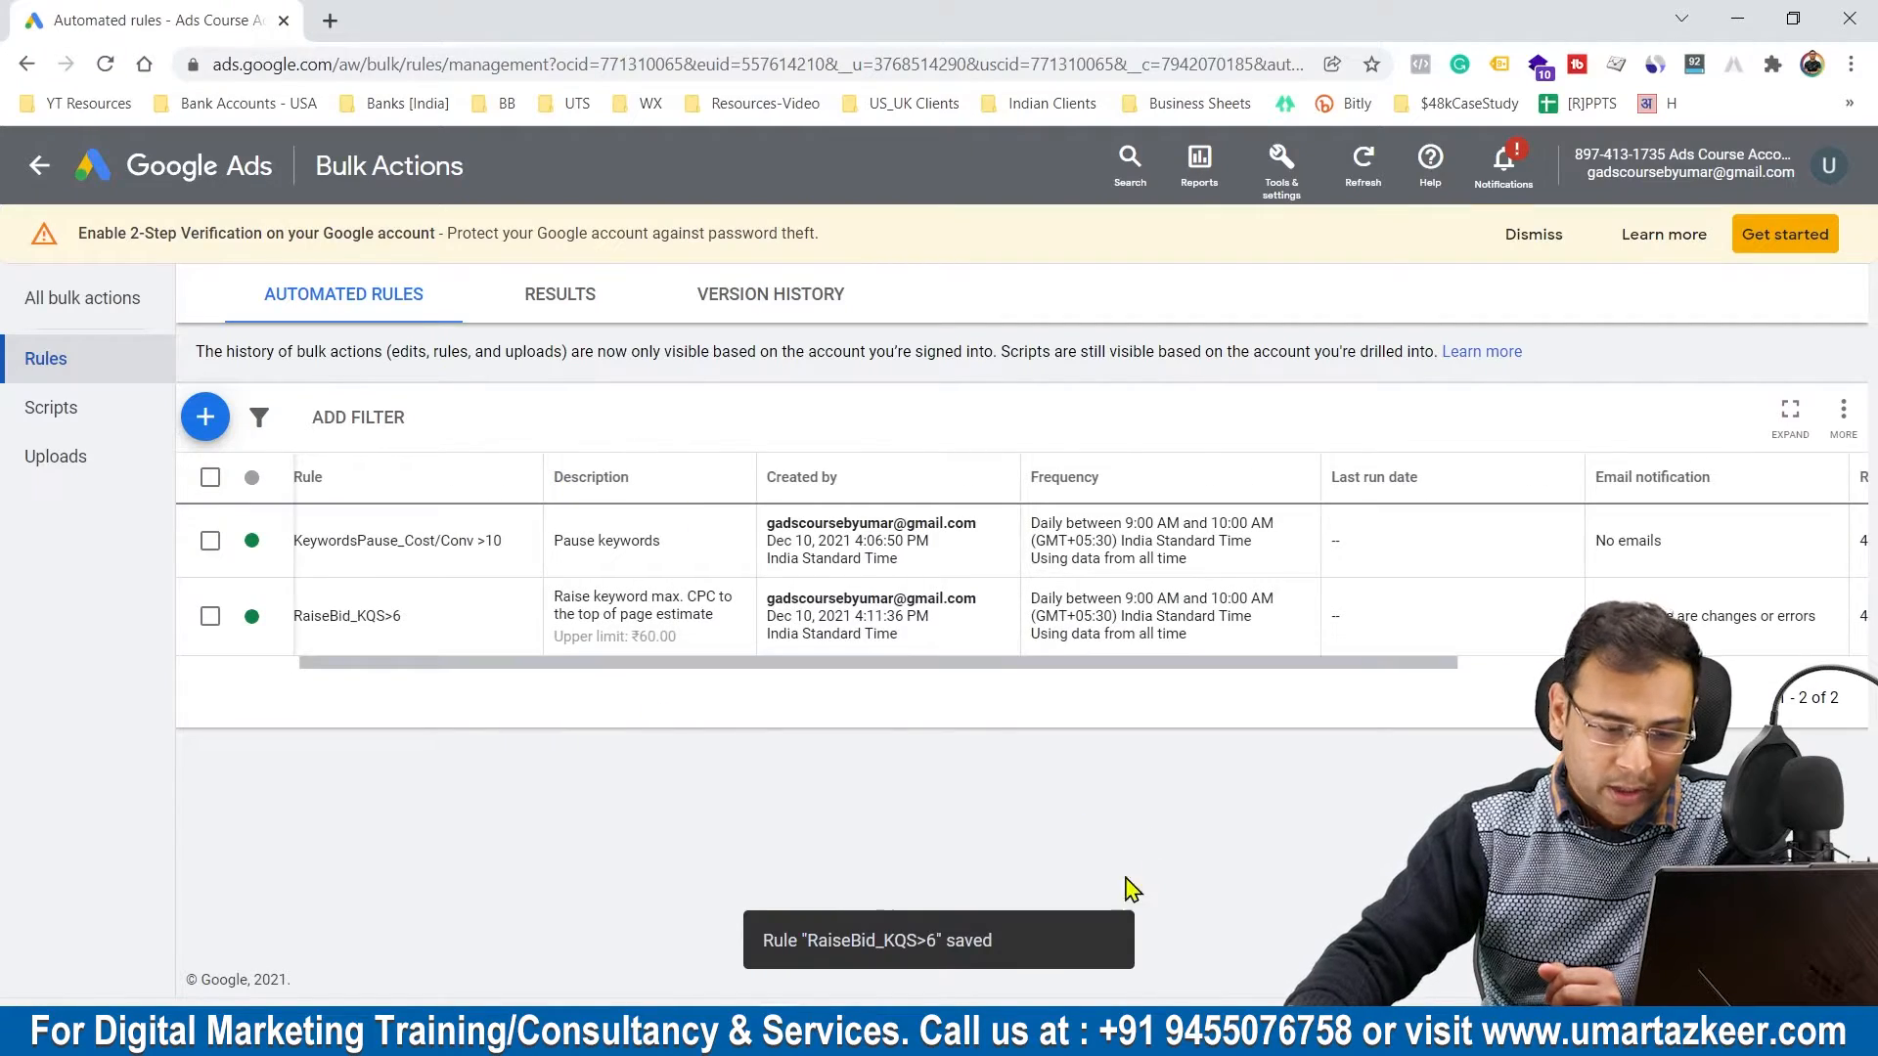
{"action": "left_click", "coordinate": [1234, 832]}
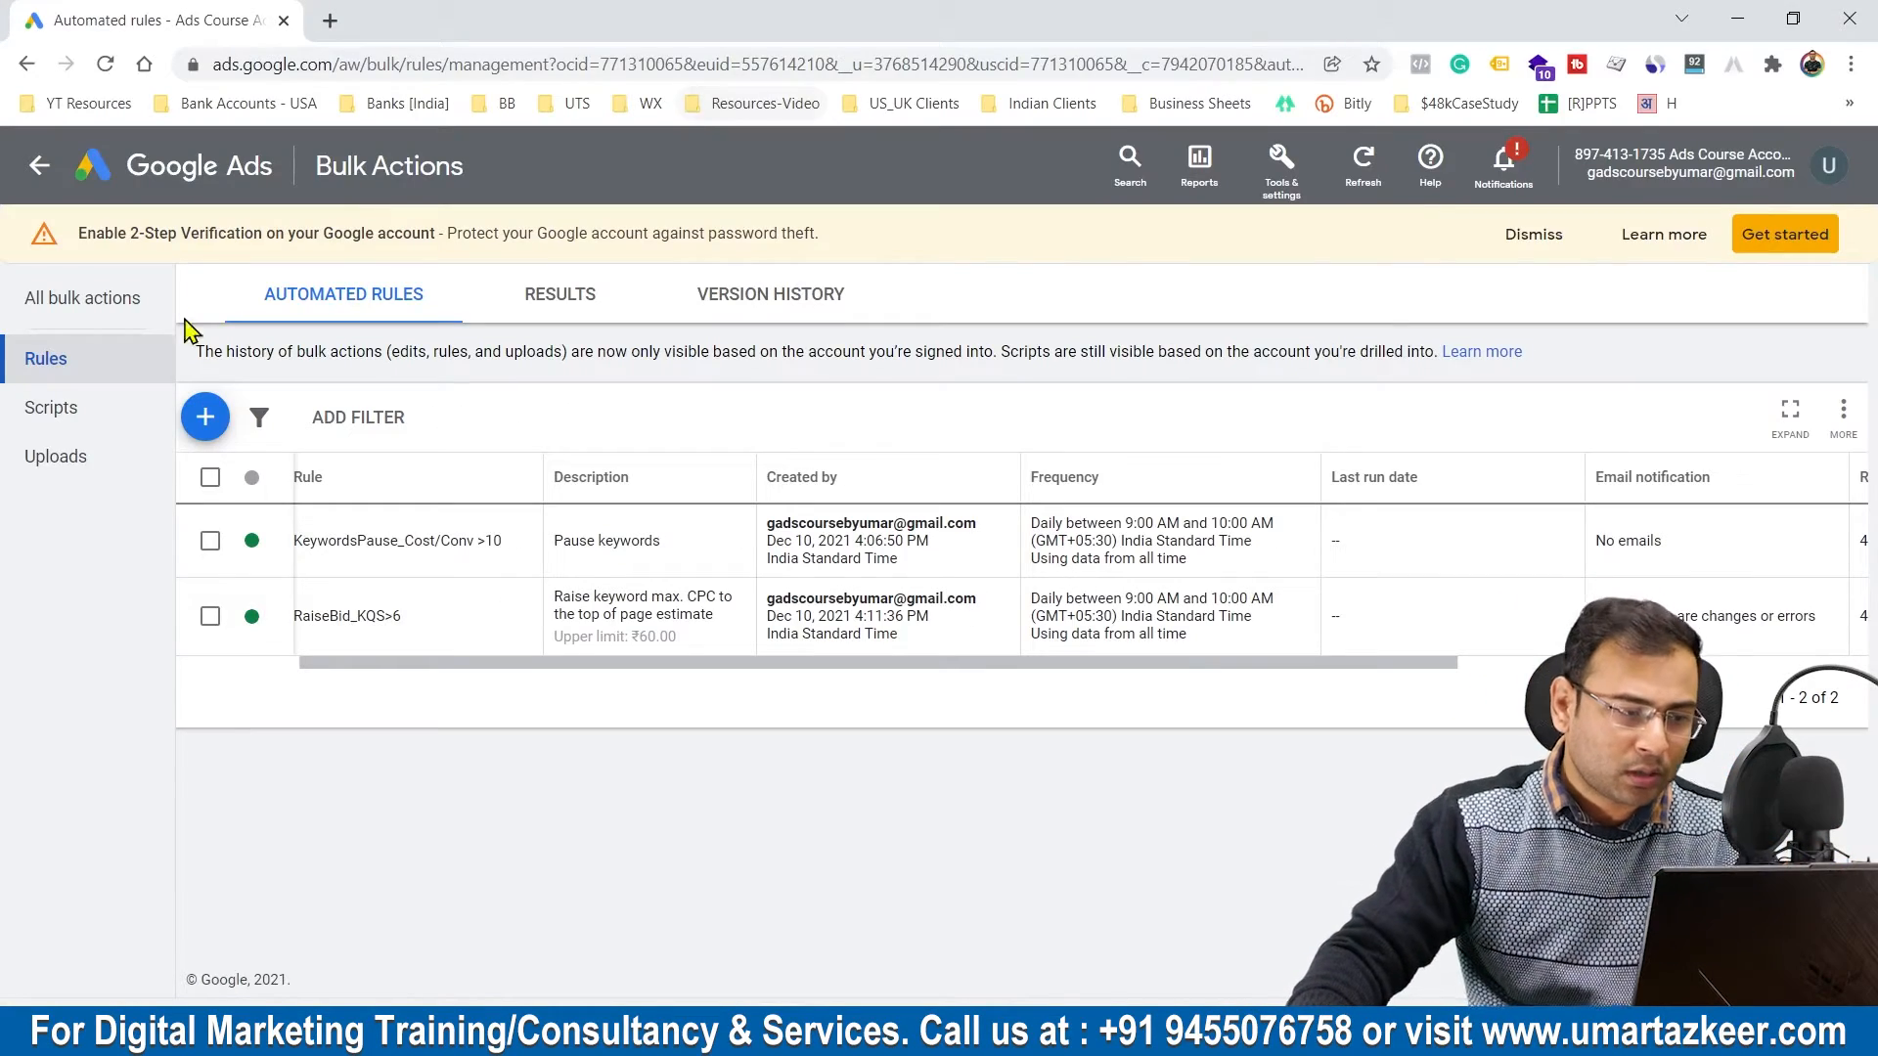
Step: Start a new campaign rule and name it "StartC_Sat"
{"action": "left_click", "coordinate": [220, 422]}
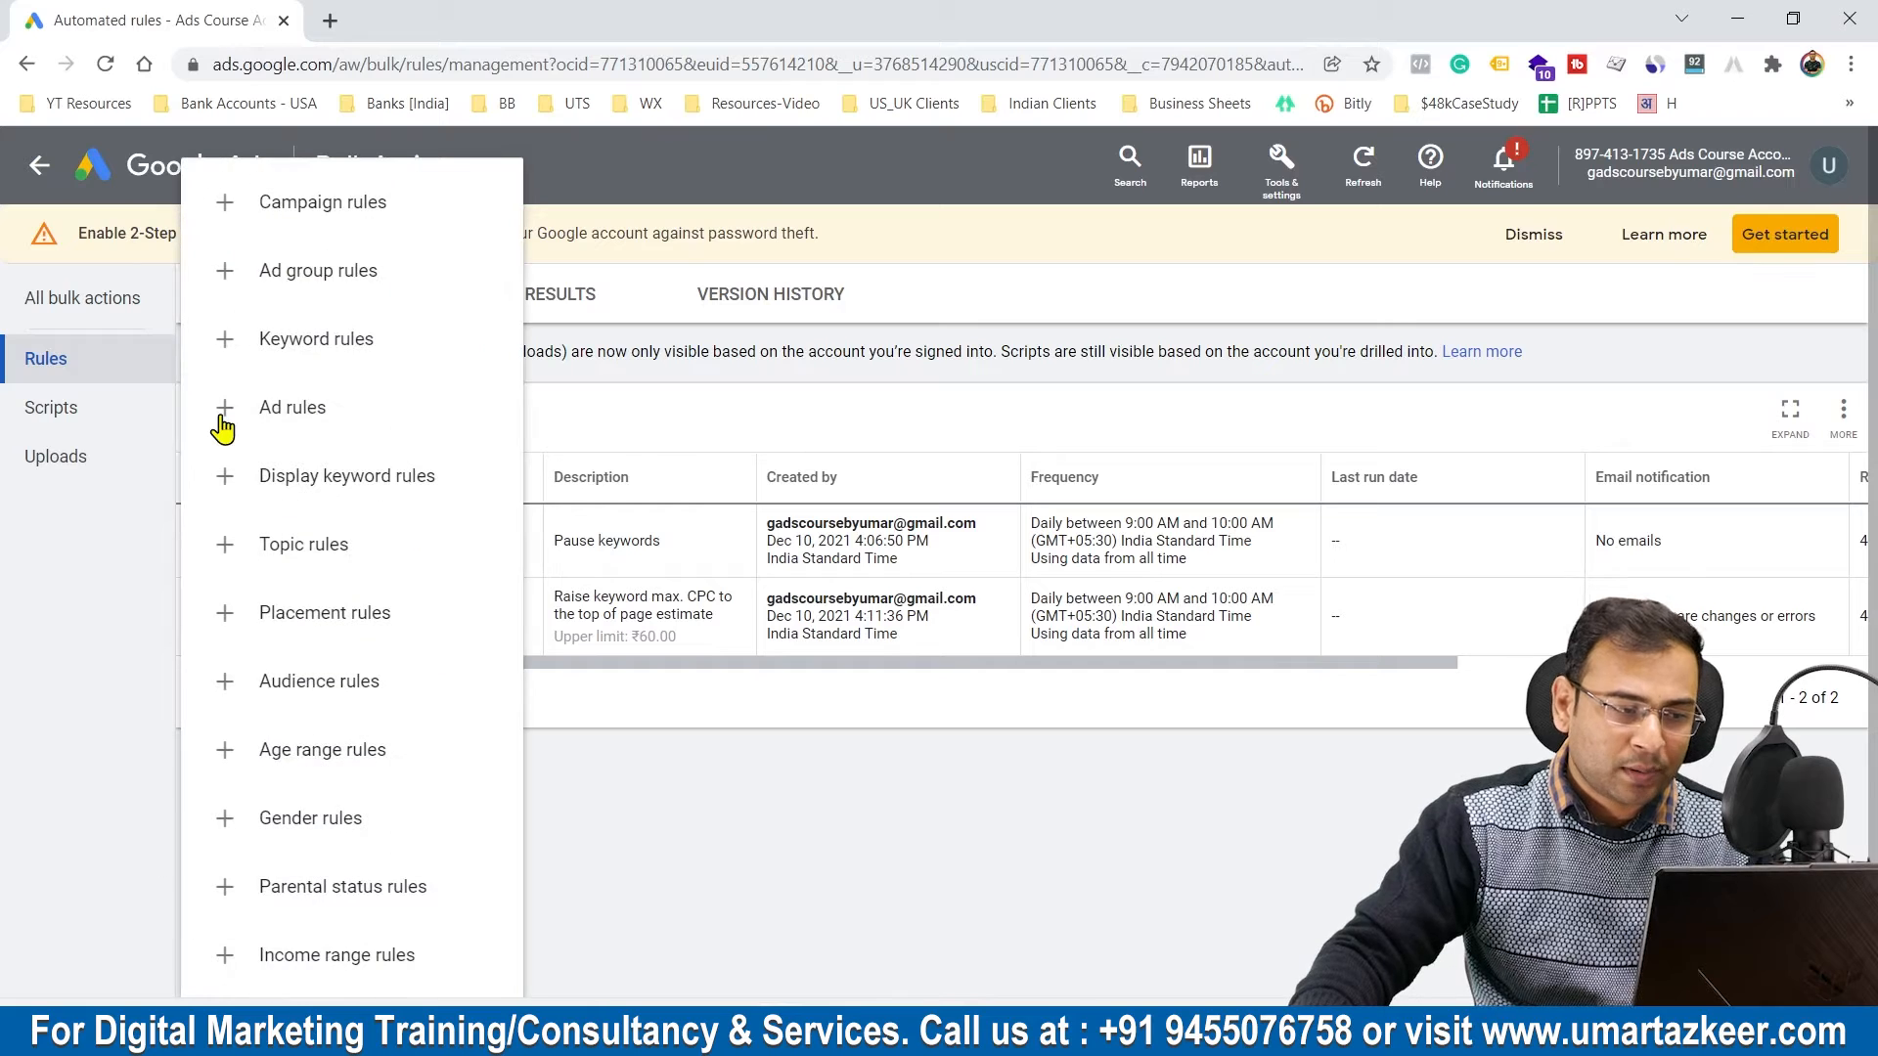
{"action": "left_click", "coordinate": [392, 201]}
{"action": "left_click", "coordinate": [743, 409]}
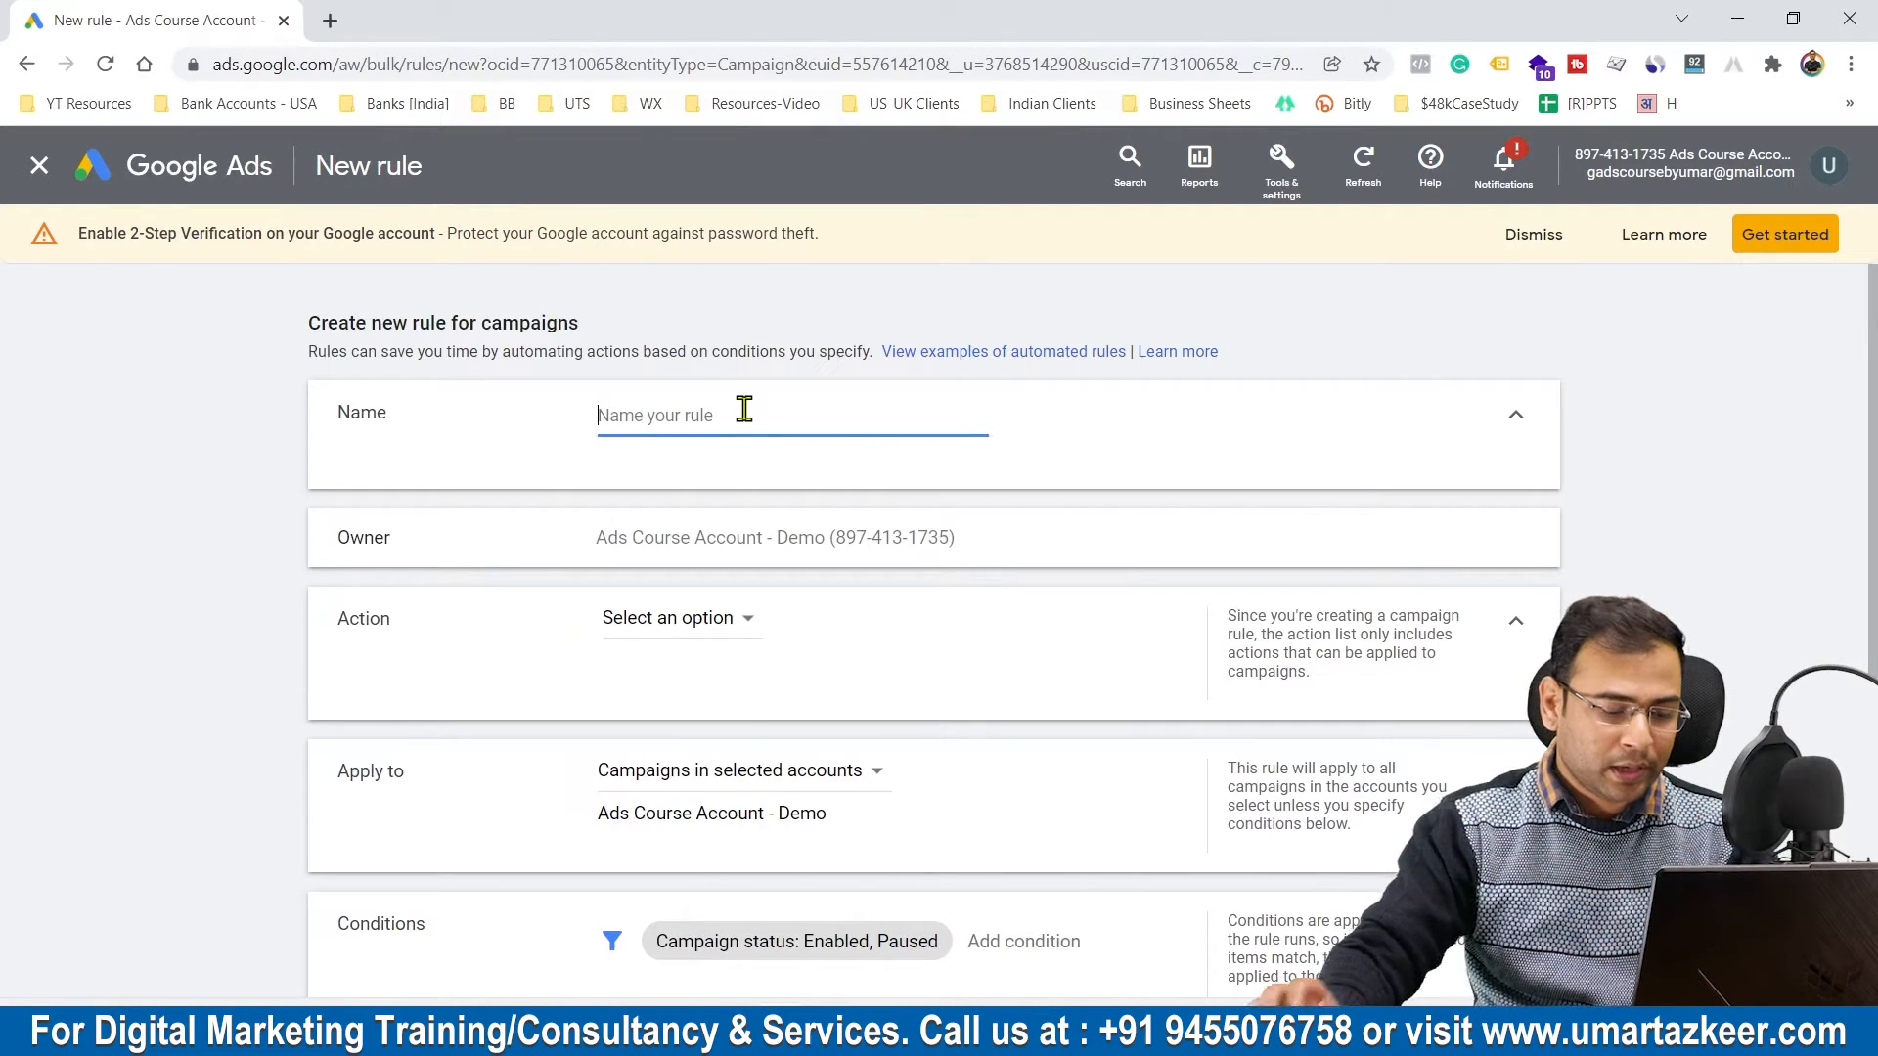
{"action": "type", "text": "Paused"}
{"action": "key", "text": "BackSpace"}
{"action": "key", "text": "BackSpace"}
{"action": "key", "text": "BackSpace"}
{"action": "key", "text": "BackSpace"}
{"action": "type", "text": "St"}
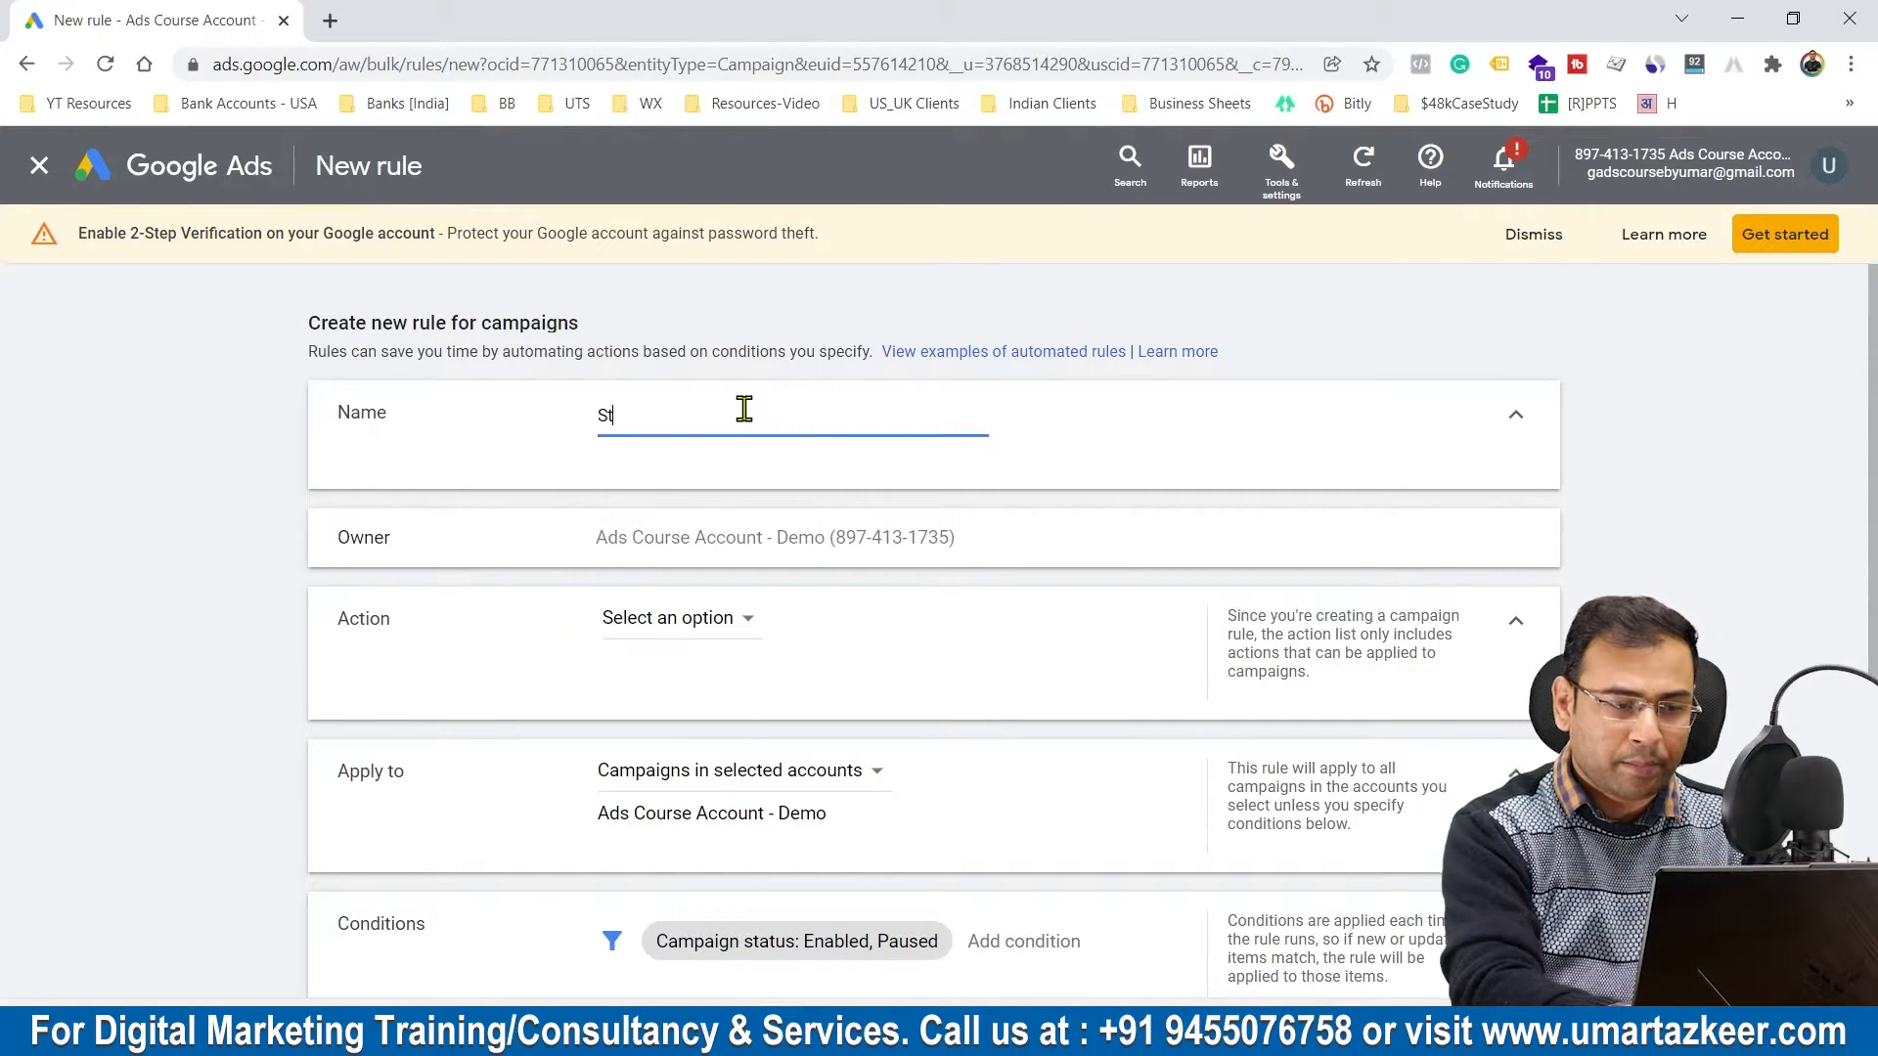
{"action": "type", "text": "artC_"}
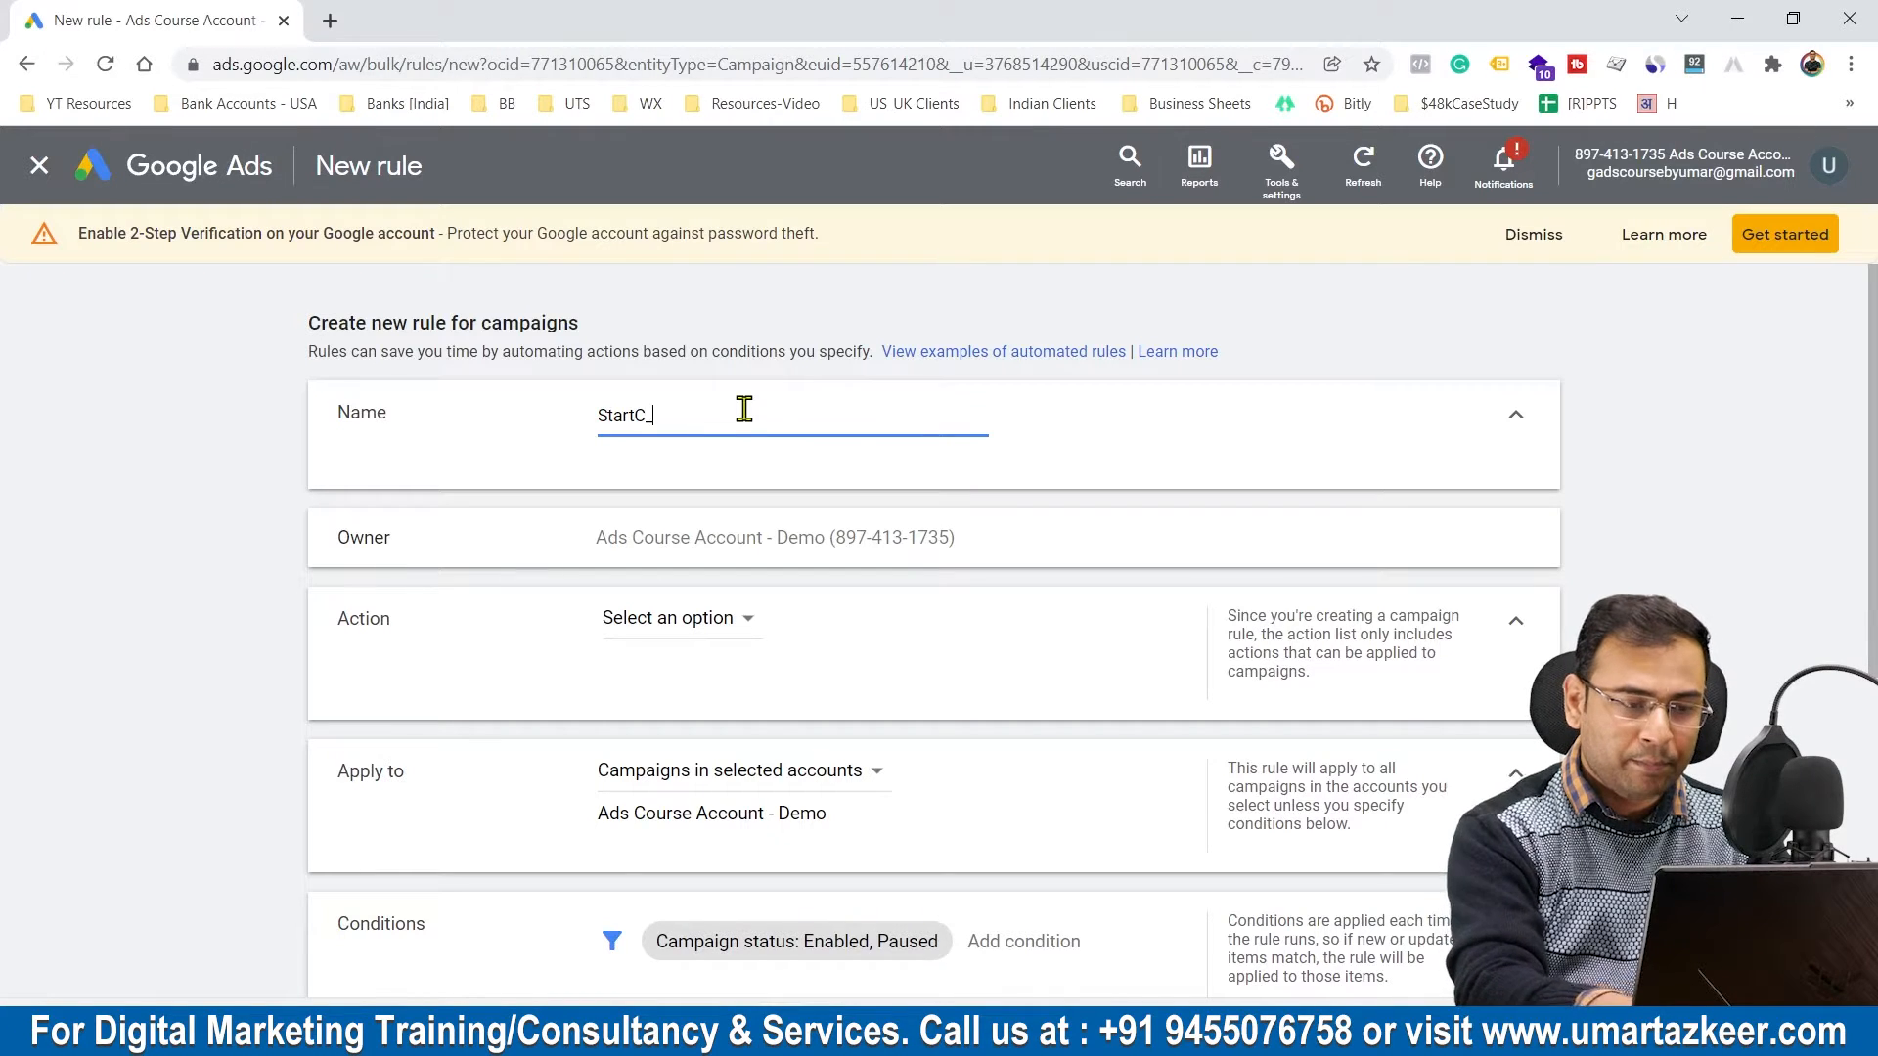
{"action": "type", "text": "Sat"}
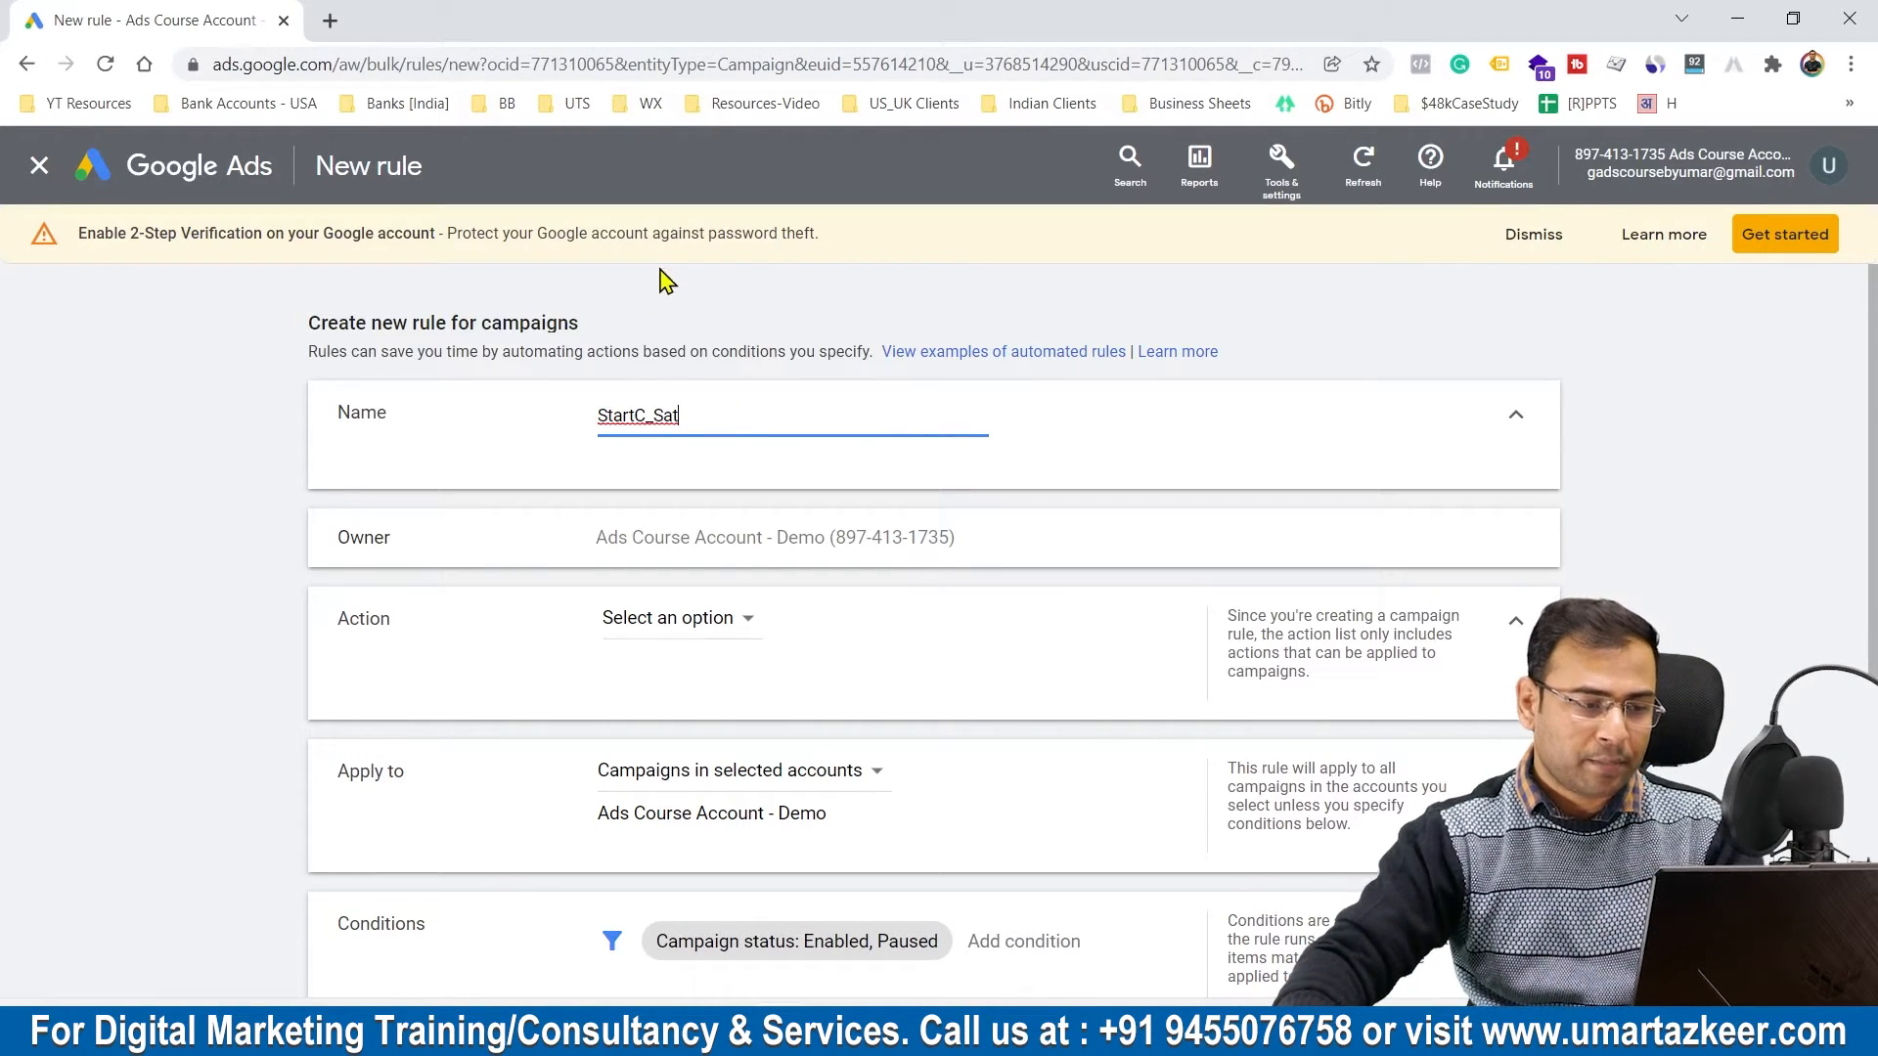
Step: Set the rule's action to Enable campaigns and apply it only to the DSA - Lucknow - HomePage campaign
{"action": "left_click", "coordinate": [727, 640]}
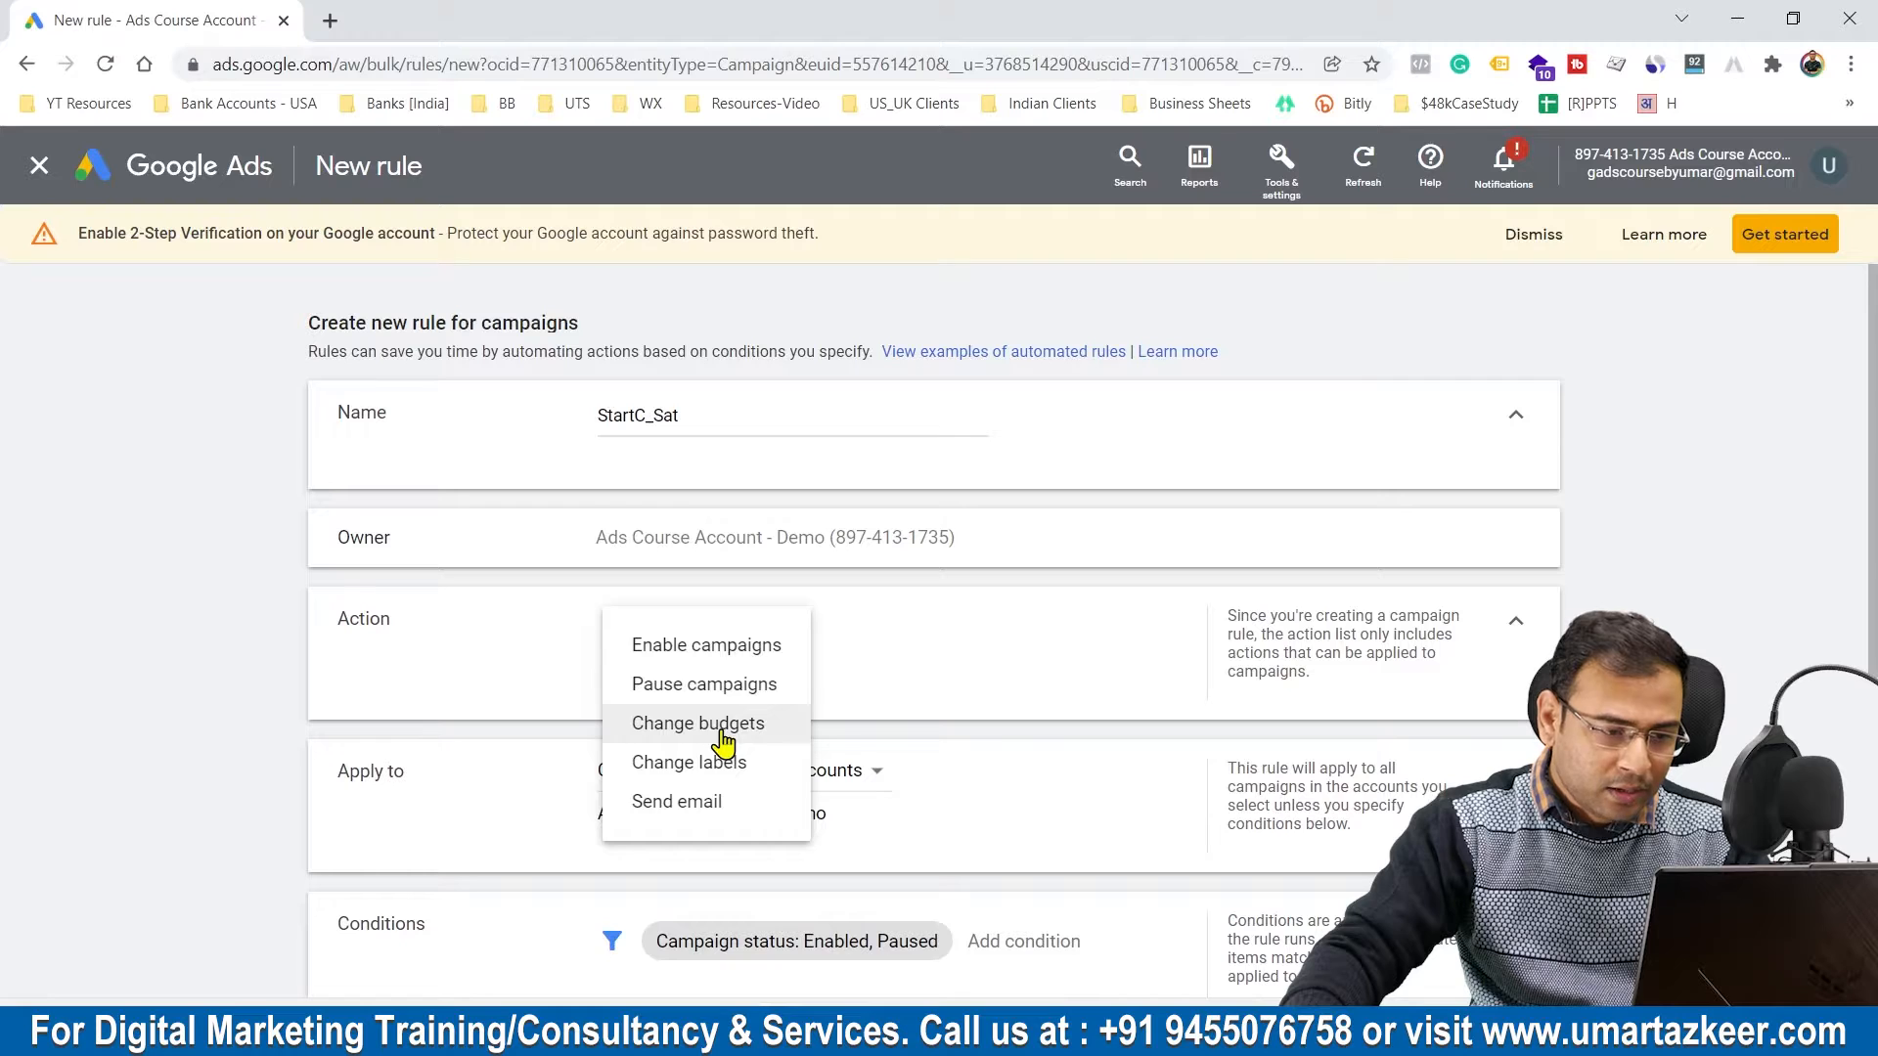
{"action": "left_click", "coordinate": [714, 644]}
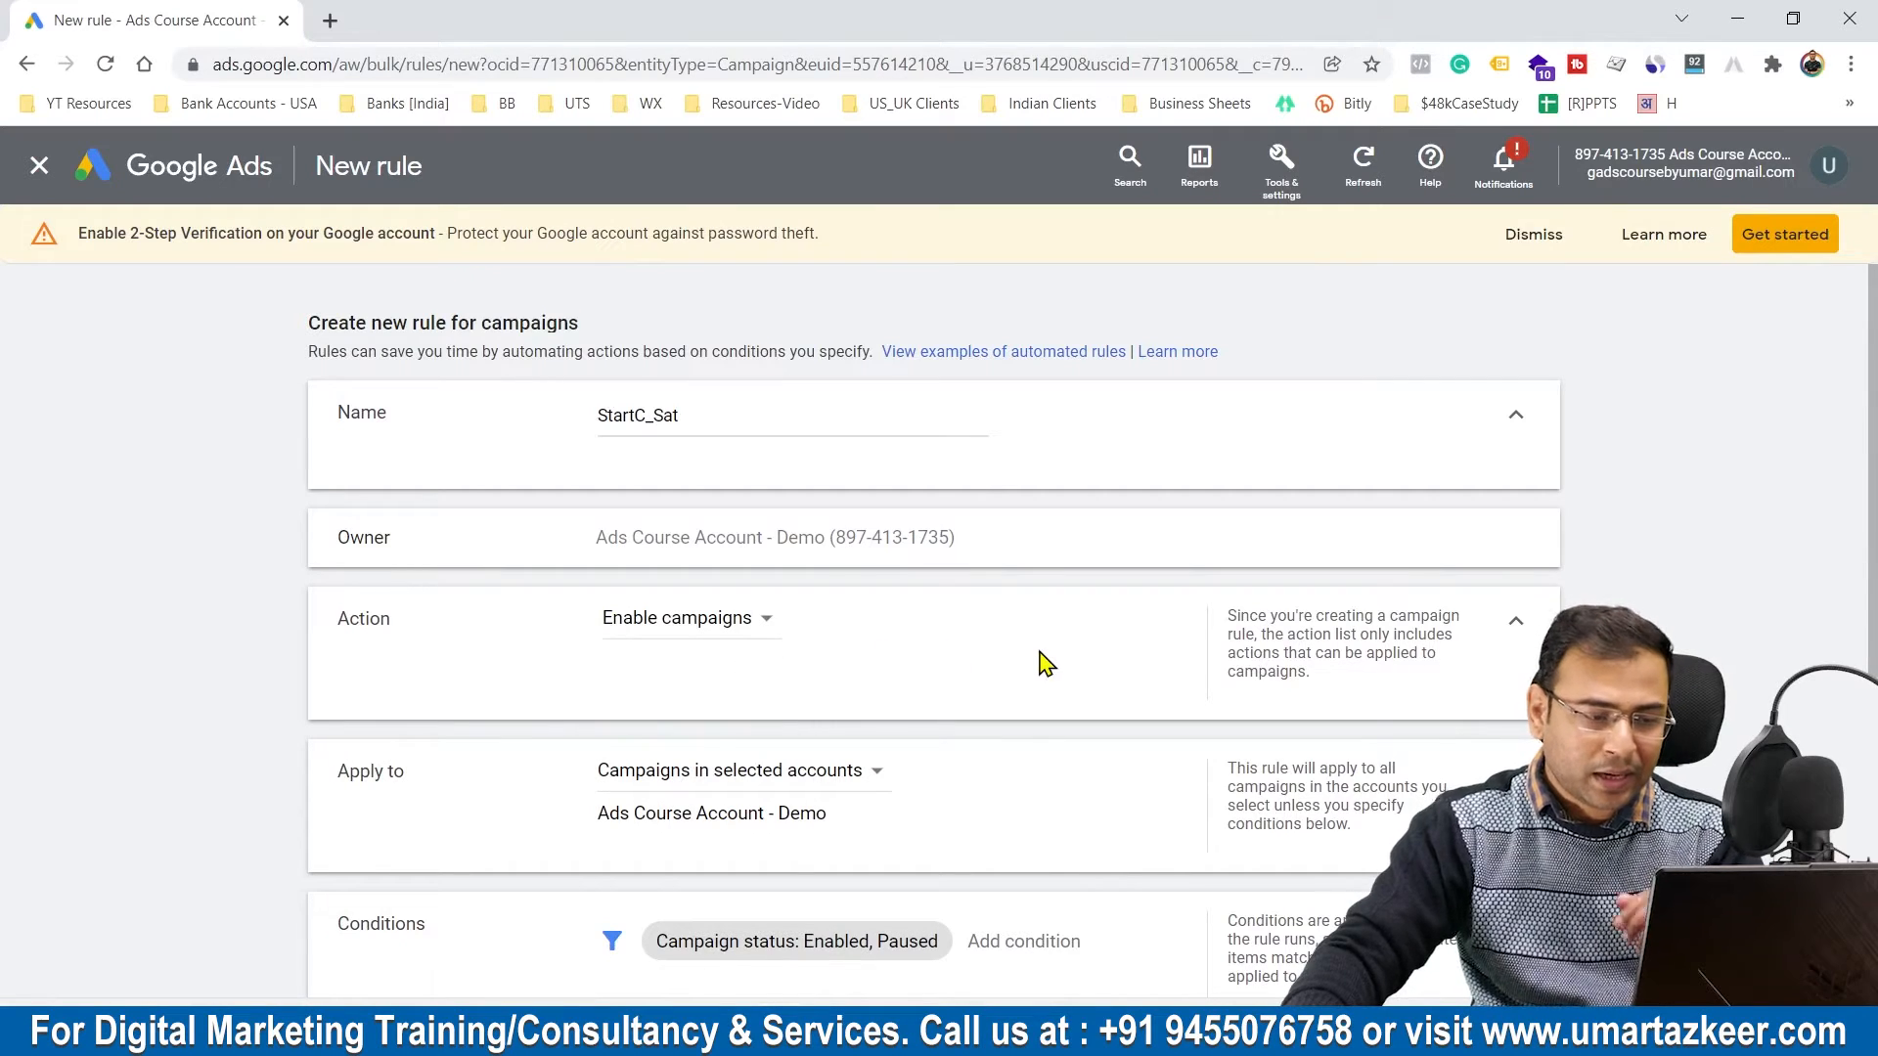
{"action": "scroll", "coordinate": [1043, 665], "scroll_direction": "down", "scroll_amount": 2}
{"action": "scroll", "coordinate": [1042, 665], "scroll_direction": "down", "scroll_amount": 2}
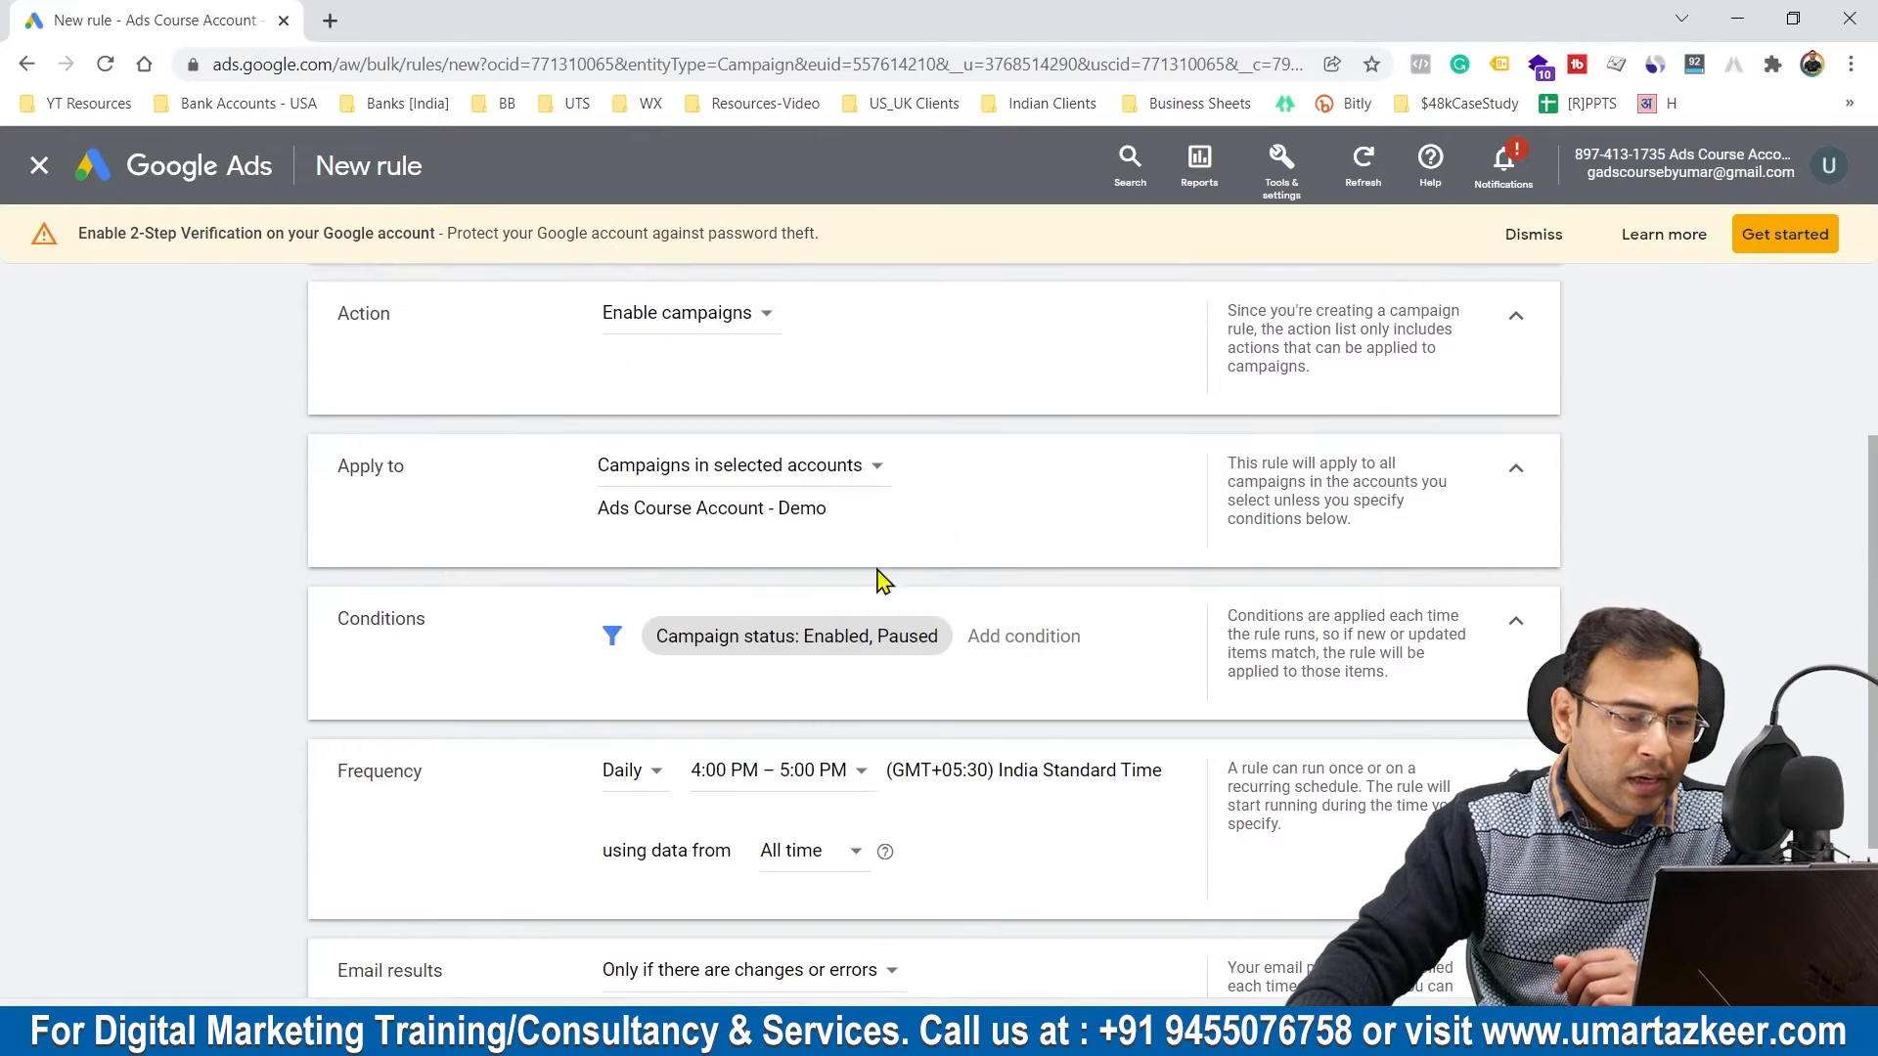
{"action": "left_click", "coordinate": [714, 484]}
{"action": "left_click", "coordinate": [714, 536]}
{"action": "left_click", "coordinate": [755, 489]}
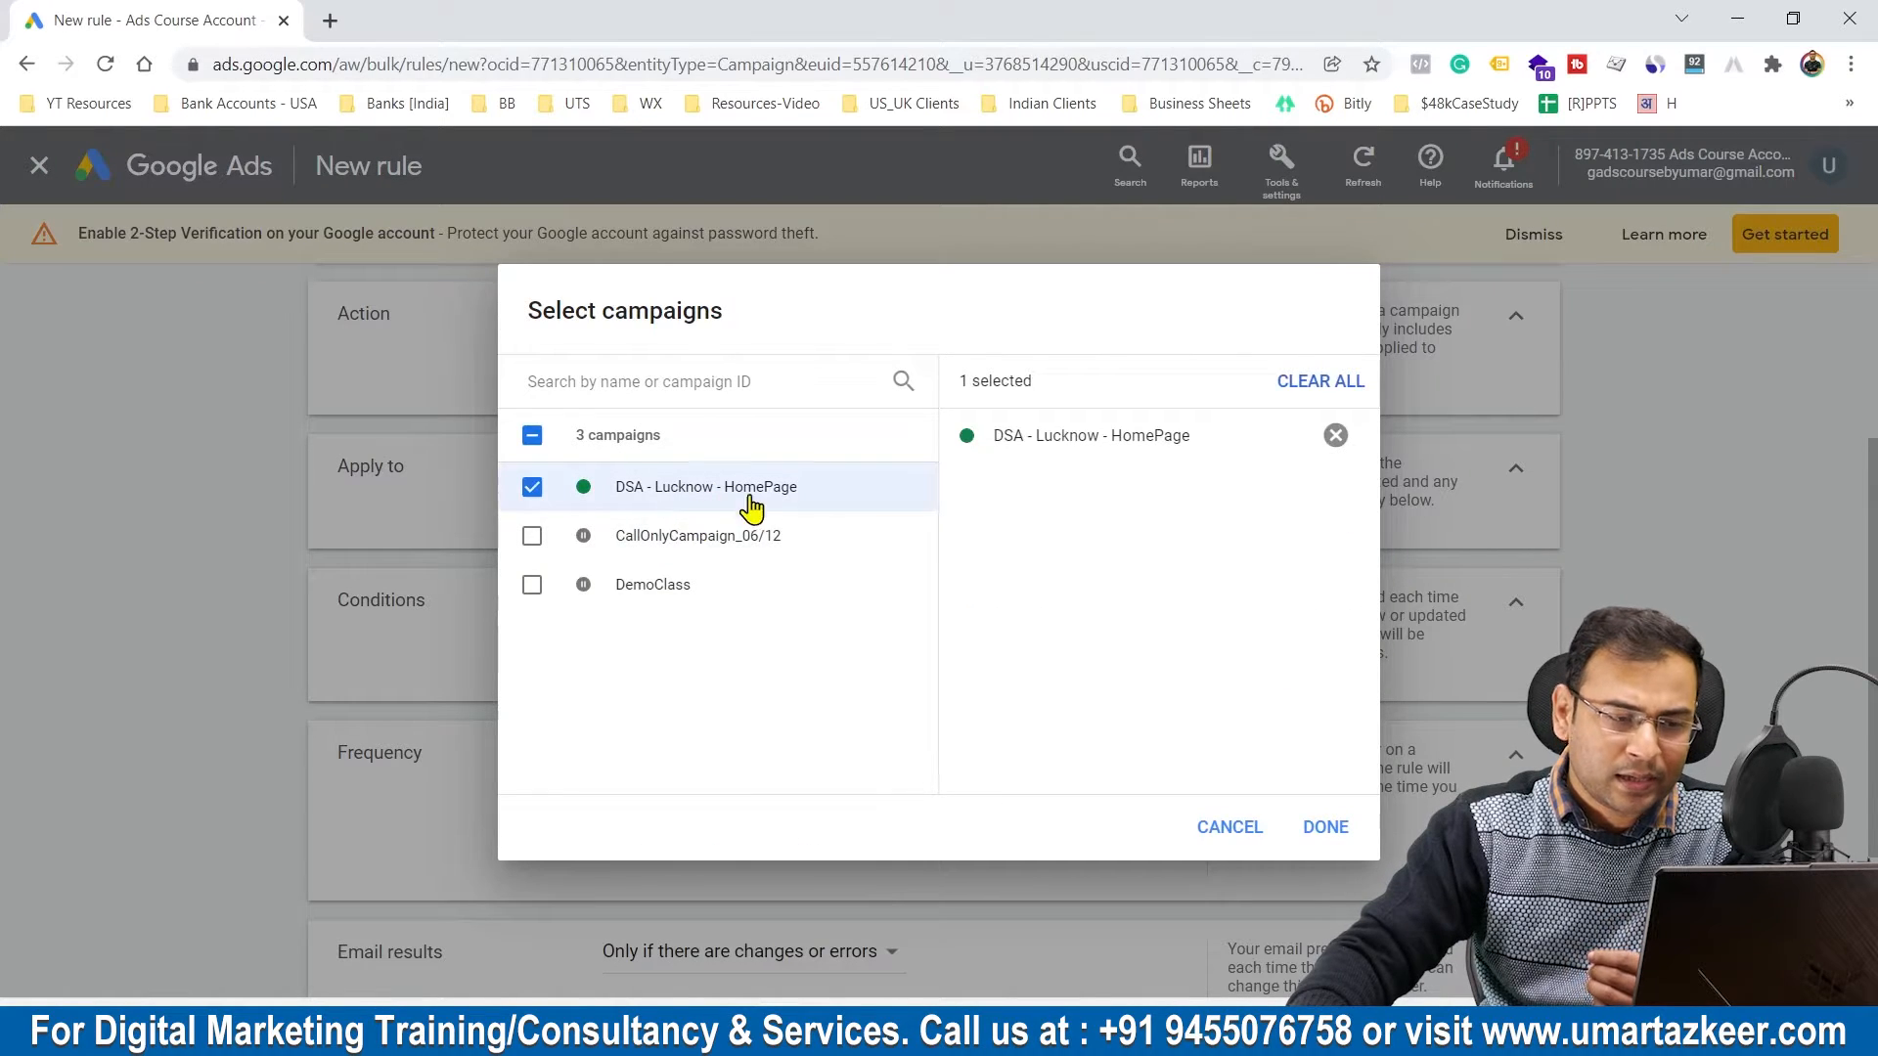
{"action": "left_click", "coordinate": [1325, 826]}
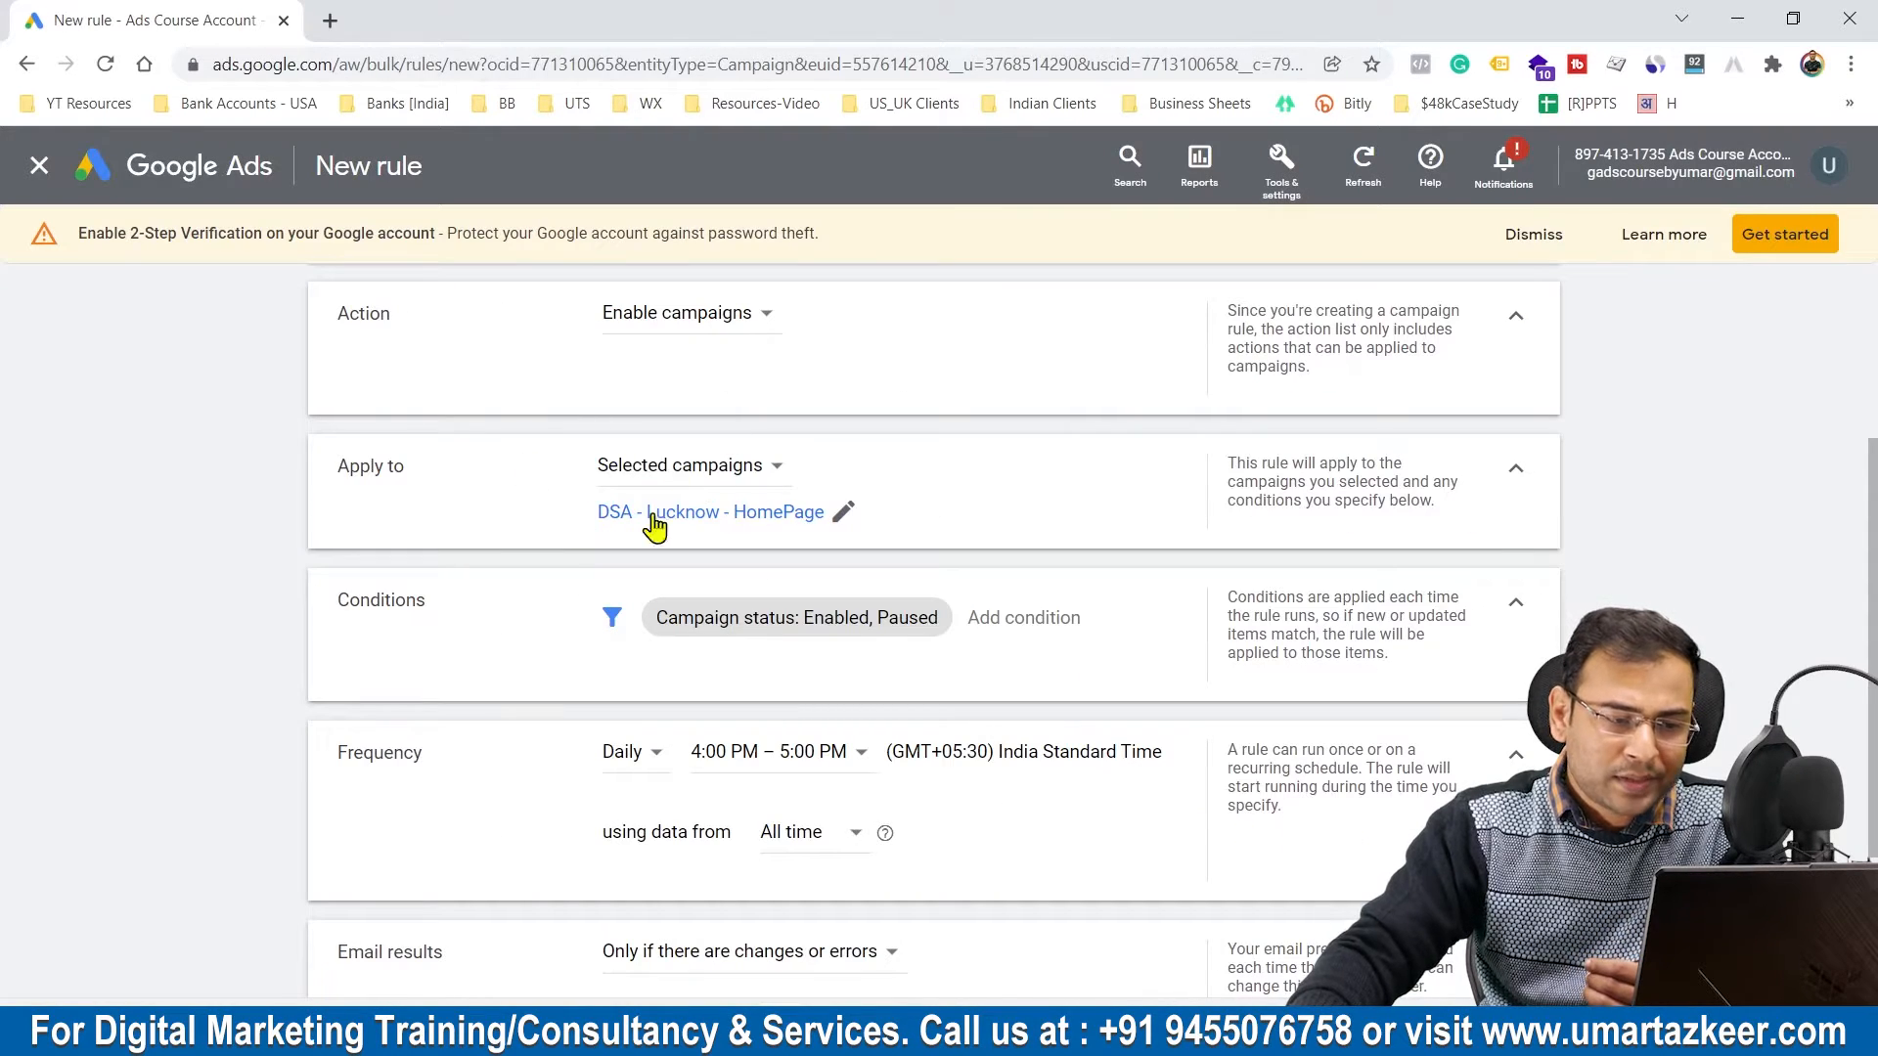
Step: Choose Enabled, Paused for the rule's campaign status condition
{"action": "left_click", "coordinate": [766, 631]}
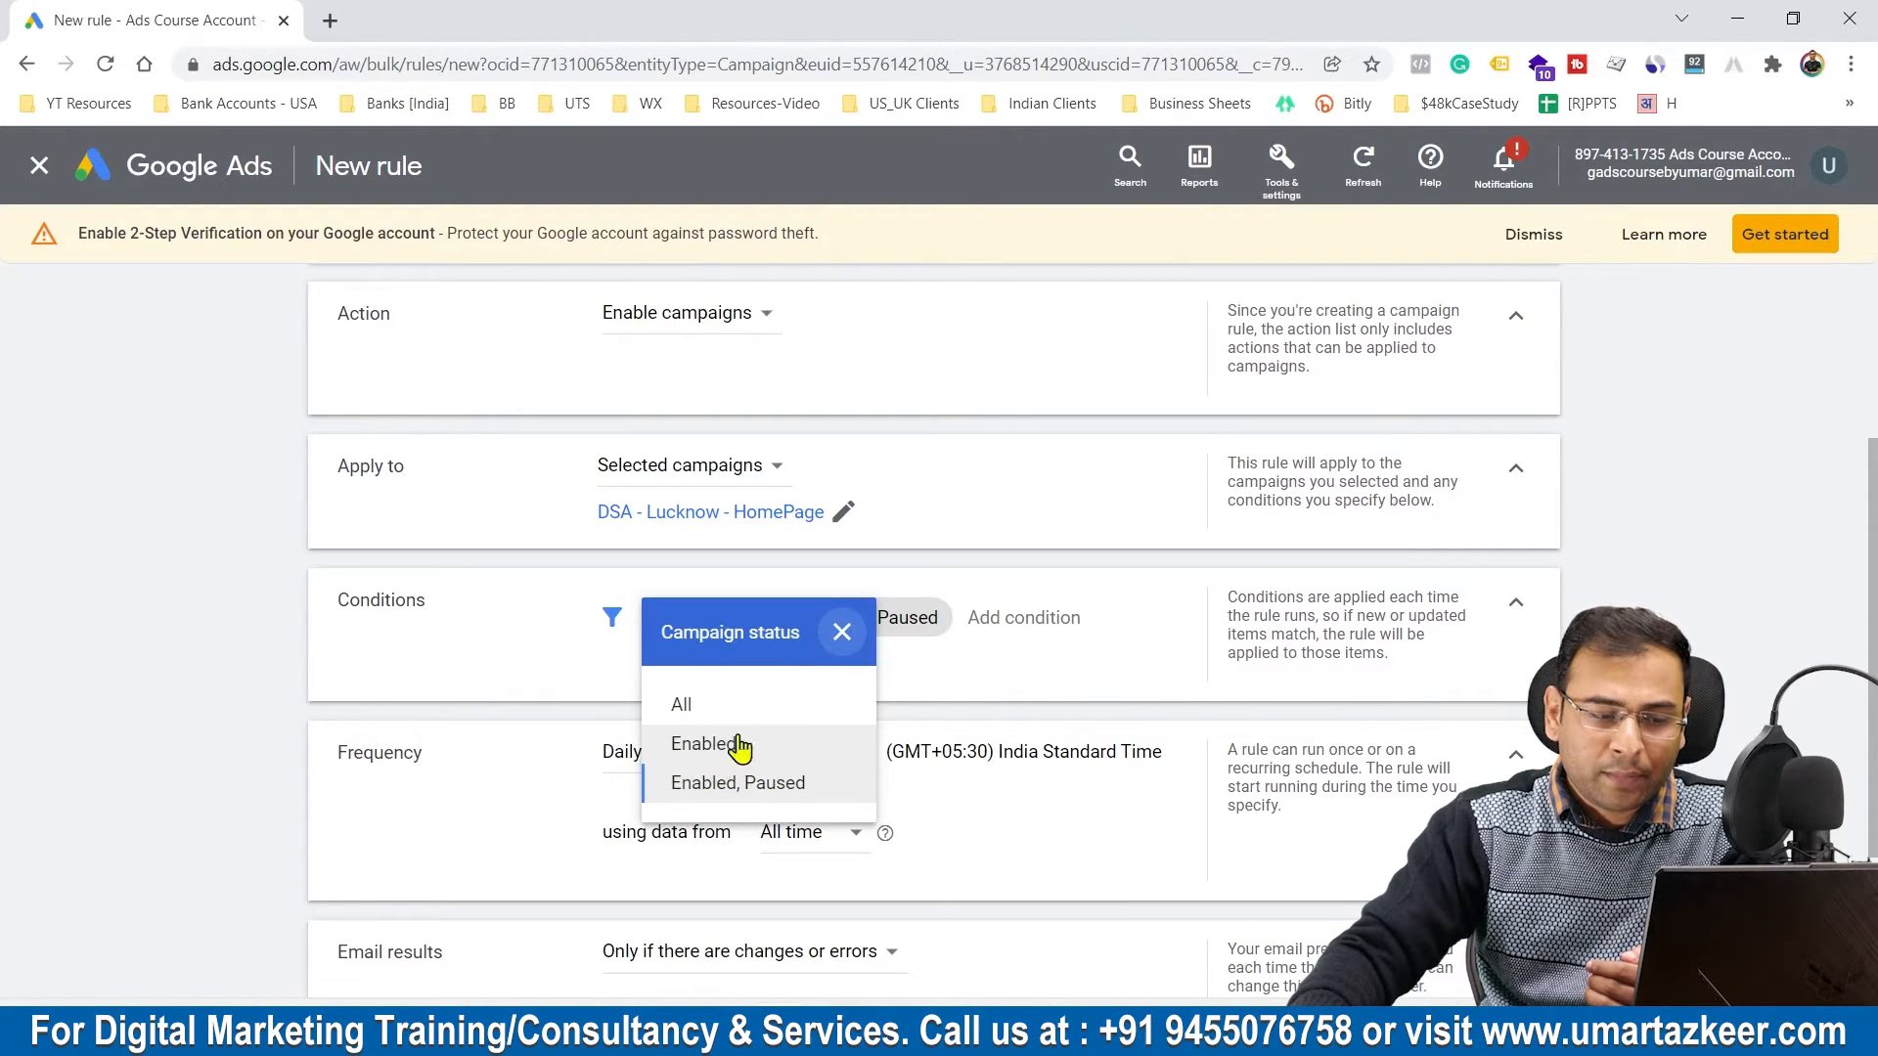
{"action": "left_click", "coordinate": [759, 783]}
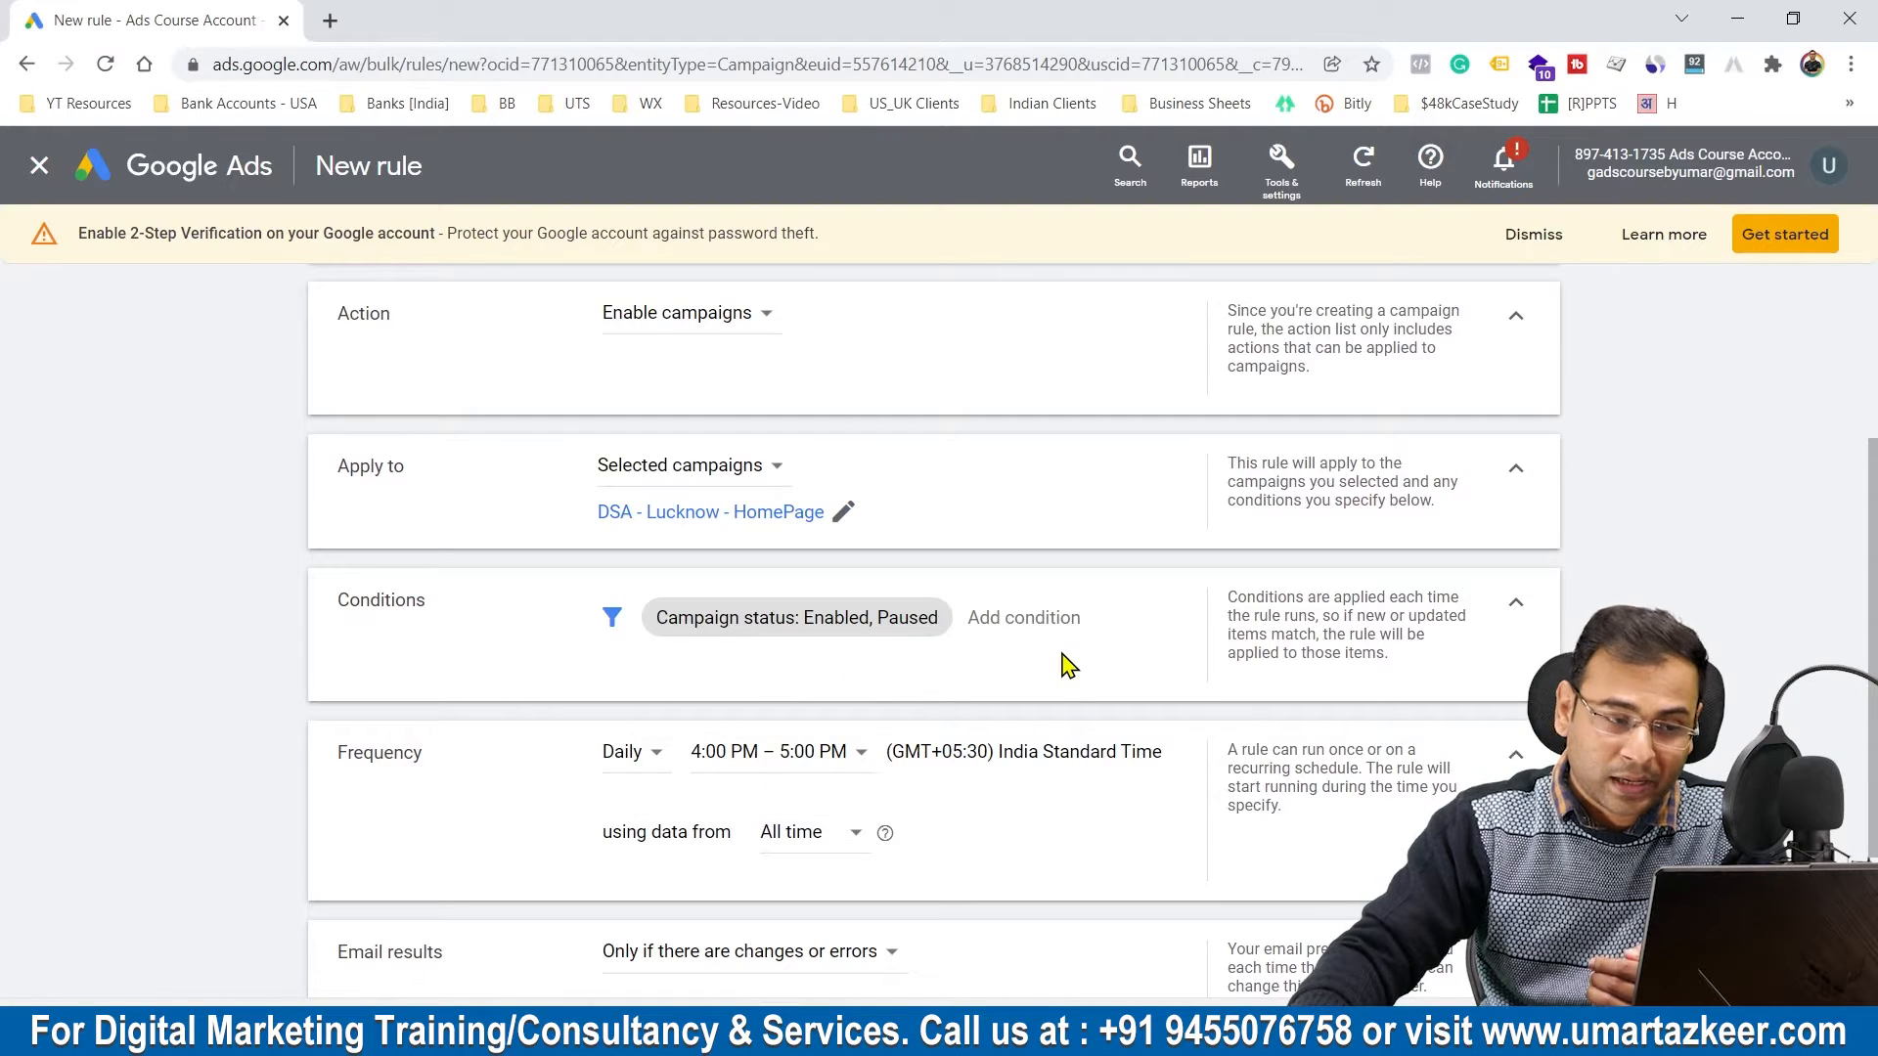
{"action": "scroll", "coordinate": [483, 620], "scroll_direction": "up", "scroll_amount": 2}
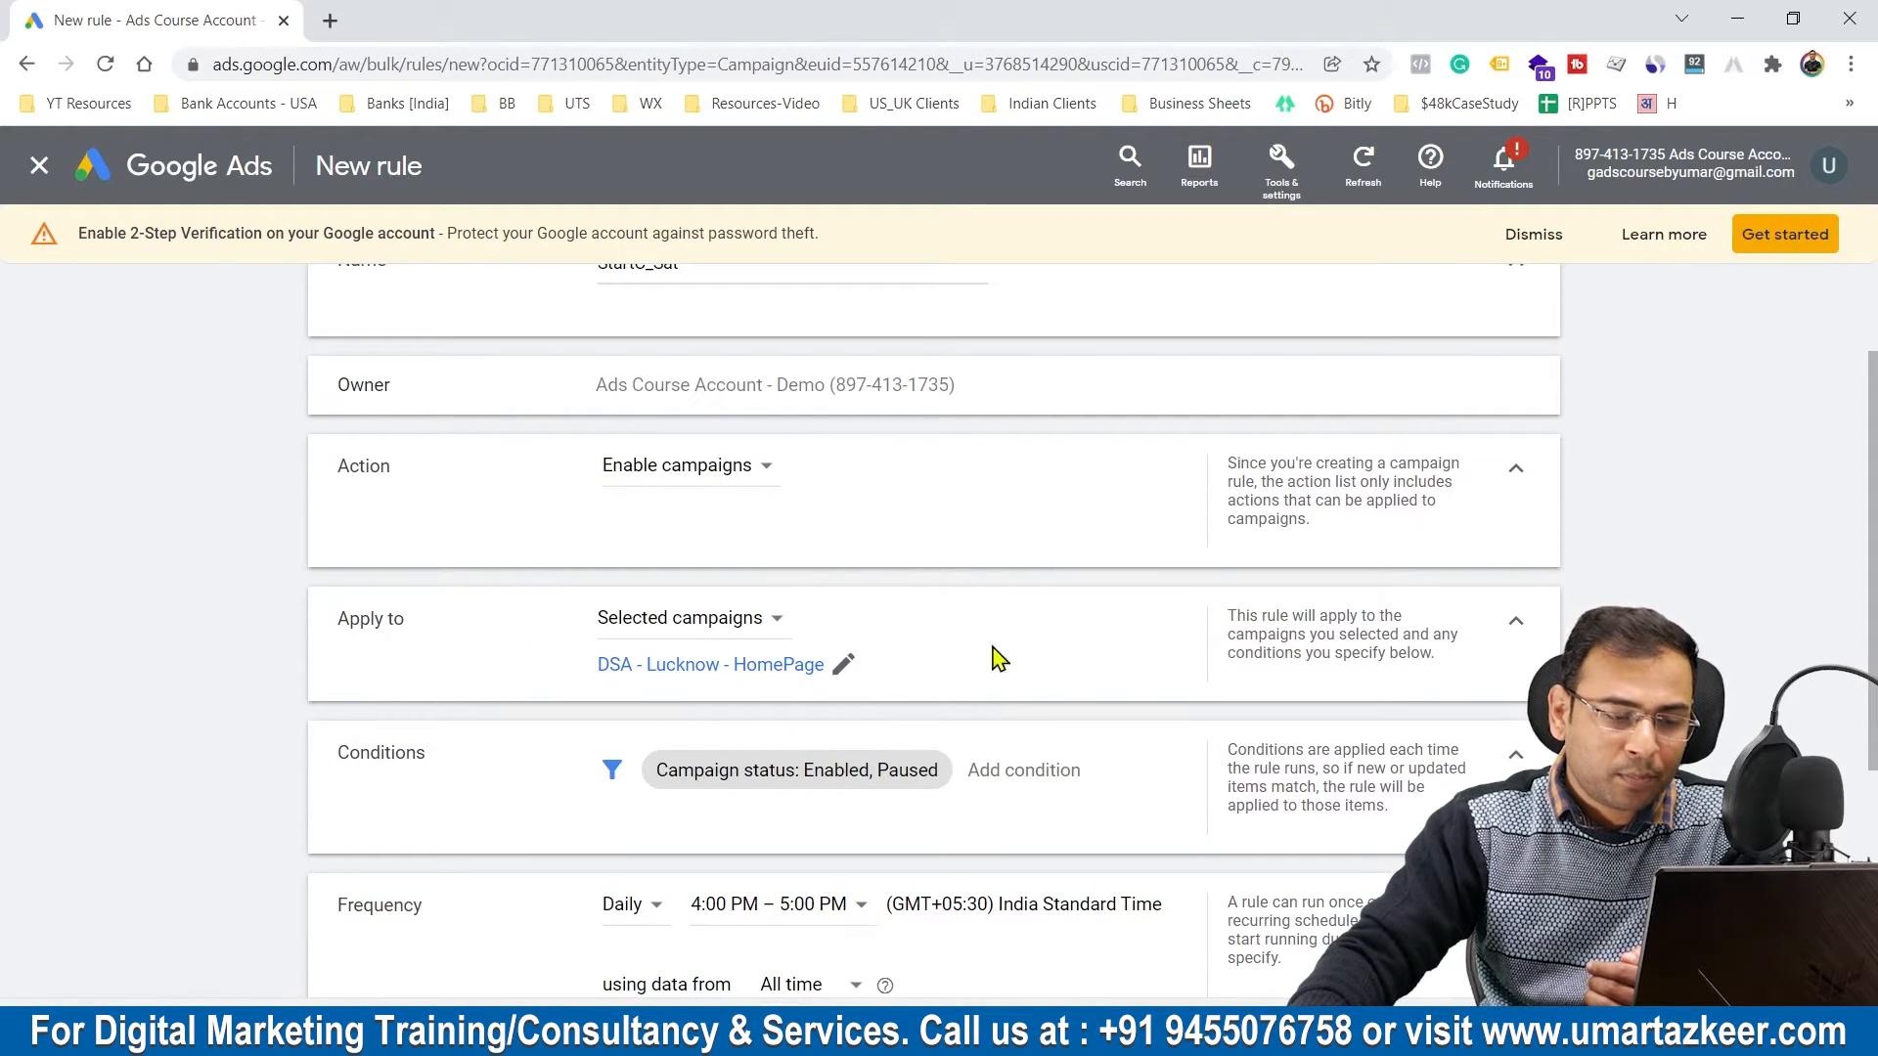
Step: Schedule the rule to run weekly on Saturday between 9:00 AM and 10:00 AM and save it
{"action": "scroll", "coordinate": [1007, 669], "scroll_direction": "down", "scroll_amount": 3}
{"action": "left_click", "coordinate": [650, 610]}
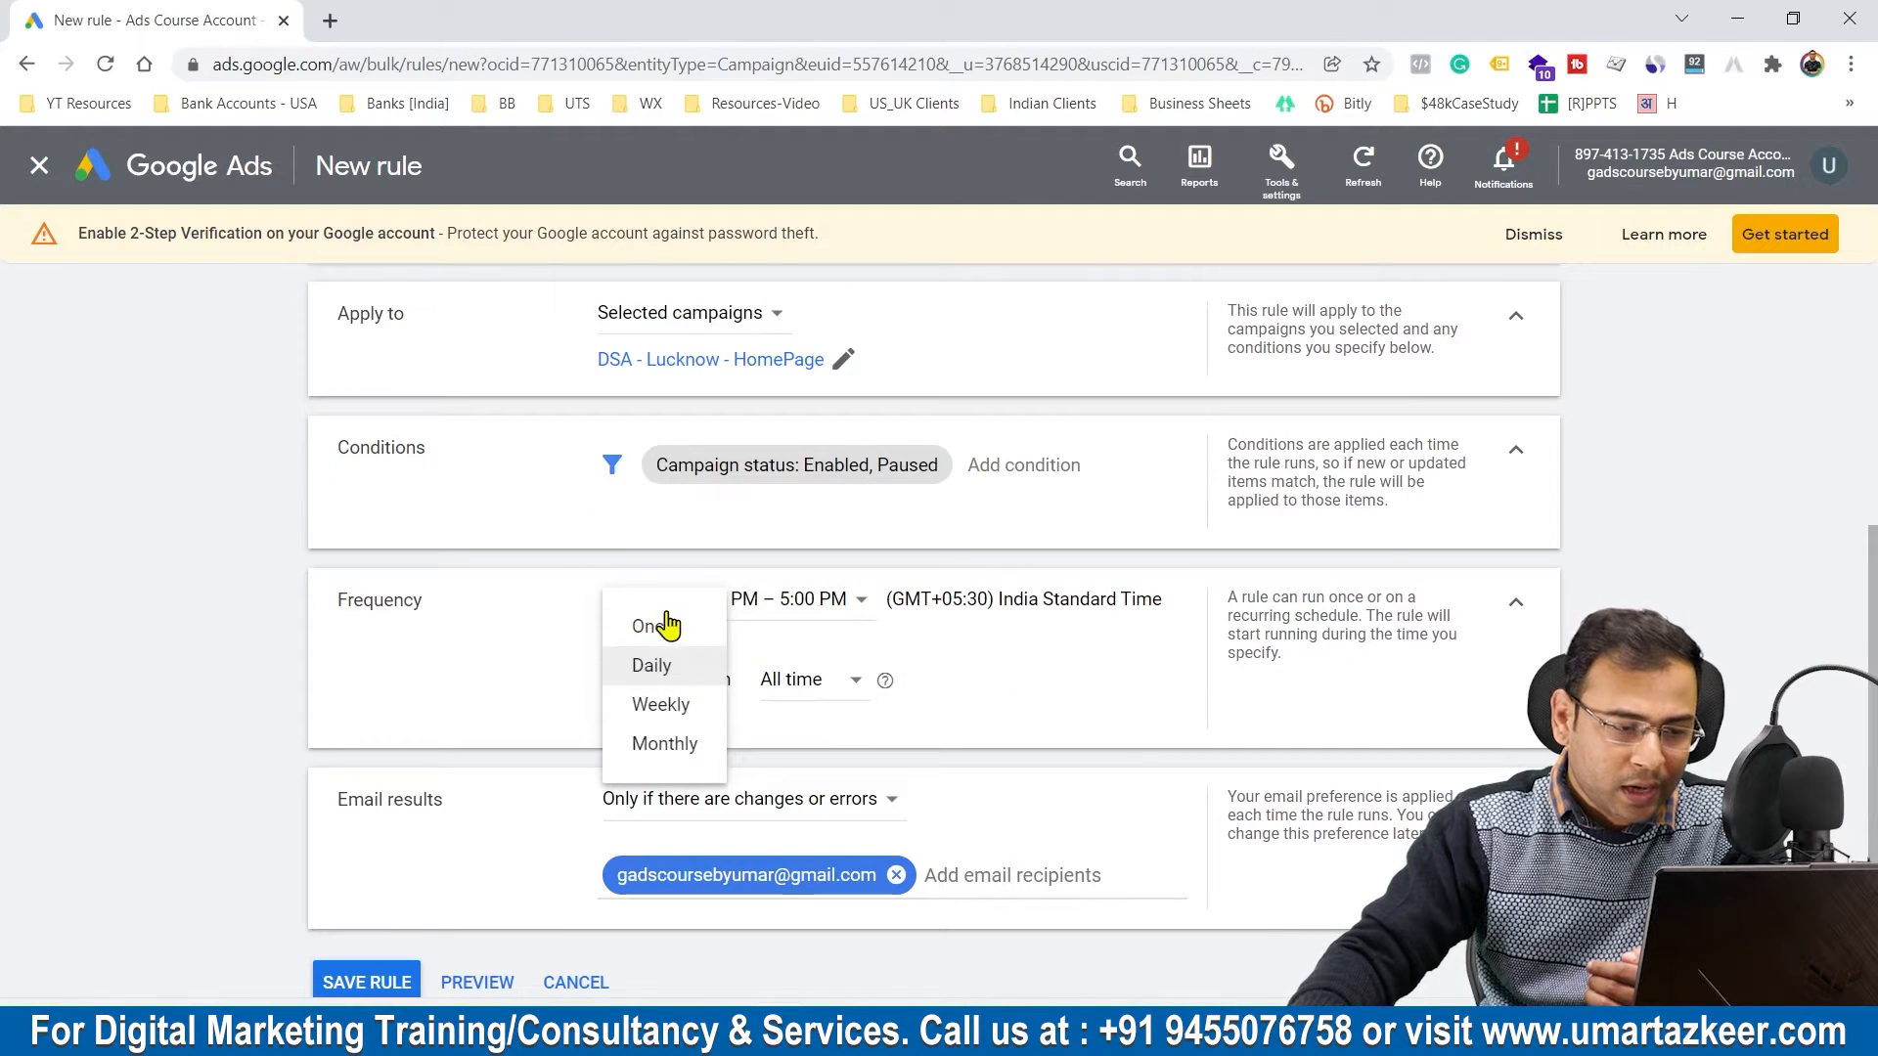
{"action": "left_click", "coordinate": [688, 708]}
{"action": "left_click", "coordinate": [764, 610]}
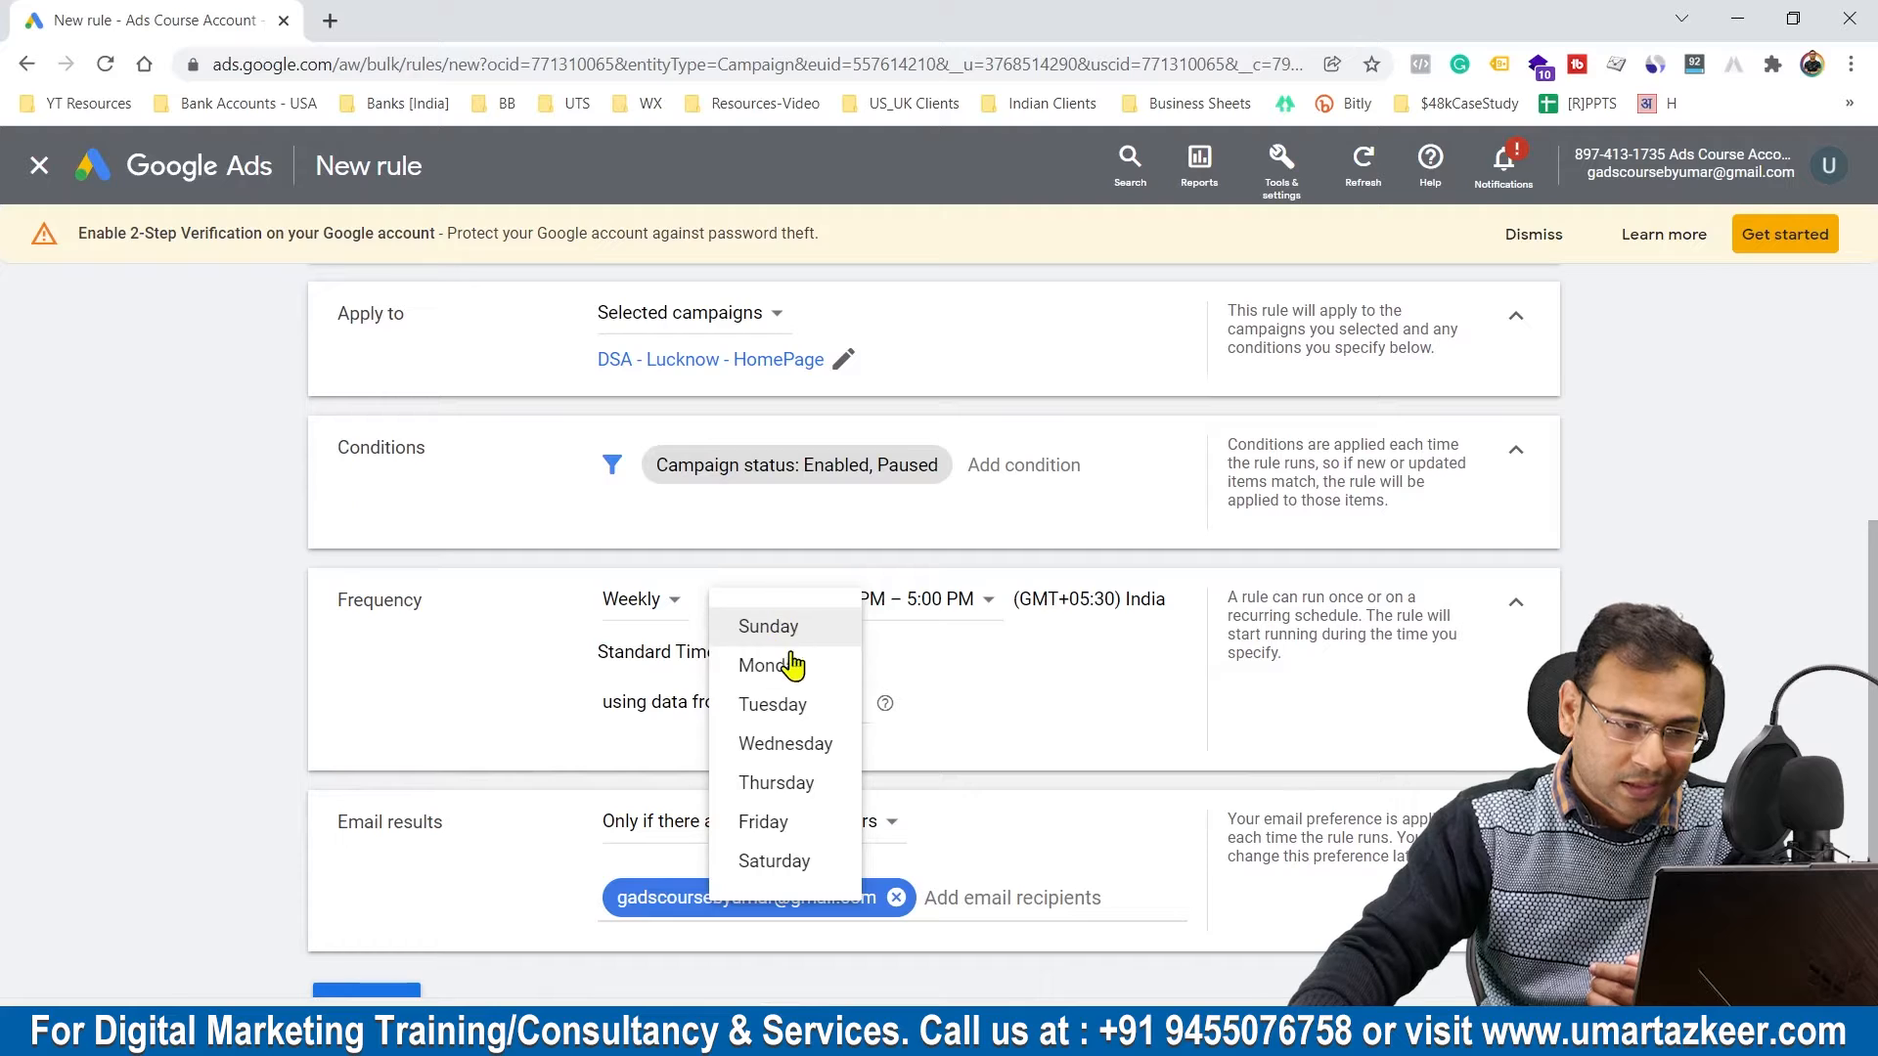
{"action": "left_click", "coordinate": [804, 860]}
{"action": "left_click", "coordinate": [921, 601]}
{"action": "scroll", "coordinate": [968, 435], "scroll_direction": "down", "scroll_amount": 1}
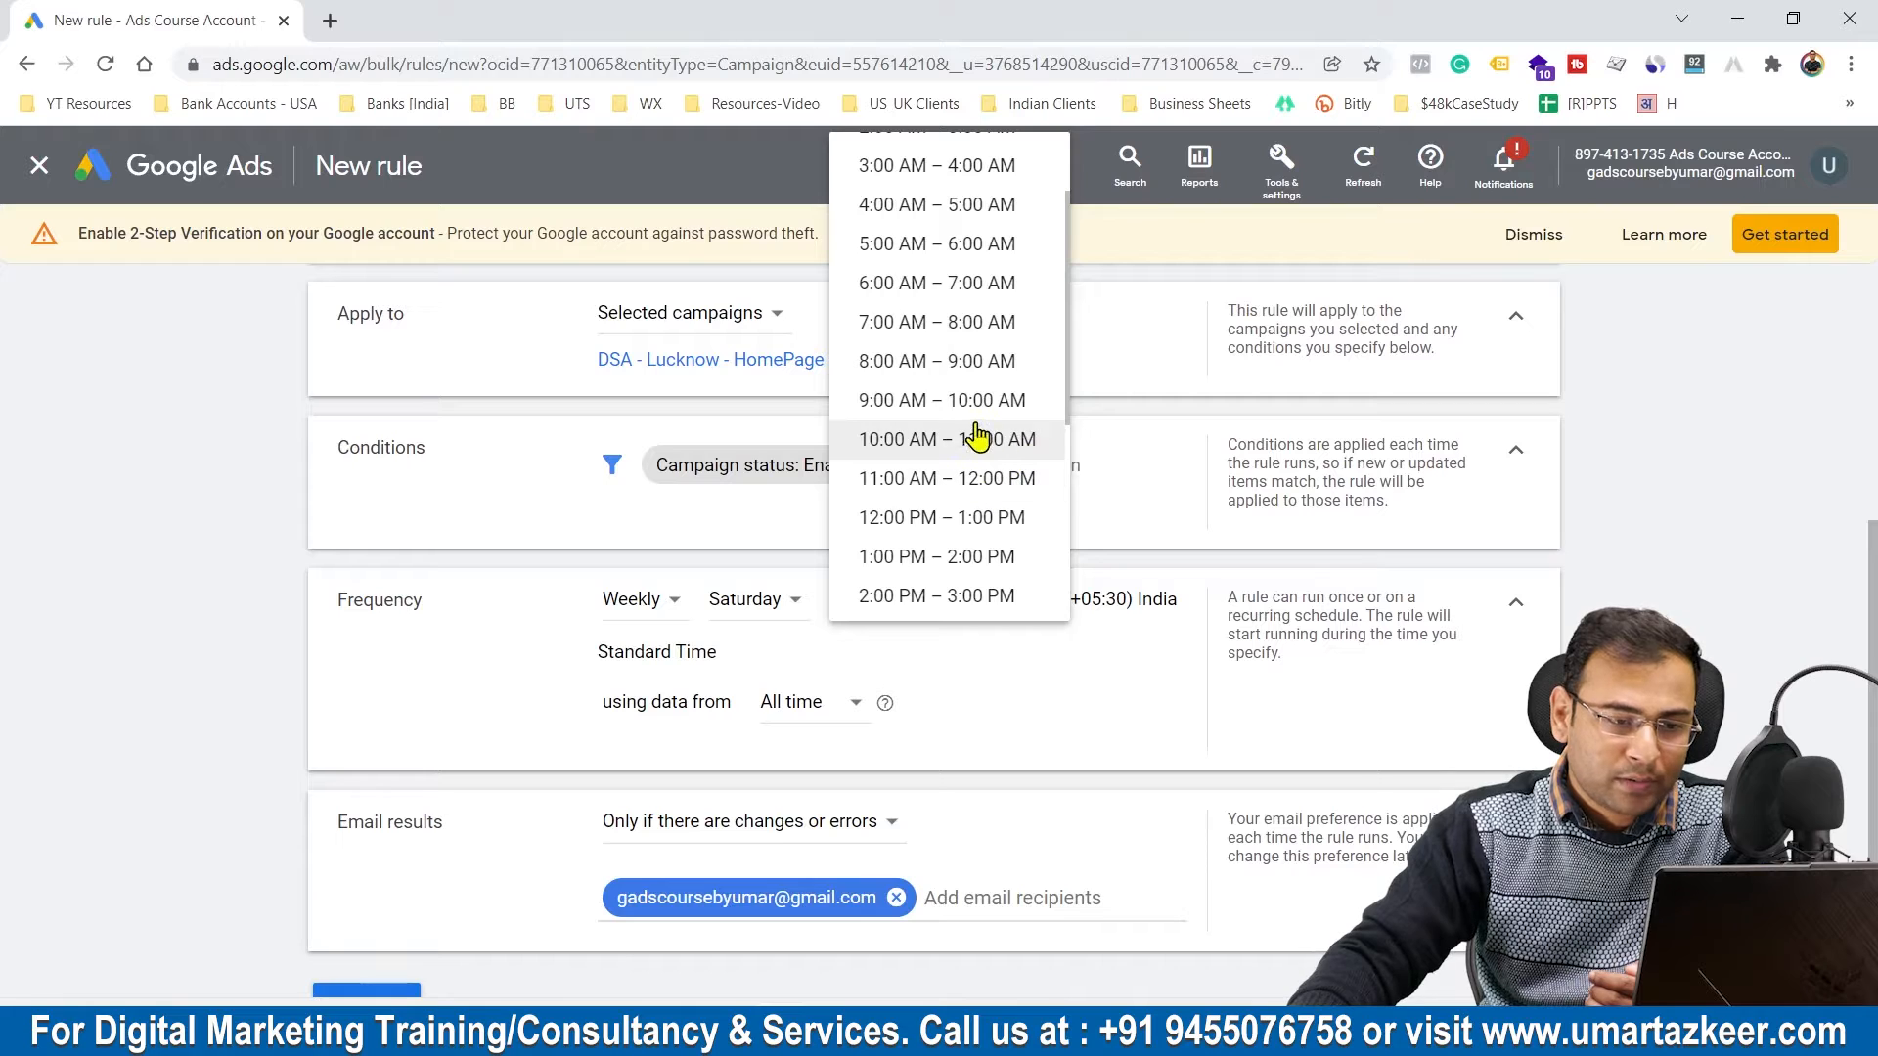
{"action": "left_click", "coordinate": [976, 402]}
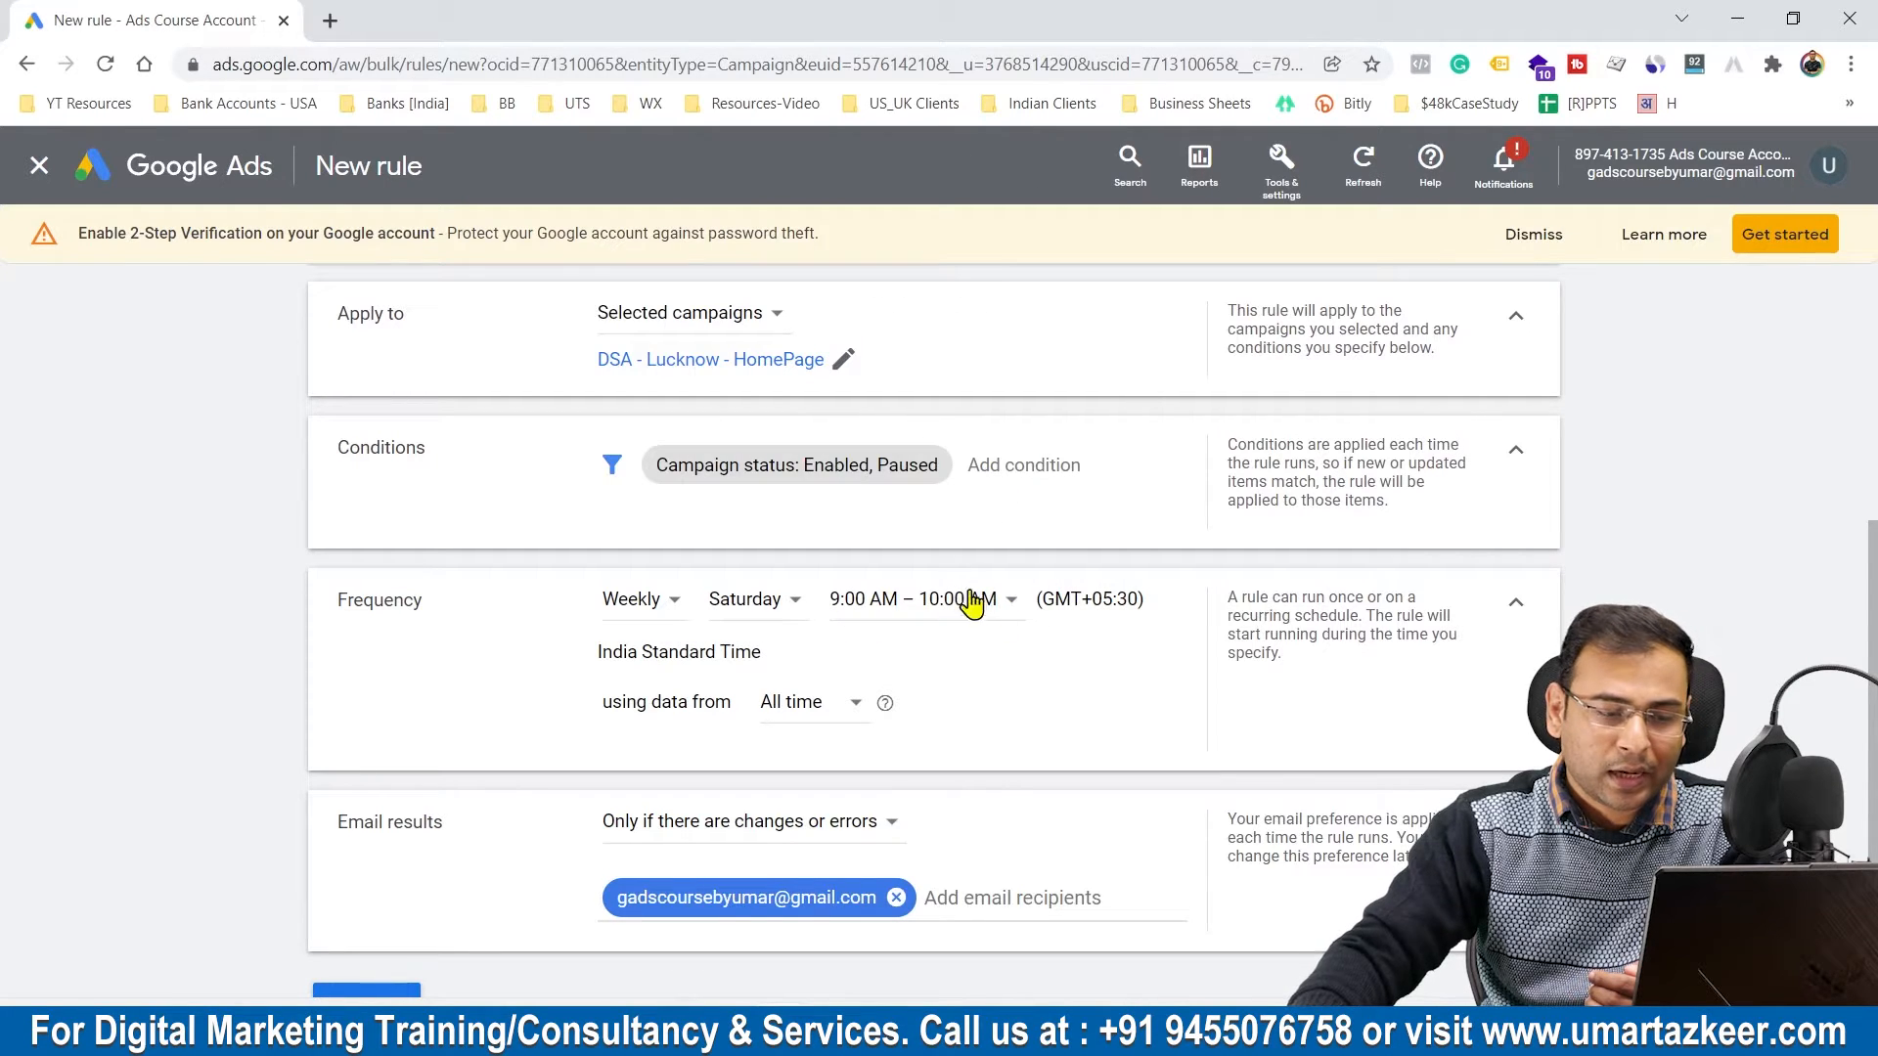
{"action": "scroll", "coordinate": [987, 665], "scroll_direction": "down", "scroll_amount": 1}
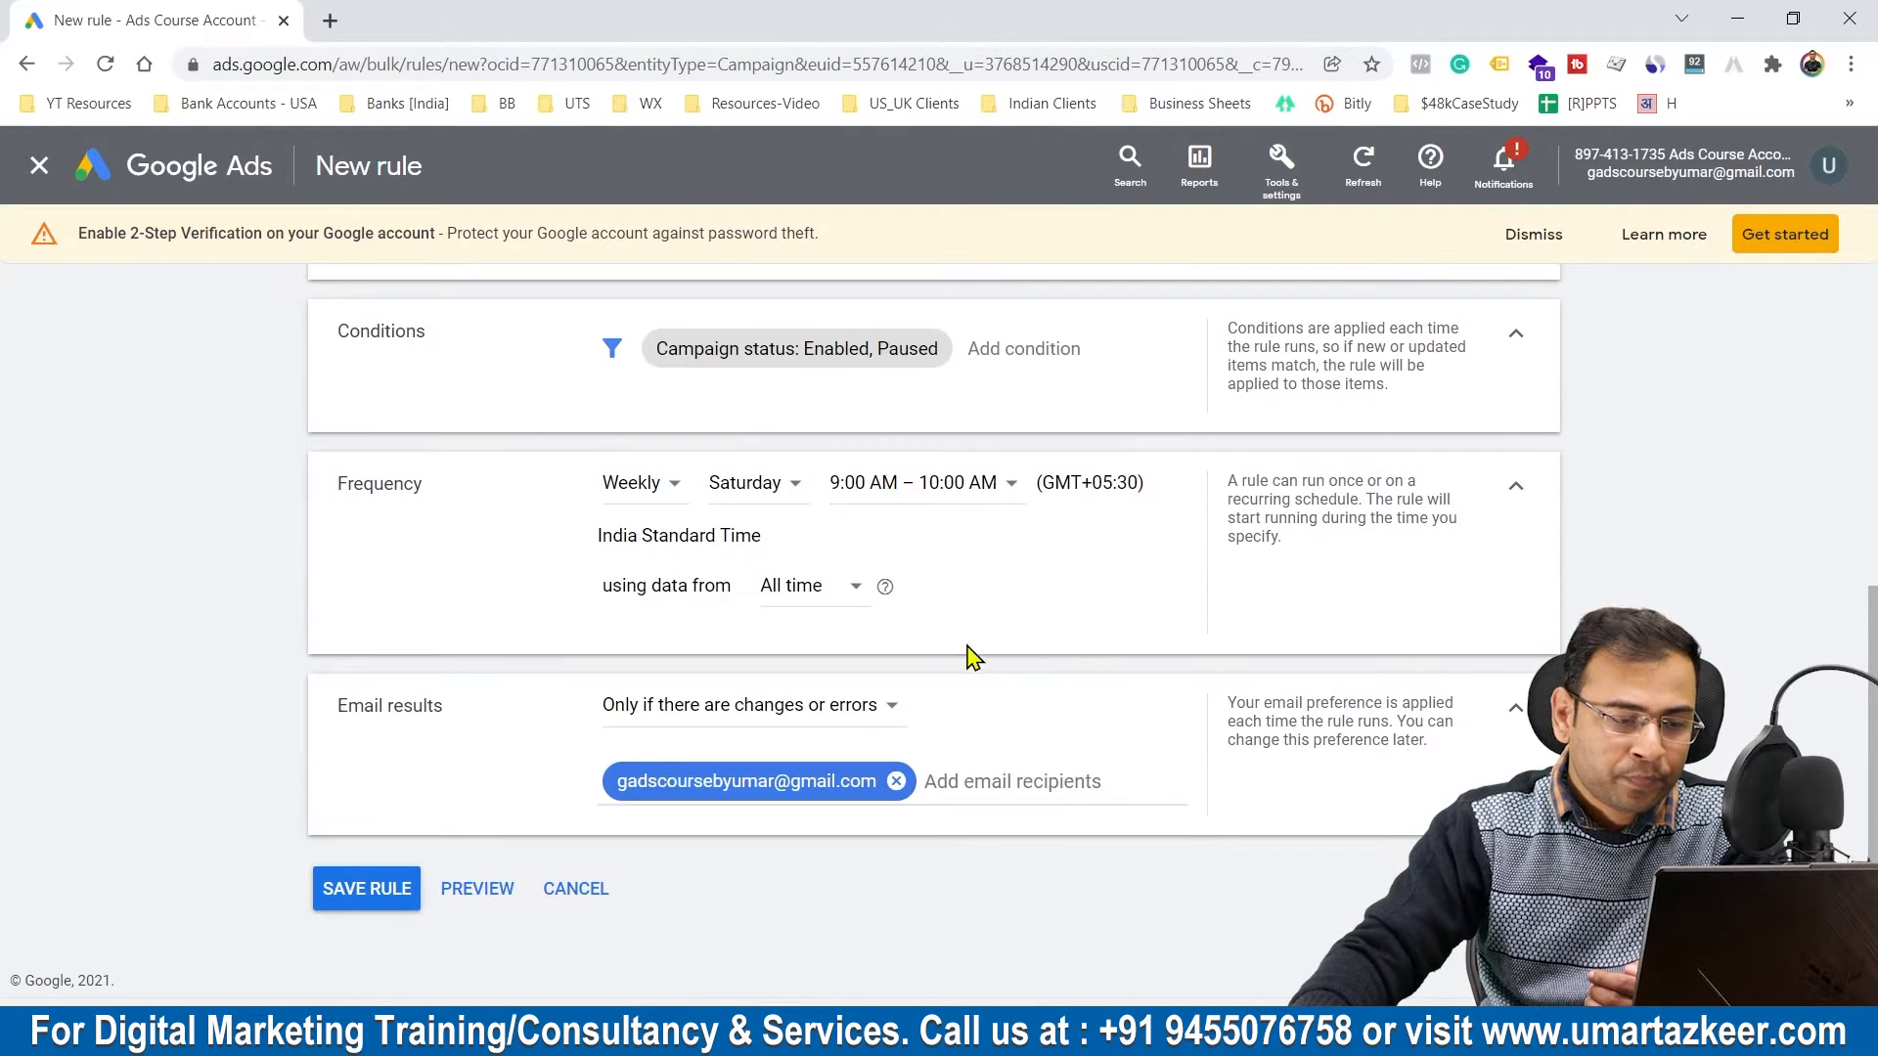
{"action": "left_click", "coordinate": [378, 889]}
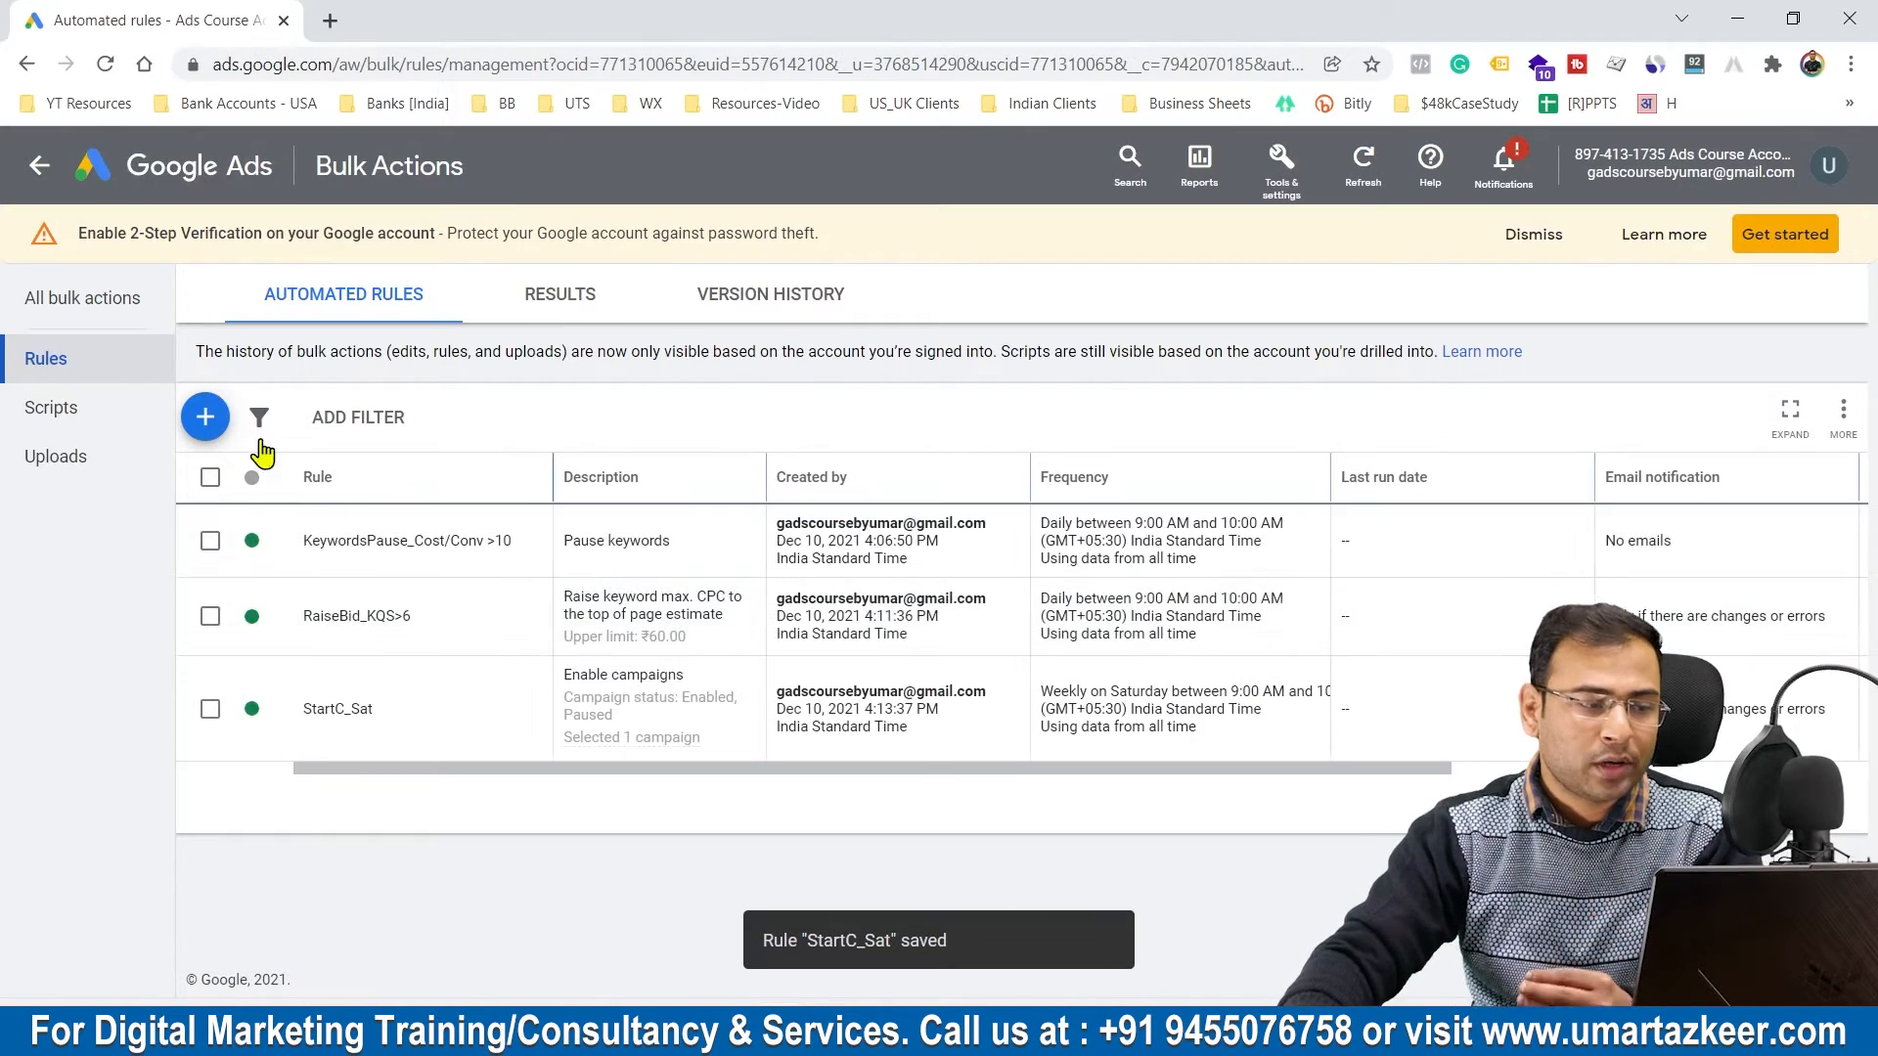
Step: Start another new campaign rule and set its action to Pause campaigns
{"action": "left_click", "coordinate": [206, 417]}
{"action": "left_click", "coordinate": [355, 225]}
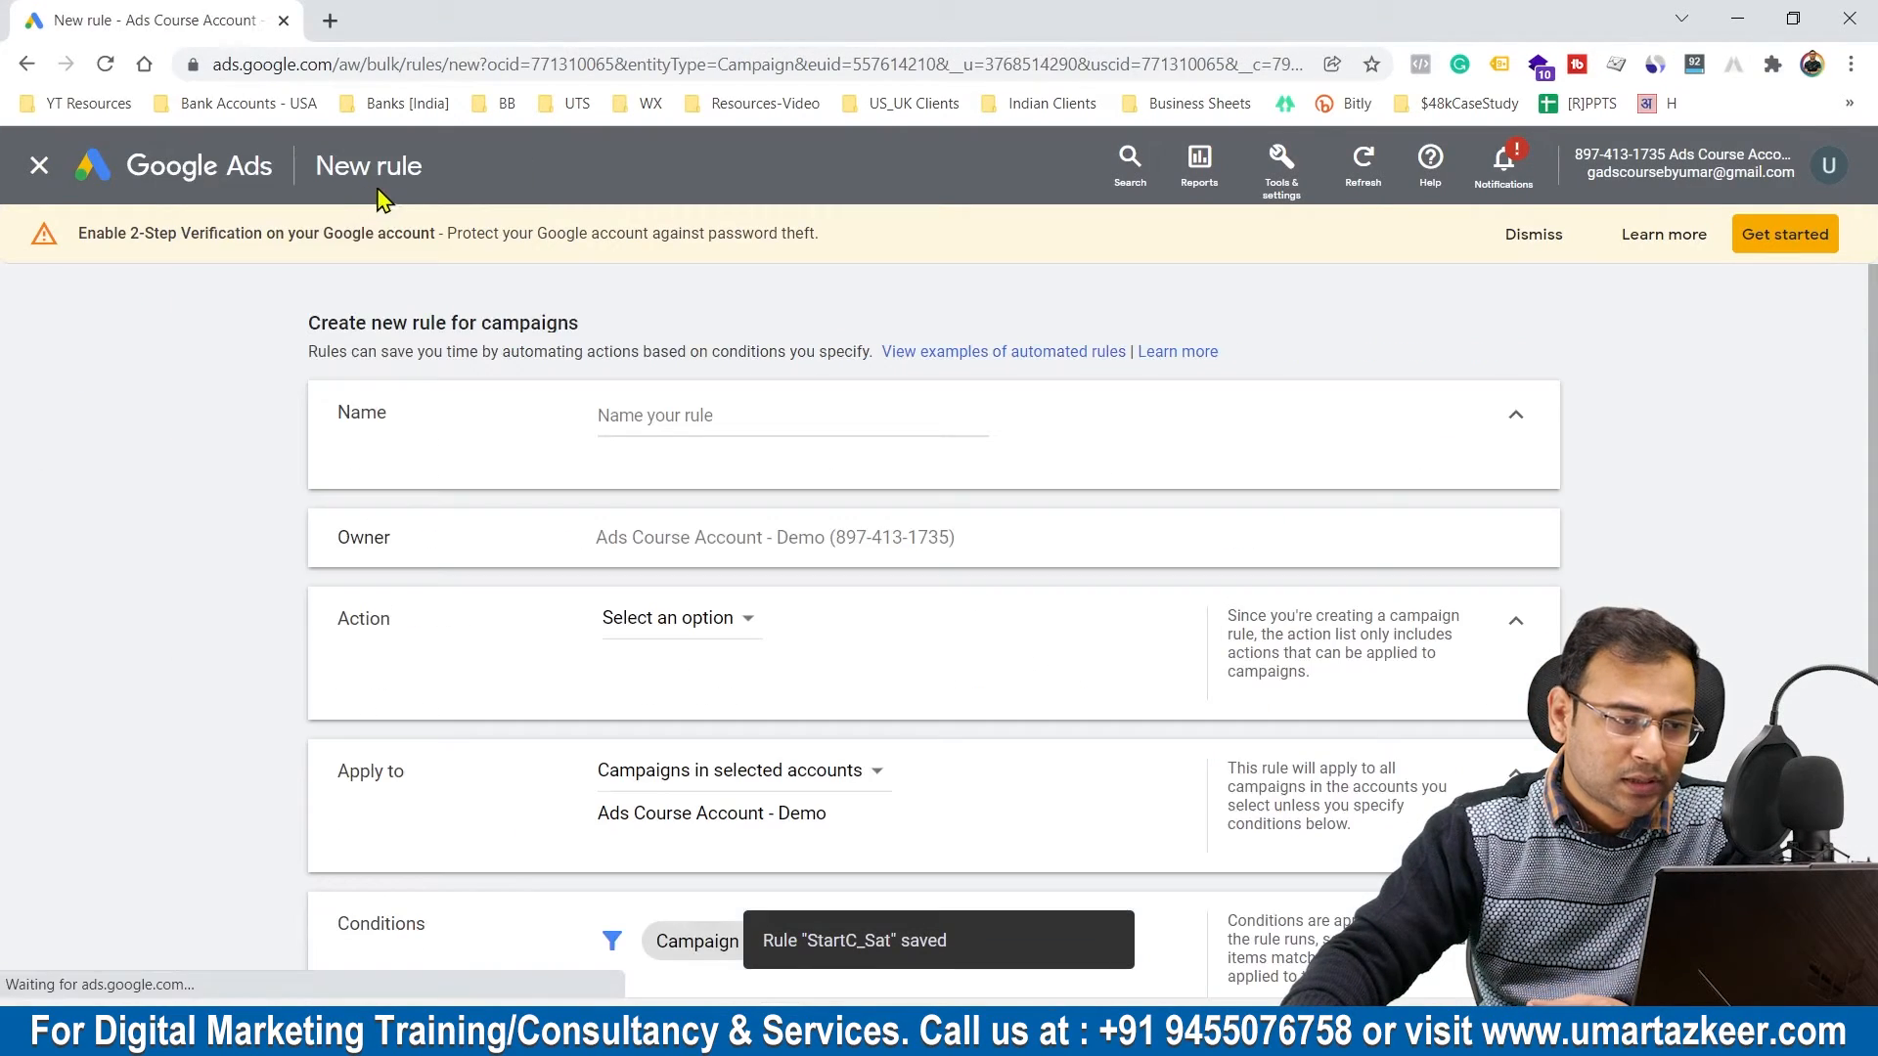
{"action": "left_click", "coordinate": [729, 636]}
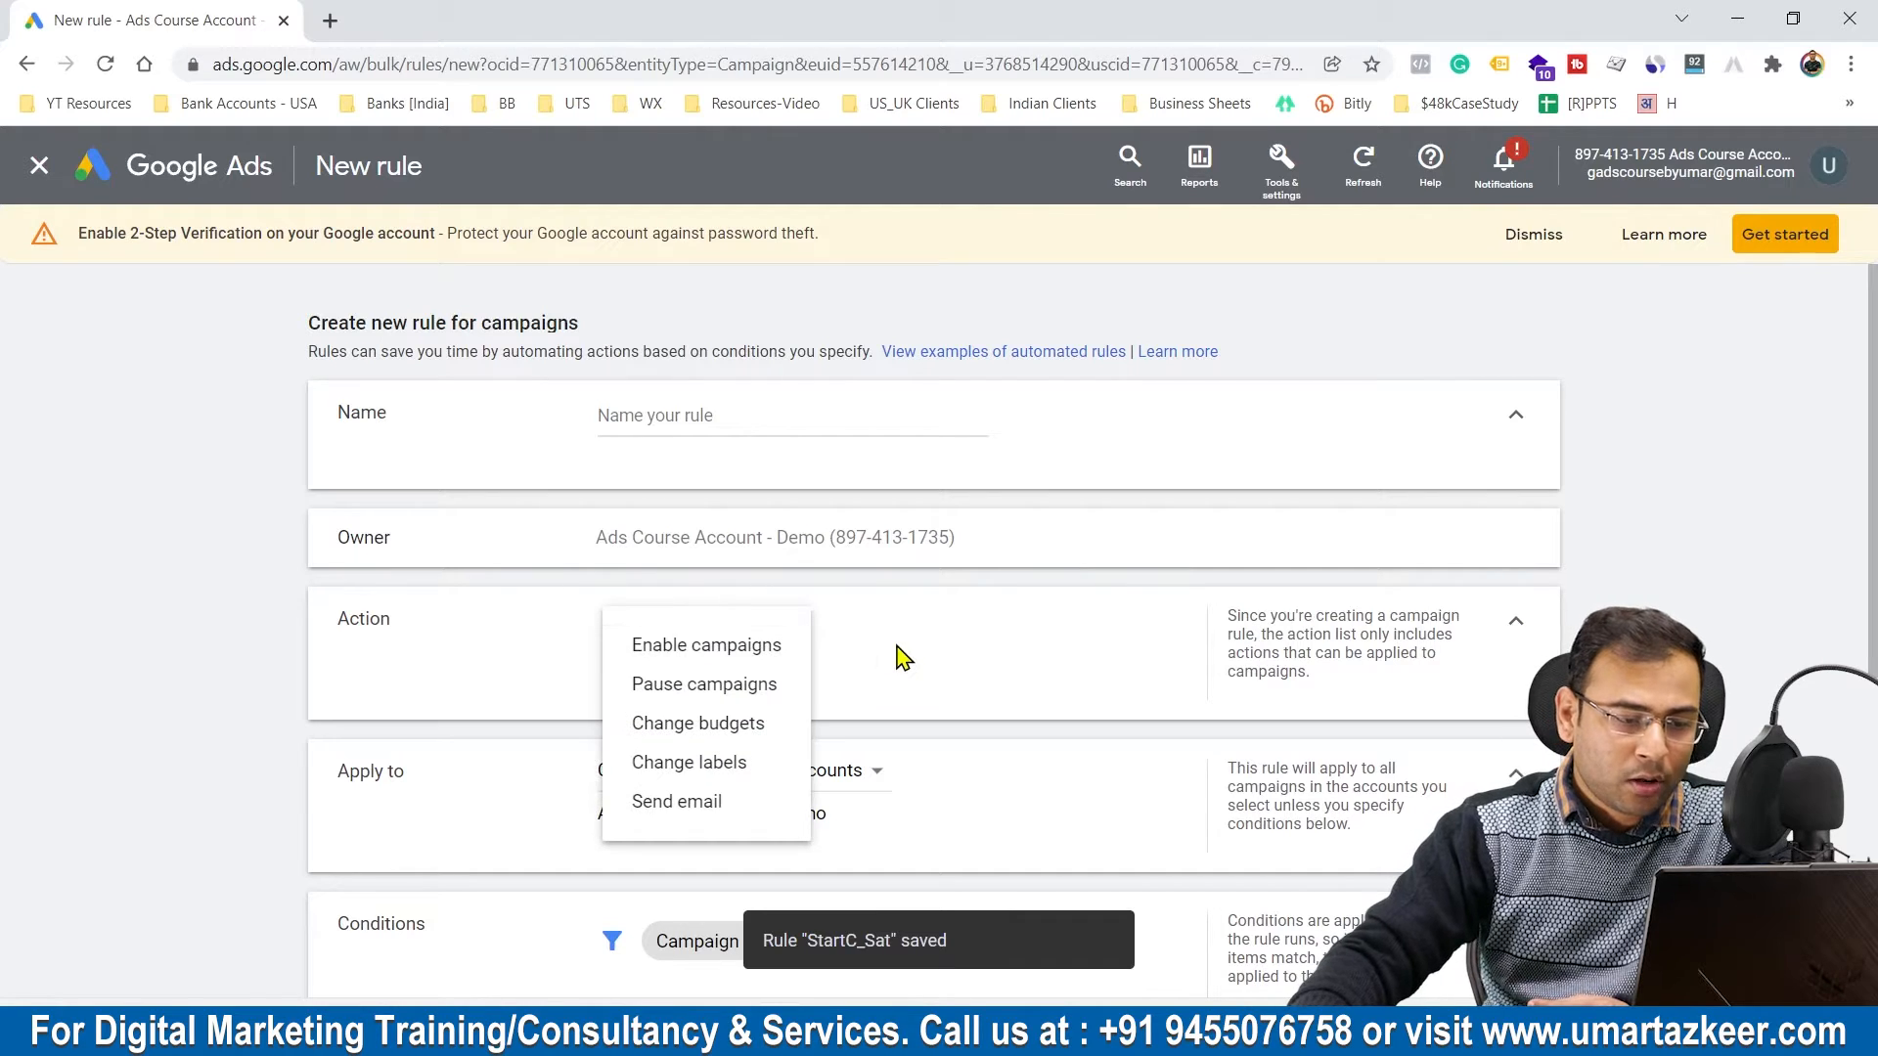
{"action": "left_click", "coordinate": [710, 684]}
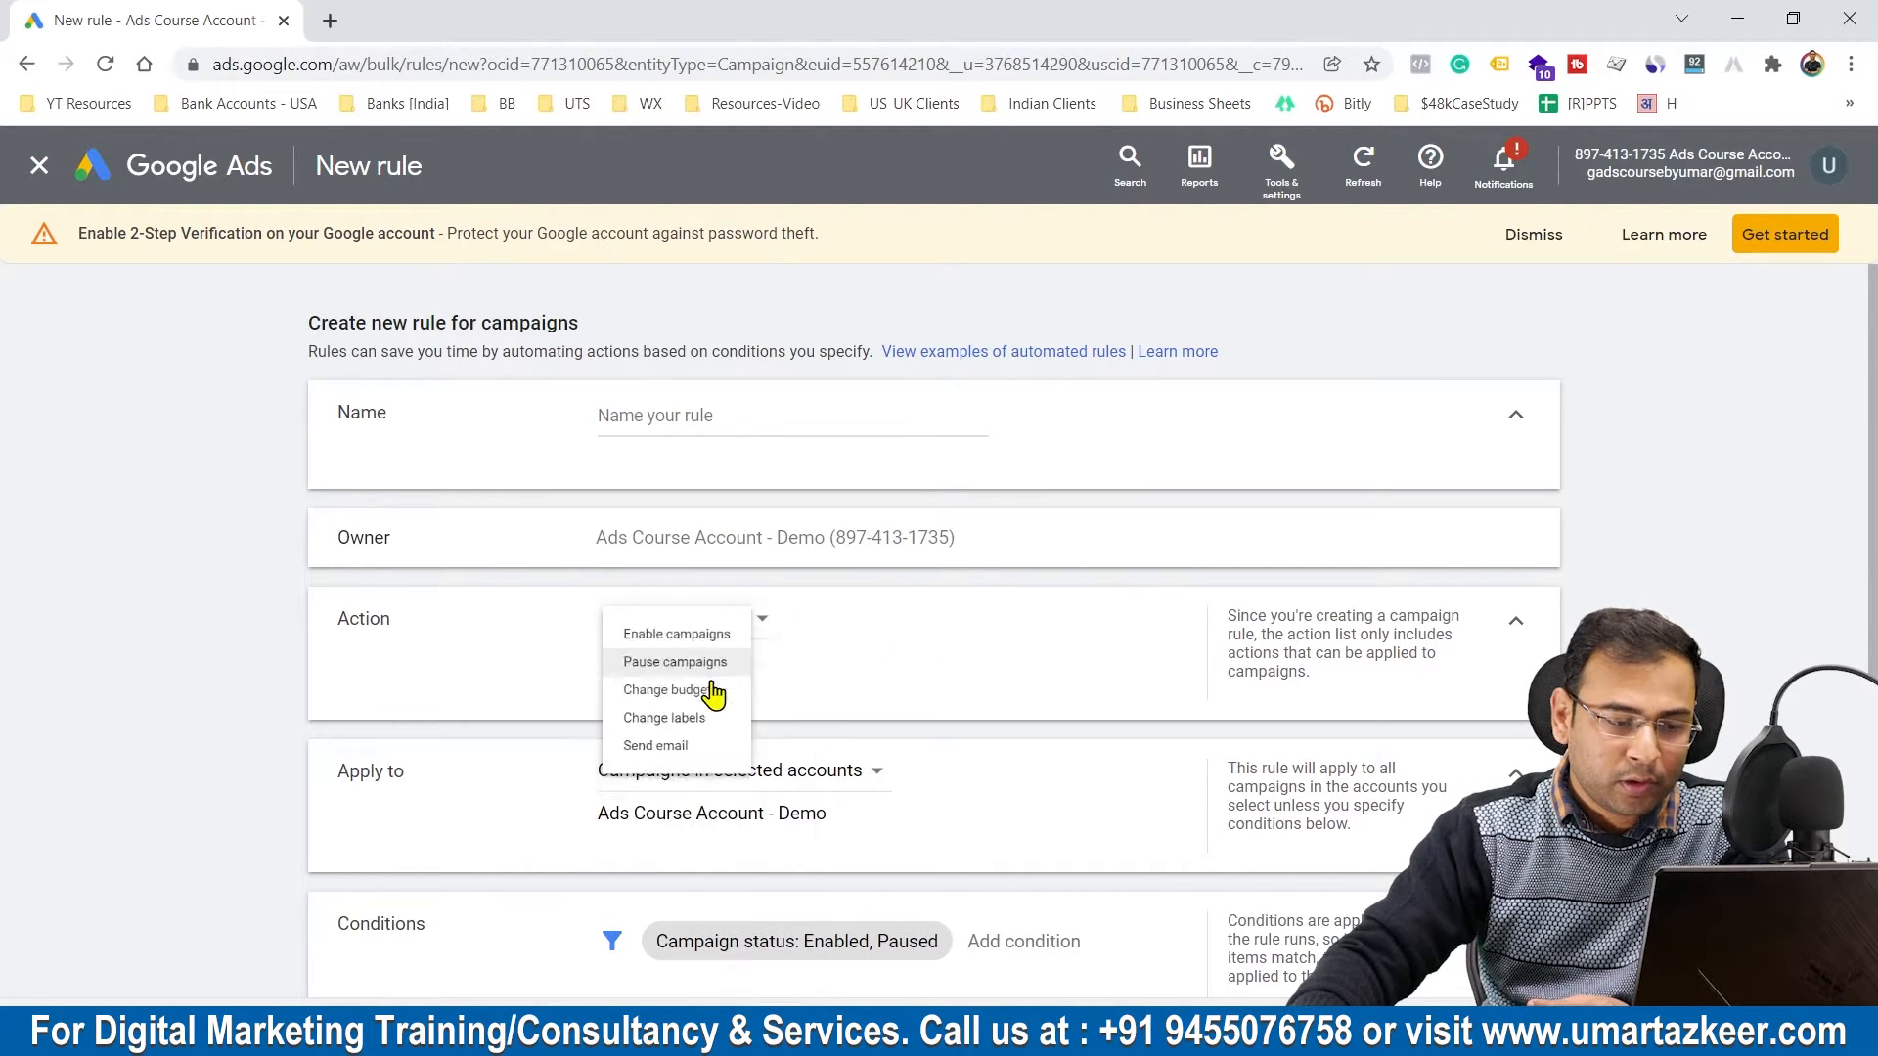
Step: Apply the pause rule only to the DSA - Lucknow - HomePage campaign
{"action": "scroll", "coordinate": [890, 636], "scroll_direction": "down", "scroll_amount": 2}
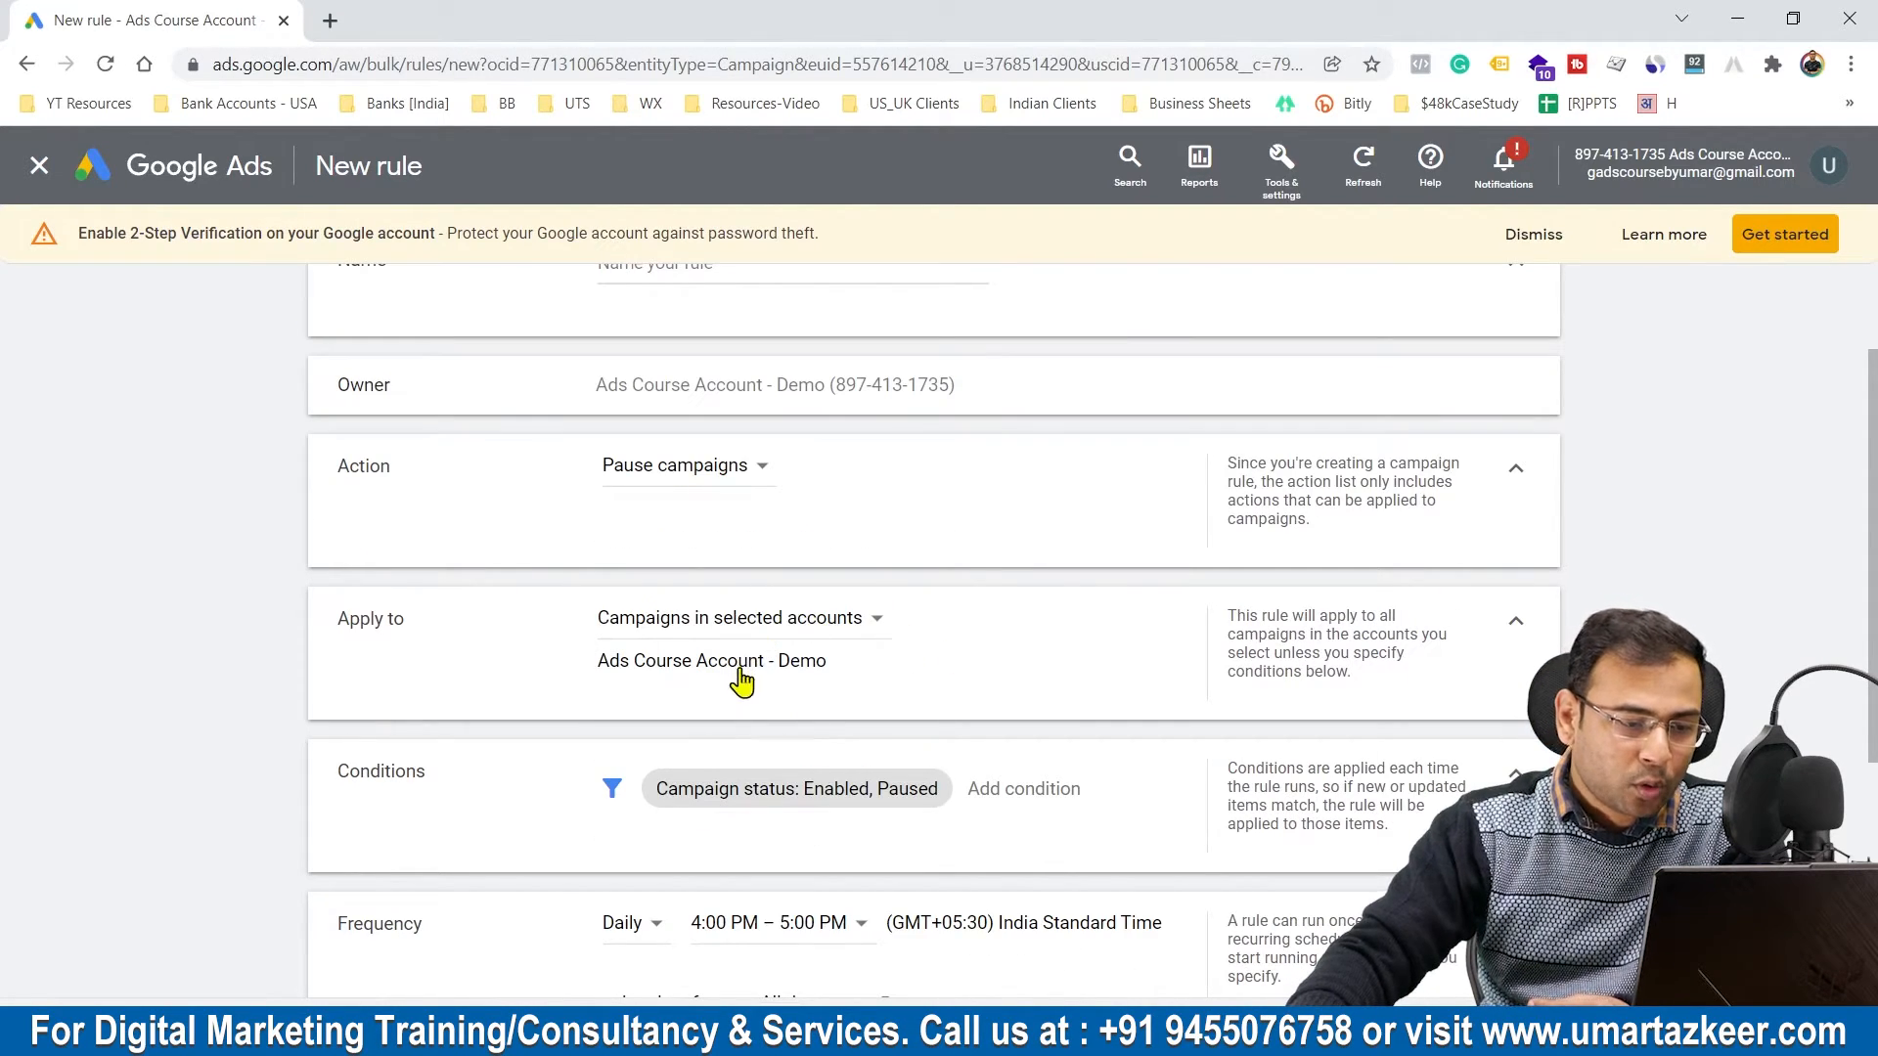
{"action": "left_click", "coordinate": [794, 619]}
{"action": "left_click", "coordinate": [745, 685]}
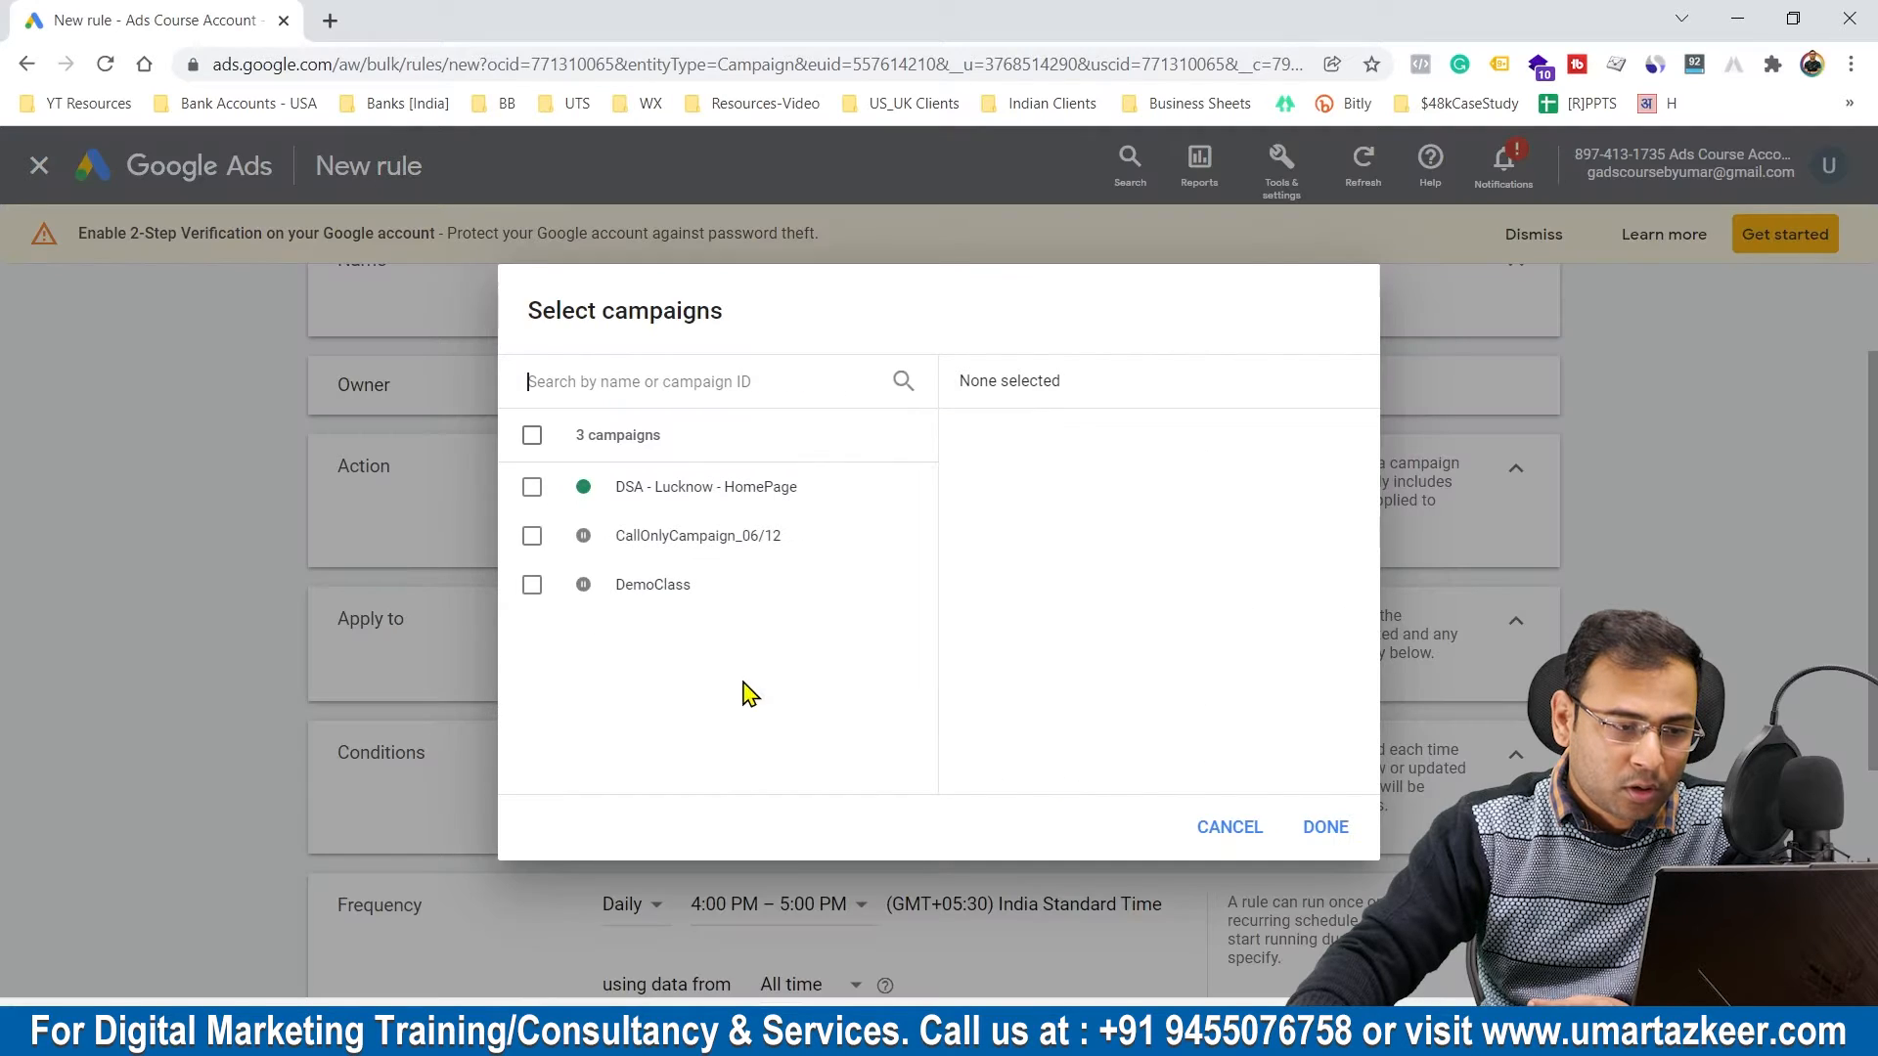
{"action": "left_click", "coordinate": [672, 483]}
{"action": "left_click", "coordinate": [1325, 829]}
{"action": "scroll", "coordinate": [1048, 624], "scroll_direction": "down", "scroll_amount": 3}
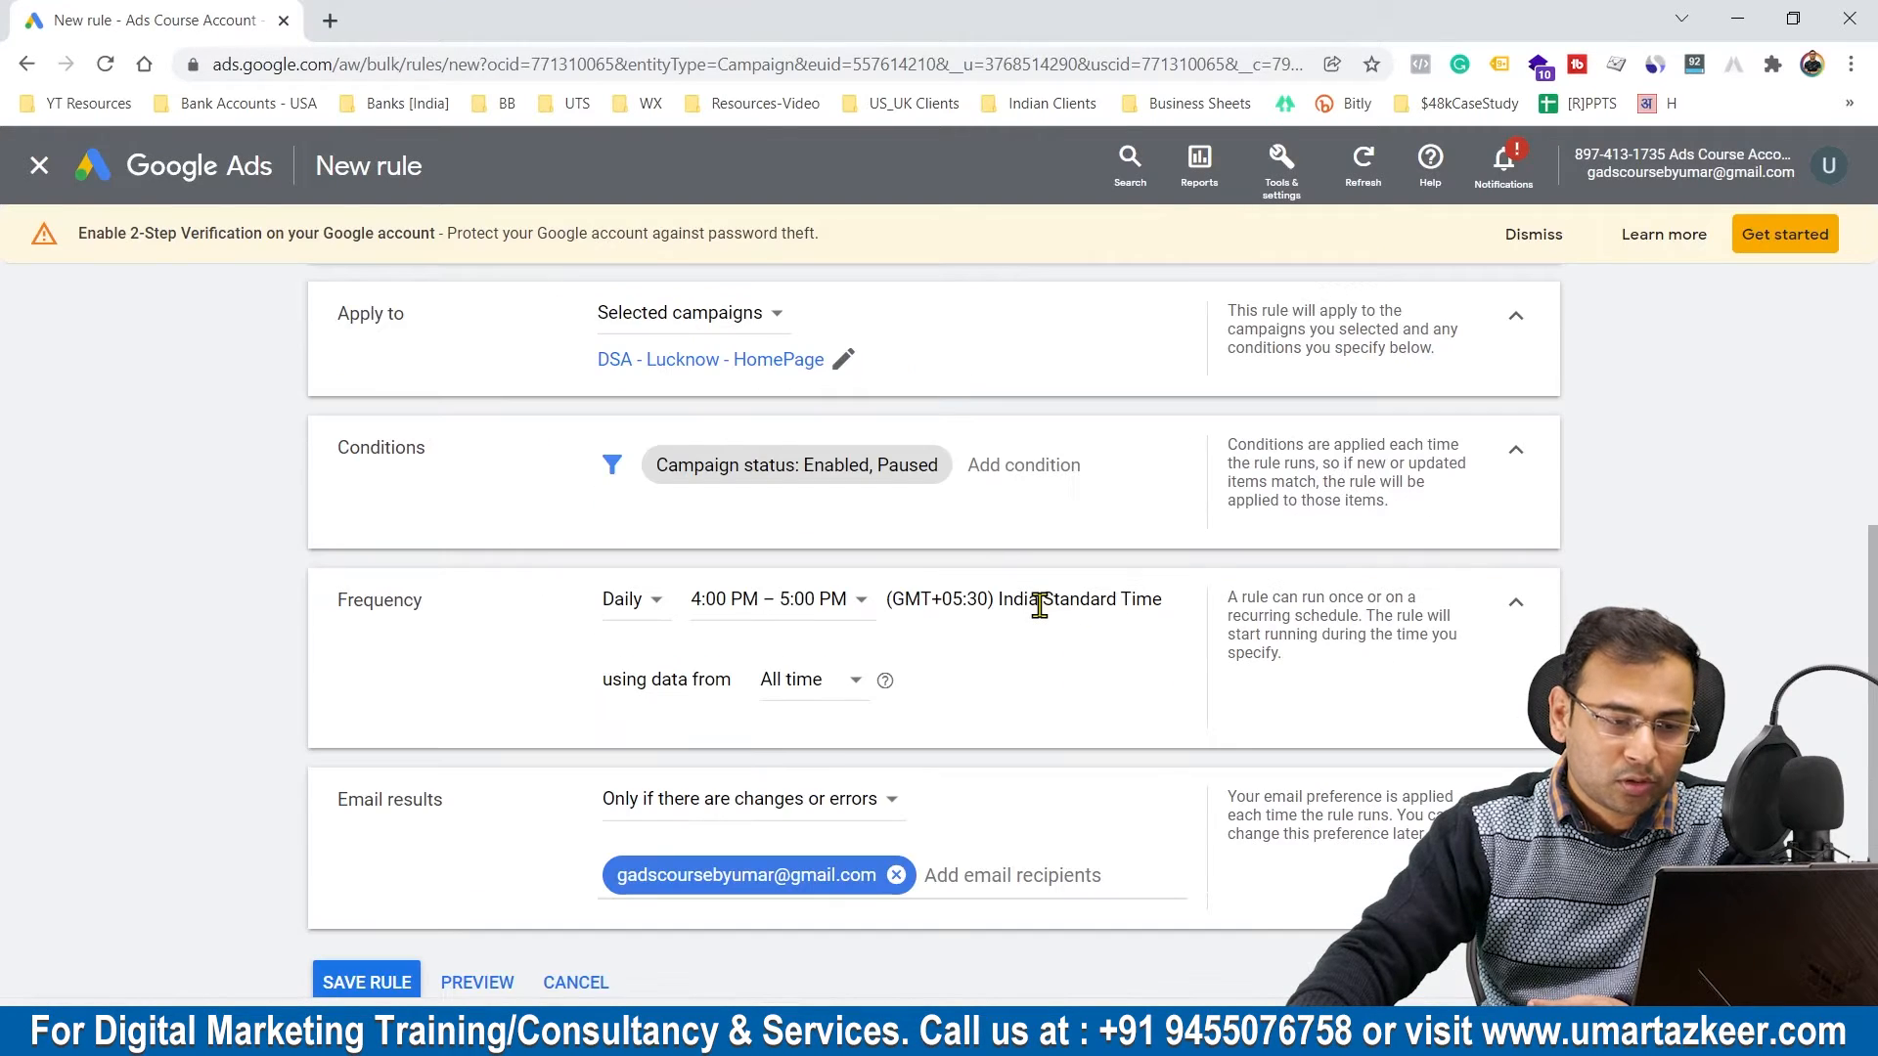
{"action": "left_click", "coordinate": [1017, 467]}
{"action": "type", "text": "Campai"}
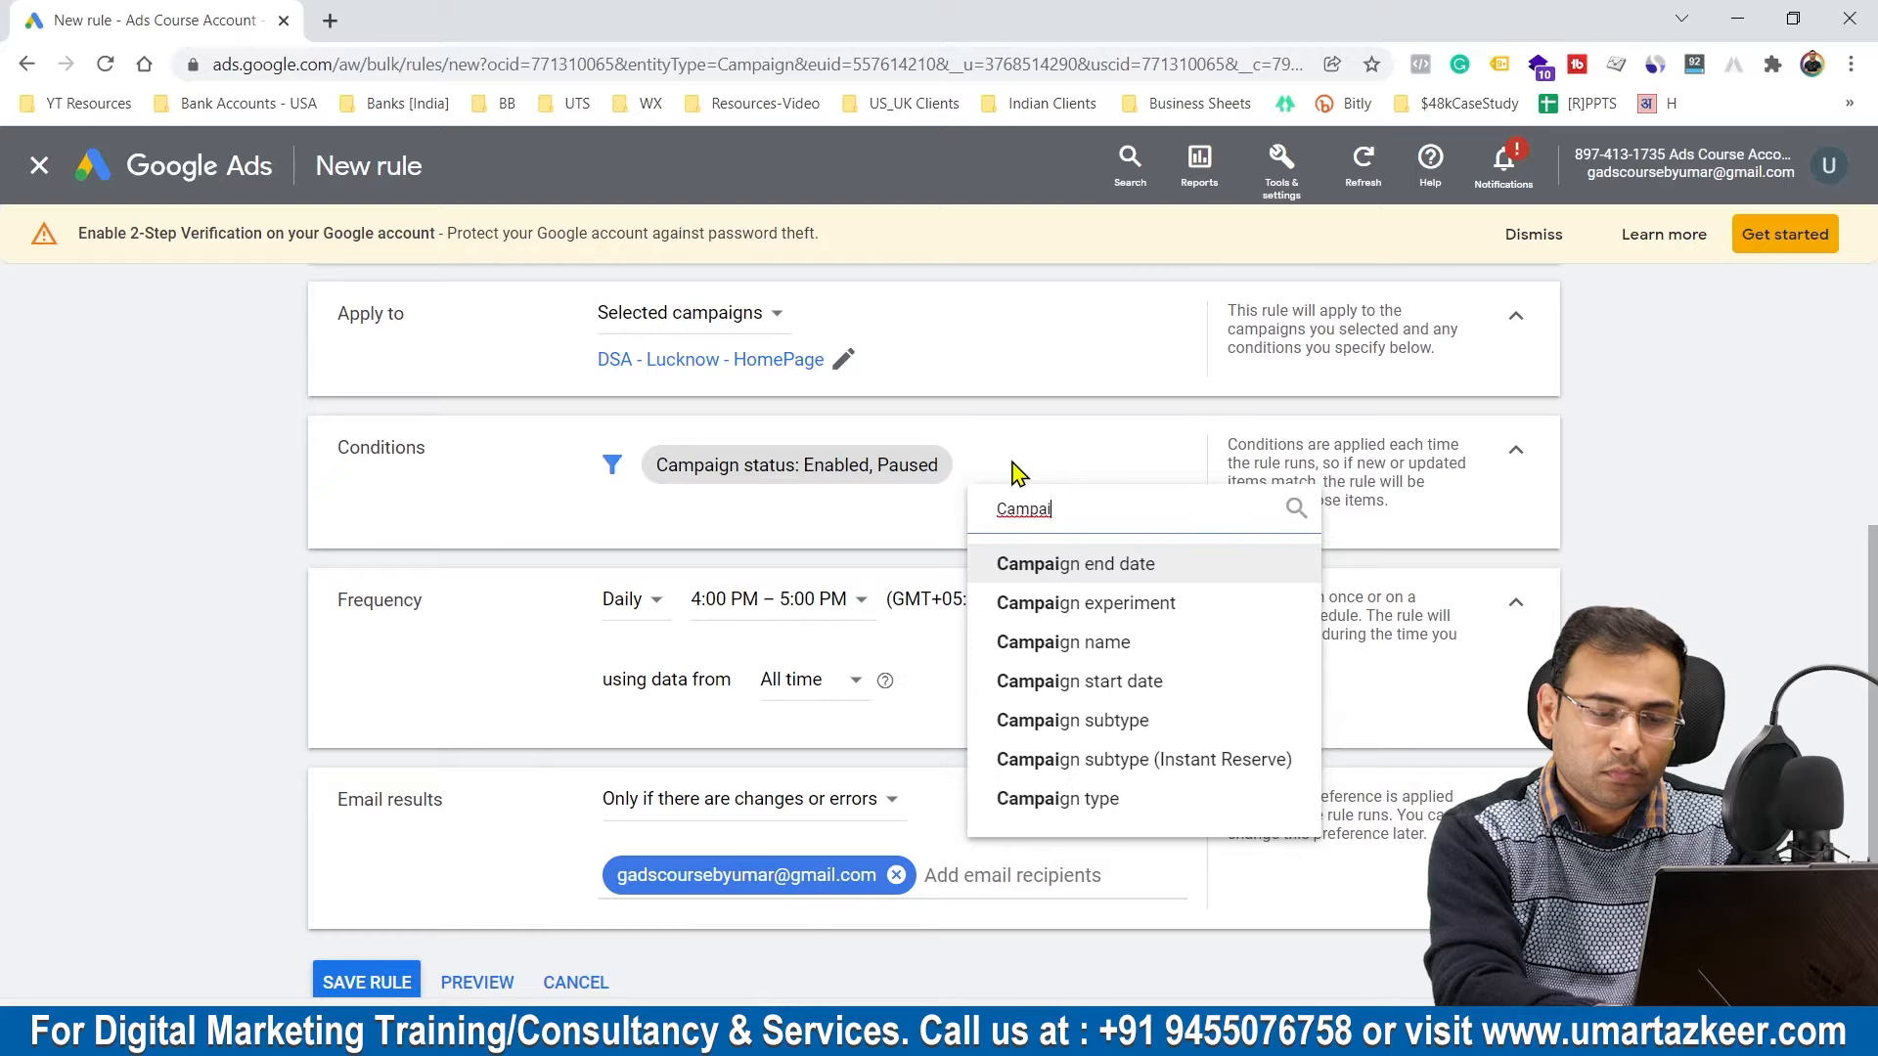
{"action": "left_click", "coordinate": [1123, 642]}
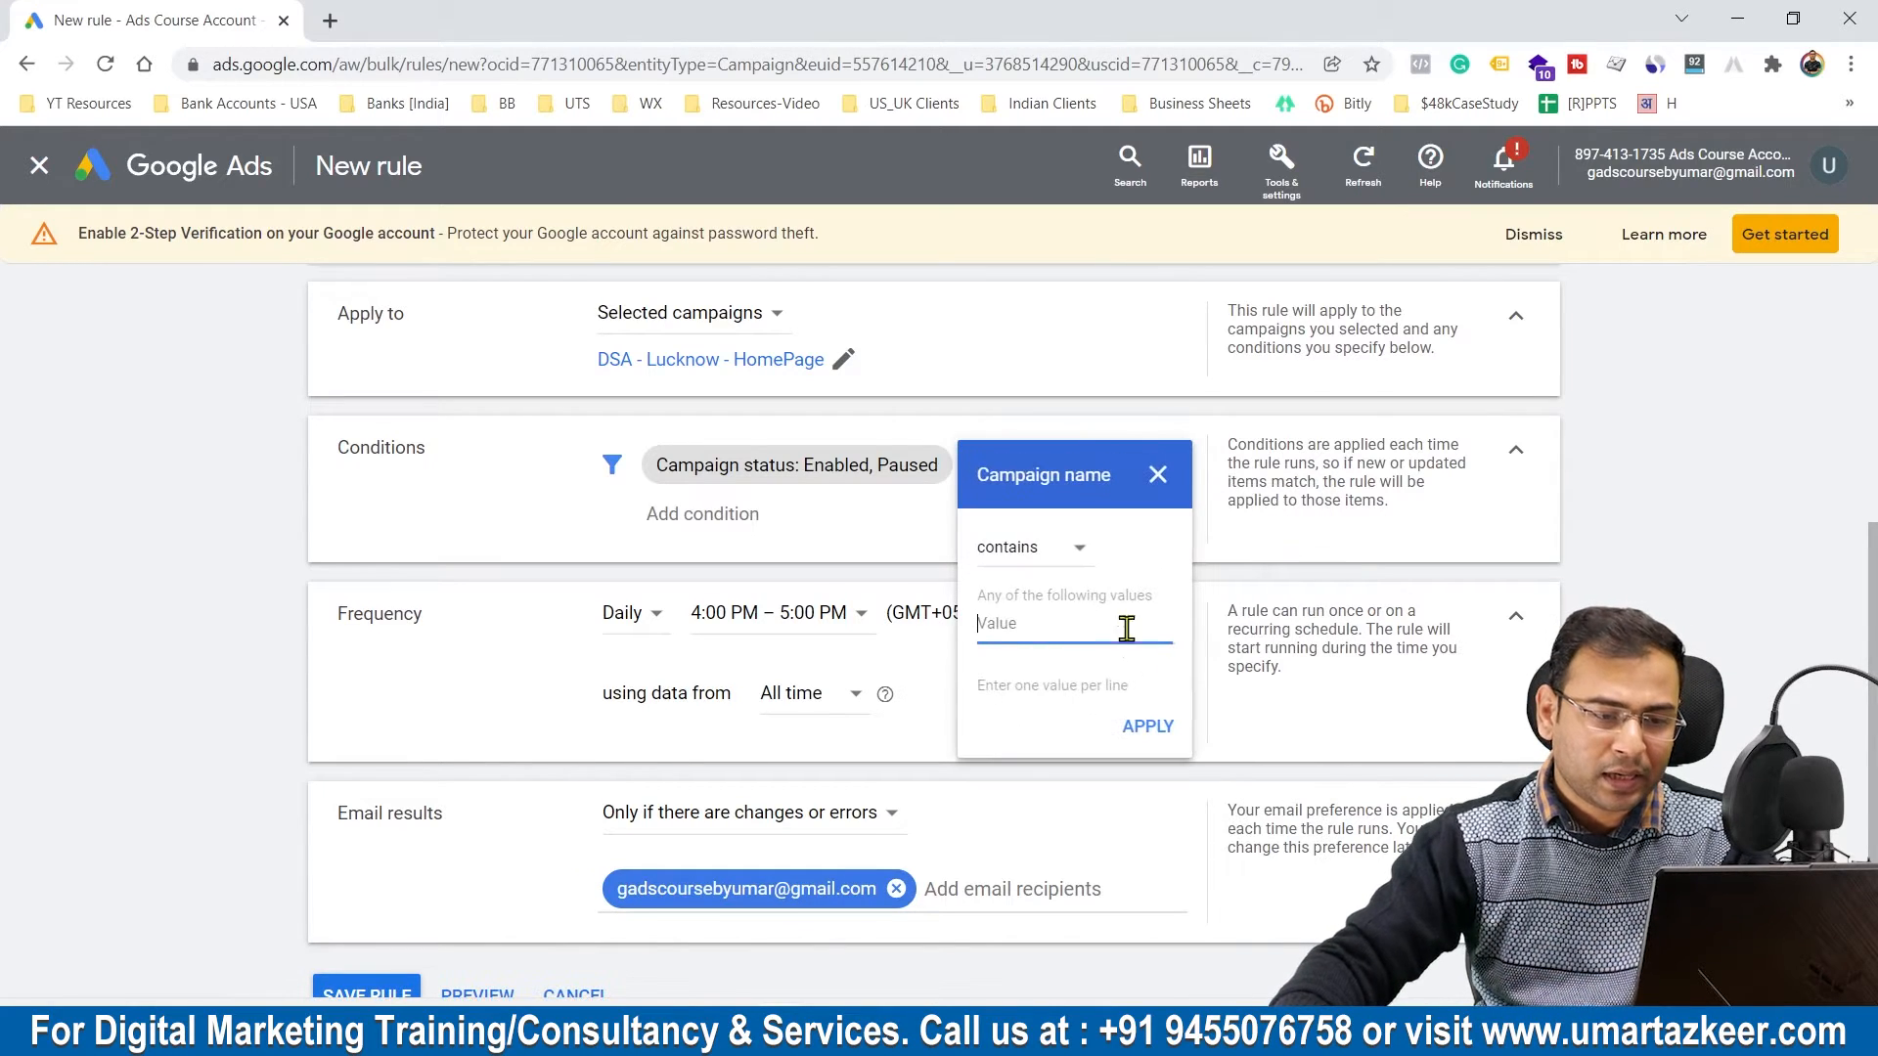
{"action": "left_click", "coordinate": [1022, 550]}
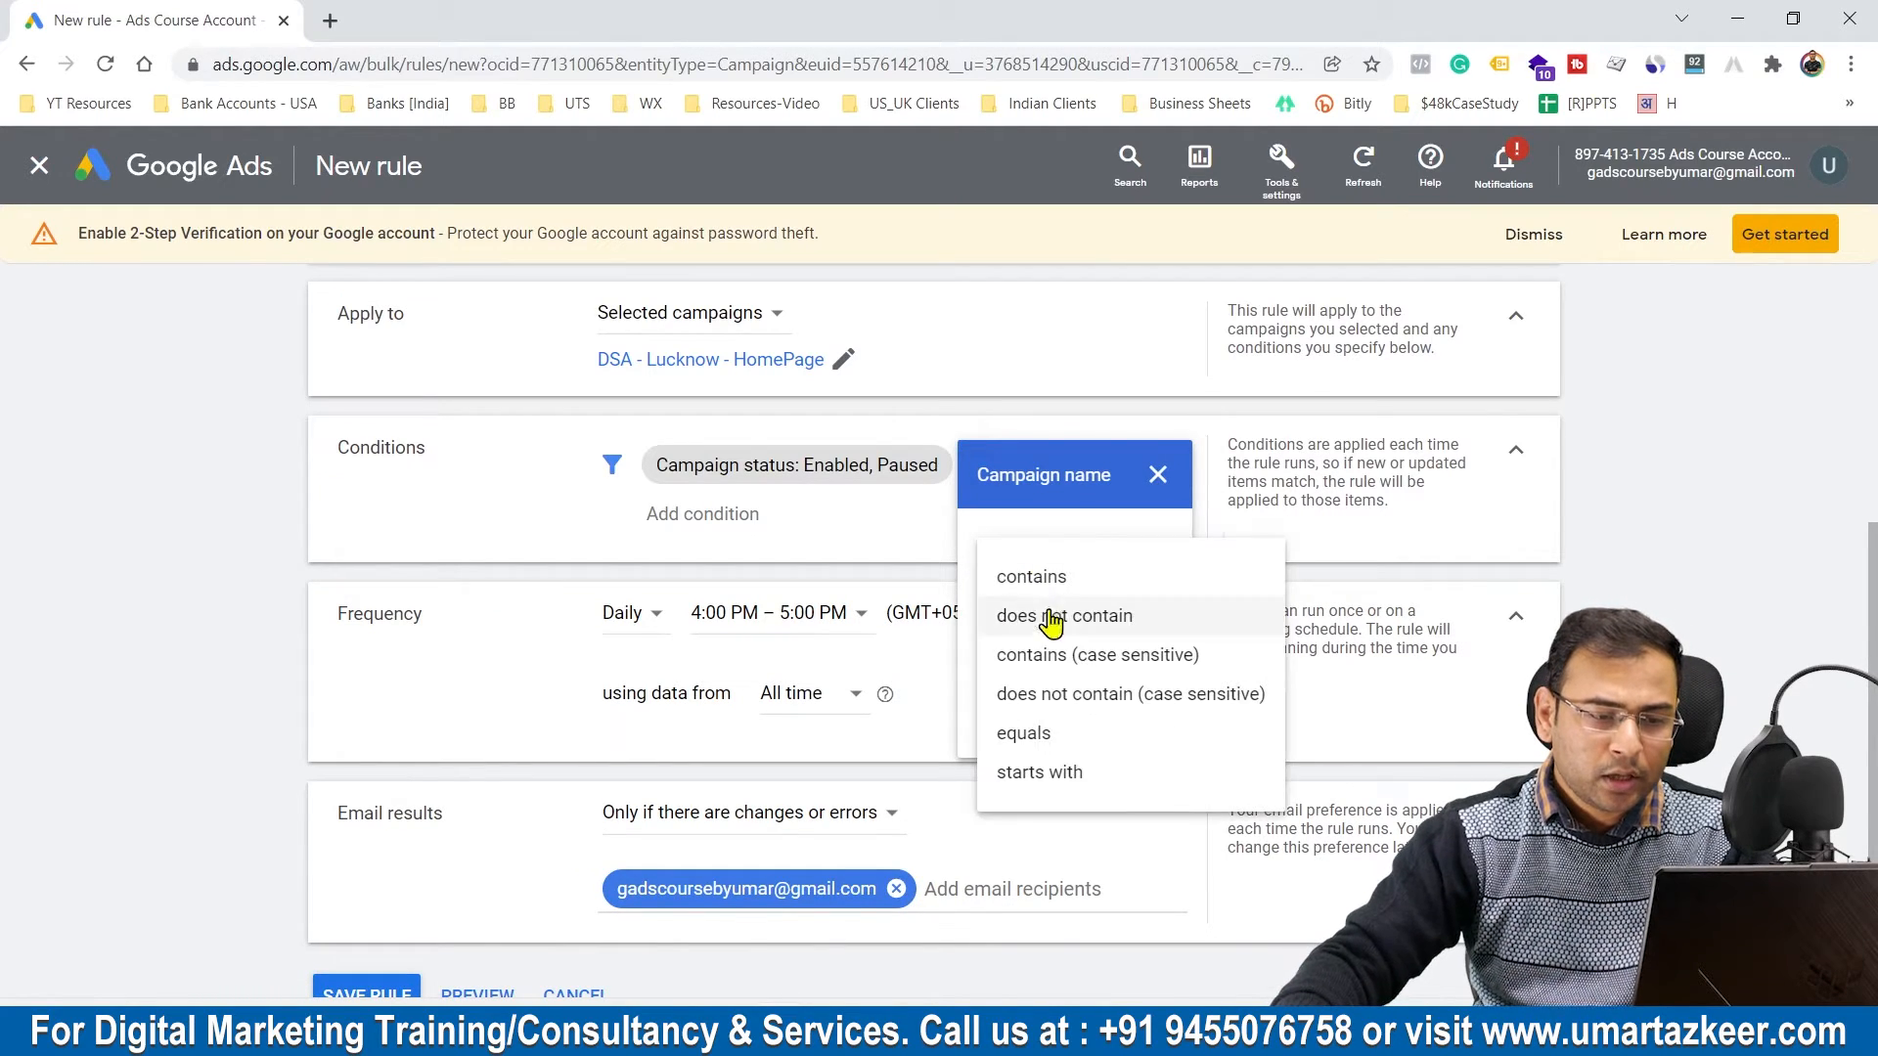
{"action": "left_click", "coordinate": [1070, 741]}
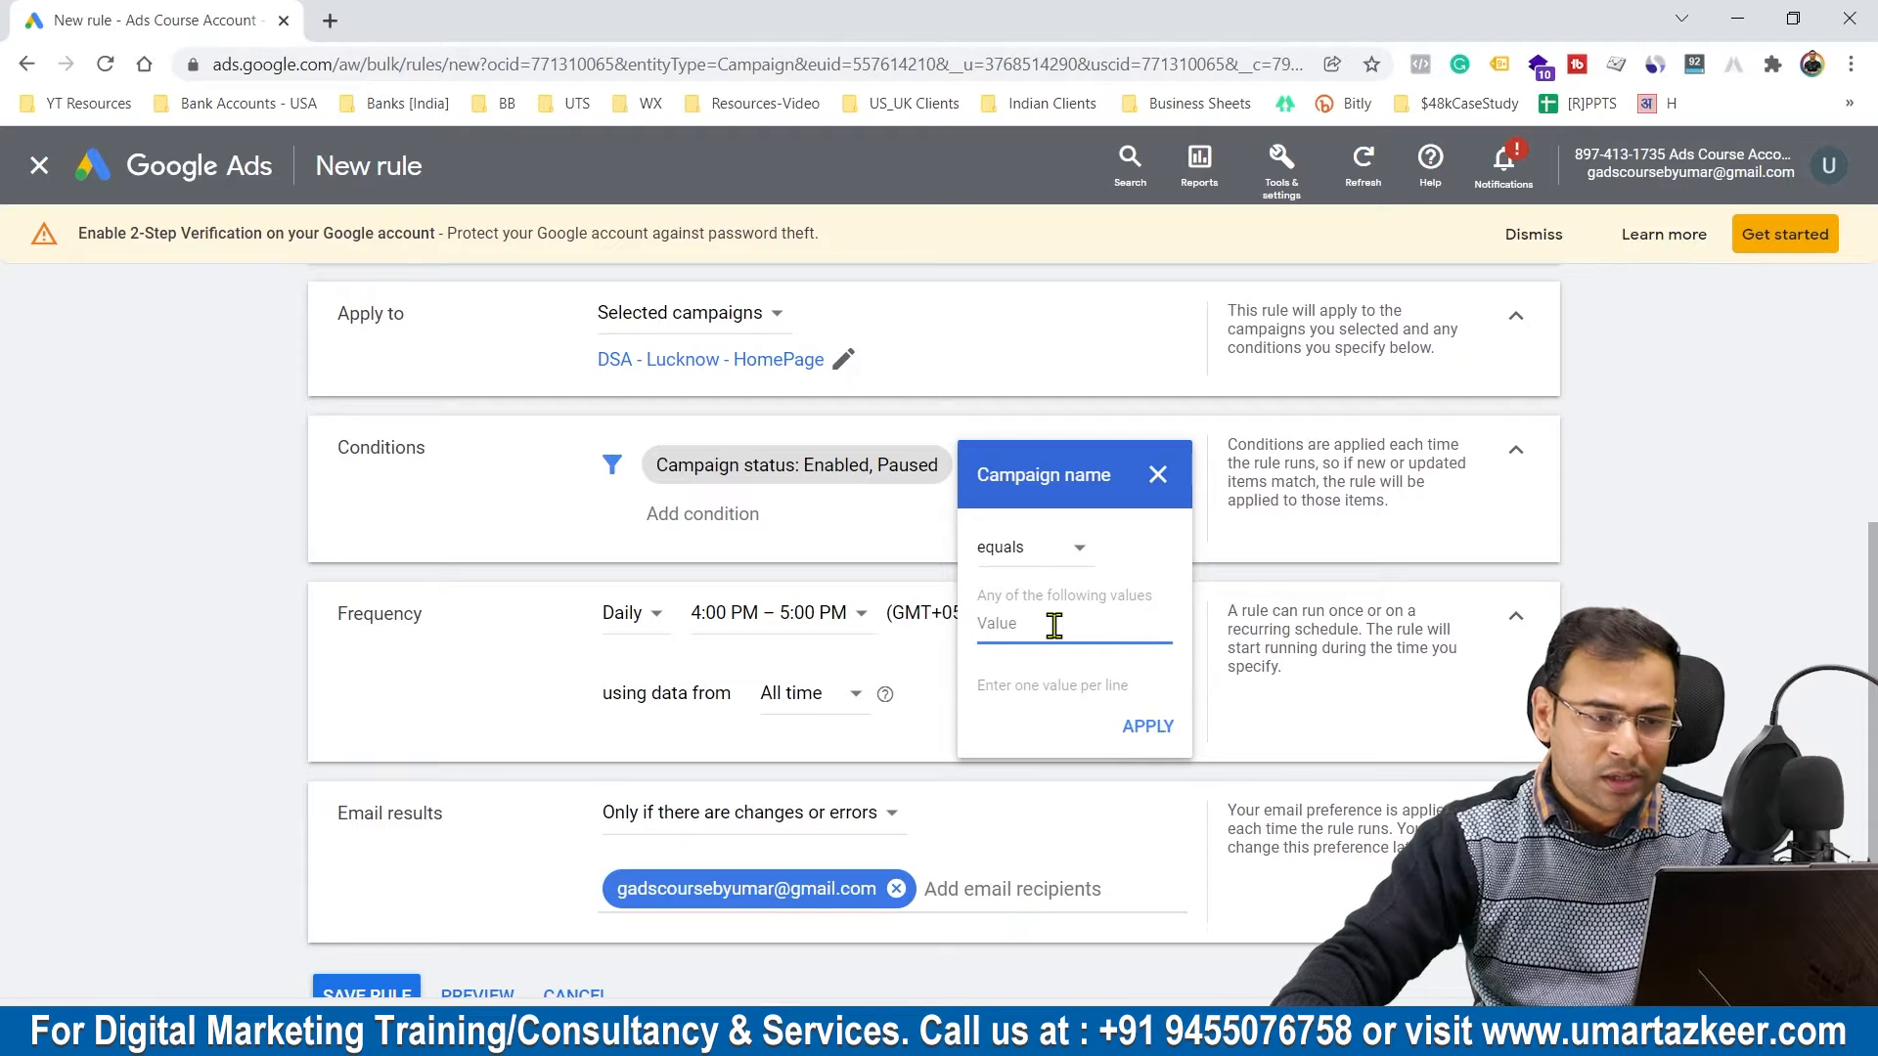
Step: Copy the selected campaign's name and add the condition Campaign name contains DSA - Lucknow - HomePage
{"action": "left_click_drag", "start_coordinate": [580, 357], "coordinate": [825, 376]}
{"action": "key", "text": "ctrl+c"}
{"action": "left_click", "coordinate": [1036, 480]}
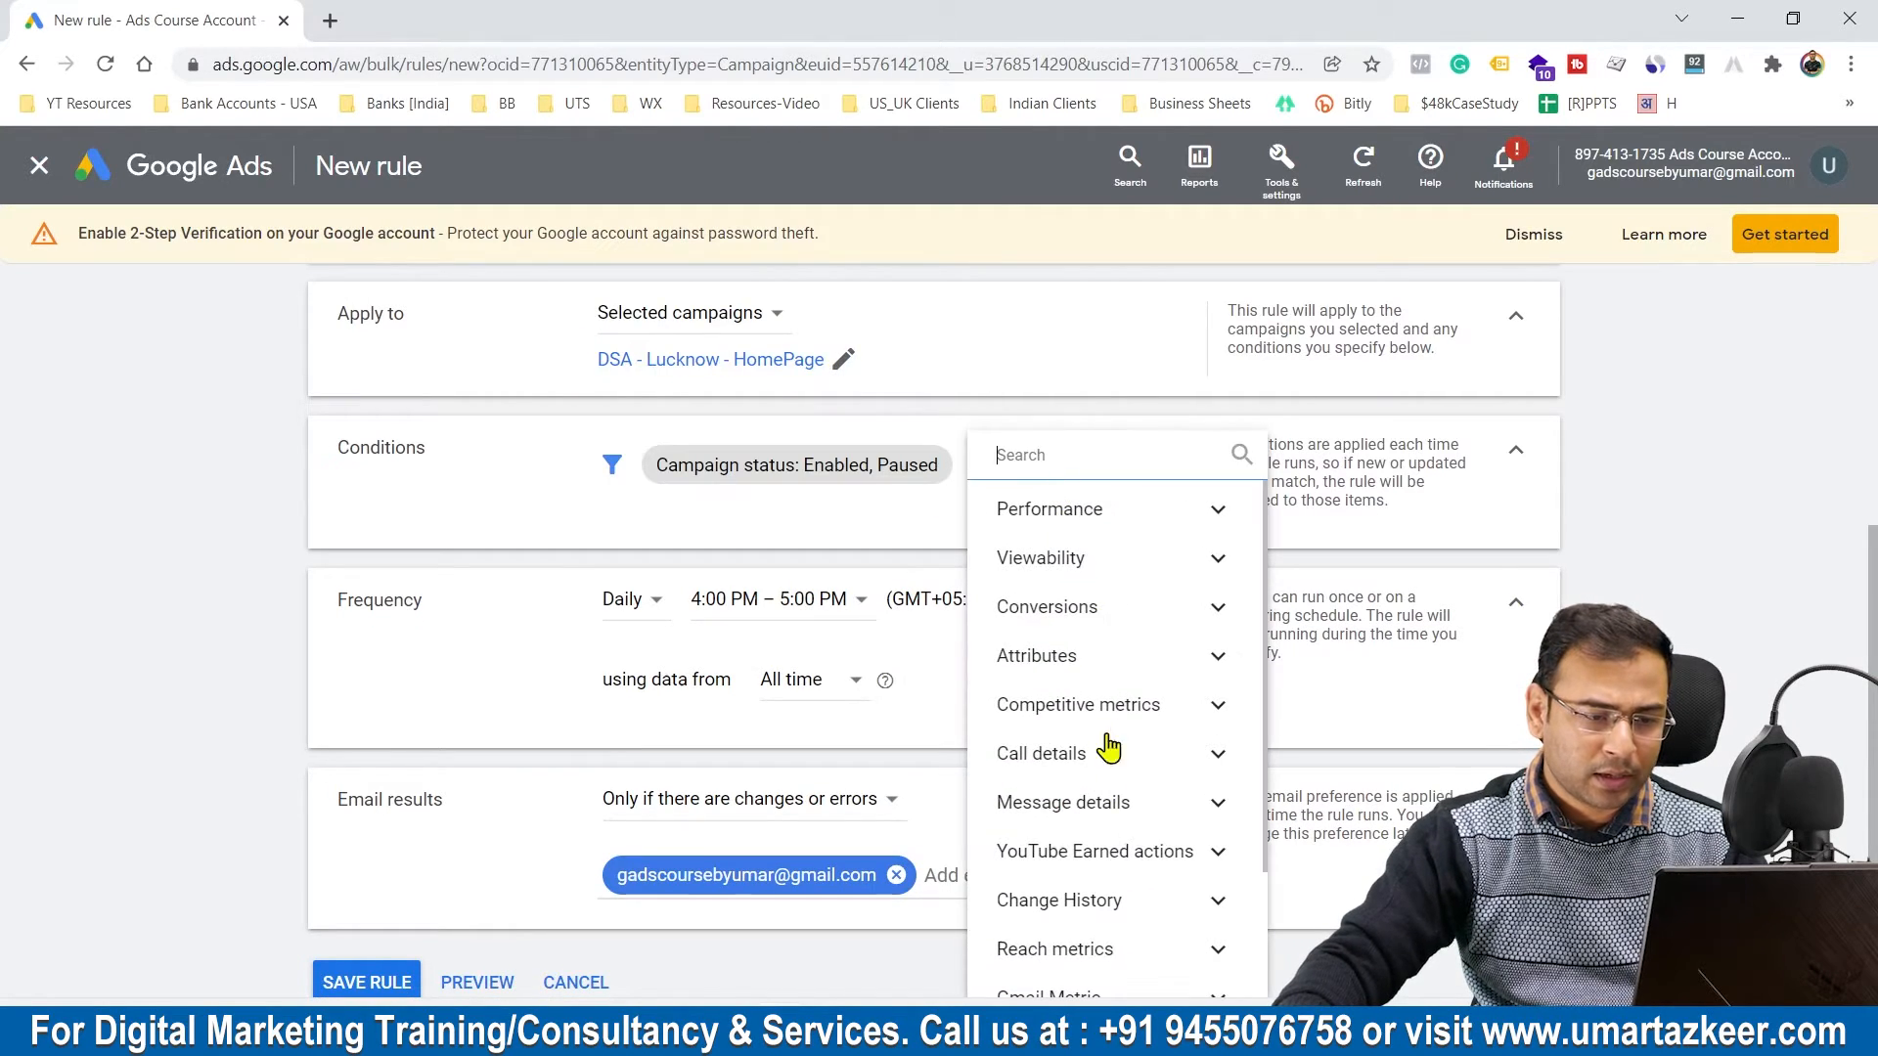
{"action": "type", "text": "Campaign"}
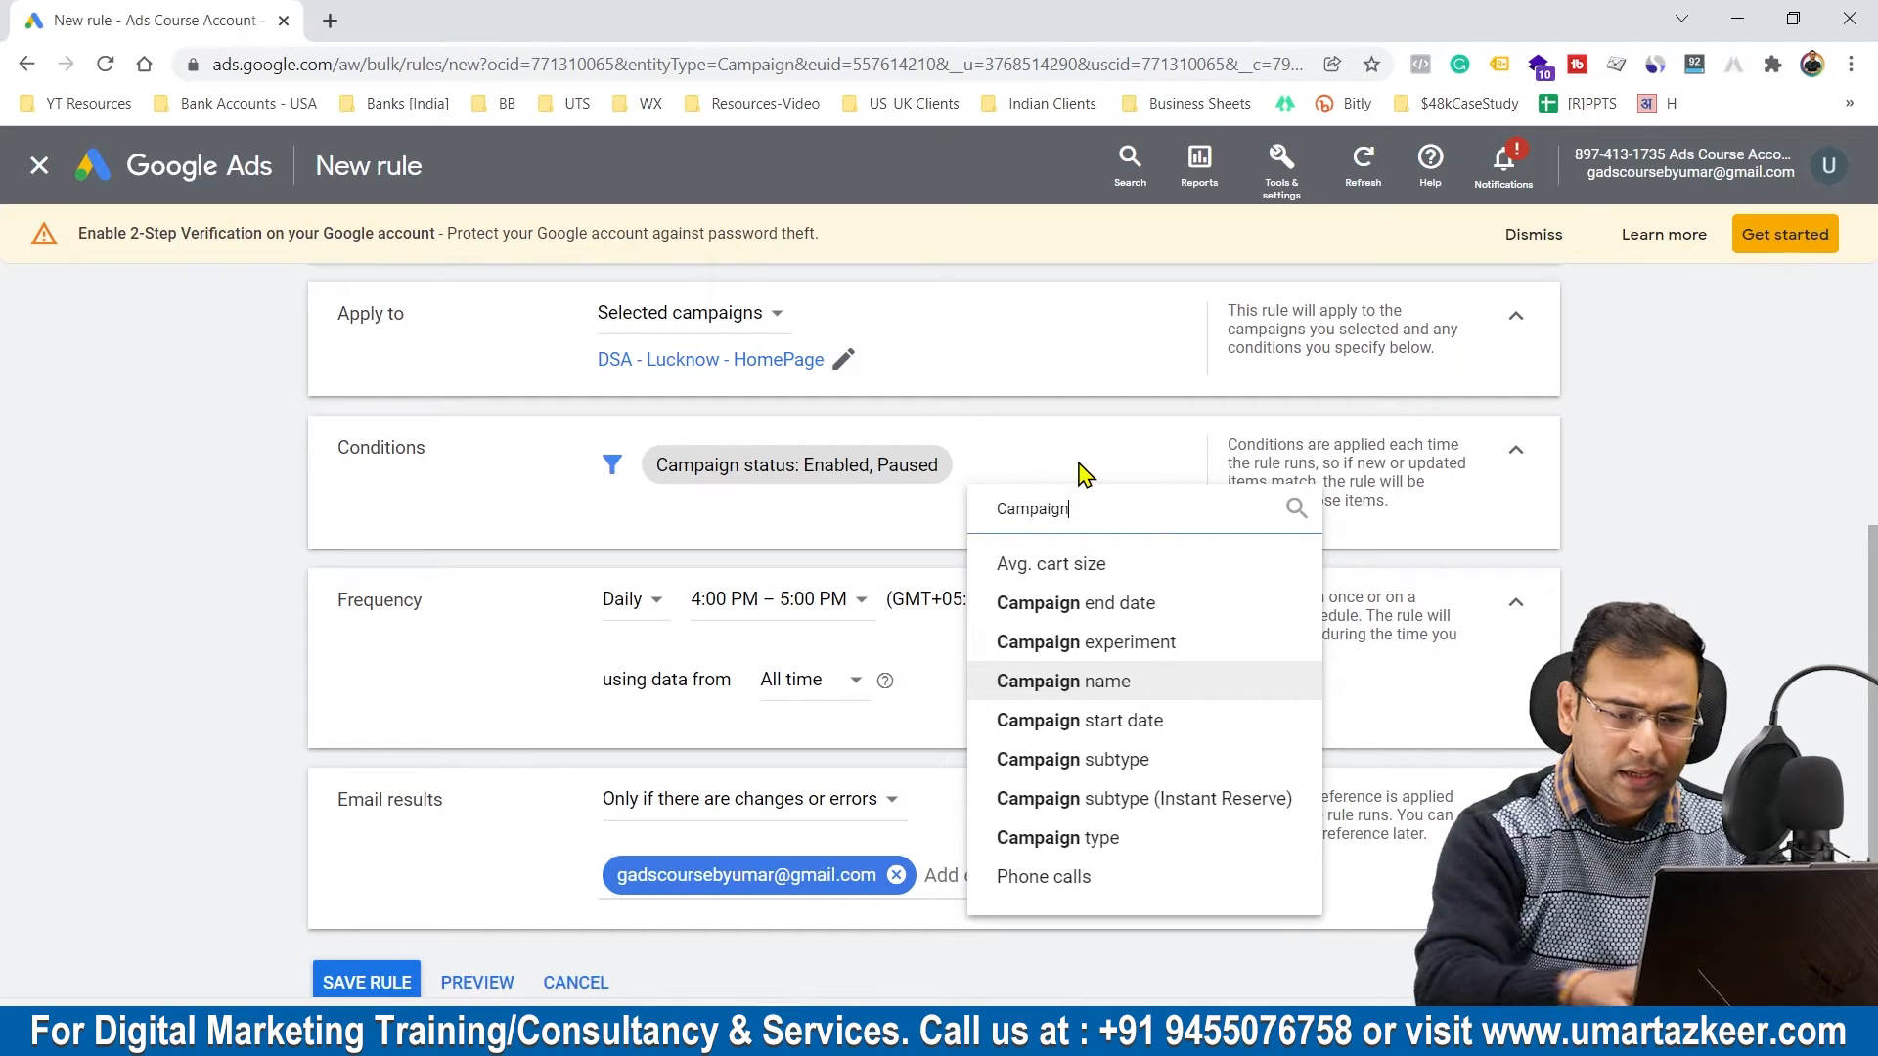
{"action": "left_click", "coordinate": [1056, 645]}
{"action": "key", "text": "ctrl+v"}
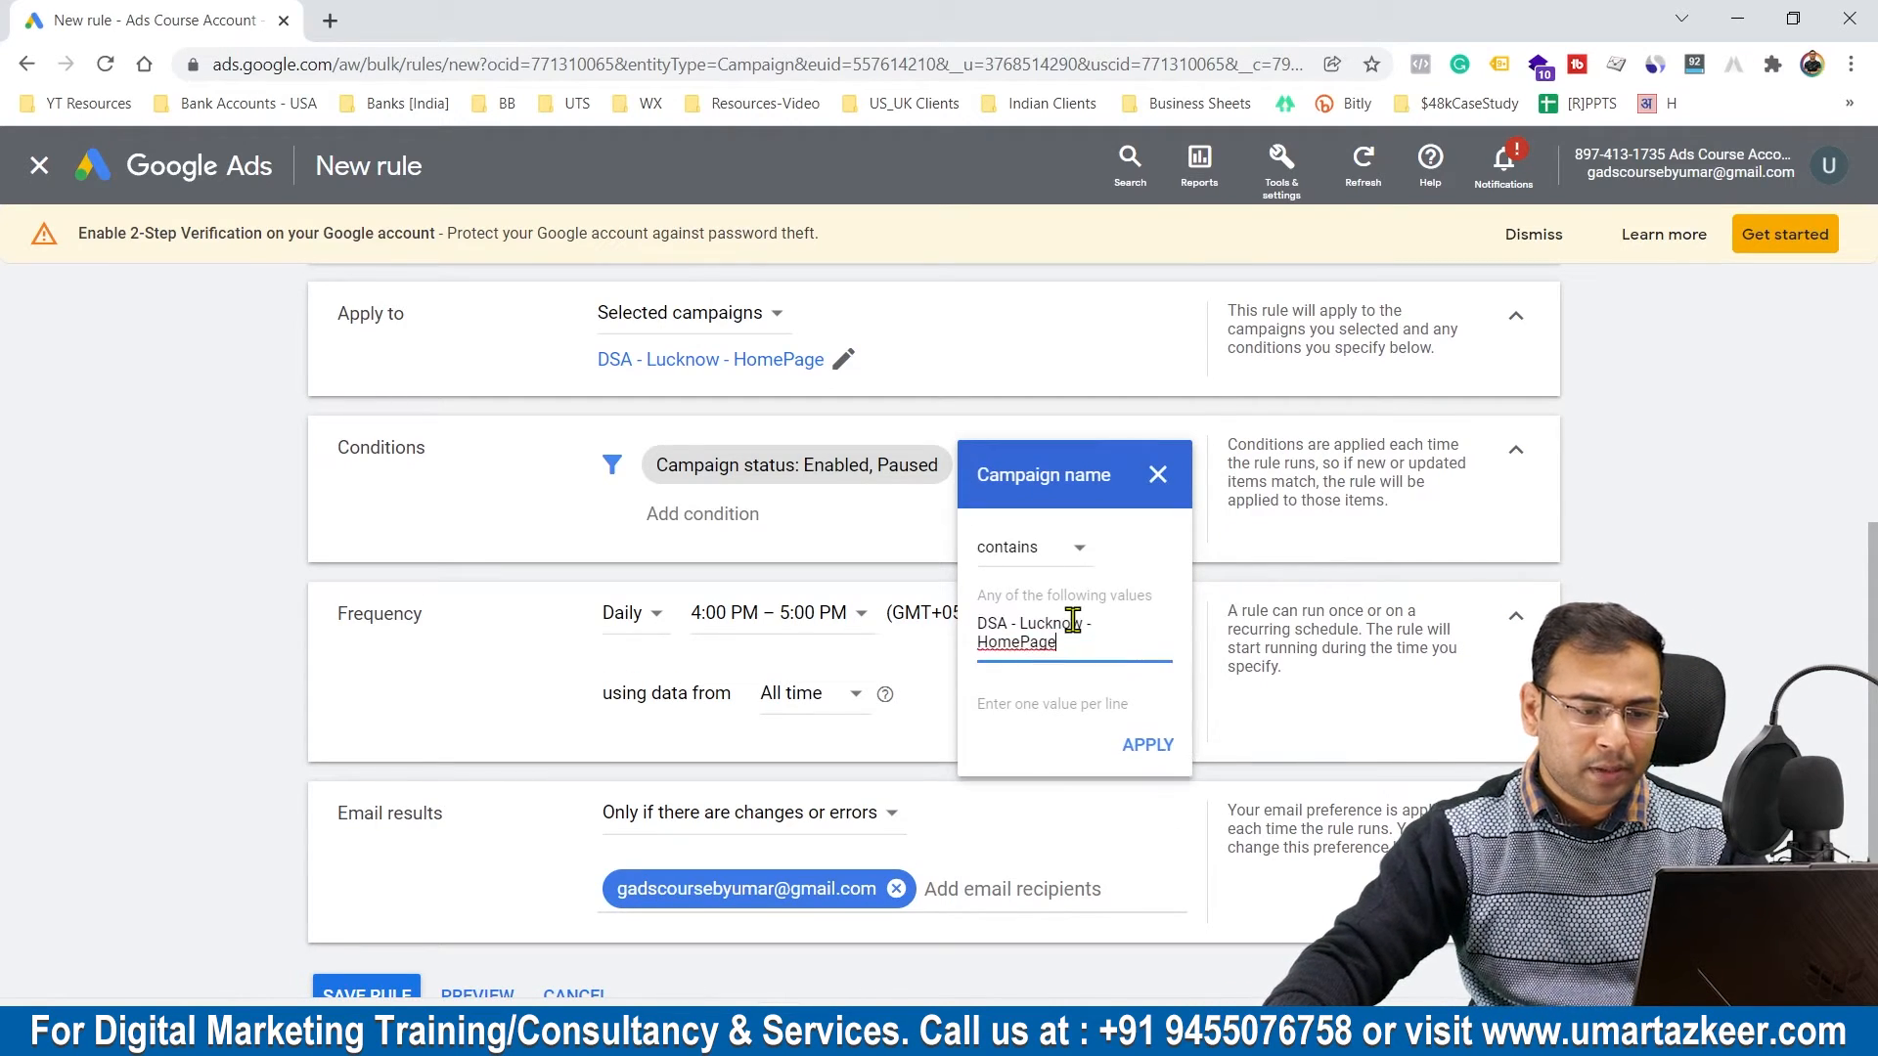
{"action": "left_click", "coordinate": [1152, 754]}
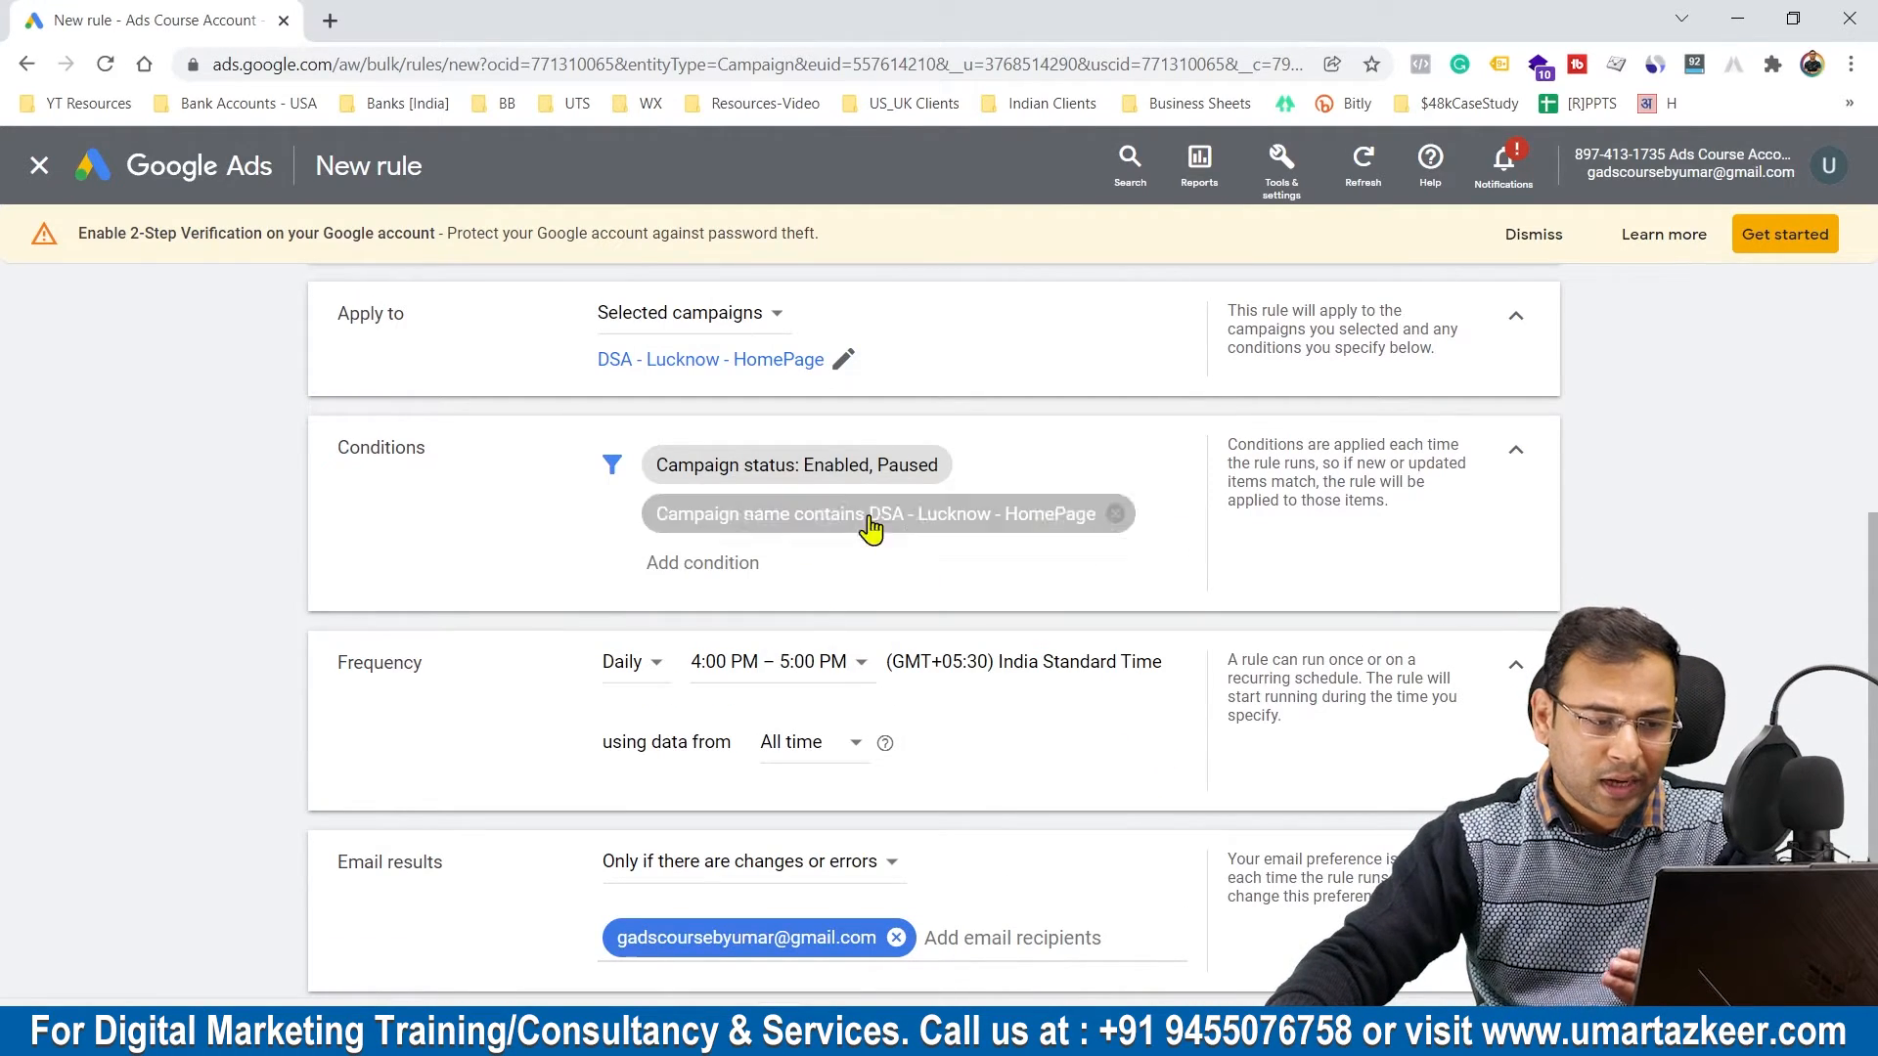
Step: Schedule the pause rule to run weekly on Sunday between 9:00 PM and 10:00 PM
{"action": "scroll", "coordinate": [847, 612], "scroll_direction": "down", "scroll_amount": 2}
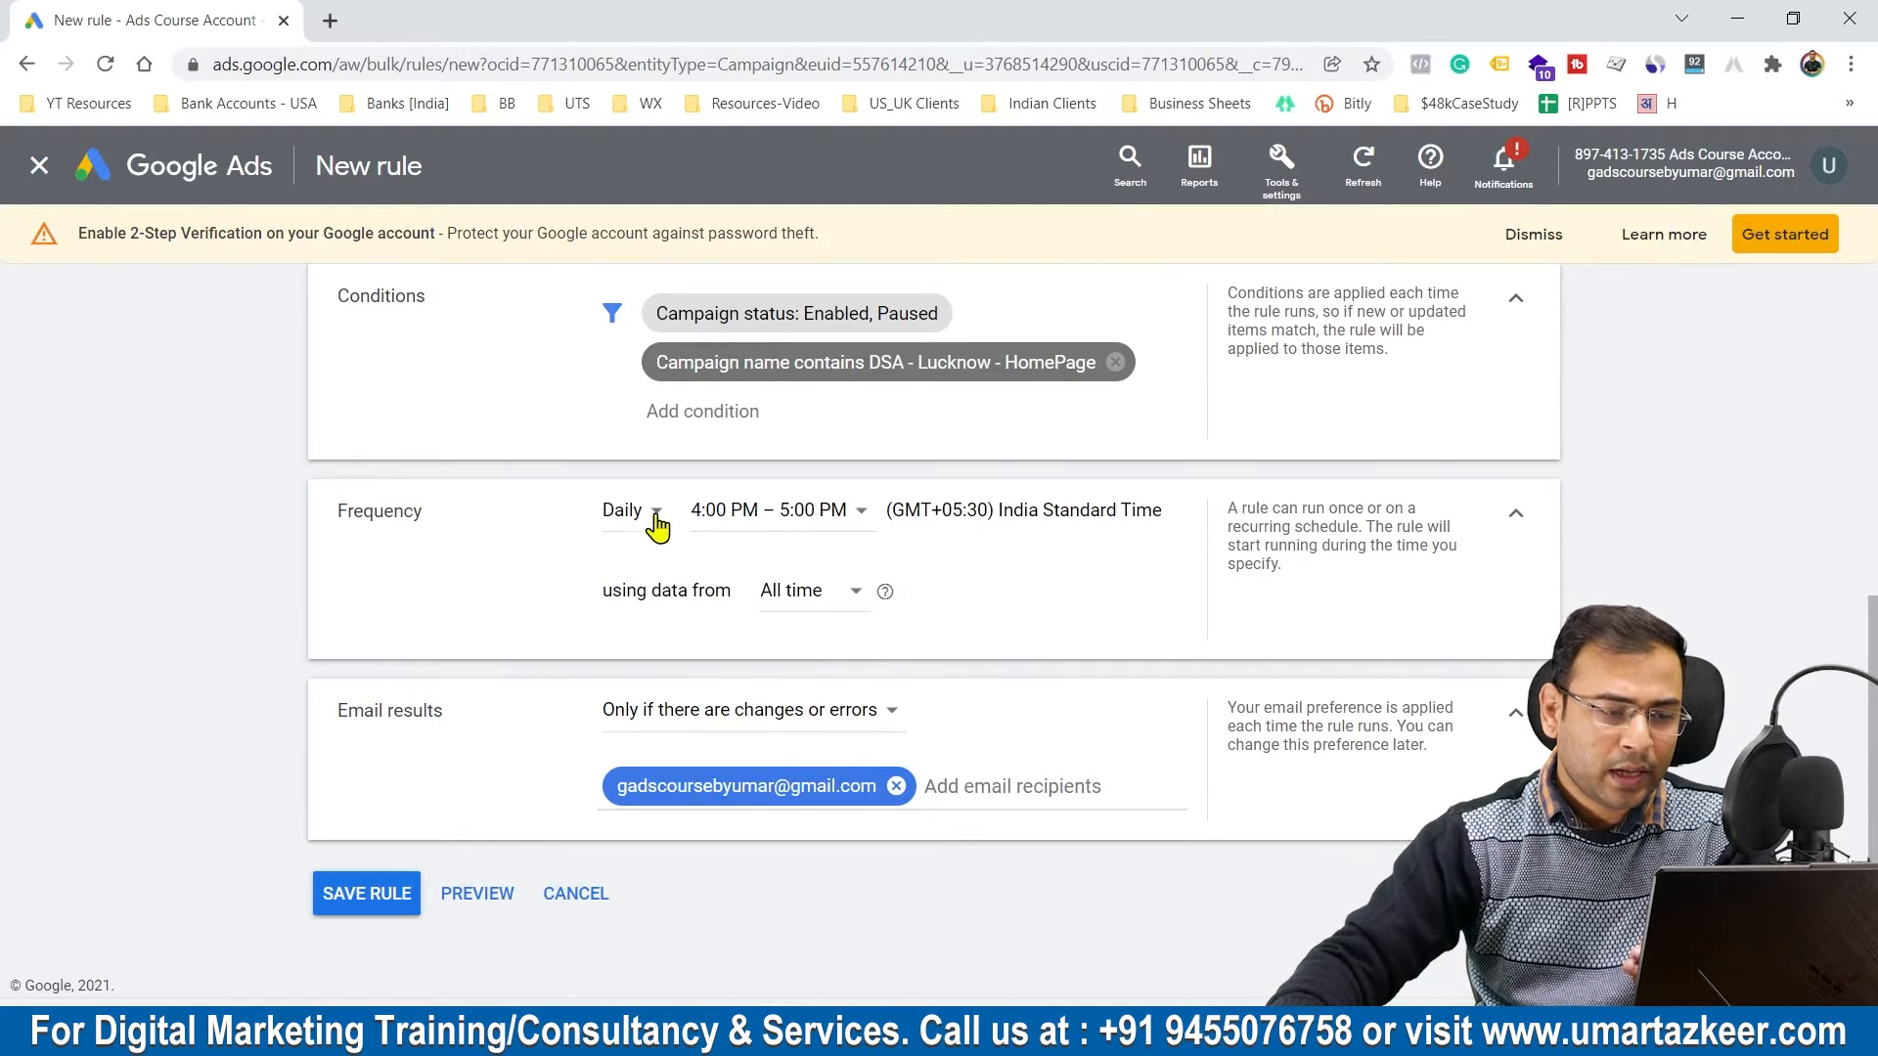
{"action": "left_click", "coordinate": [659, 526]}
{"action": "left_click", "coordinate": [670, 614]}
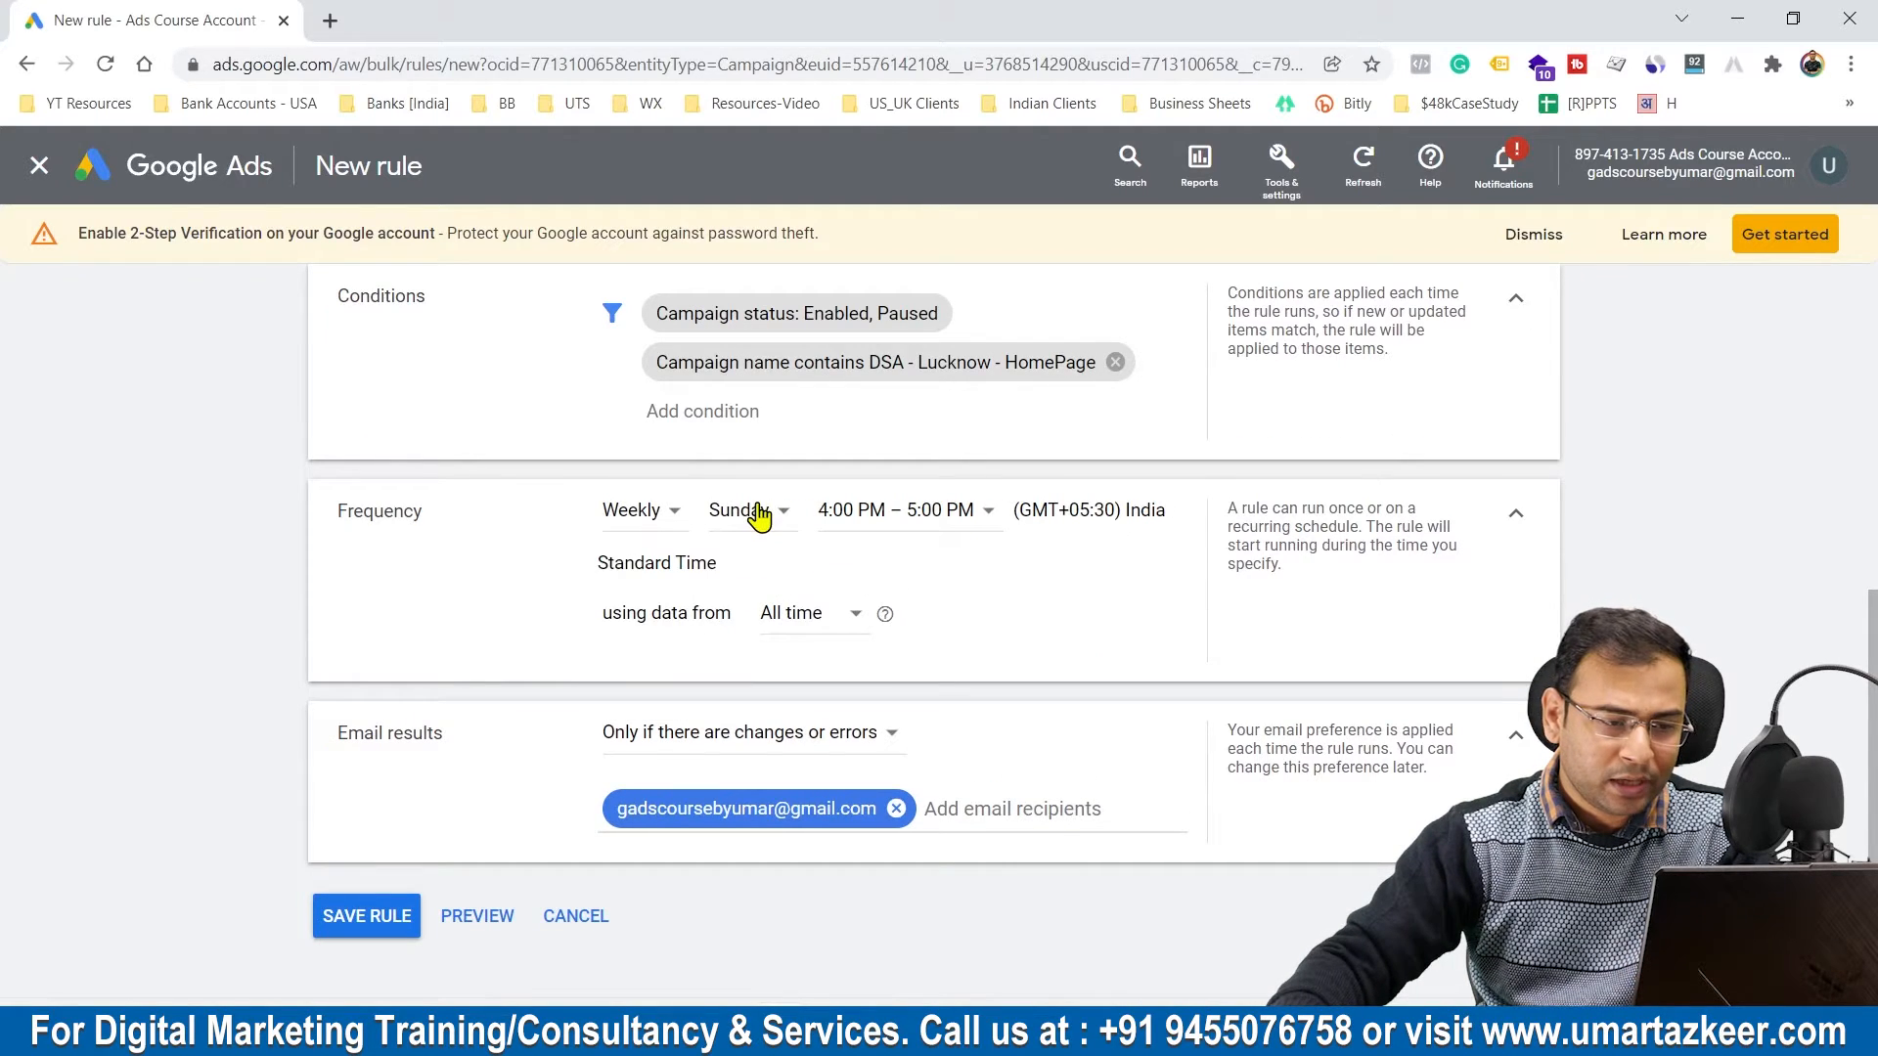
{"action": "left_click", "coordinate": [861, 511]}
{"action": "scroll", "coordinate": [978, 733], "scroll_direction": "down", "scroll_amount": 3}
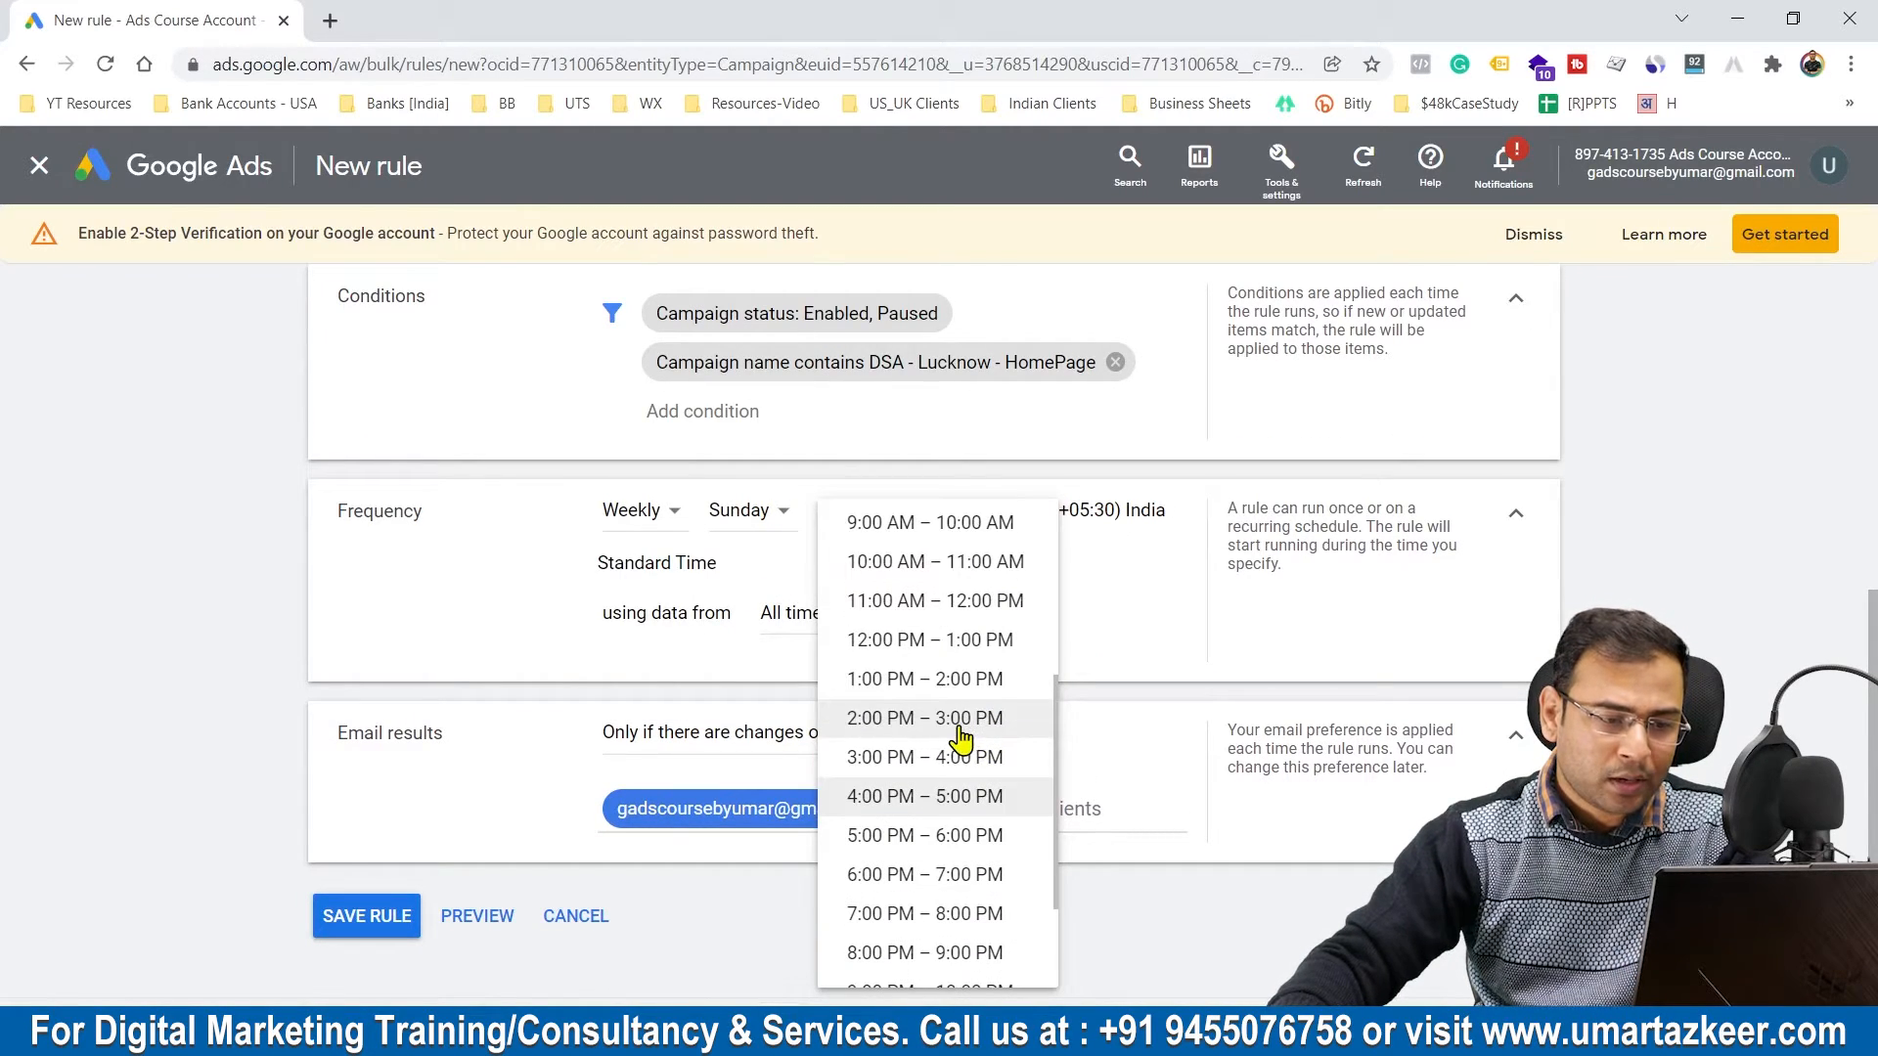
{"action": "scroll", "coordinate": [978, 782], "scroll_direction": "down", "scroll_amount": 1}
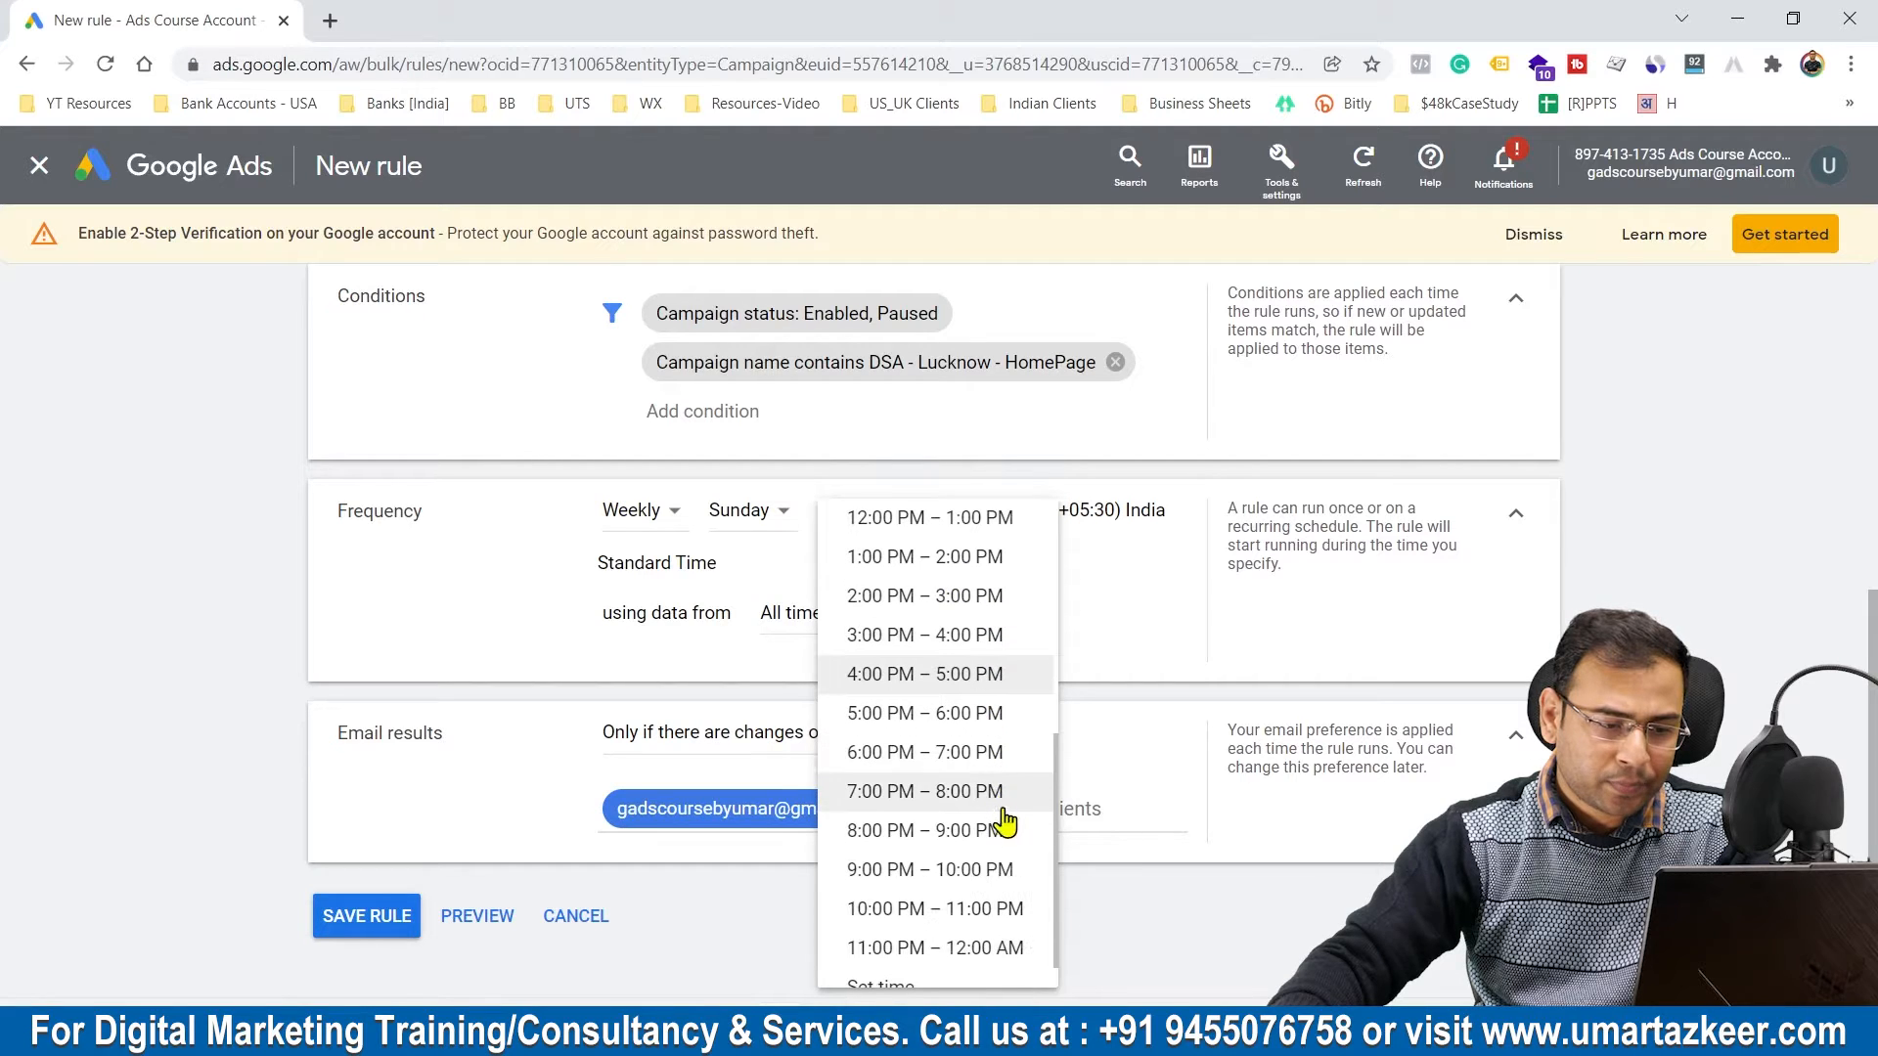
{"action": "left_click", "coordinate": [961, 877]}
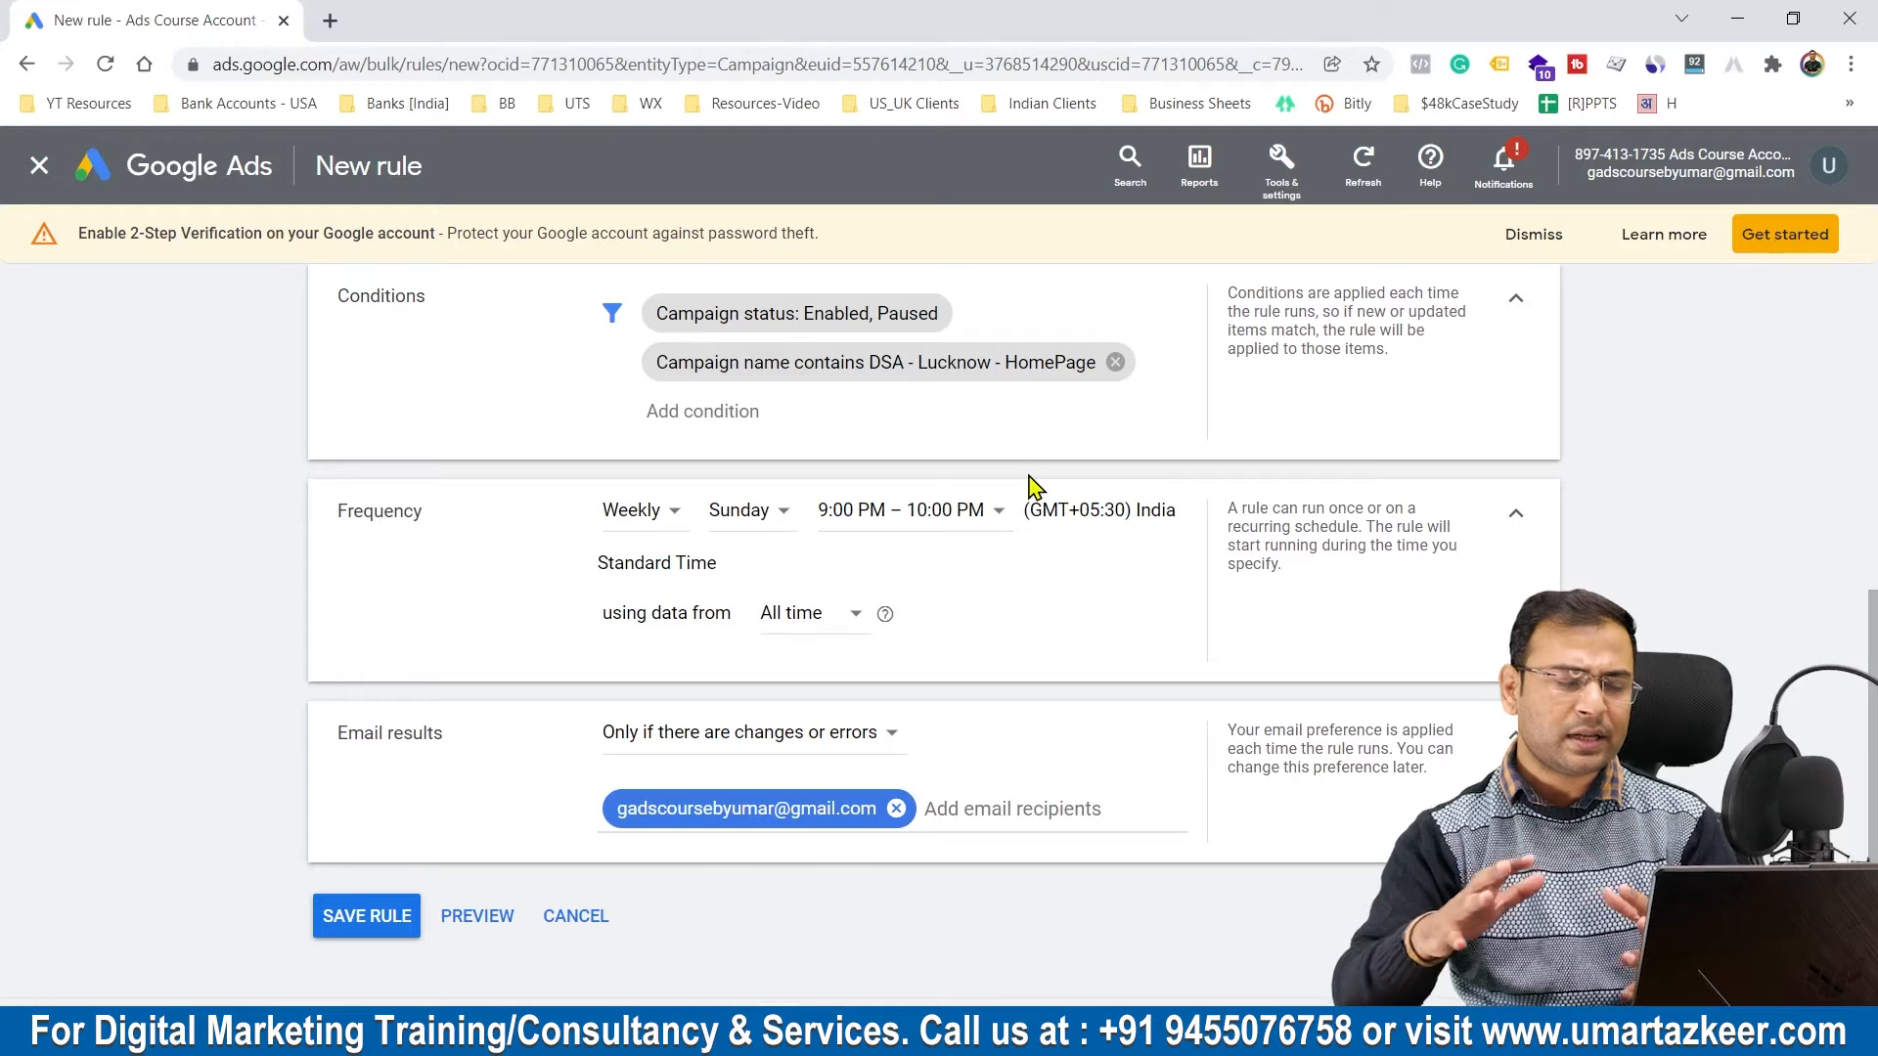
Step: Name the pause rule "StopCampaign" and save it
{"action": "left_click", "coordinate": [373, 901]}
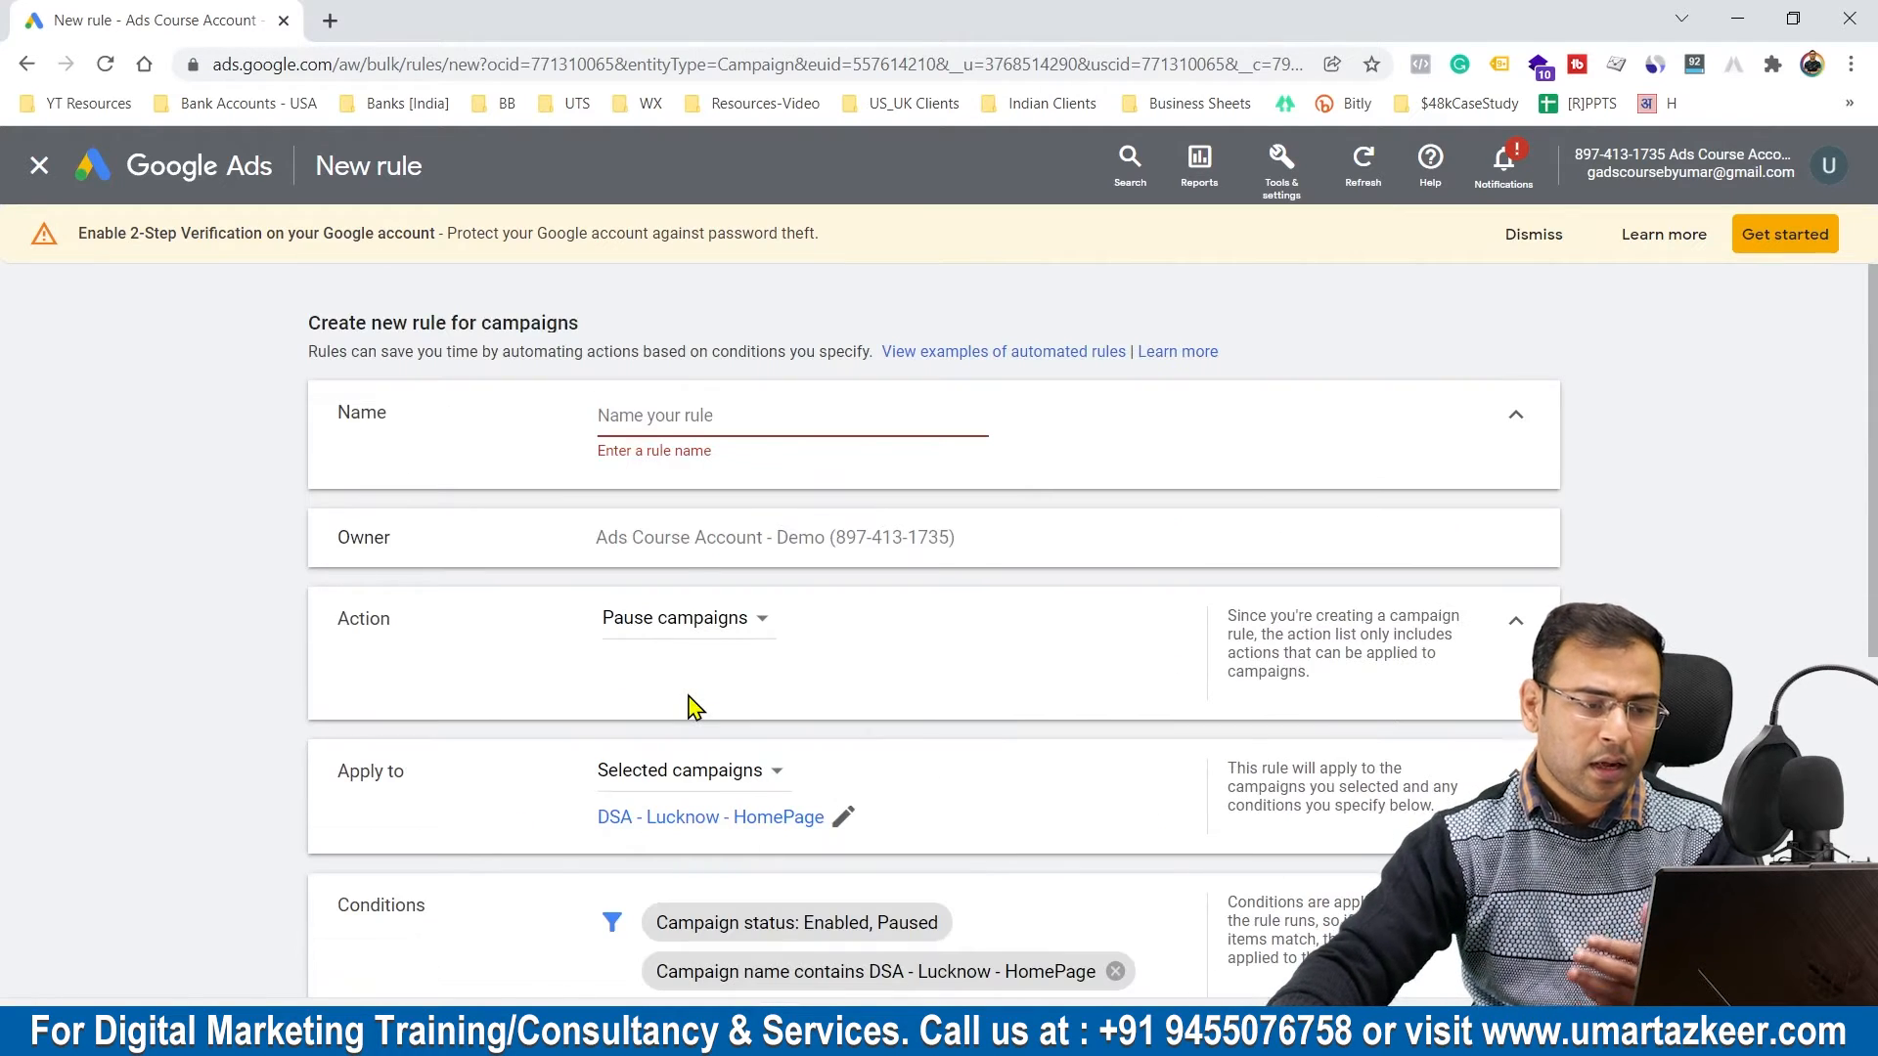
{"action": "type", "text": "ST"}
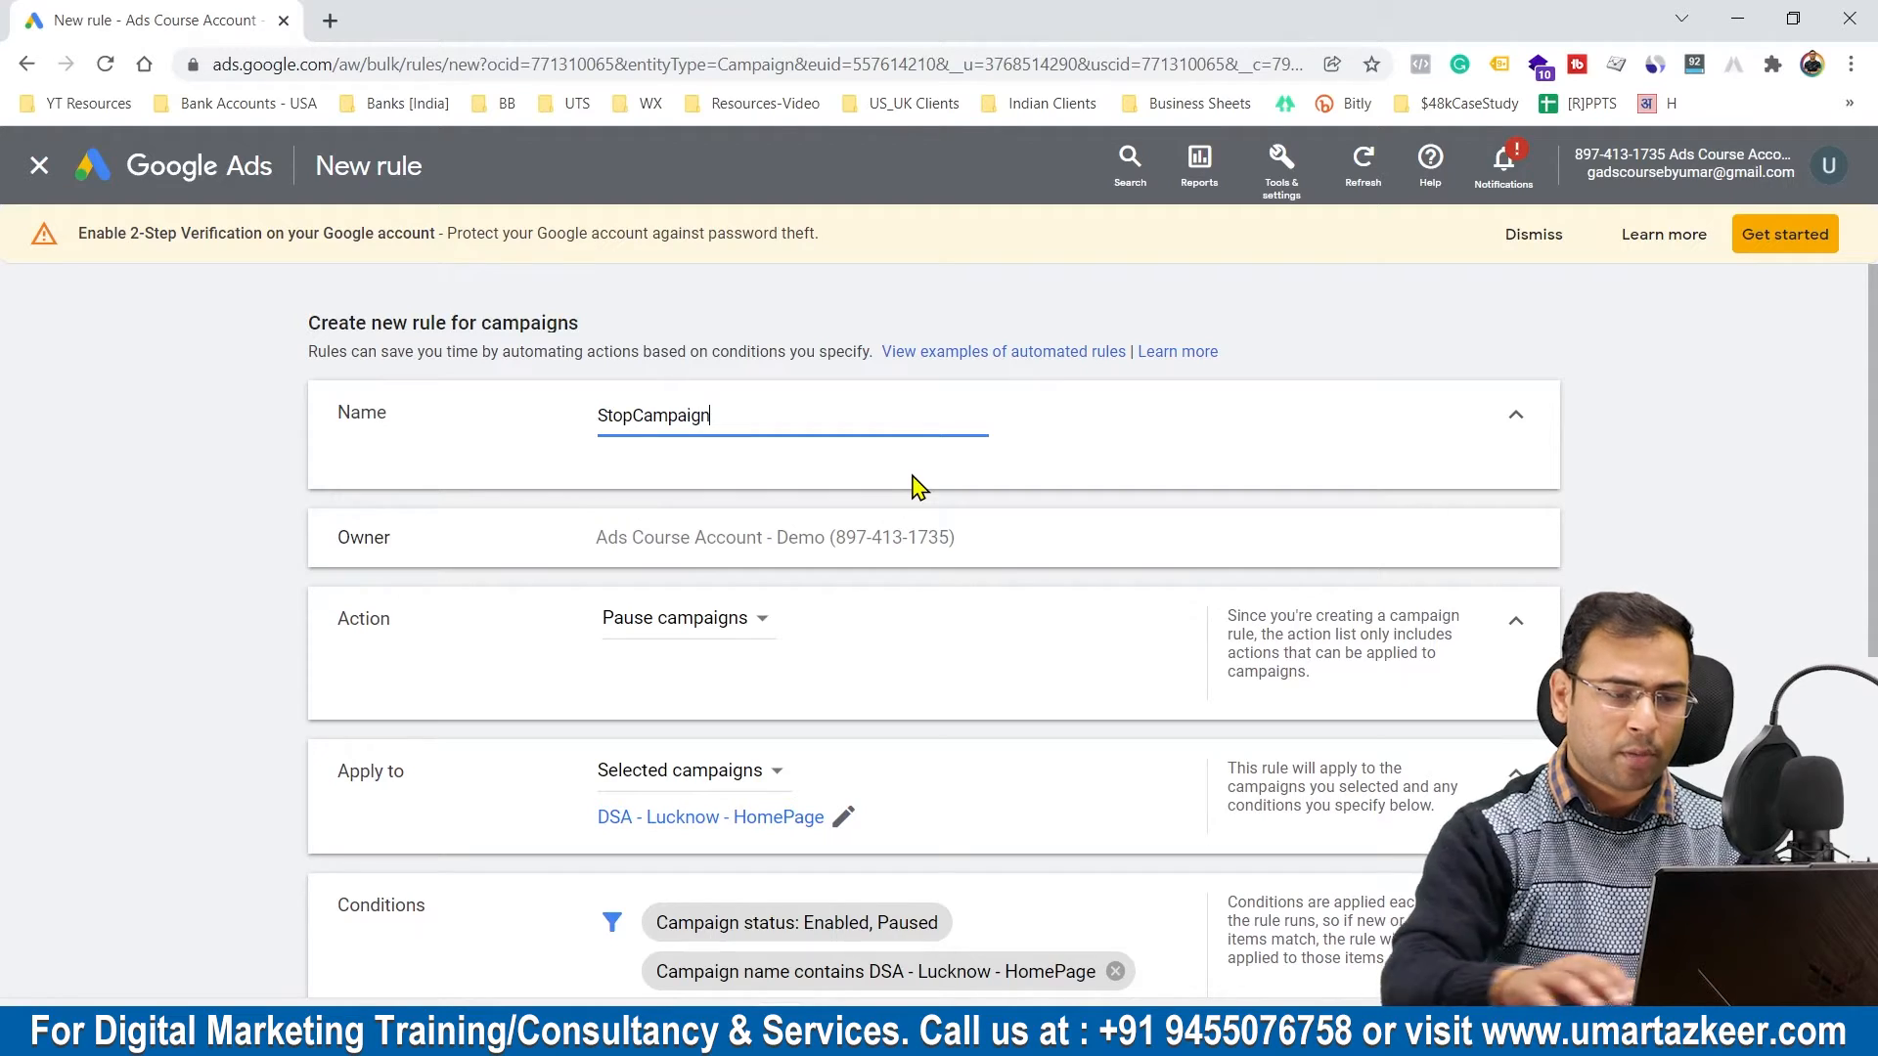
{"action": "scroll", "coordinate": [972, 578], "scroll_direction": "down", "scroll_amount": 6}
{"action": "left_click", "coordinate": [376, 888]}
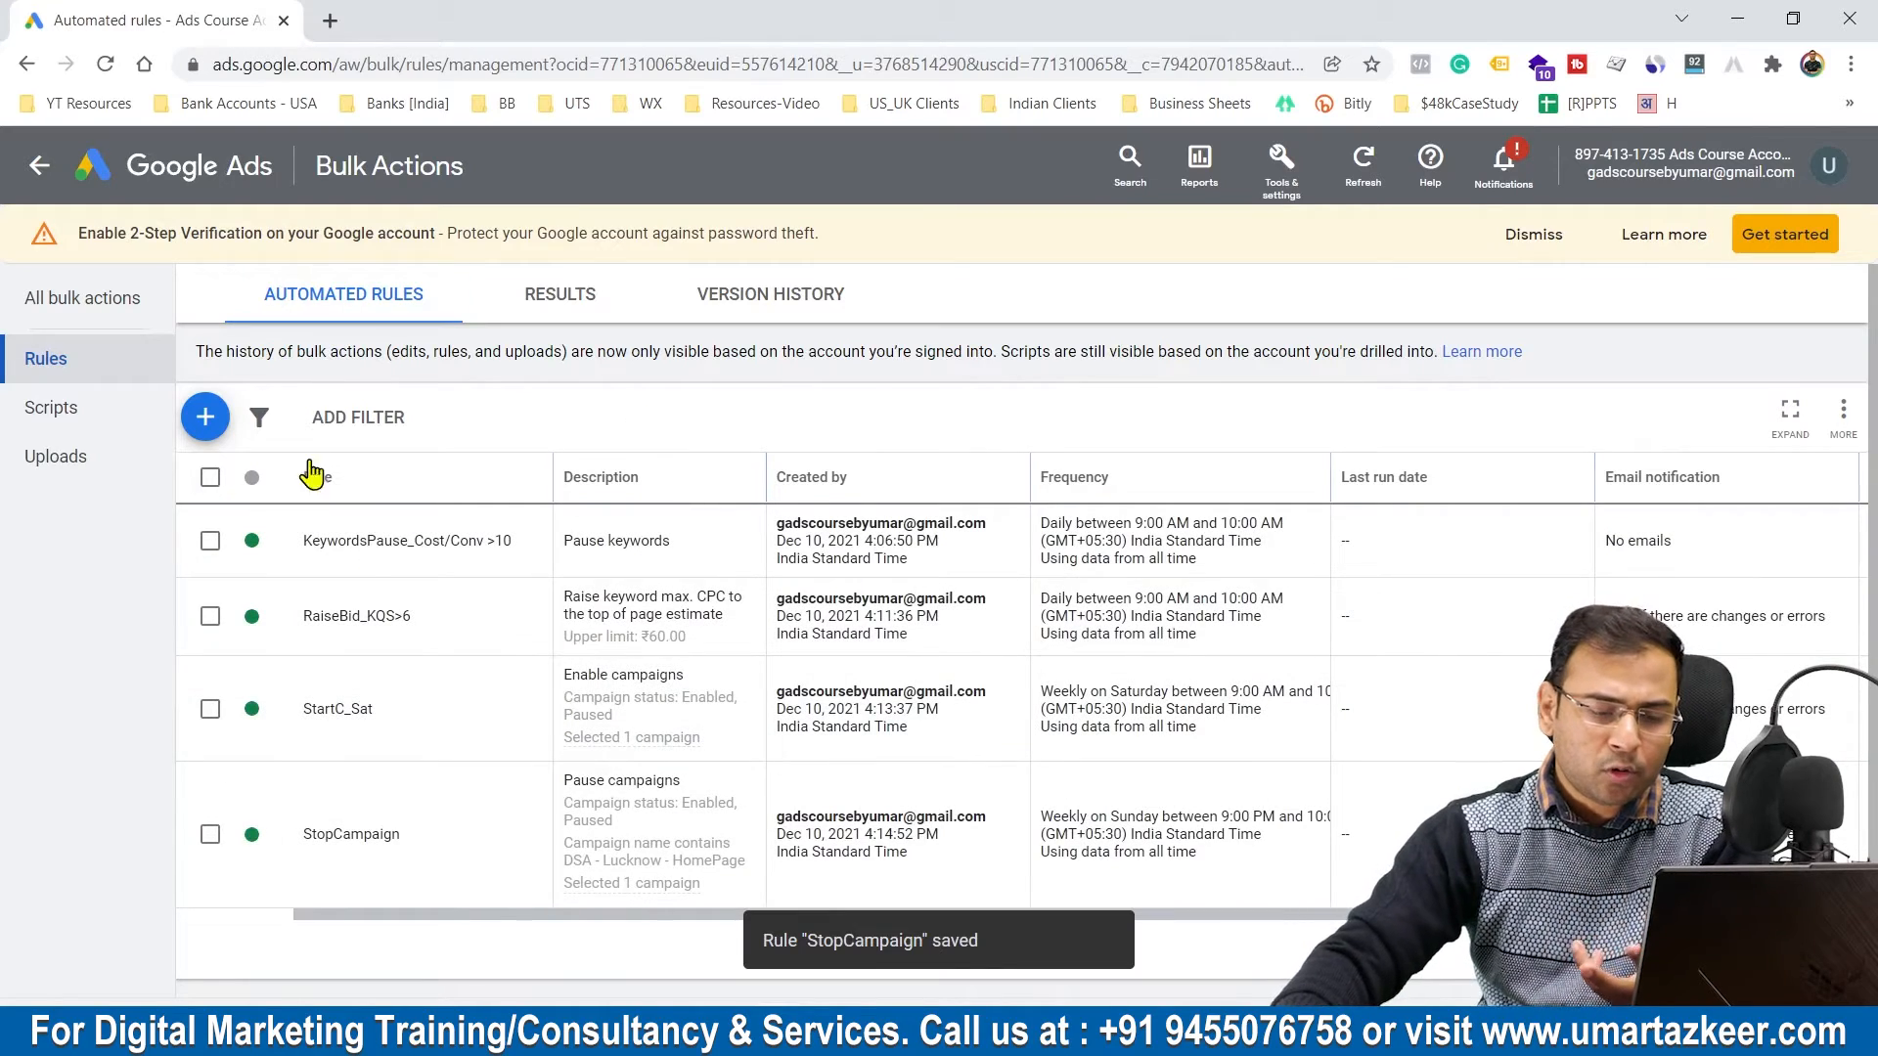
Step: Switch to the running PowerPoint slide show to review the weekend campaign scenario
{"action": "left_click", "coordinate": [1251, 1035]}
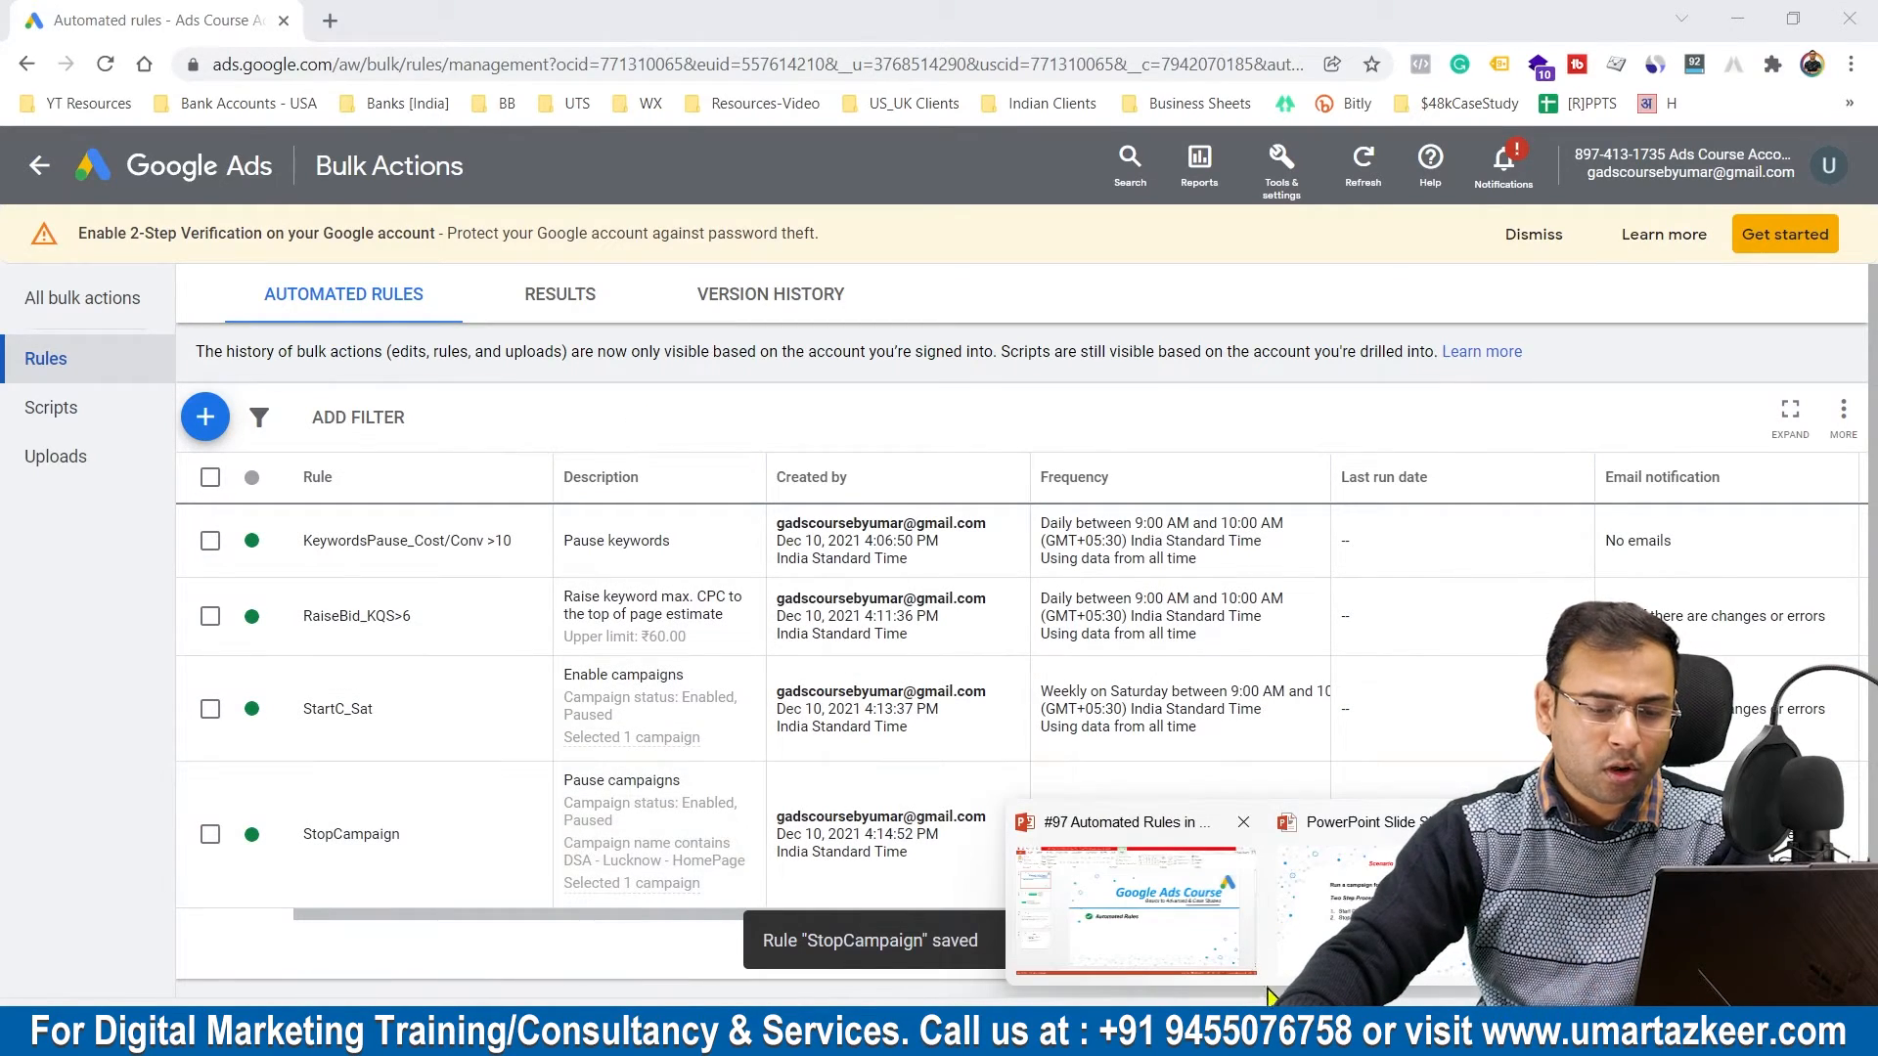
{"action": "left_click", "coordinate": [1394, 915]}
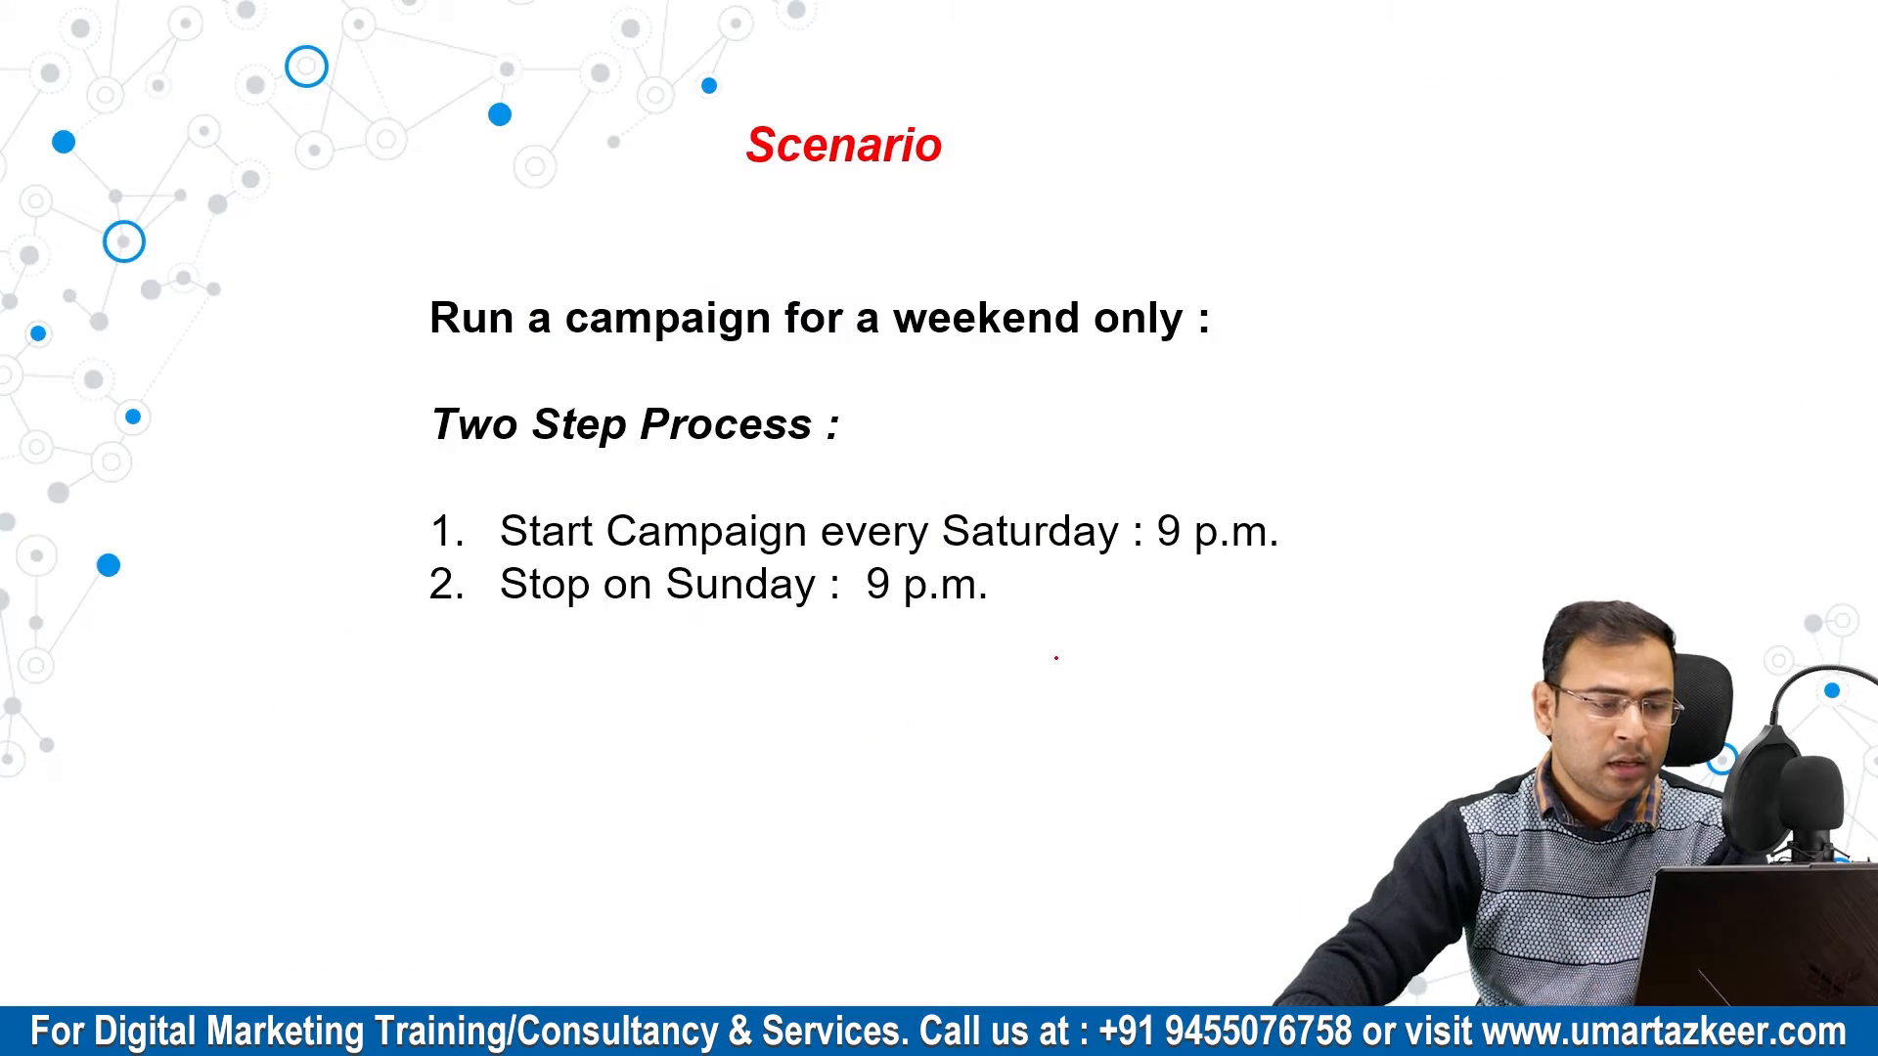